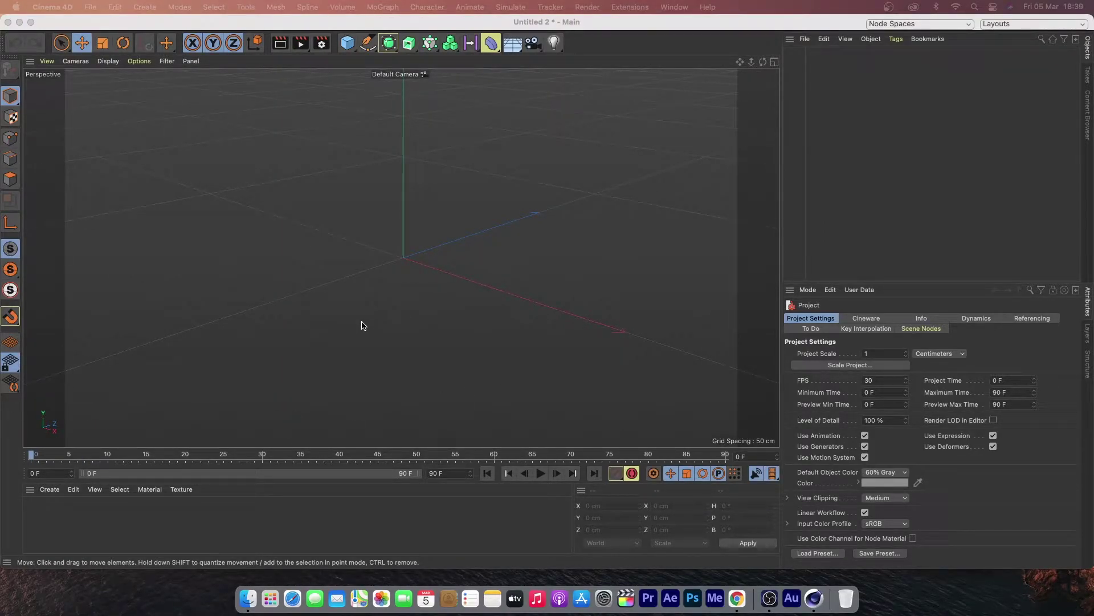
# - Add a sphere primitive and switch the viewport display to Quick Shading (Lines)
pyautogui.click(345, 49)
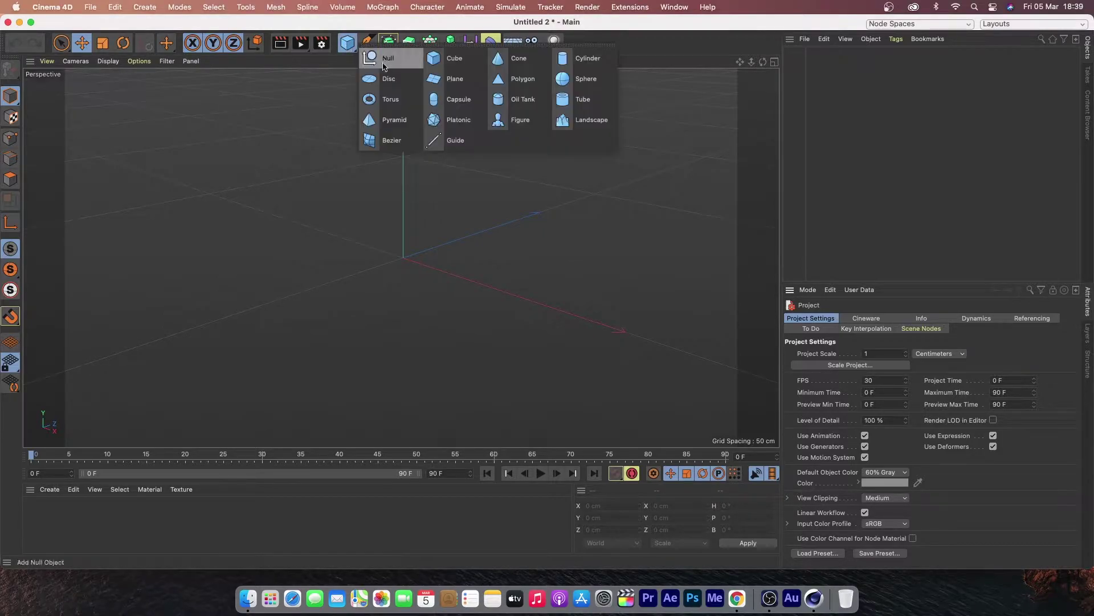
pyautogui.click(562, 78)
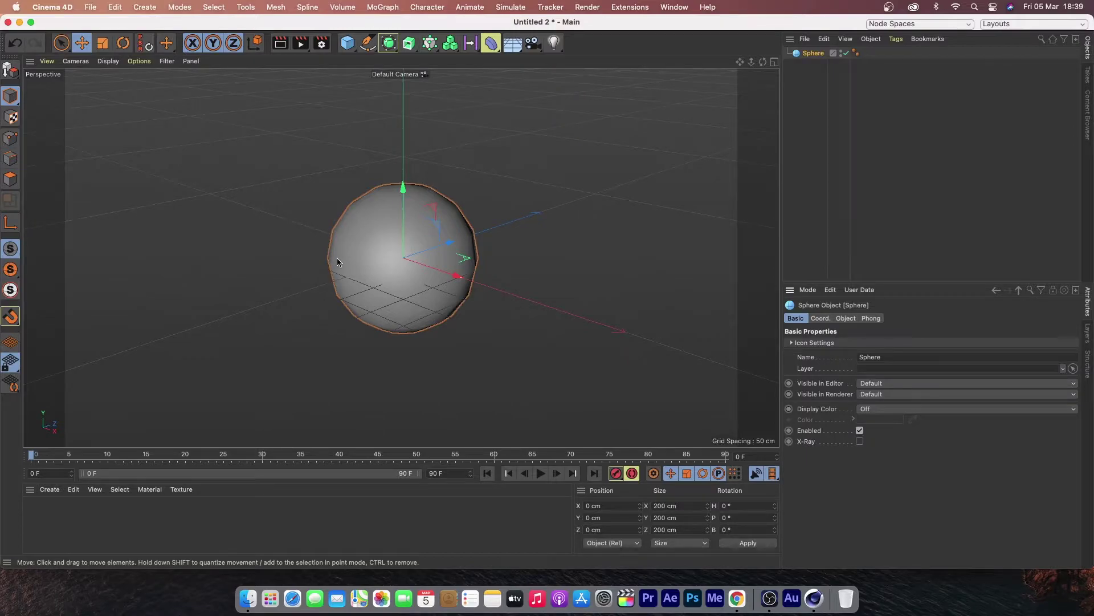
pyautogui.click(107, 64)
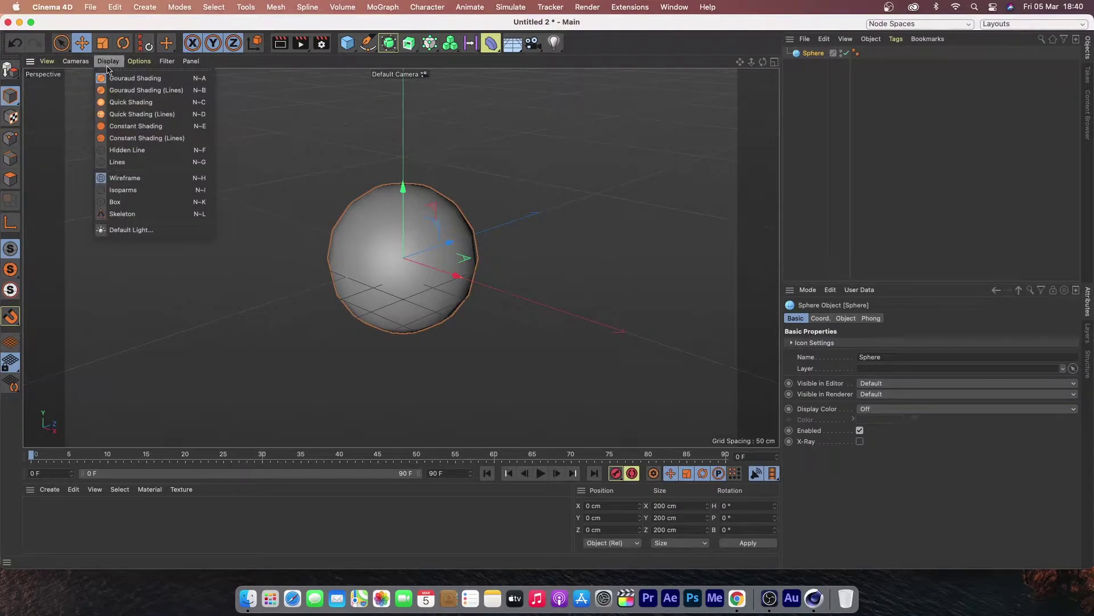
pyautogui.click(150, 118)
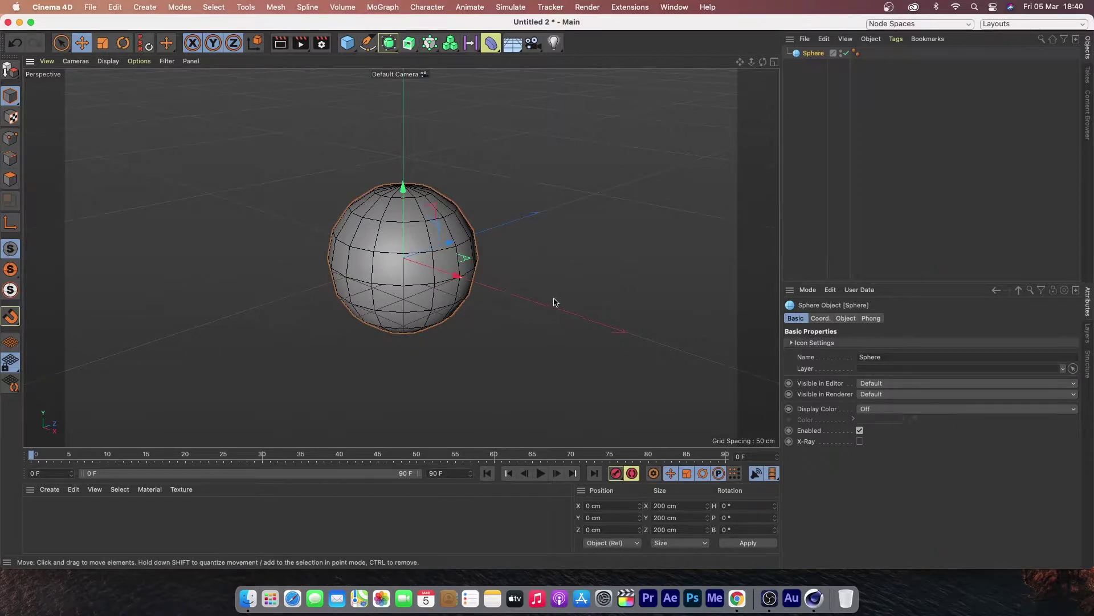
# - Set the sphere's segments to 100 and its type to Hemisphere
pyautogui.click(845, 320)
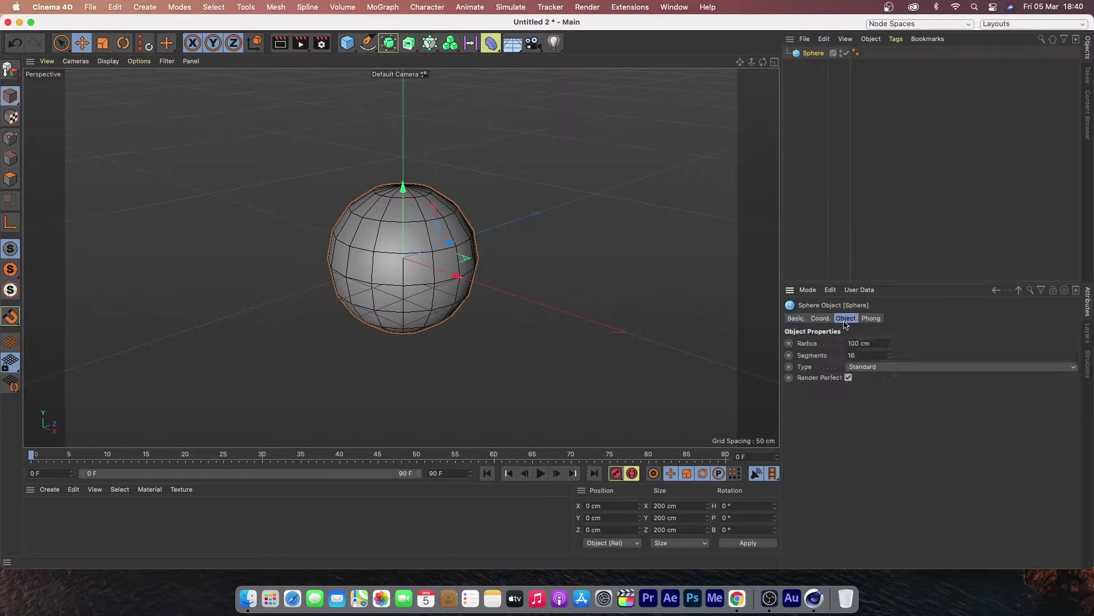
pyautogui.click(859, 357)
pyautogui.write('100')
pyautogui.press('Return')
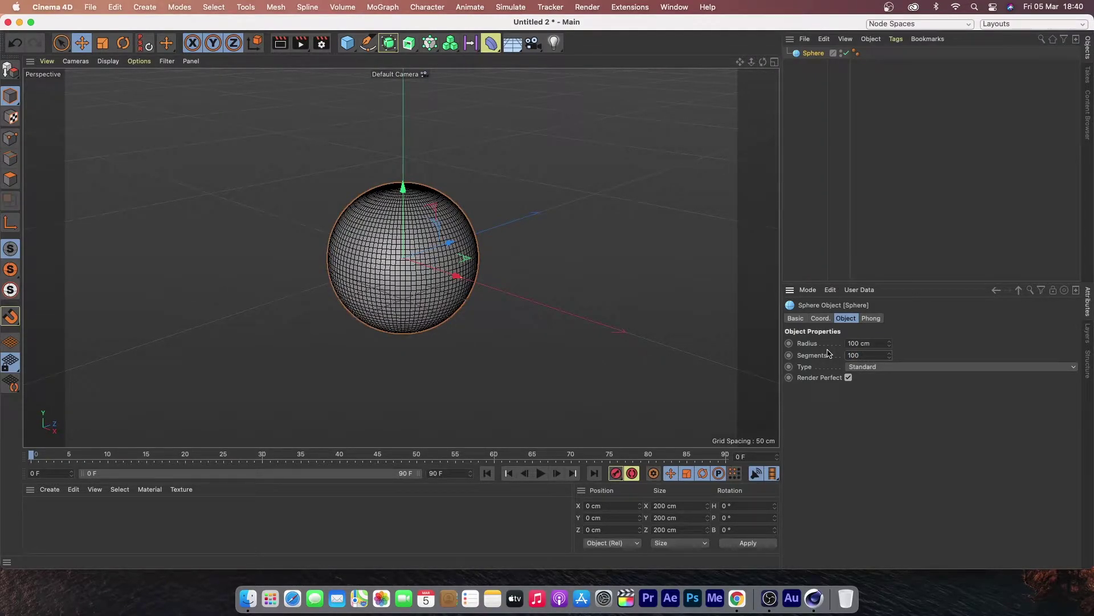
pyautogui.click(893, 368)
pyautogui.click(884, 439)
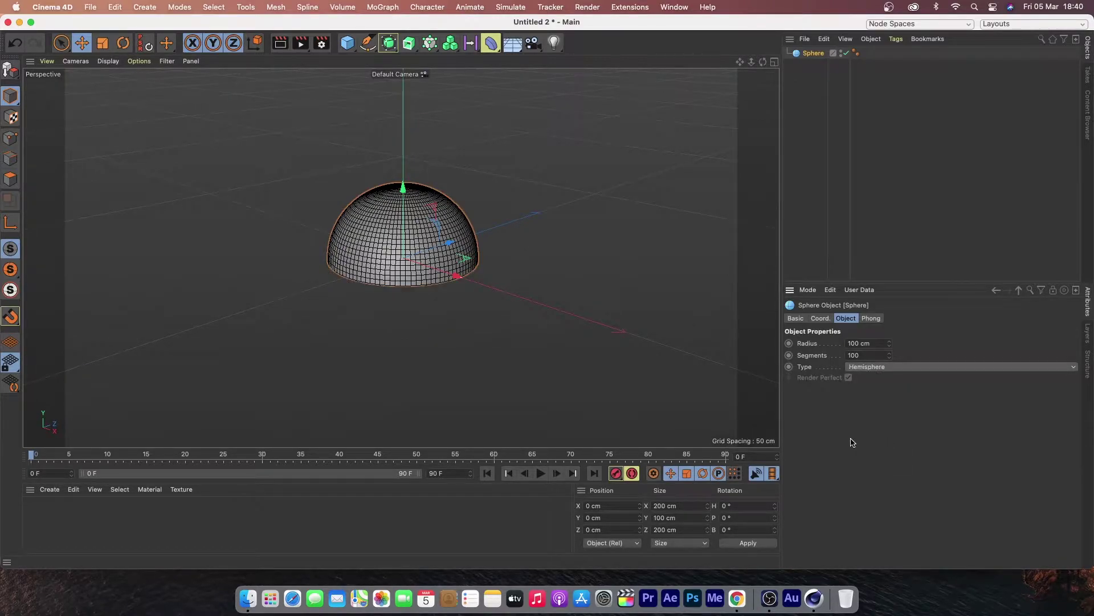
# - Make the hemisphere editable and delete the lowest polygon loop along its open rim
pyautogui.moveTo(763, 62)
pyautogui.mouseDown()
pyautogui.moveTo(721, 43)
pyautogui.moveTo(763, 62)
pyautogui.mouseUp()
pyautogui.moveTo(401, 257); pyautogui.dragTo(401, 257)
pyautogui.moveTo(752, 62); pyautogui.dragTo(401, 257)
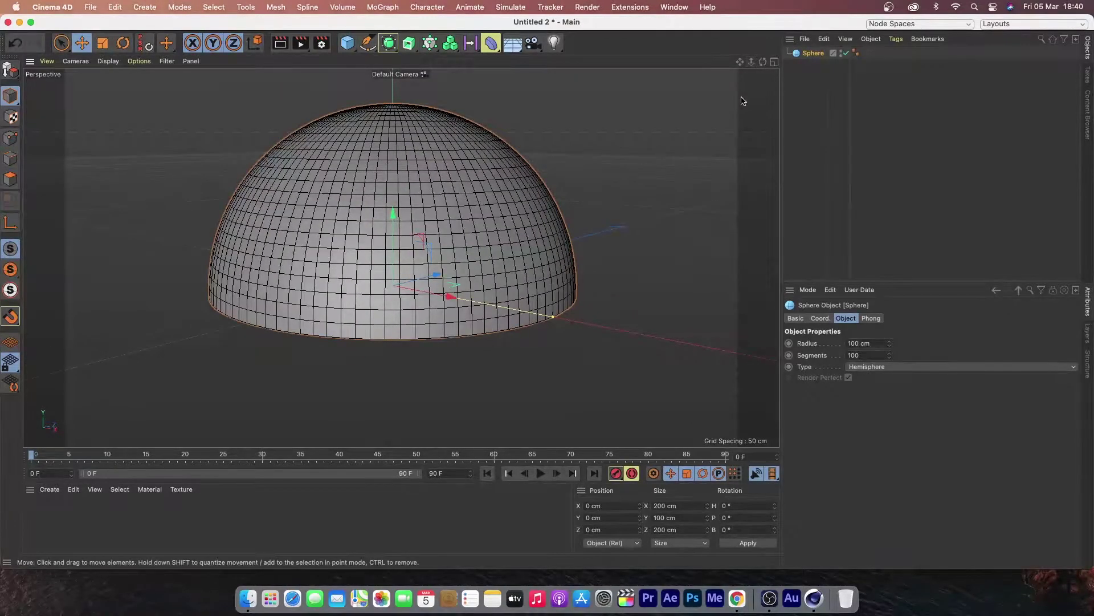
pyautogui.click(10, 69)
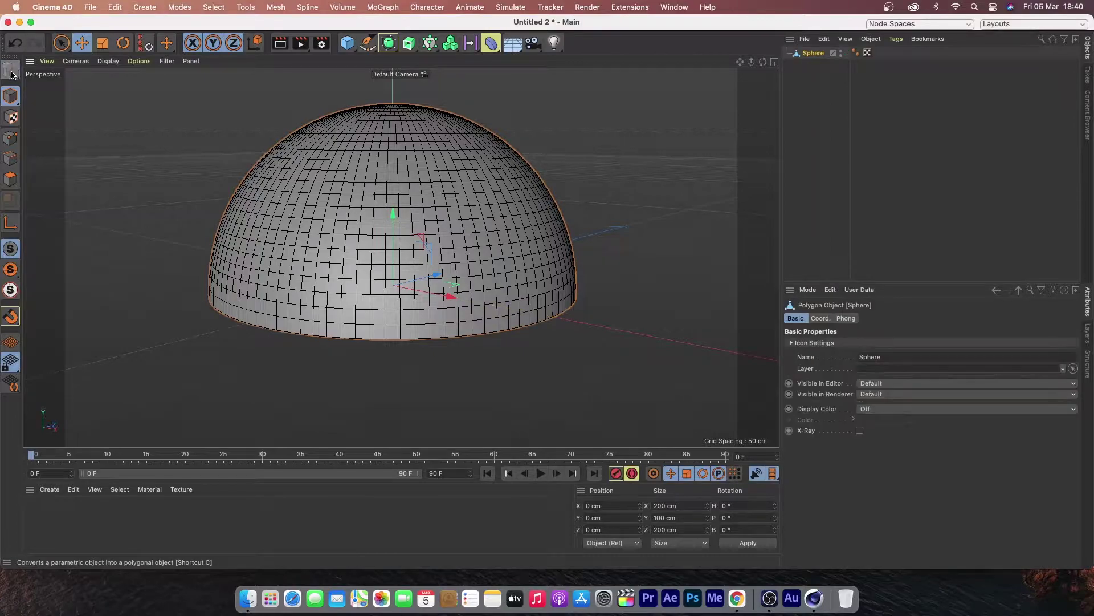
pyautogui.click(10, 179)
pyautogui.click(208, 8)
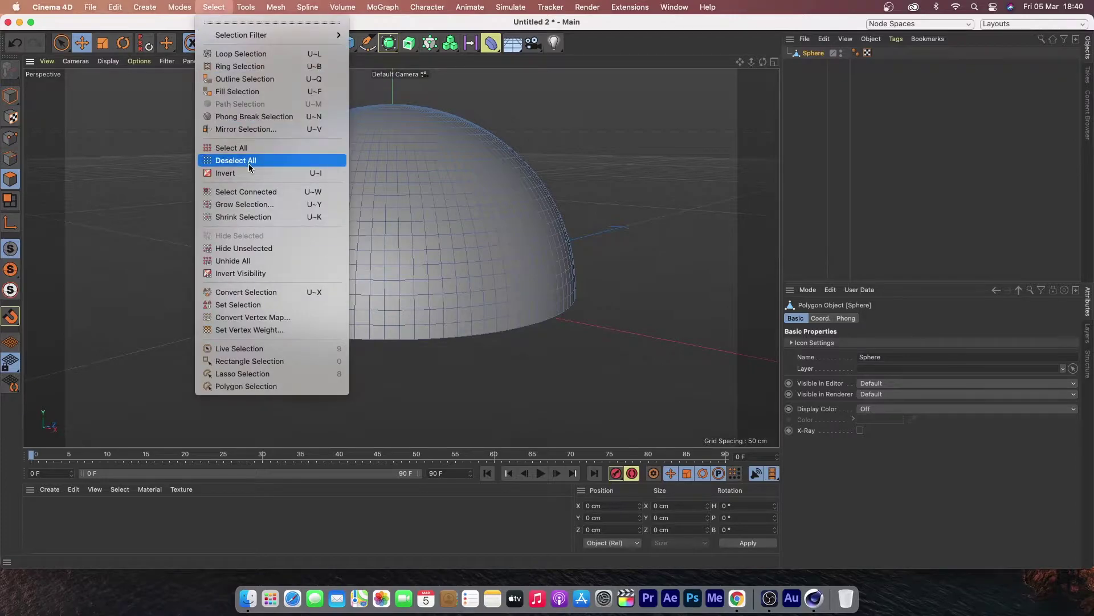
pyautogui.click(252, 55)
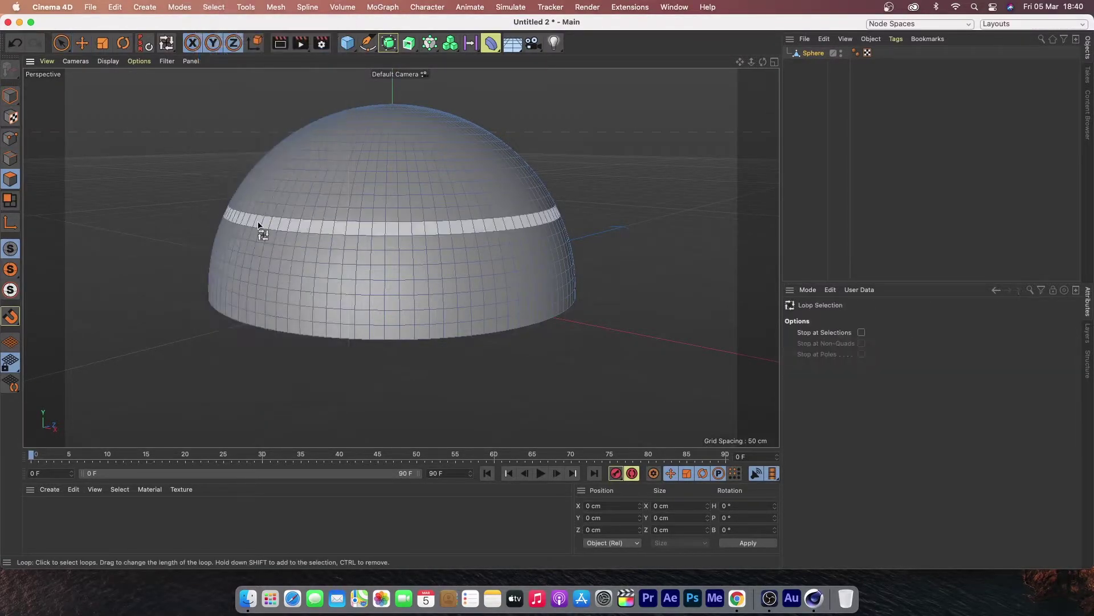
pyautogui.click(223, 309)
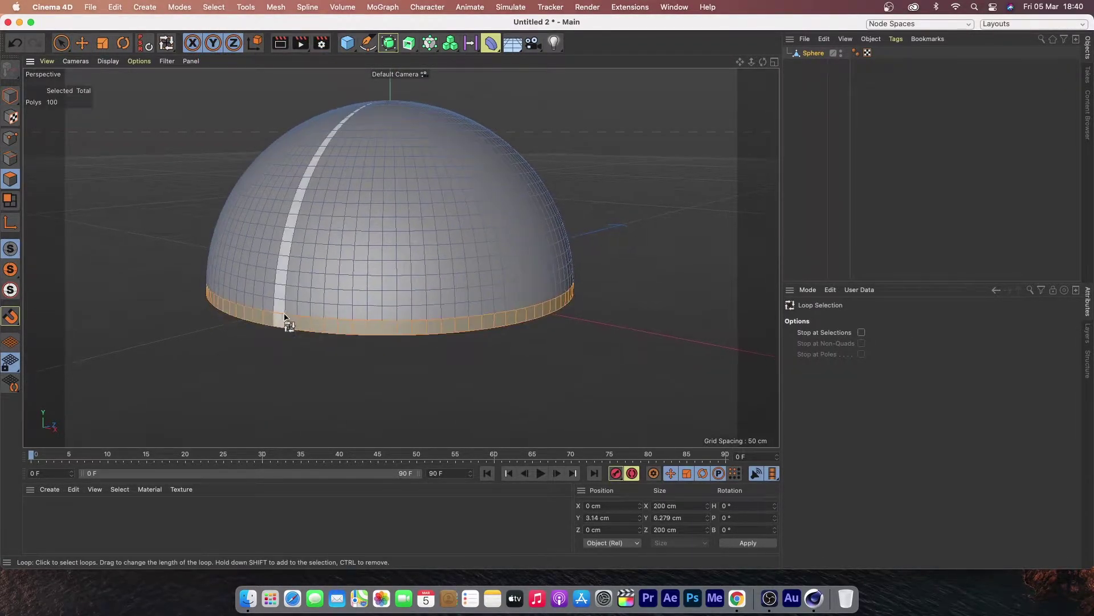
pyautogui.press('Delete')
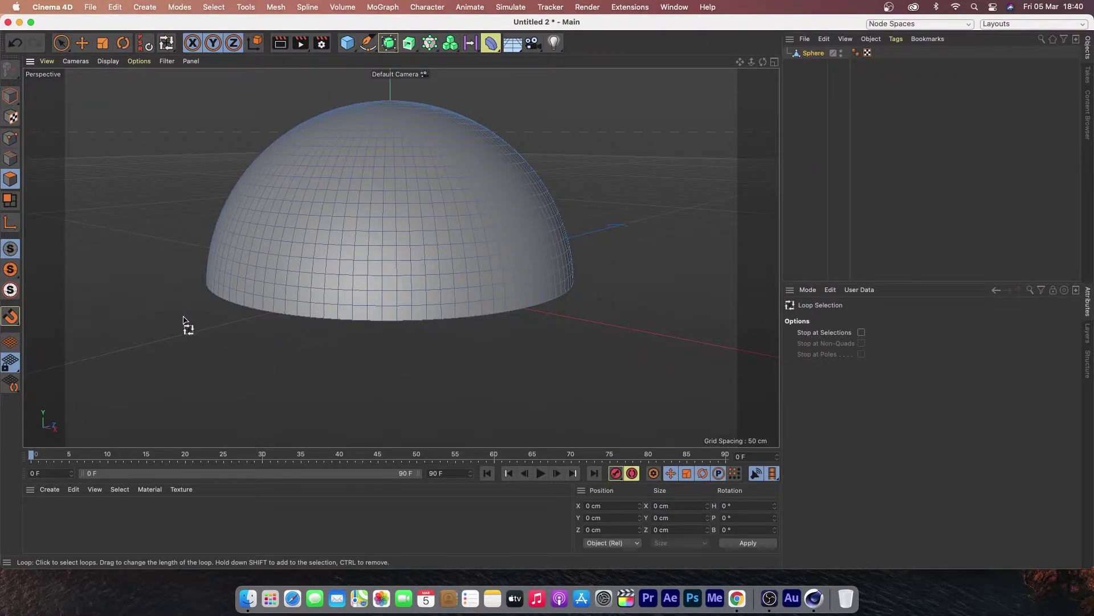
# - Select all polygons of the hemisphere and extrude them with an offset of 6 cm and Create Caps enabled
pyautogui.click(214, 7)
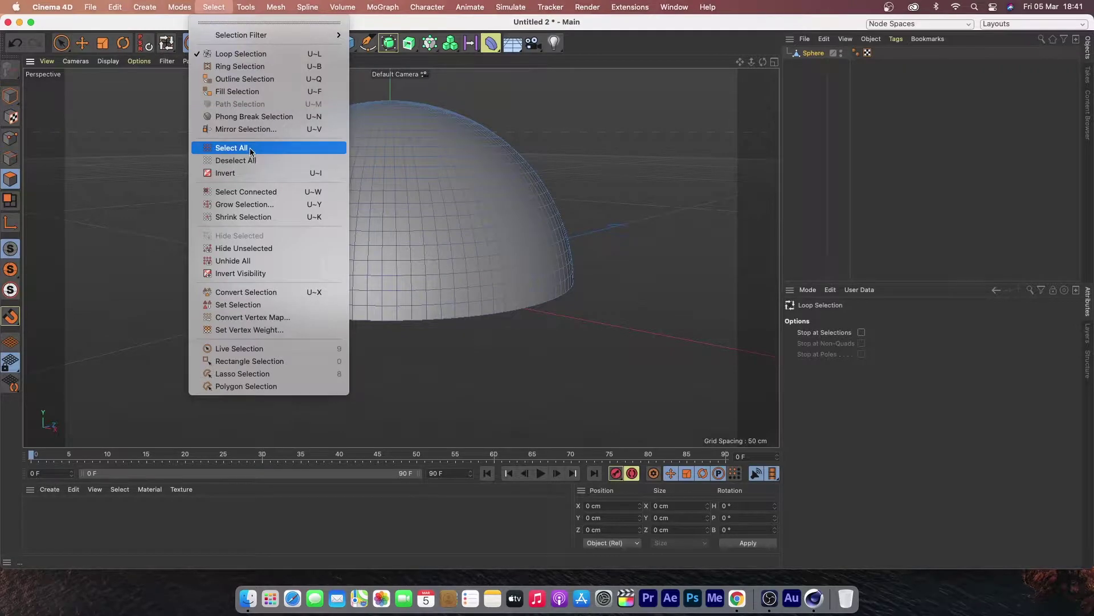
pyautogui.click(249, 148)
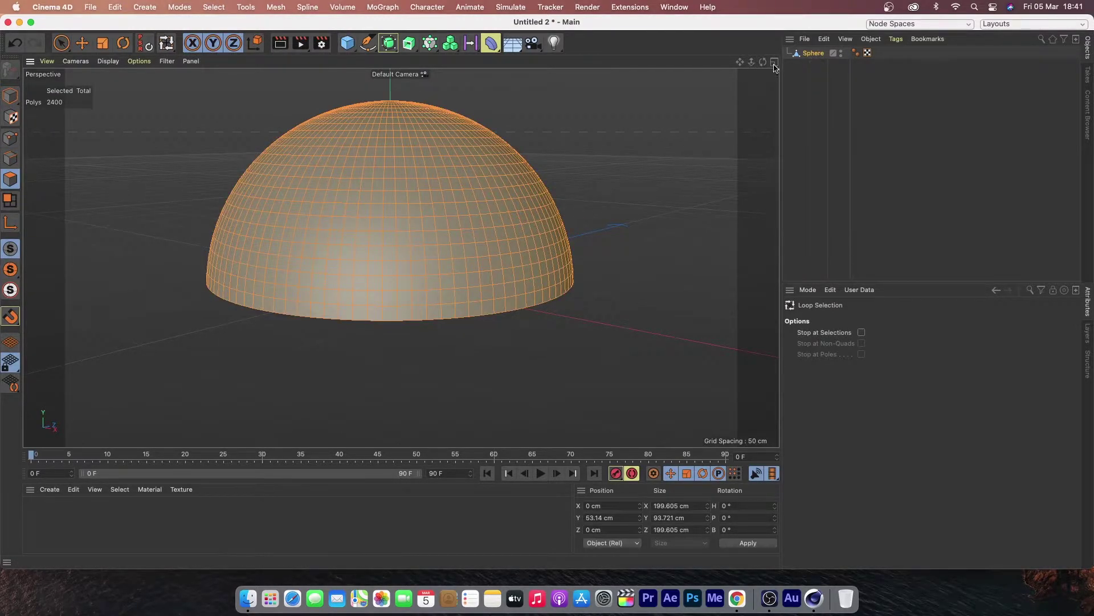
pyautogui.moveTo(762, 63); pyautogui.dragTo(461, 295)
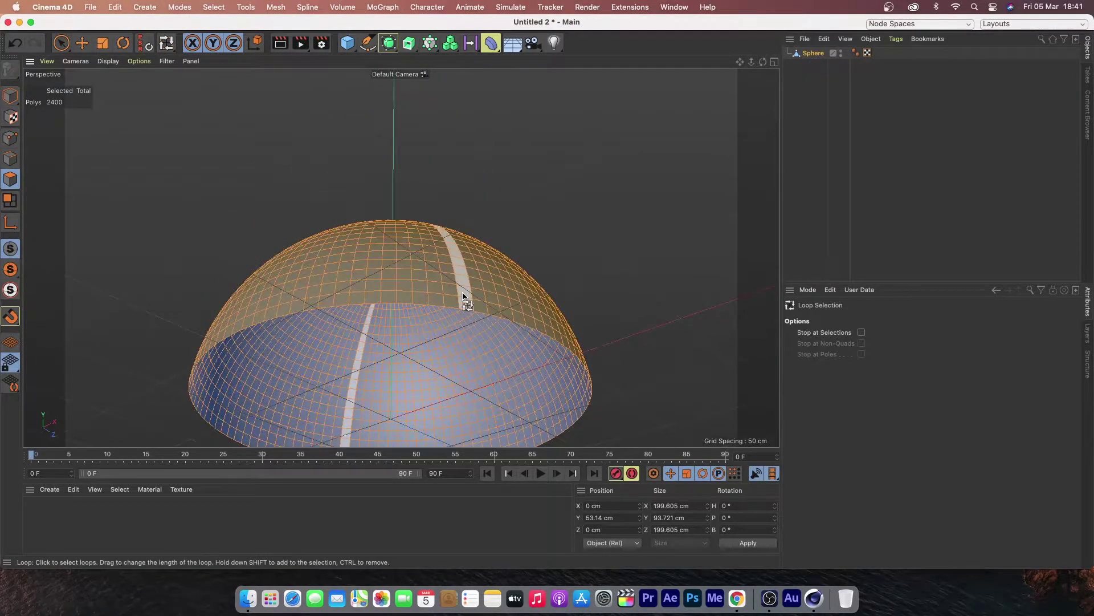
pyautogui.rightClick(461, 298)
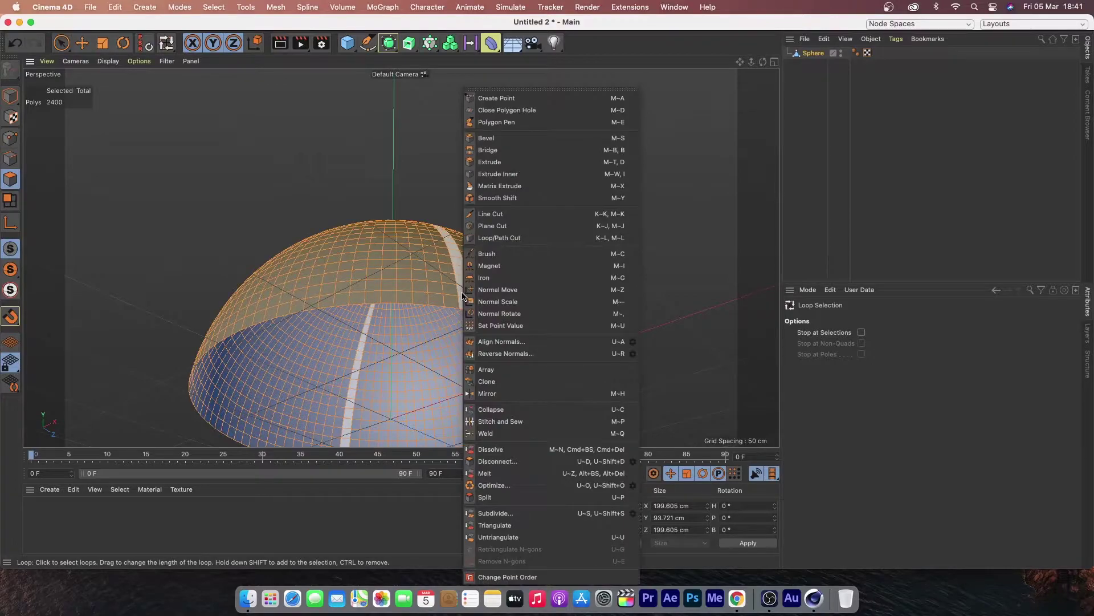
pyautogui.click(494, 163)
pyautogui.click(856, 413)
pyautogui.moveTo(859, 345); pyautogui.dragTo(828, 347)
pyautogui.write('6')
pyautogui.press('Return')
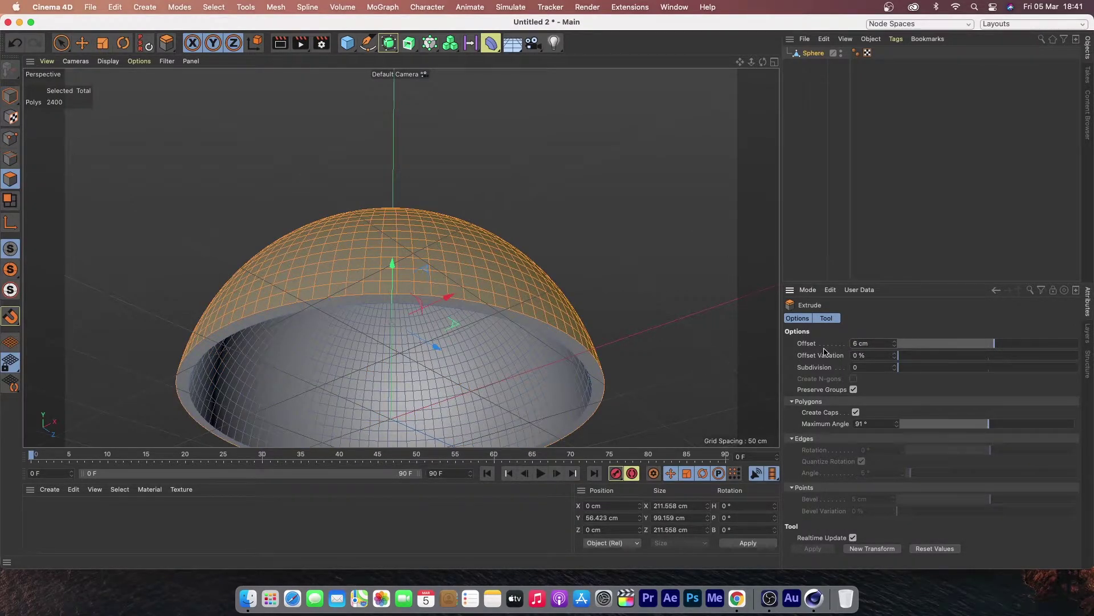
# - Add a cylinder primitive and rotate it to lie horizontally through the base of the dome
pyautogui.moveTo(751, 61); pyautogui.dragTo(402, 258)
pyautogui.moveTo(763, 62); pyautogui.dragTo(367, 152)
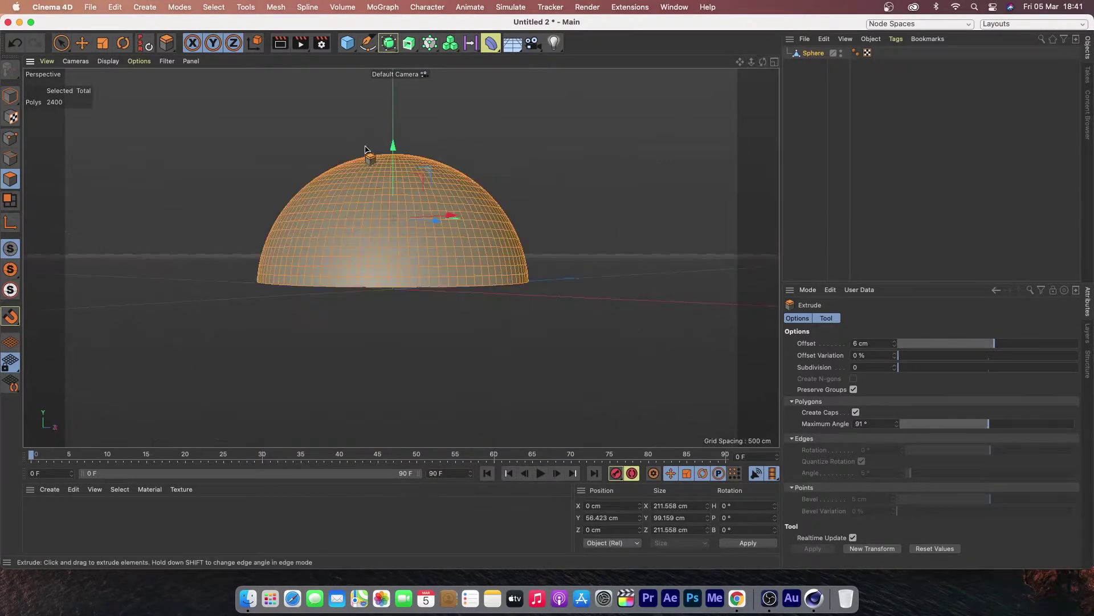
pyautogui.moveTo(348, 48); pyautogui.dragTo(656, 53)
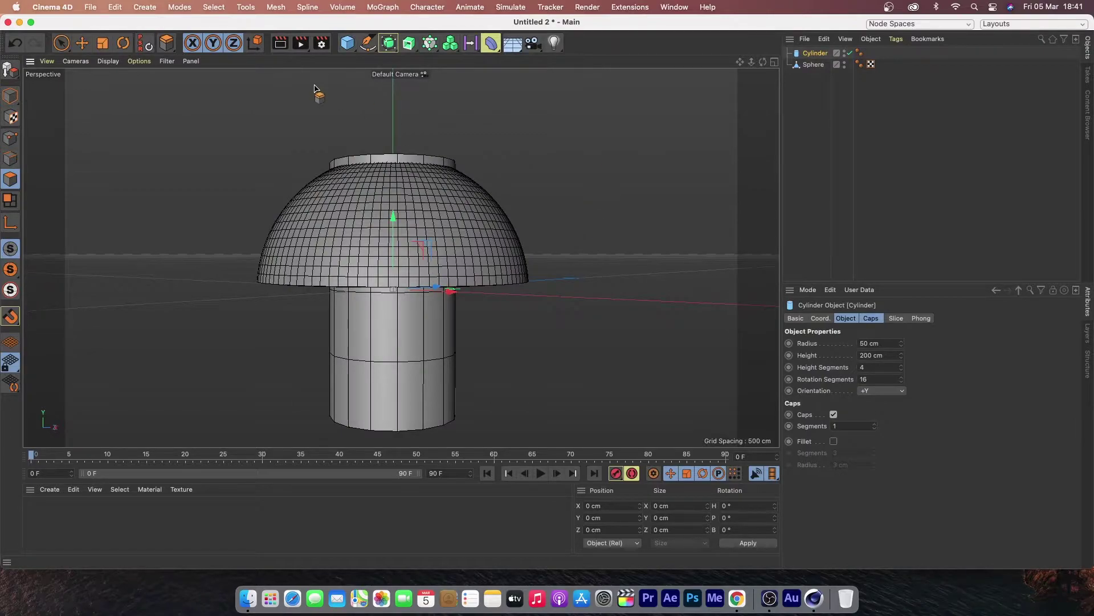
pyautogui.click(121, 46)
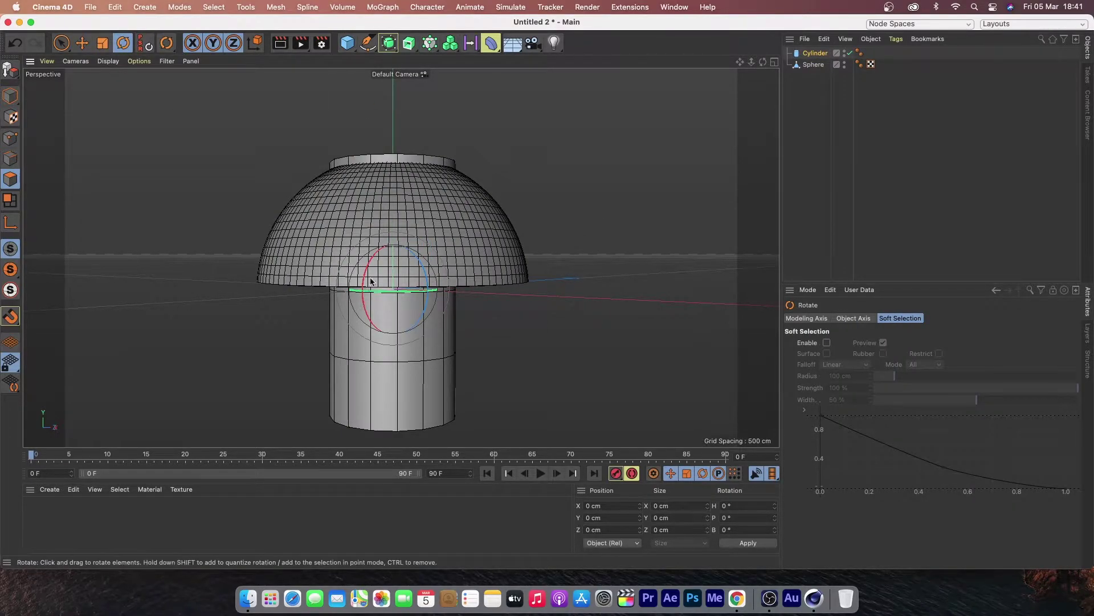
pyautogui.moveTo(439, 271); pyautogui.dragTo(411, 319)
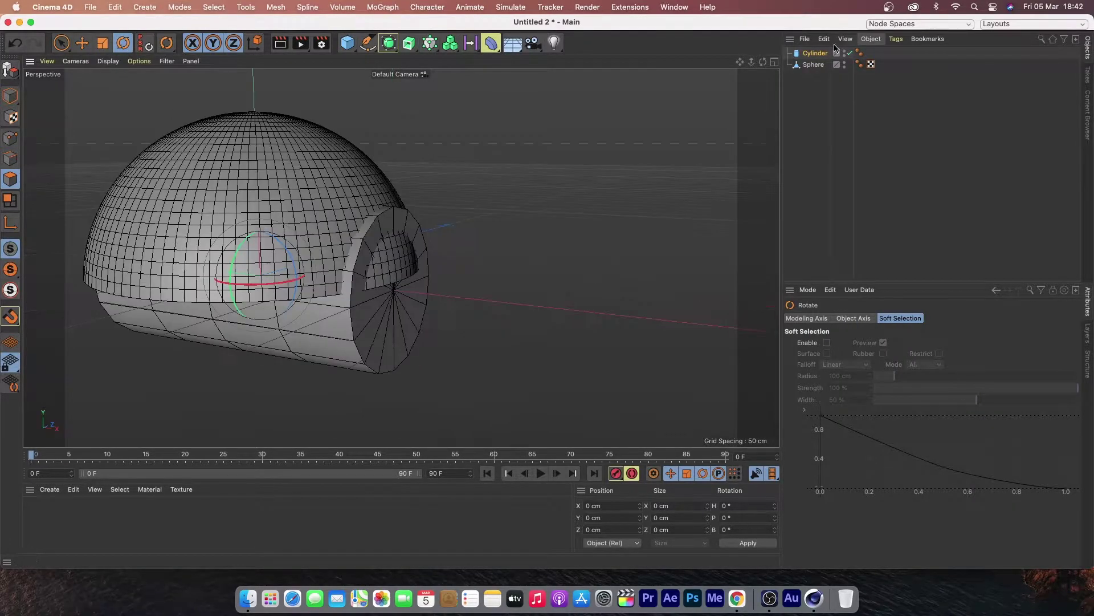
# - Set the cylinder's radius to 30 cm and its height to 50 cm
pyautogui.click(813, 55)
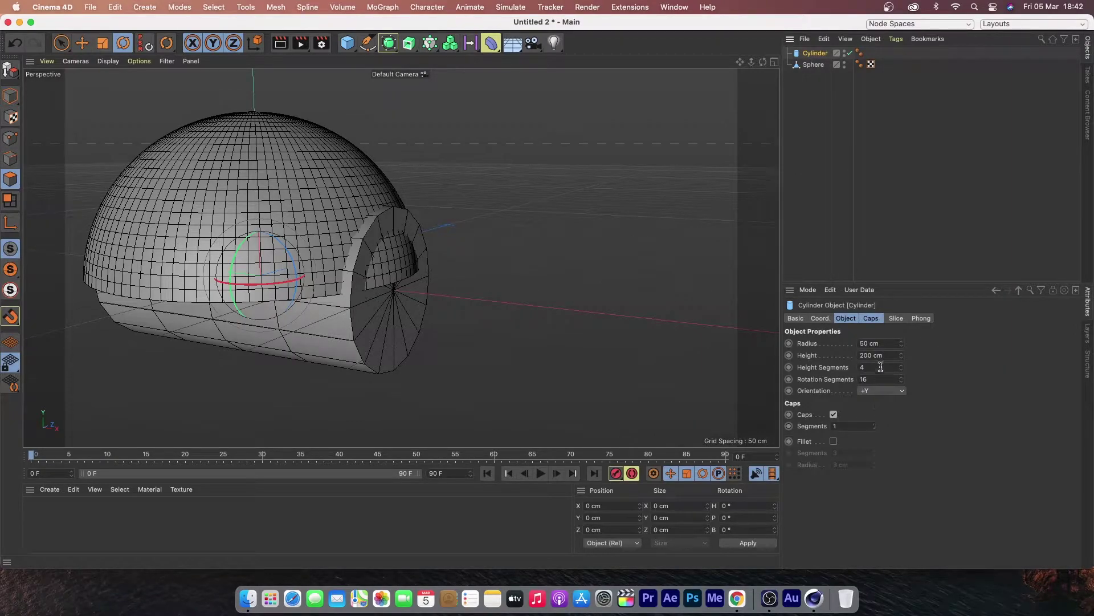
pyautogui.doubleClick(871, 344)
pyautogui.write('30')
pyautogui.press('Return')
pyautogui.press('0')
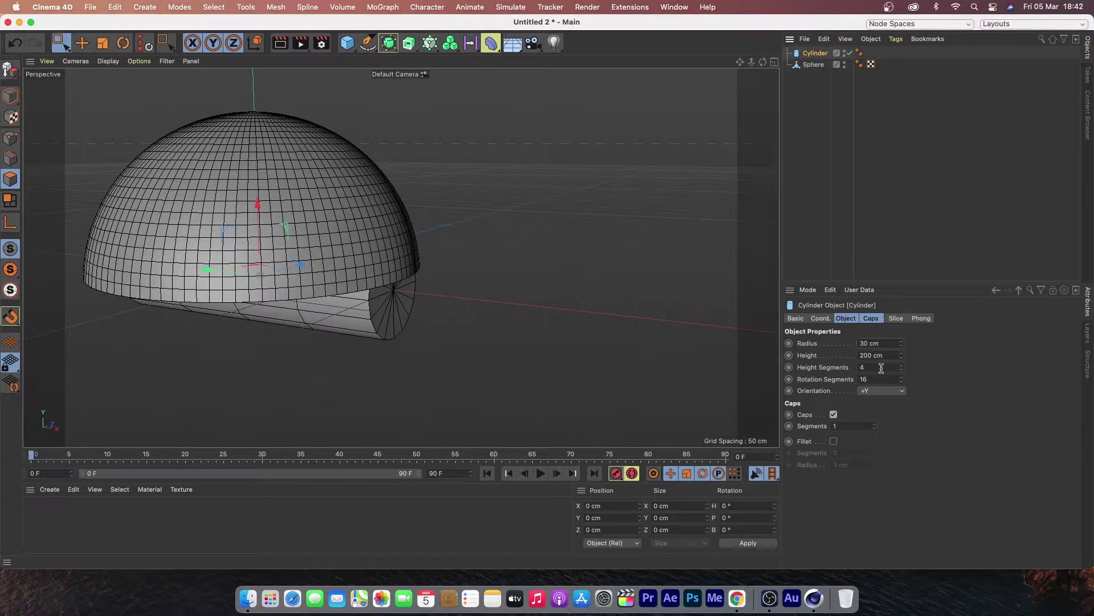
pyautogui.doubleClick(874, 356)
pyautogui.write('50')
pyautogui.press('Return')
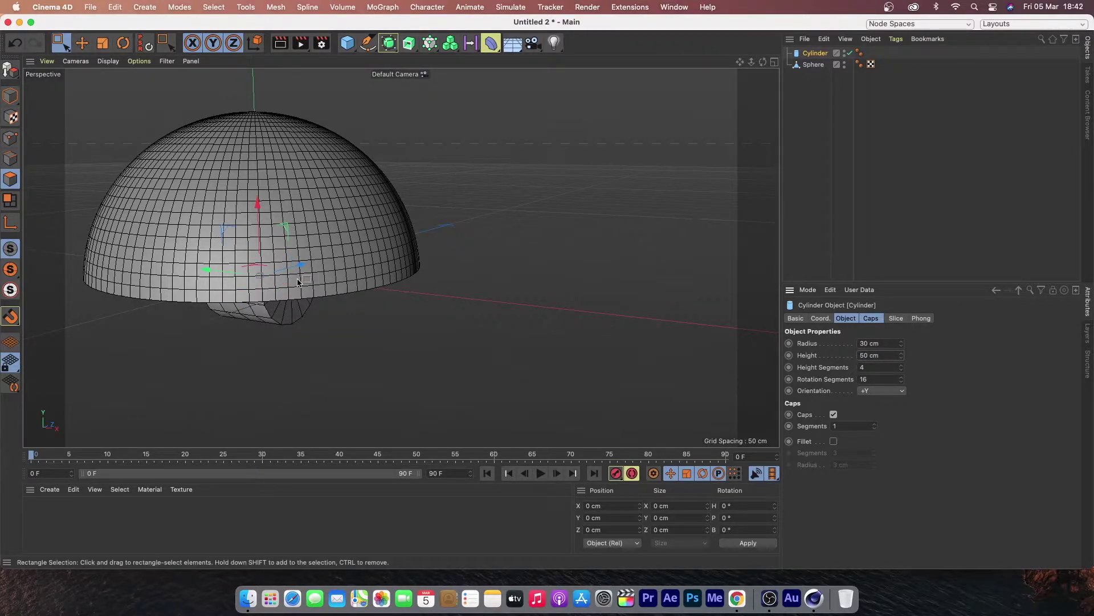
# - Move the cylinder out through the dome's rim and set its height segments to 1 and rotation segments to 36
pyautogui.moveTo(763, 62); pyautogui.dragTo(763, 25)
pyautogui.keyDown('alt'); pyautogui.moveTo(222, 323); pyautogui.dragTo(320, 311); pyautogui.keyUp('alt')
pyautogui.doubleClick(866, 368)
pyautogui.press('Return')
pyautogui.doubleClick(862, 379)
pyautogui.write('36')
pyautogui.press('Return')
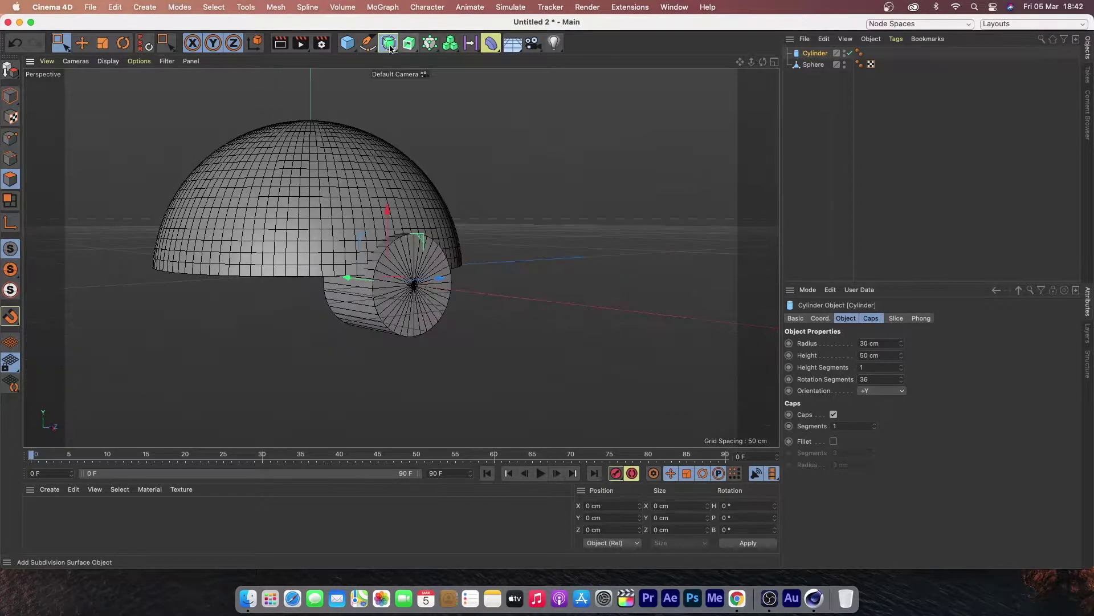
# - Make the cylinder editable and subtract it from the dome by nesting the sphere and cylinder under a new Boole object
pyautogui.click(389, 43)
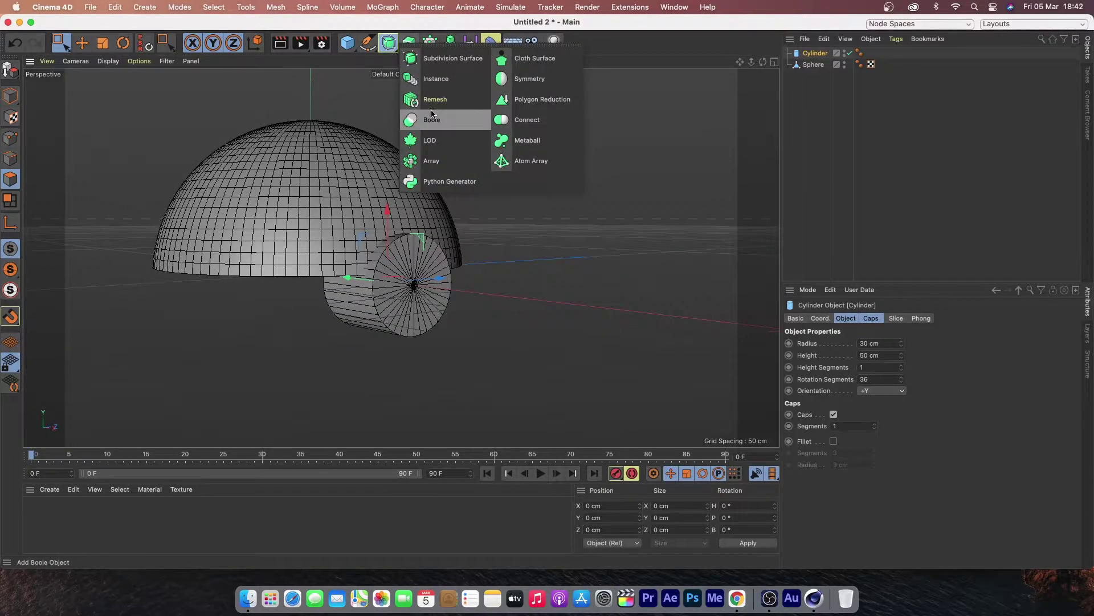
pyautogui.click(516, 61)
pyautogui.moveTo(817, 69); pyautogui.dragTo(815, 82)
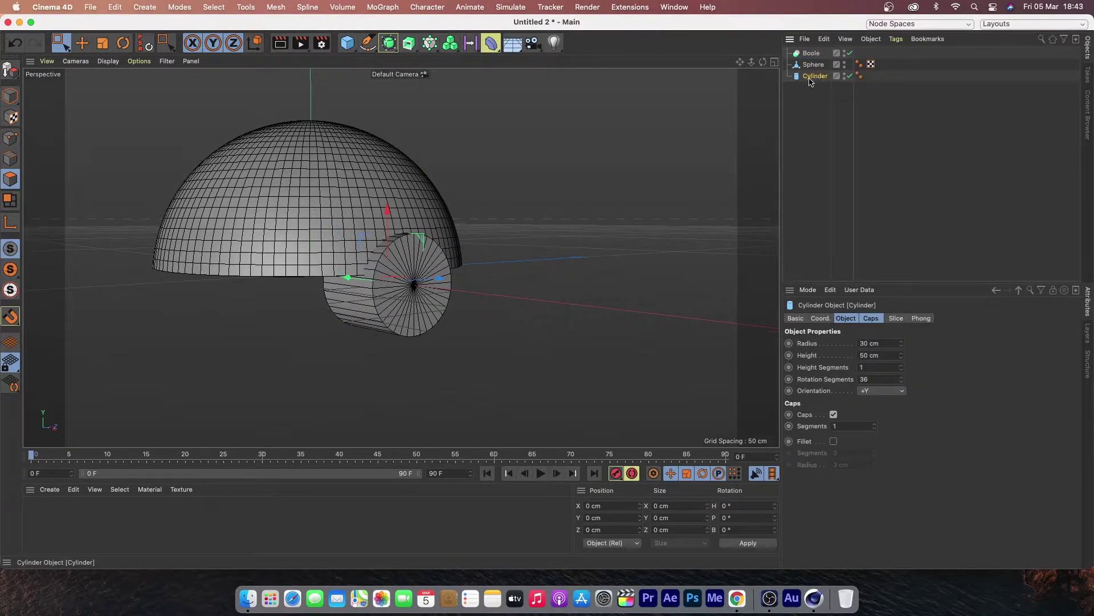
pyautogui.click(814, 64)
pyautogui.click(817, 76)
pyautogui.click(10, 69)
pyautogui.click(807, 126)
pyautogui.click(813, 64)
pyautogui.keyDown('shift'); pyautogui.click(816, 75); pyautogui.keyUp('shift')
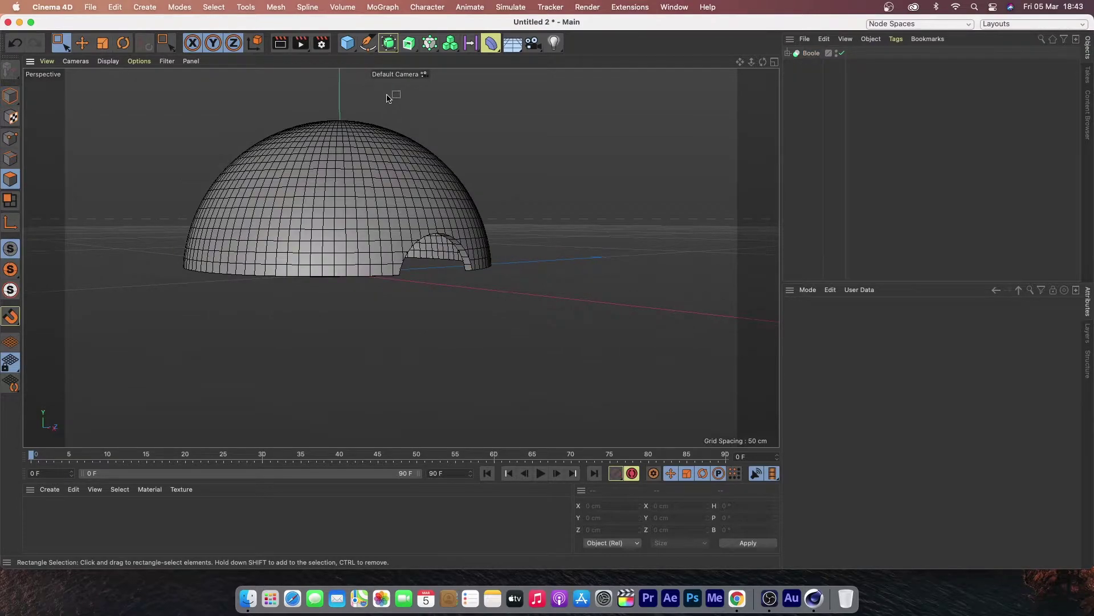
# - Add a full sphere inside the dome and raise its segment count for a finer mesh
pyautogui.click(348, 46)
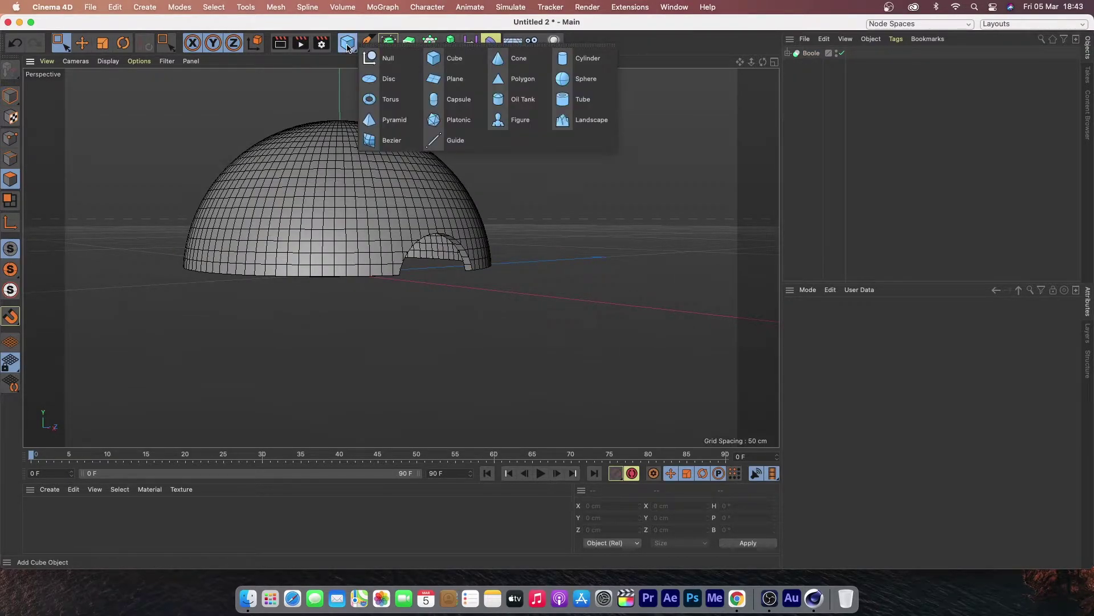
pyautogui.click(587, 80)
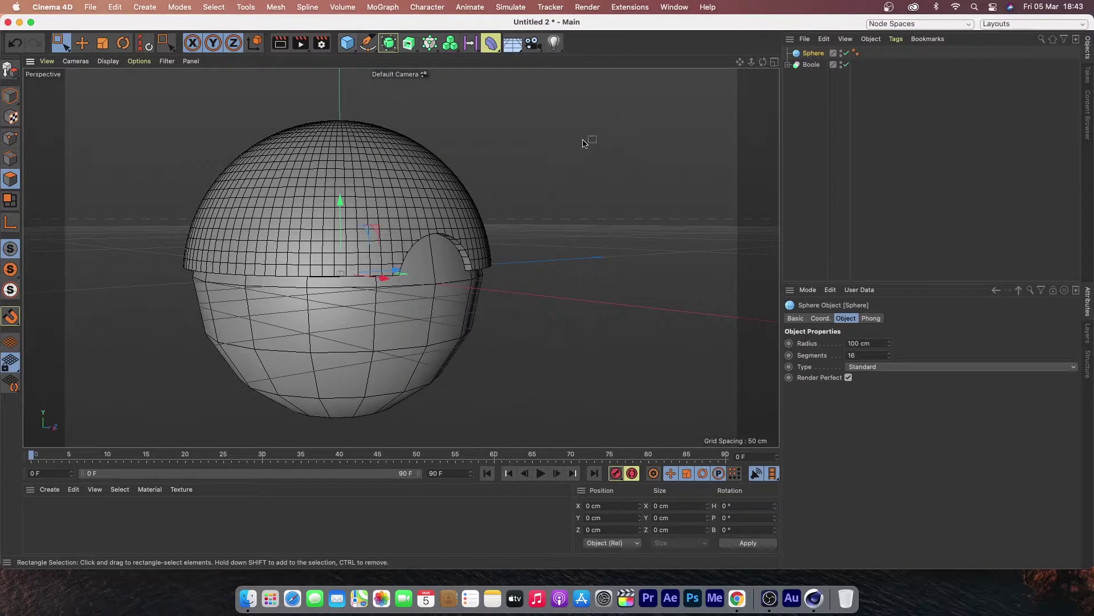
pyautogui.click(875, 356)
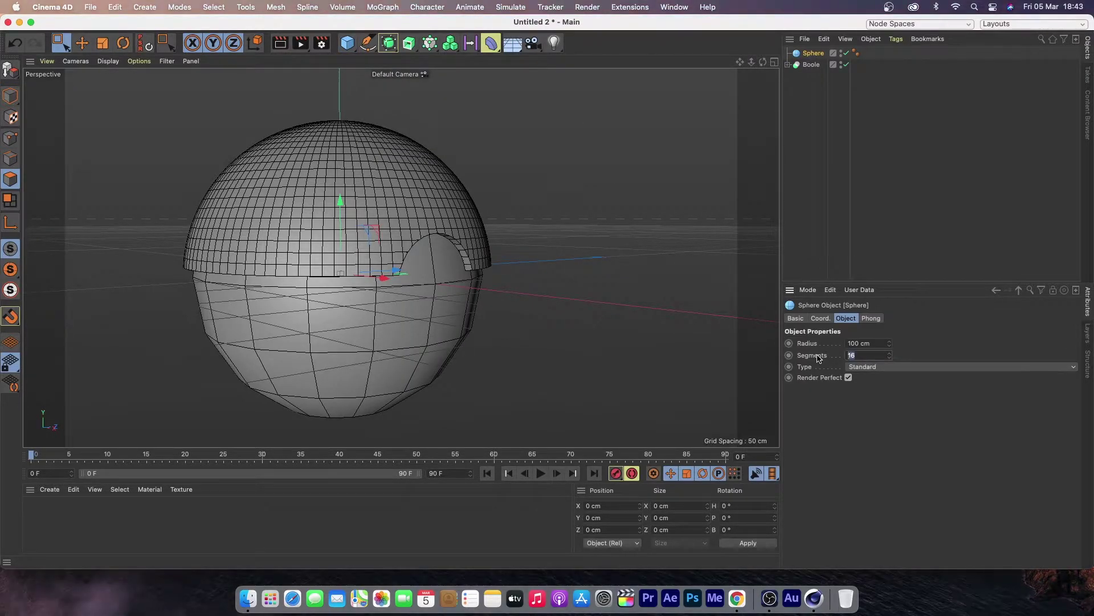
pyautogui.press('Return')
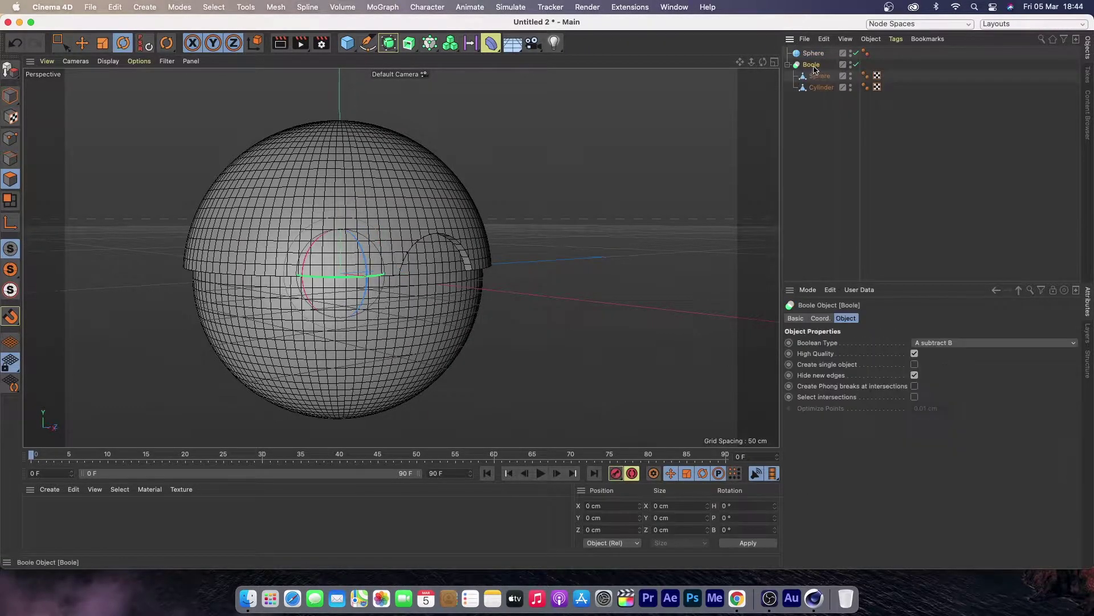
# - Copy and paste the Boole dome, then rotate the copy upside down to form the lower shell
pyautogui.click(115, 8)
pyautogui.click(118, 9)
pyautogui.click(116, 9)
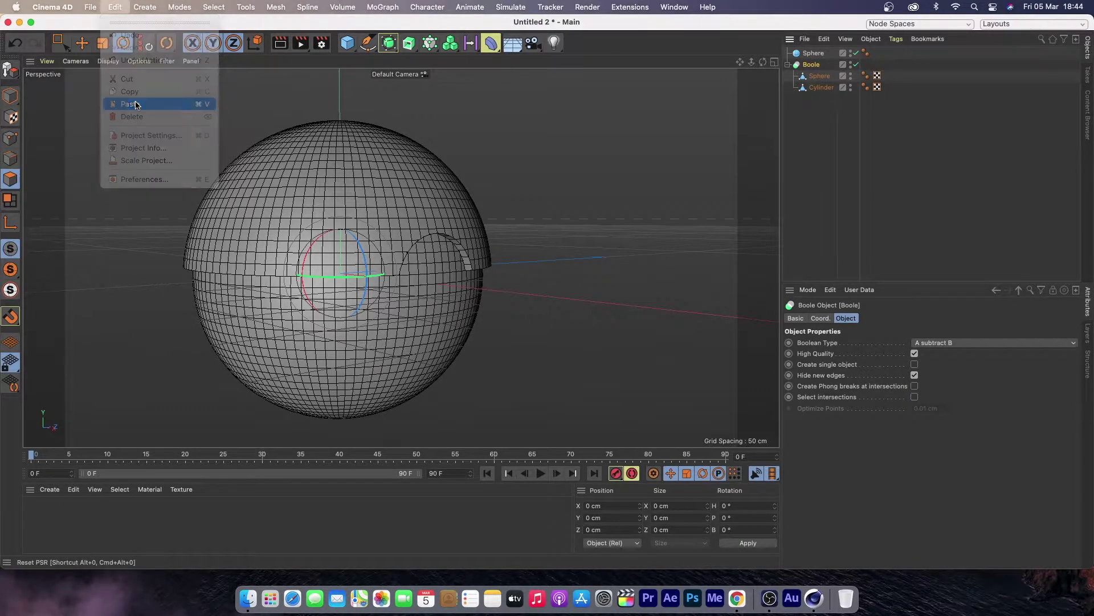
pyautogui.click(135, 105)
pyautogui.keyDown('alt'); pyautogui.moveTo(364, 85); pyautogui.dragTo(347, 85, button='middle'); pyautogui.keyUp('alt')
pyautogui.moveTo(285, 215); pyautogui.dragTo(415, 318)
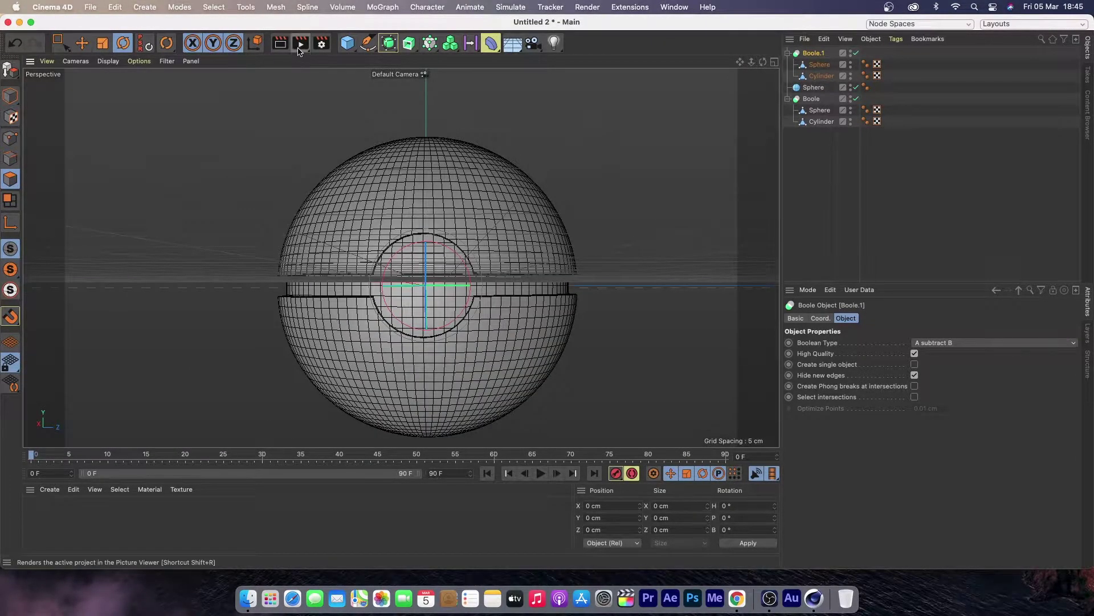
# - Render the ball from the front to check the two half shells and the inner sphere
pyautogui.click(299, 46)
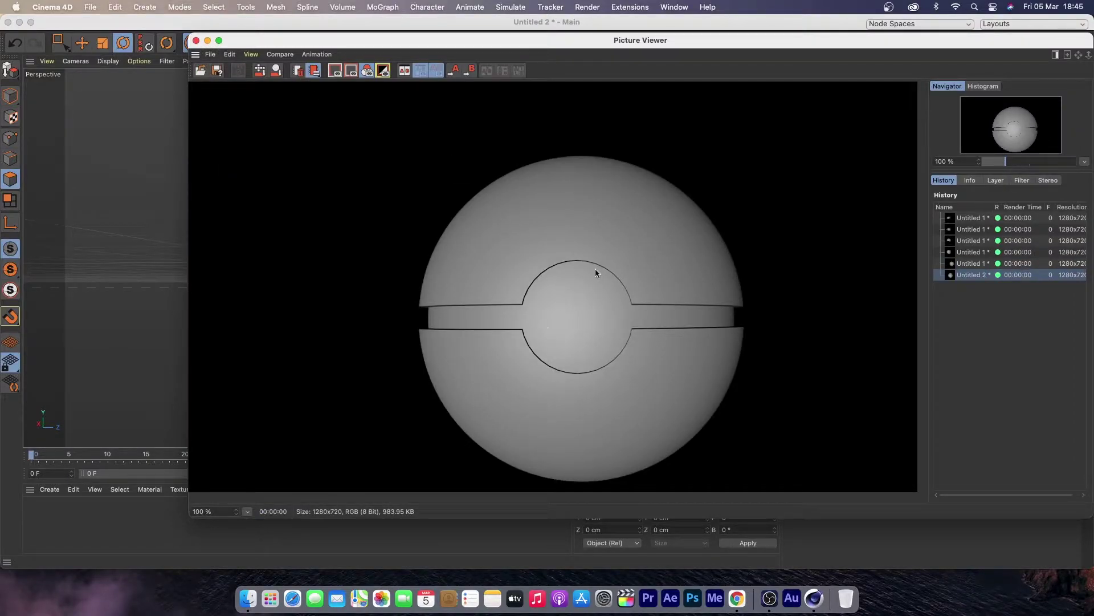
pyautogui.click(195, 40)
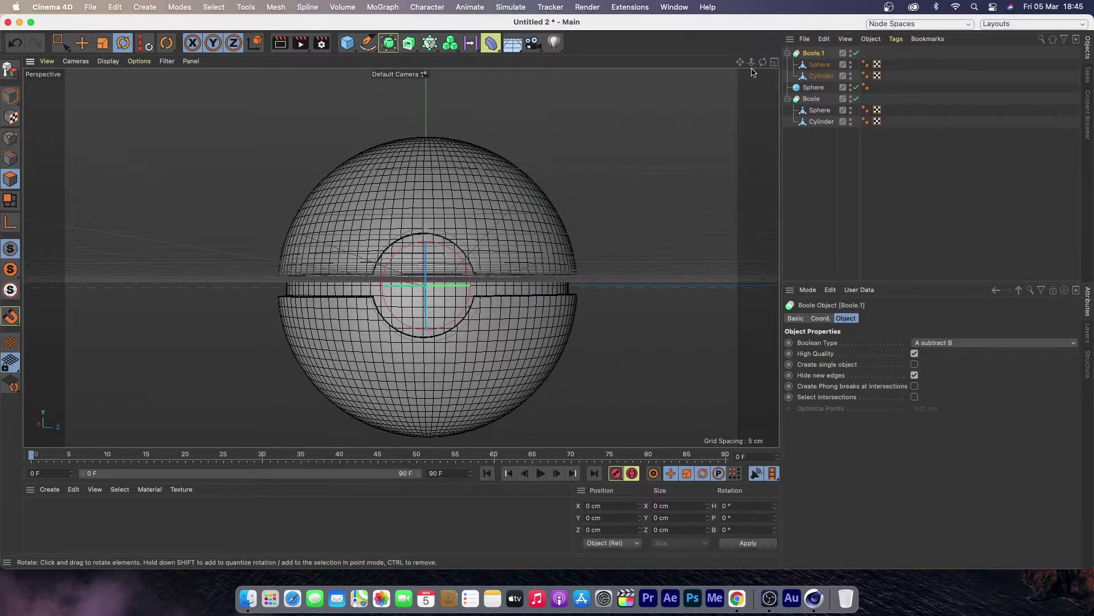
pyautogui.press('super+shift+z')
# - Add a forward-facing cylinder in the ball's round cut-out with radius 26 cm, height 50 cm, 1 height segment and 36 rotation segments
pyautogui.click(347, 43)
pyautogui.click(587, 60)
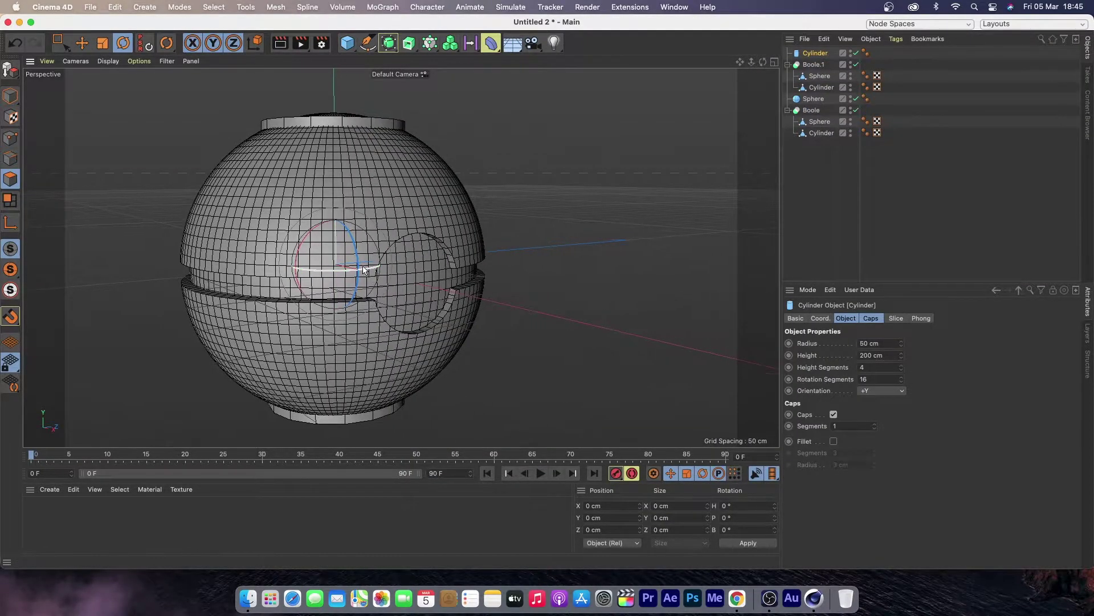
pyautogui.moveTo(357, 259); pyautogui.dragTo(334, 224)
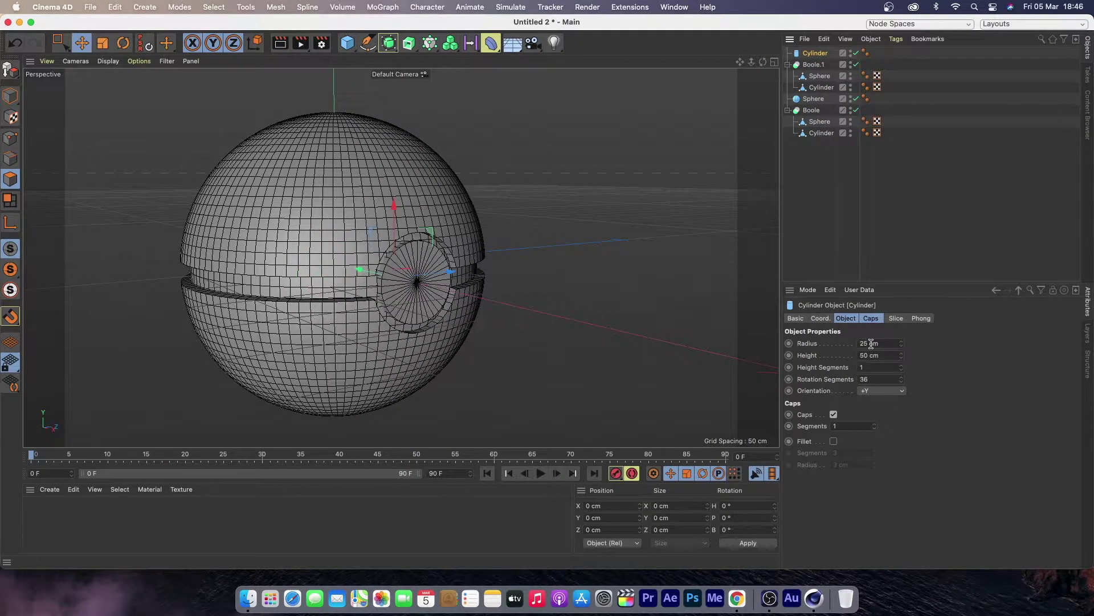
pyautogui.doubleClick(869, 343)
pyautogui.write('26')
pyautogui.press('Return')
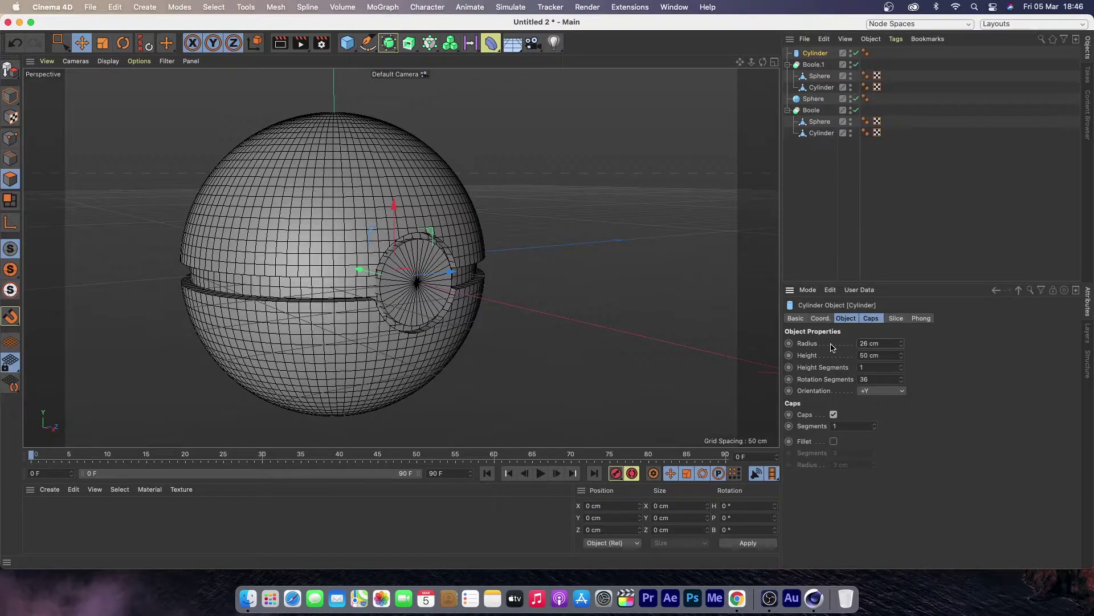
# - Enable the fillet on the cylinder's caps with 5 segments and a 2 cm radius
pyautogui.click(871, 319)
pyautogui.click(834, 370)
pyautogui.doubleClick(833, 381)
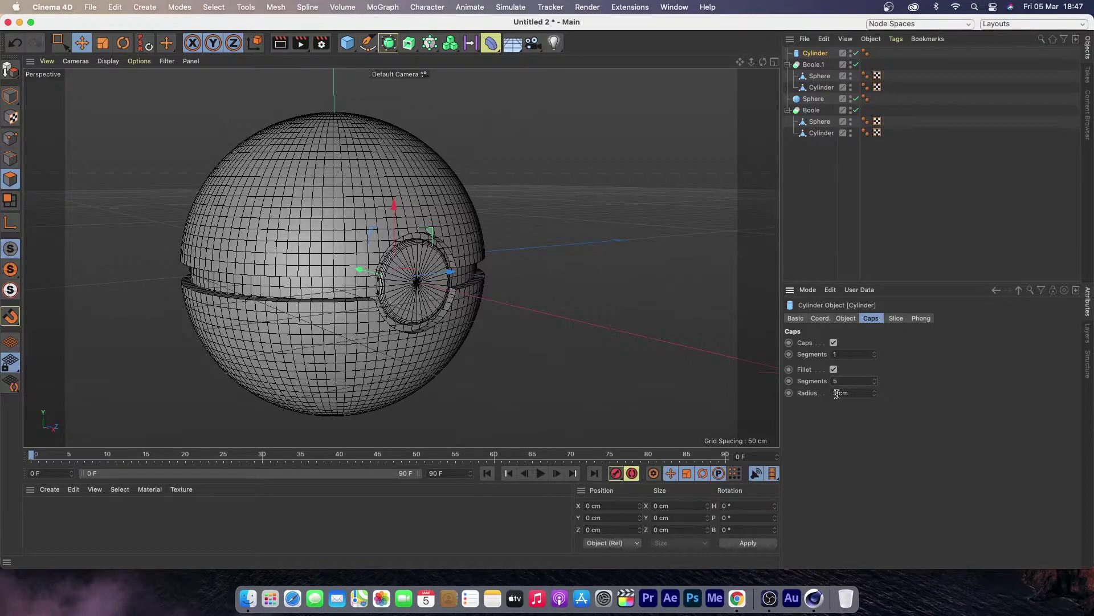
pyautogui.moveTo(837, 394); pyautogui.dragTo(817, 407)
pyautogui.write('2')
pyautogui.press('Return')
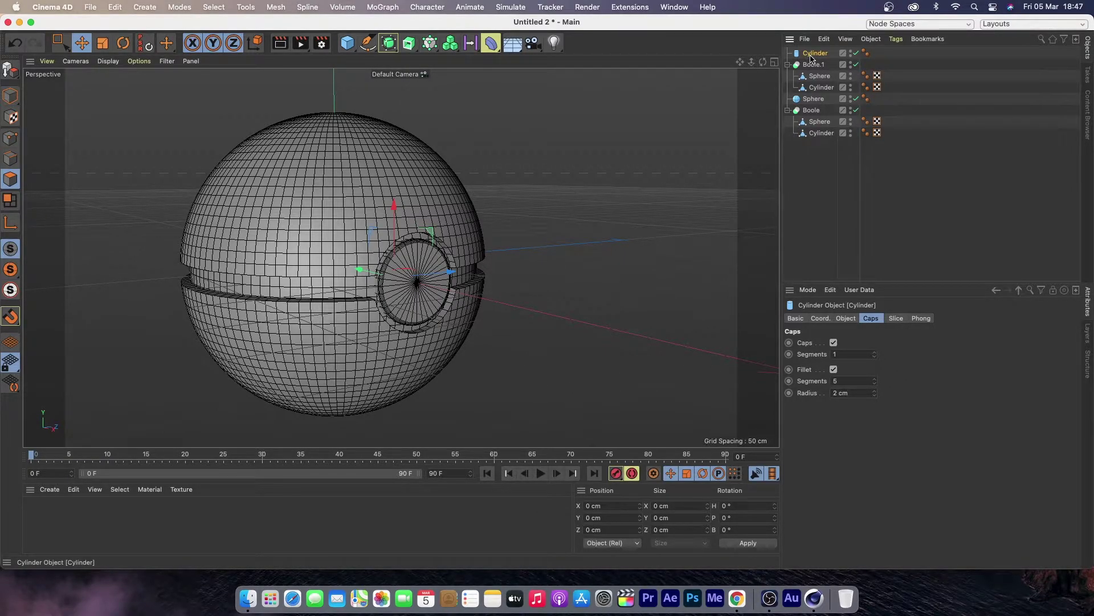
# - Copy and paste the front cylinder, move the copy slightly outward and scale it down to form a smaller inner button
pyautogui.click(115, 7)
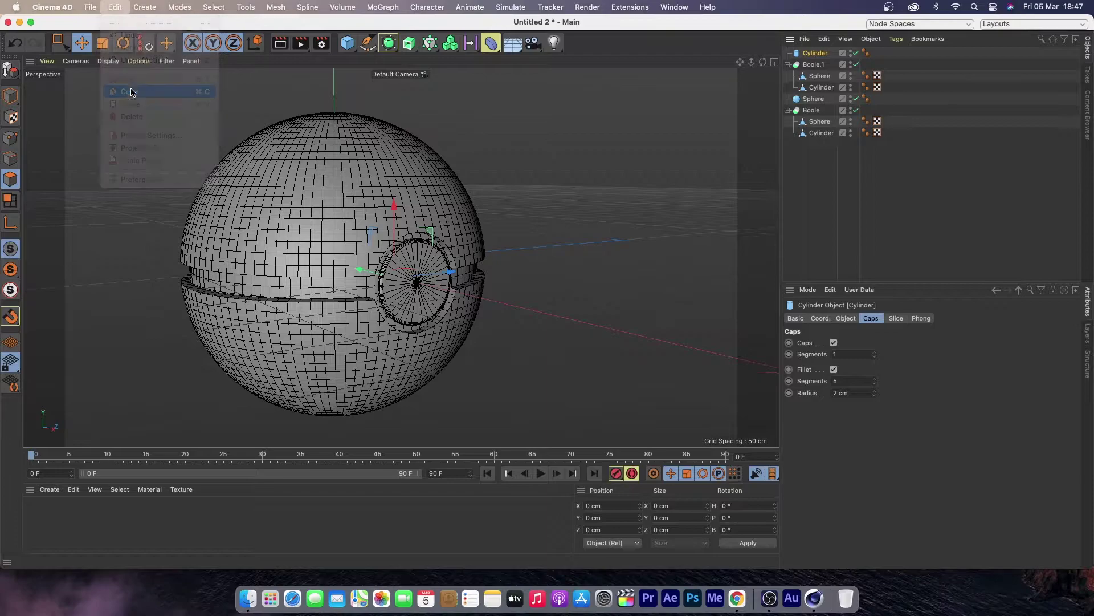
pyautogui.click(137, 106)
pyautogui.moveTo(361, 269)
pyautogui.mouseDown()
pyautogui.moveTo(391, 275)
pyautogui.moveTo(364, 274)
pyautogui.mouseUp()
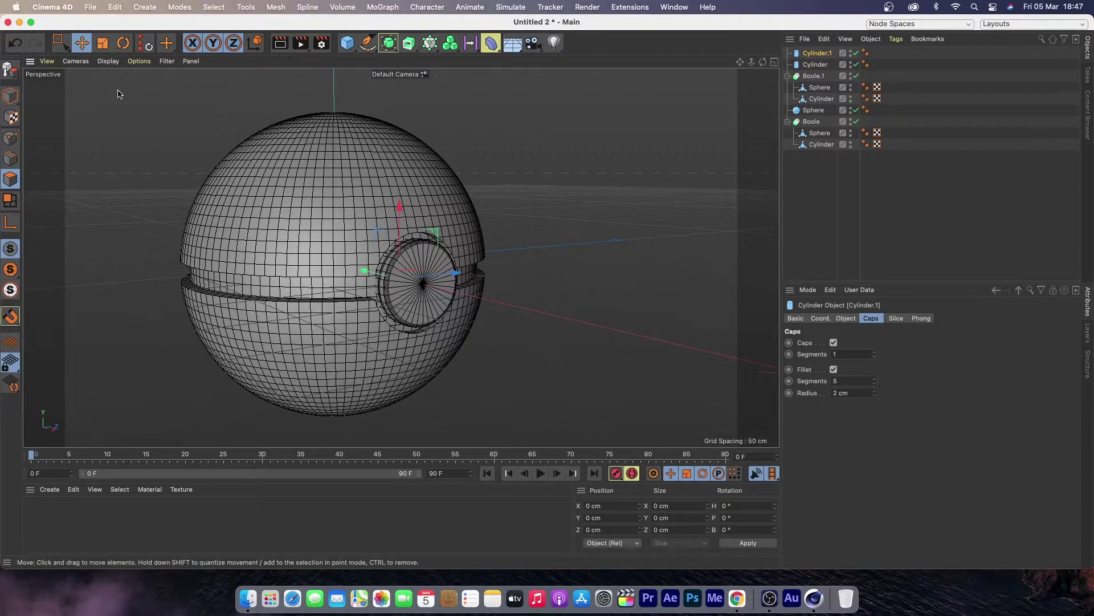
pyautogui.press('t')
pyautogui.moveTo(437, 231); pyautogui.dragTo(402, 325)
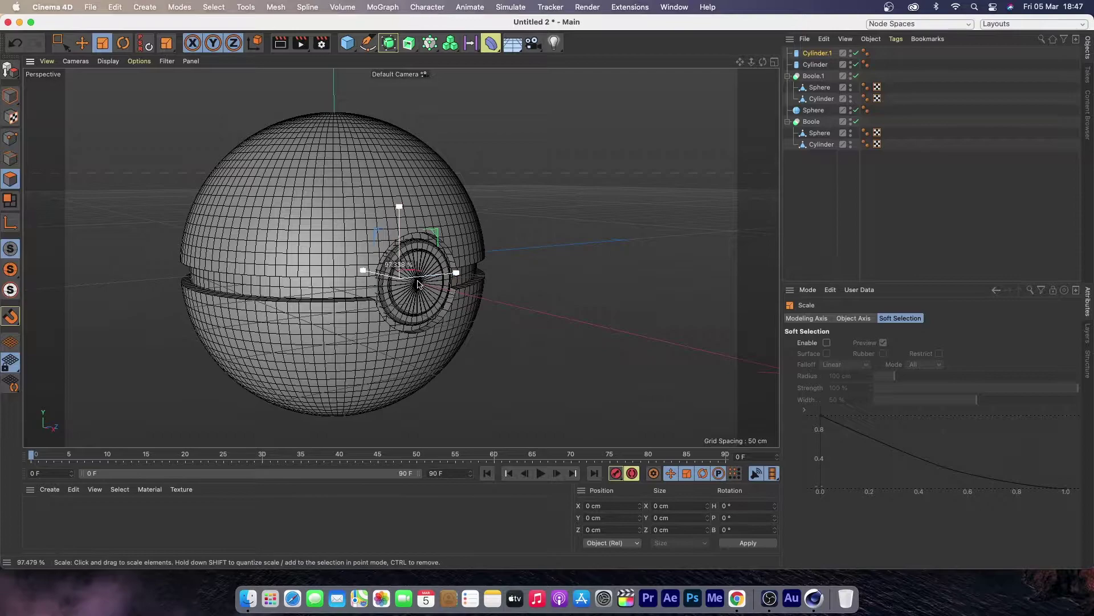
pyautogui.click(82, 43)
pyautogui.moveTo(363, 269); pyautogui.dragTo(366, 271)
pyautogui.moveTo(763, 62); pyautogui.dragTo(724, 51)
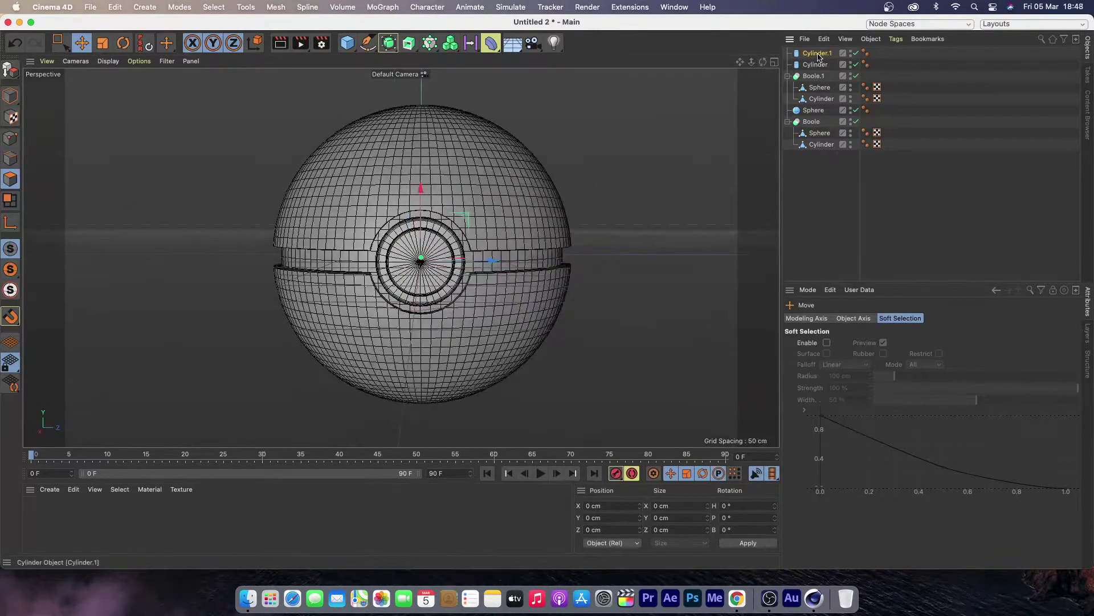
# - Make both front button cylinders editable and render the ball from a slightly raised front view
pyautogui.click(817, 53)
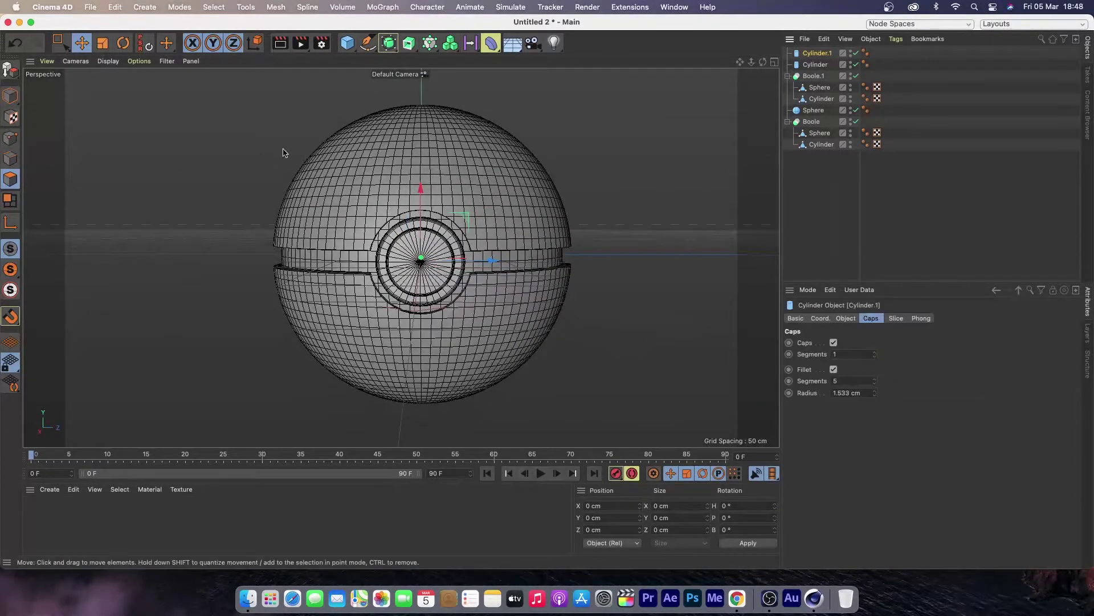
pyautogui.click(10, 69)
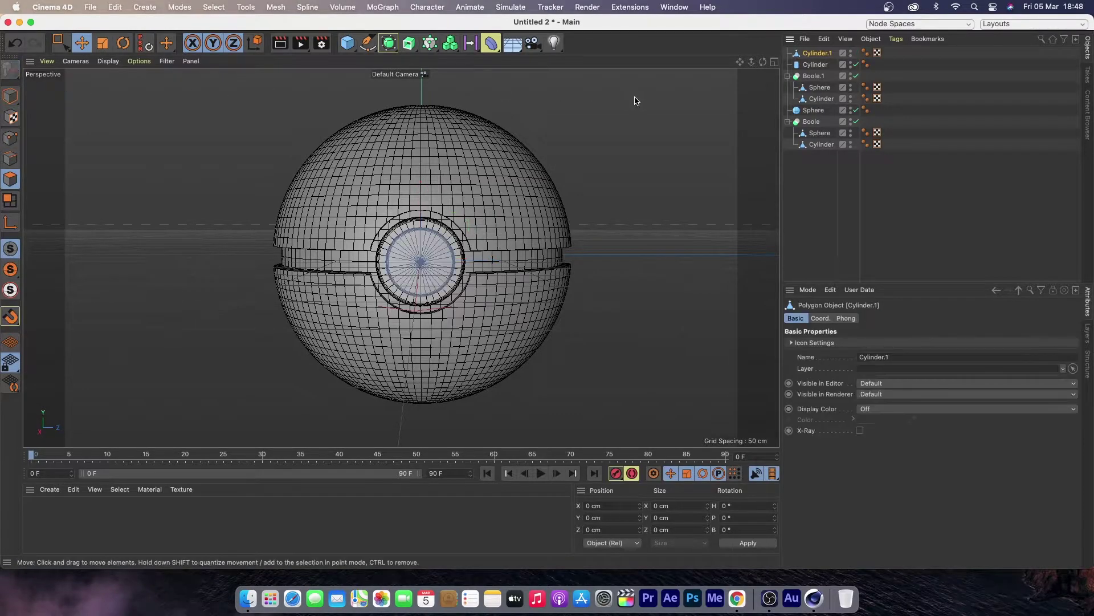
pyautogui.click(815, 65)
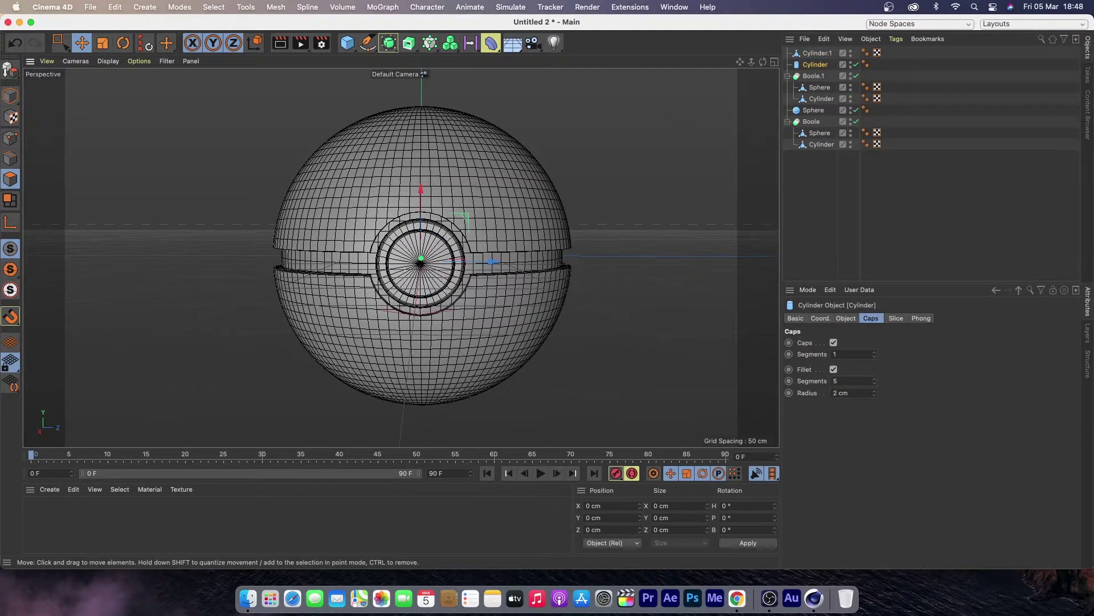
pyautogui.click(11, 69)
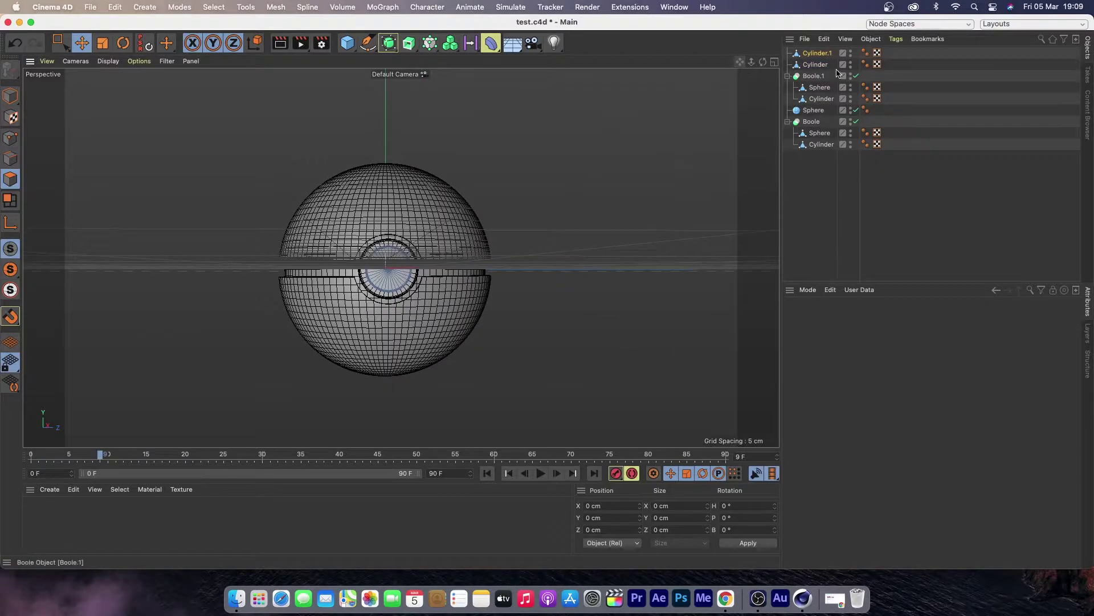
pyautogui.moveTo(764, 62); pyautogui.dragTo(769, 64)
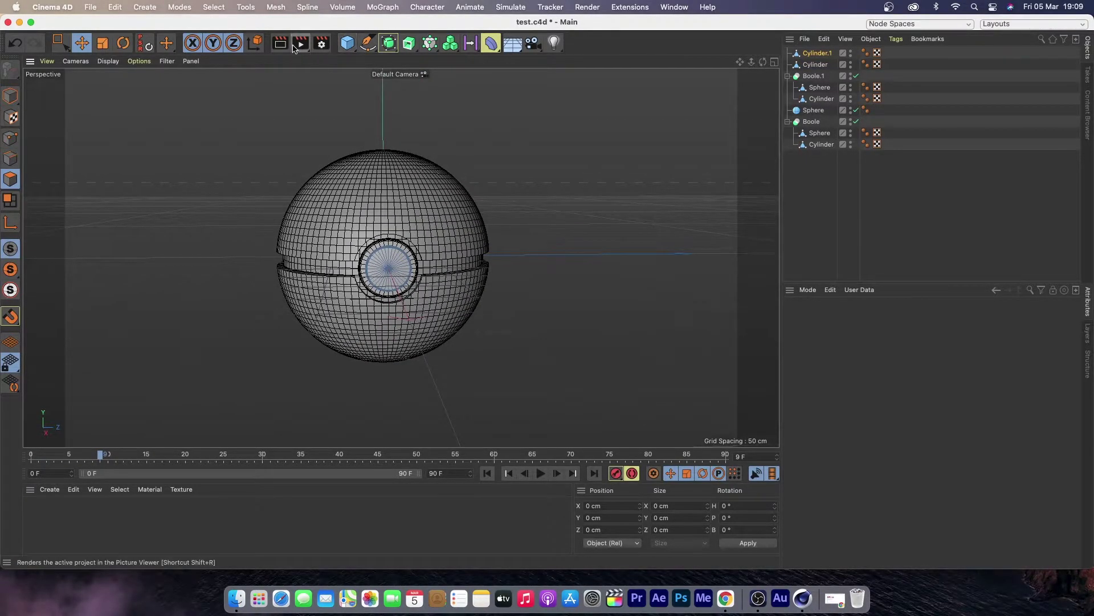
pyautogui.click(300, 42)
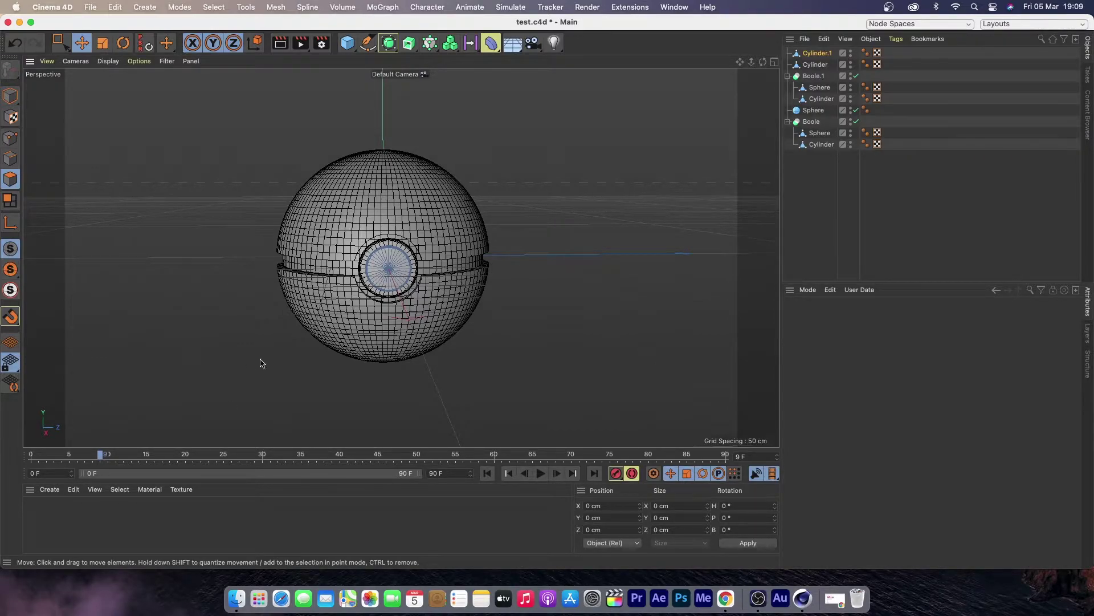
# - Create a material named "top" and apply it to the upper half shell
pyautogui.doubleClick(64, 528)
pyautogui.doubleClick(34, 528)
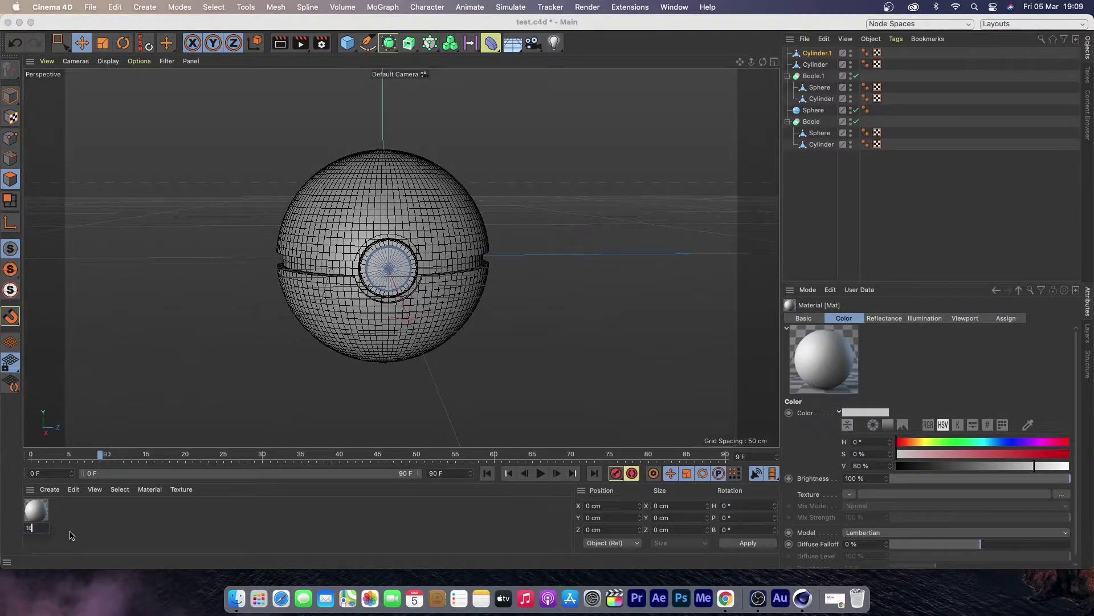
pyautogui.write('top')
pyautogui.click(110, 539)
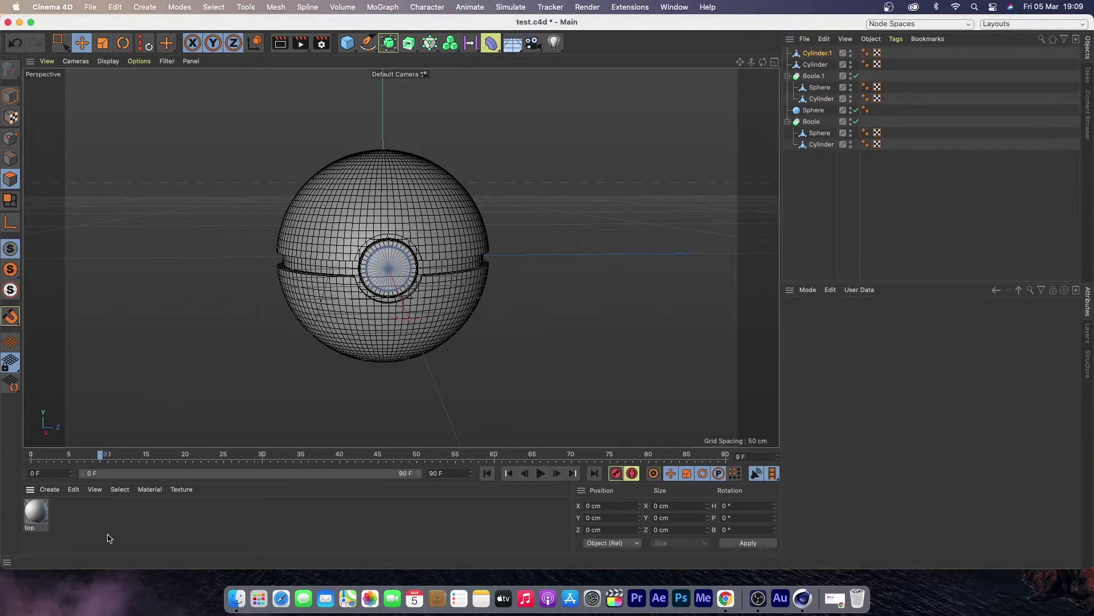
pyautogui.moveTo(40, 517); pyautogui.dragTo(428, 207)
# - Create a material named "bottom" and apply it to the lower half shell
pyautogui.doubleClick(118, 521)
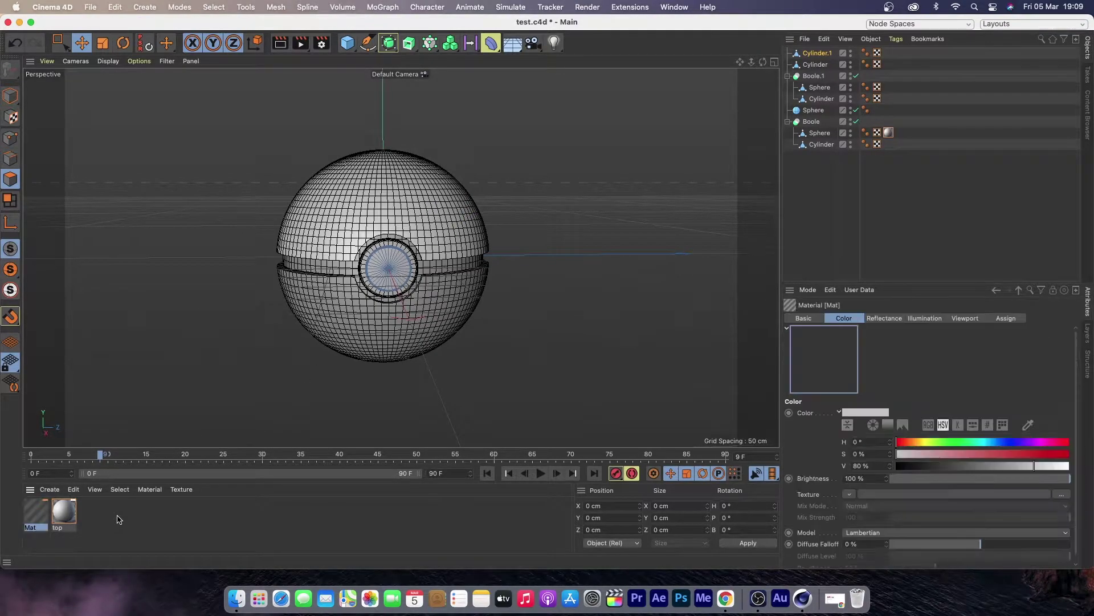
pyautogui.doubleClick(35, 527)
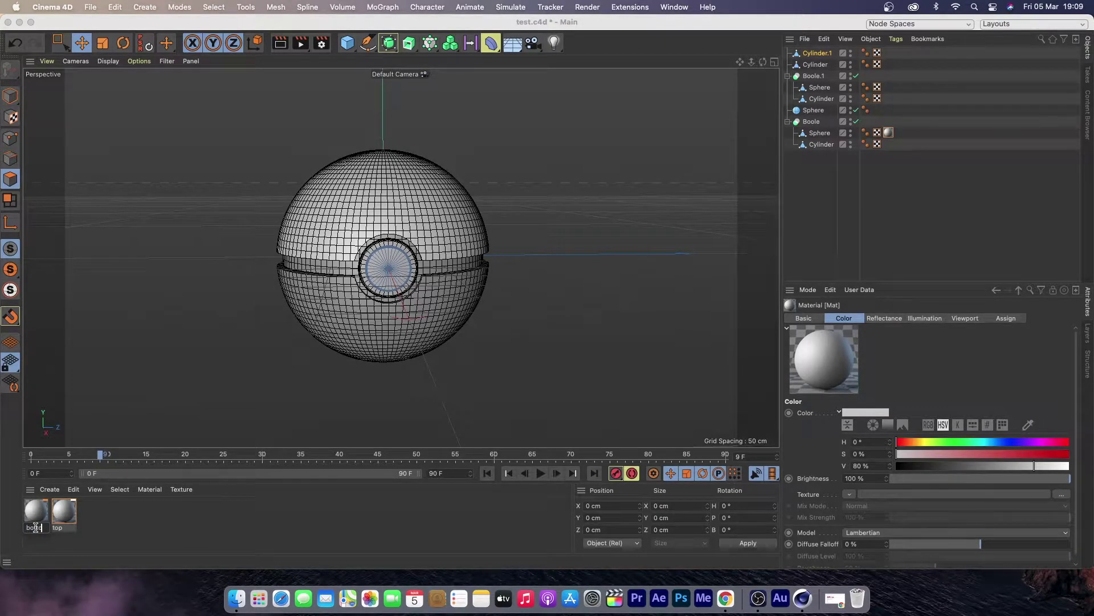
pyautogui.click(122, 530)
pyautogui.moveTo(41, 517); pyautogui.dragTo(363, 344)
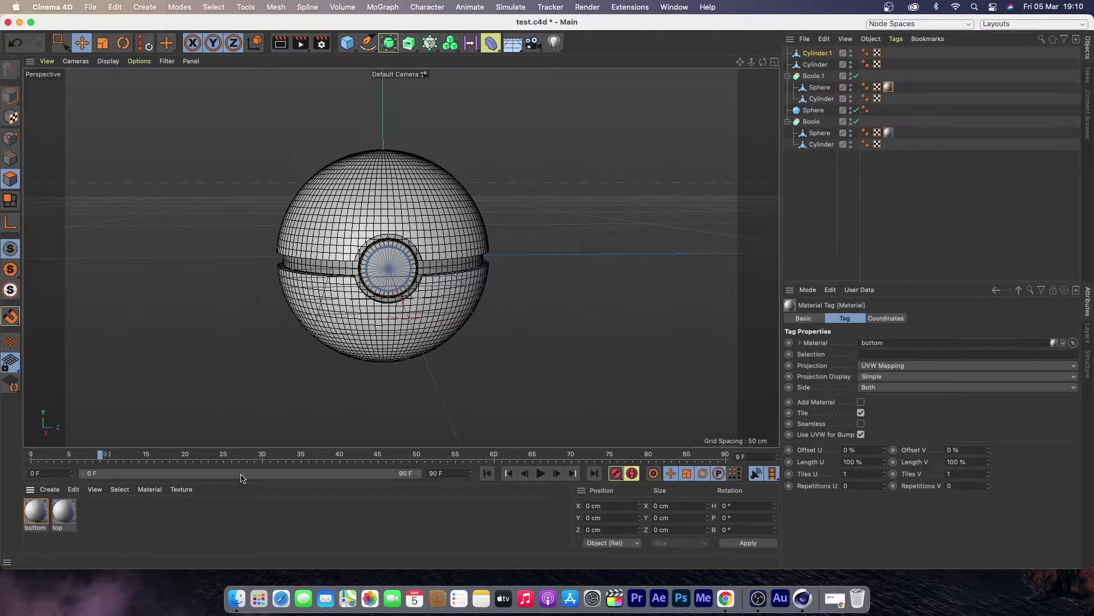
# - Create a material named "center" and apply it to the inner sphere showing between the shells
pyautogui.doubleClick(117, 520)
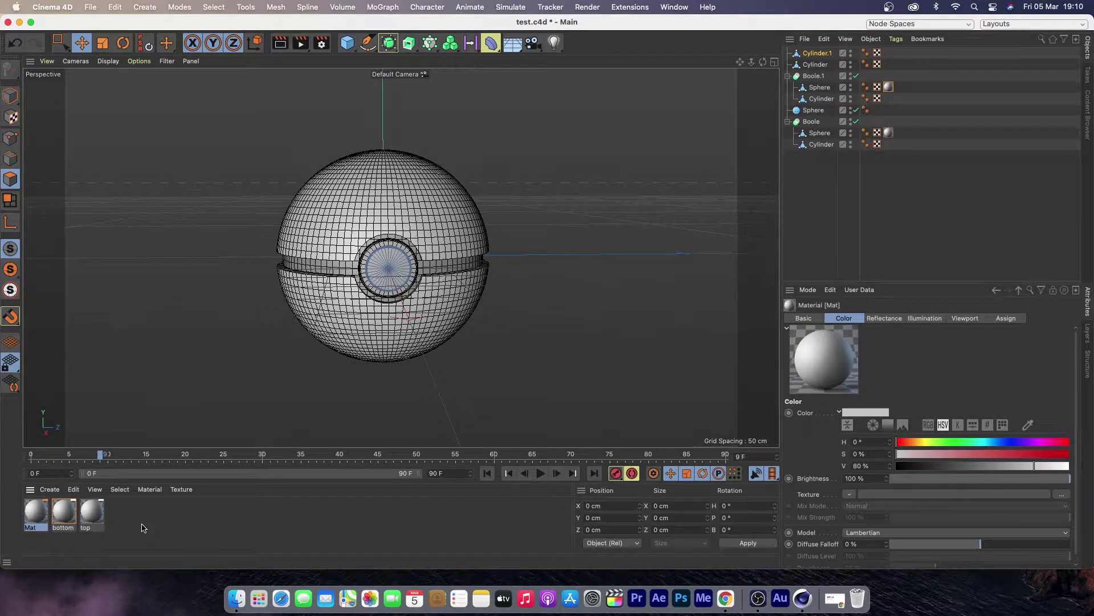
pyautogui.doubleClick(36, 528)
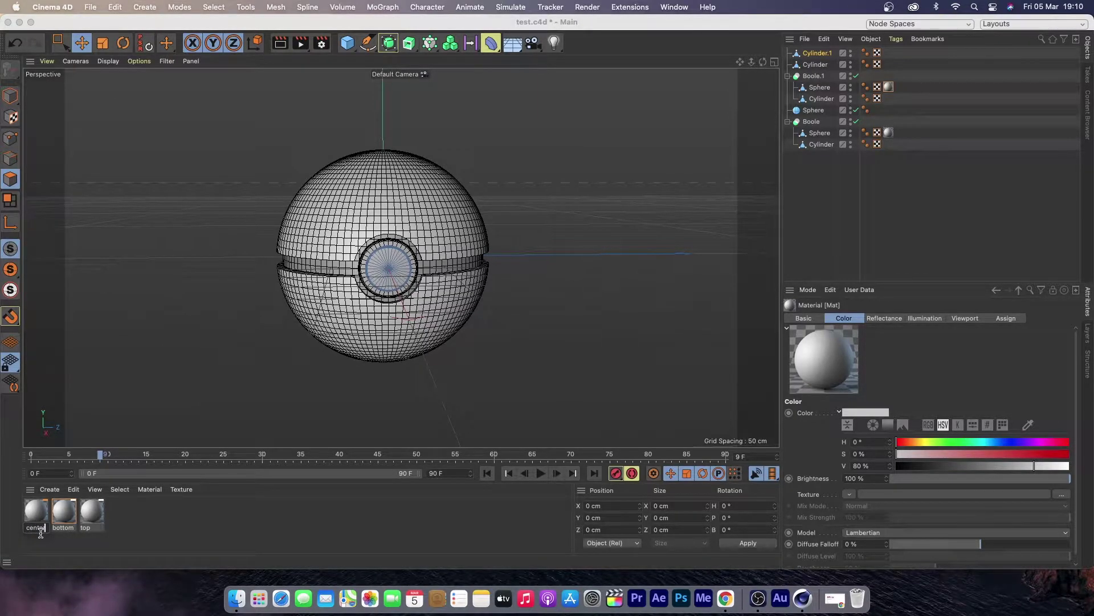
pyautogui.click(175, 525)
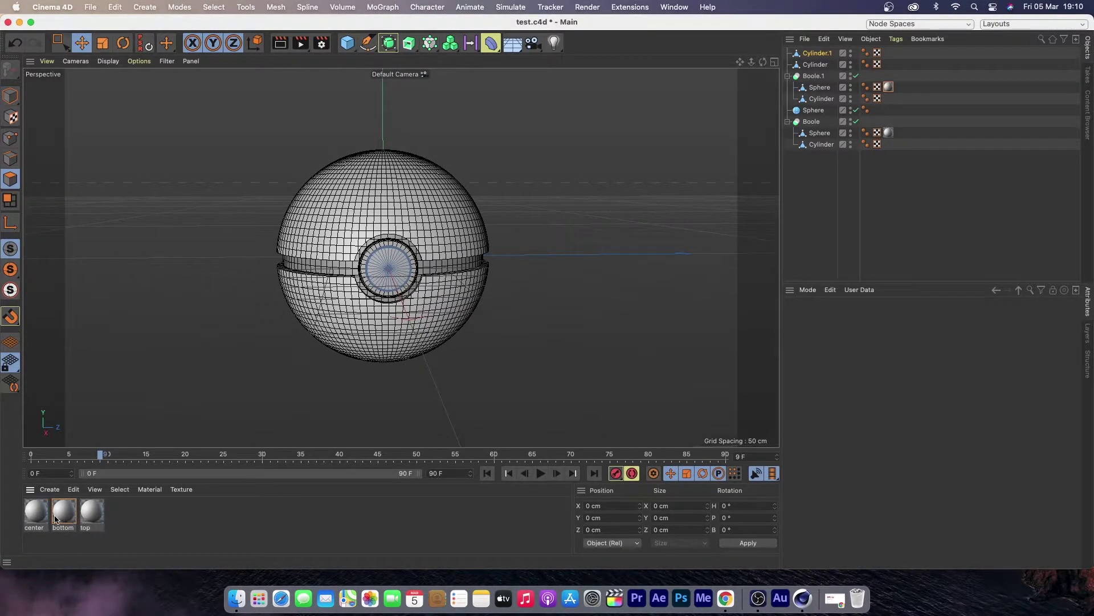
pyautogui.moveTo(36, 517); pyautogui.dragTo(346, 272)
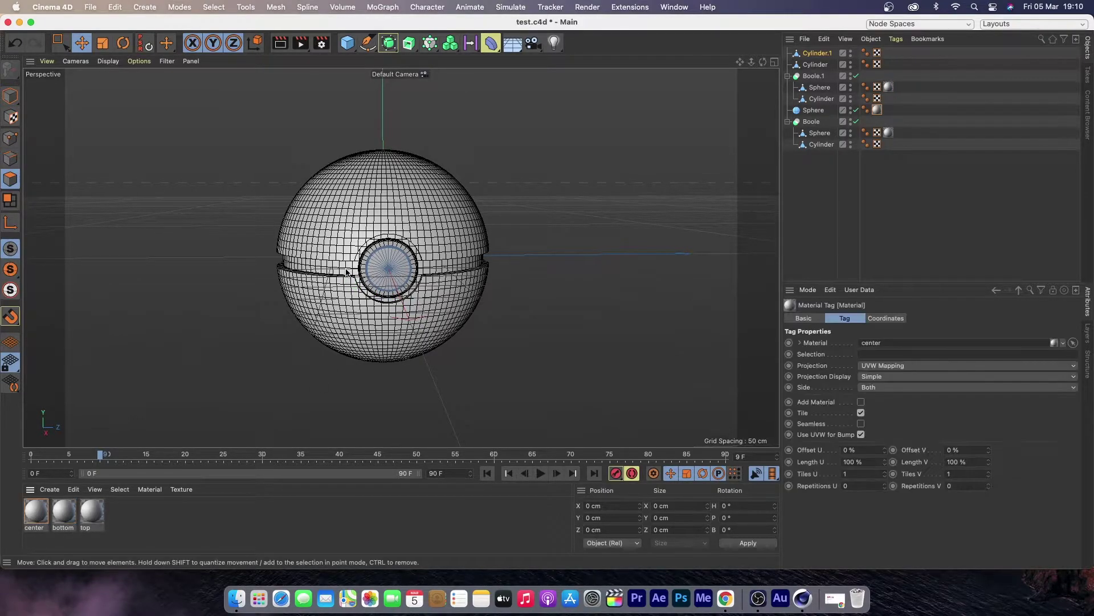
# - Create a material named "sm circl" and apply it to the smaller front cylinder
pyautogui.doubleClick(151, 527)
pyautogui.doubleClick(35, 528)
pyautogui.write('sm circl')
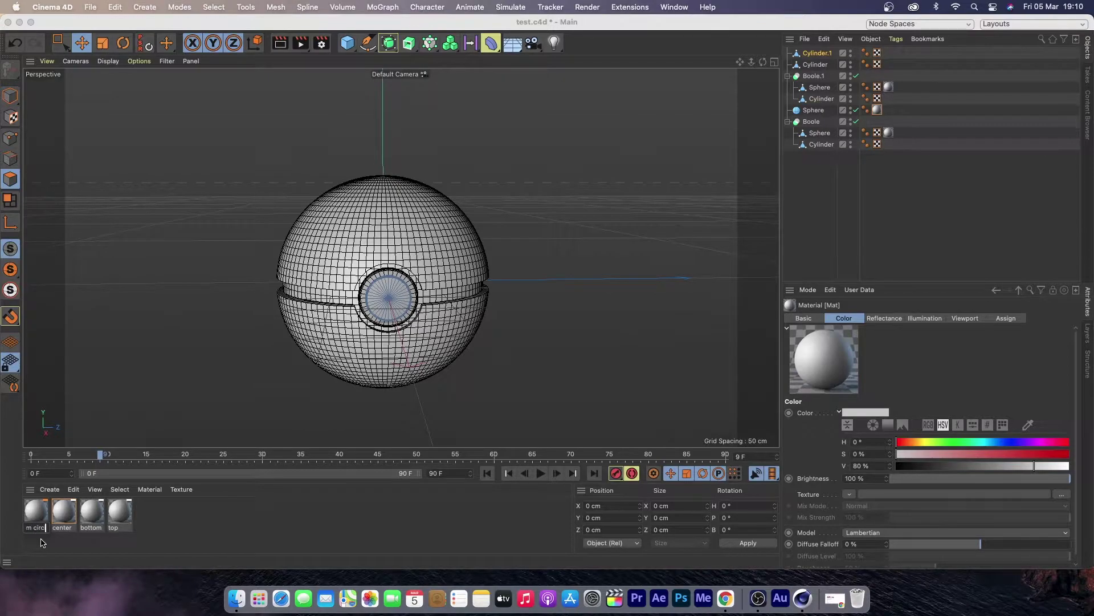
pyautogui.write('e')
pyautogui.click(171, 524)
pyautogui.moveTo(46, 508); pyautogui.dragTo(399, 305)
# - Create a material named "big circl" and apply it to the larger front cylinder
pyautogui.doubleClick(174, 522)
pyautogui.doubleClick(34, 528)
pyautogui.write('big circl')
pyautogui.press('Return')
pyautogui.moveTo(40, 510); pyautogui.dragTo(377, 299)
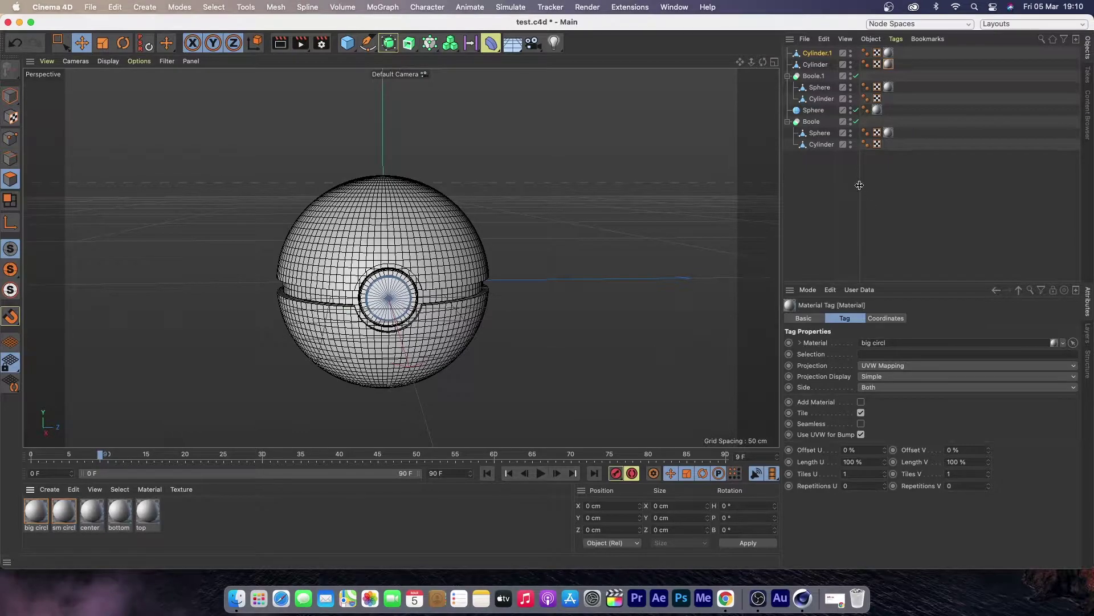
pyautogui.click(822, 144)
pyautogui.keyDown('alt'); pyautogui.moveTo(456, 240); pyautogui.dragTo(473, 222); pyautogui.keyUp('alt')
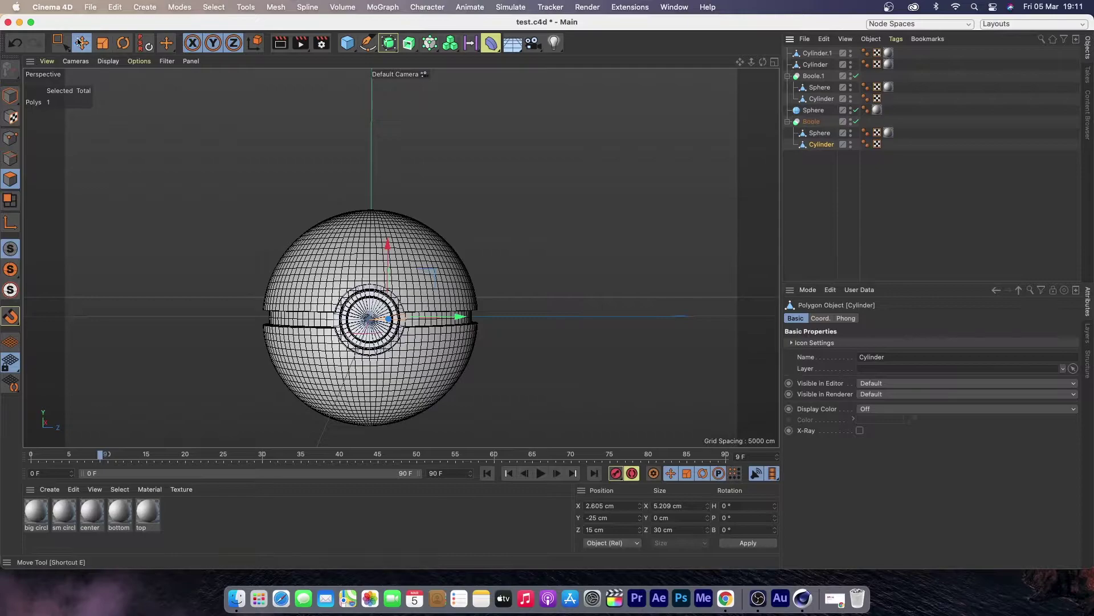
# - Save the project for Cineware under the name Pokimon in a new Pokimon folder inside Documents
pyautogui.click(90, 8)
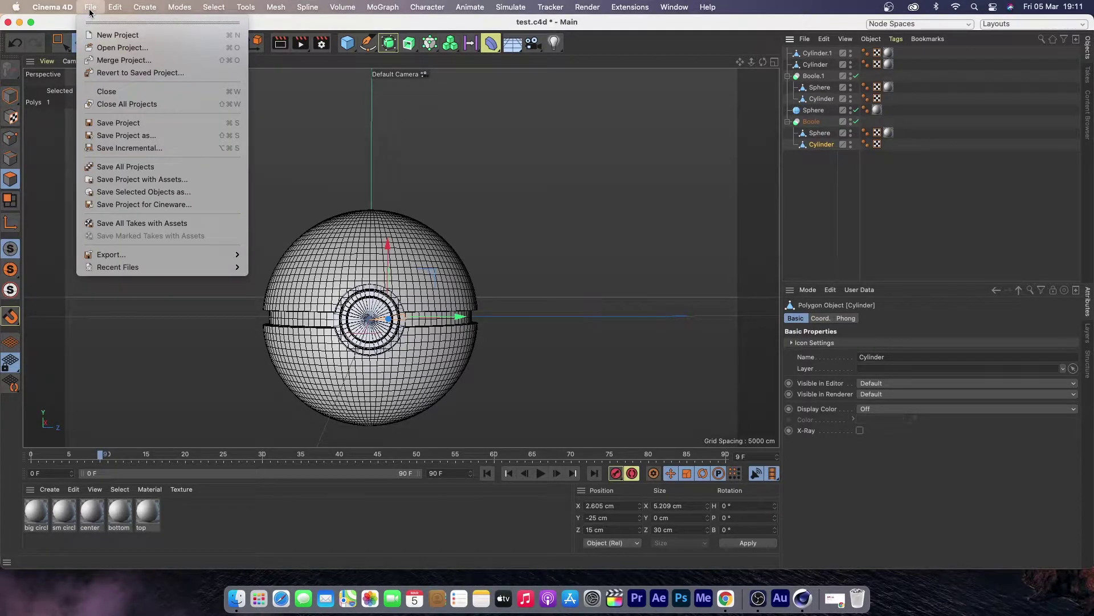
pyautogui.click(159, 204)
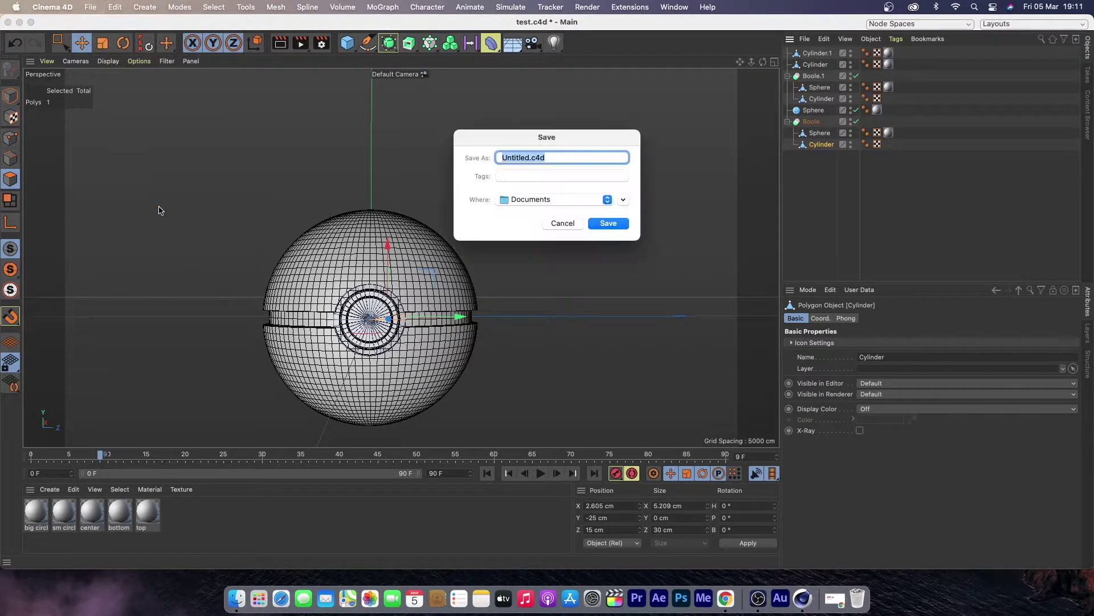
pyautogui.click(623, 199)
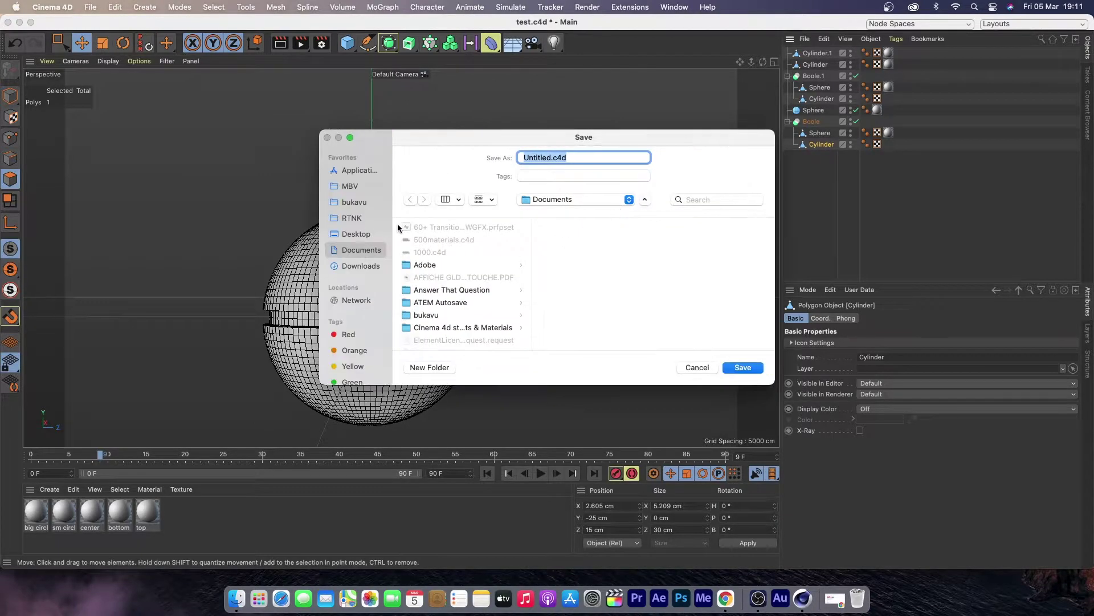
pyautogui.click(448, 368)
pyautogui.write('Pokimon')
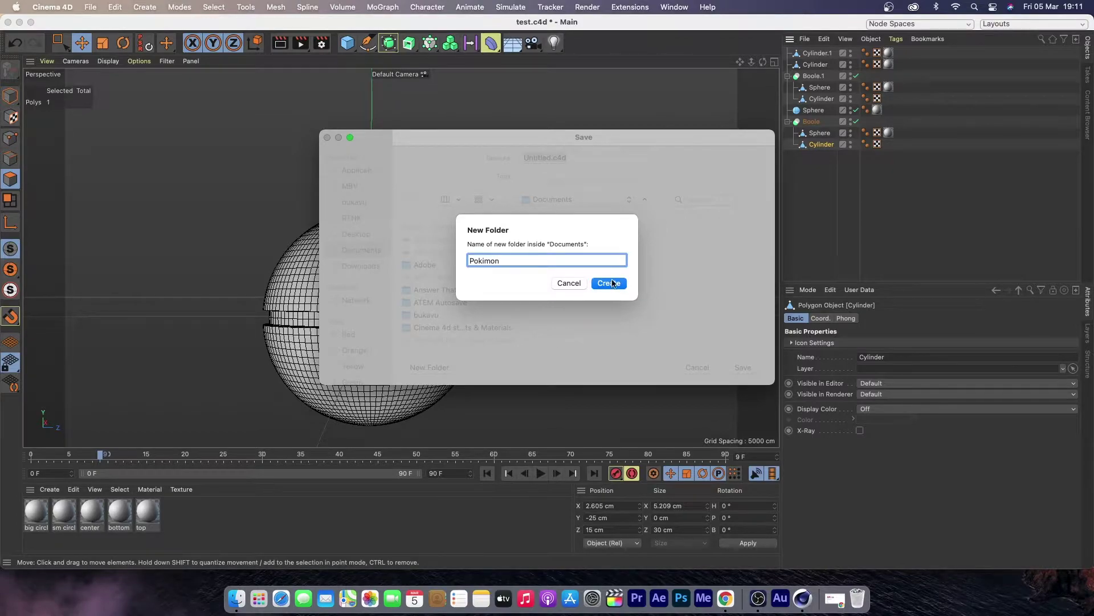
pyautogui.click(609, 284)
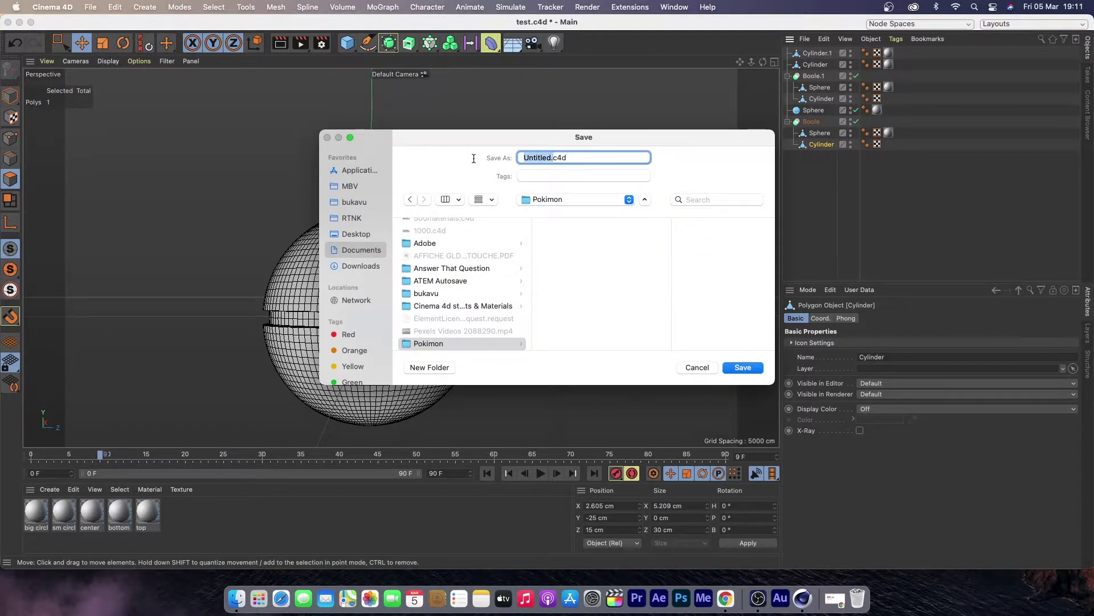
pyautogui.write('Pokimon')
pyautogui.click(707, 368)
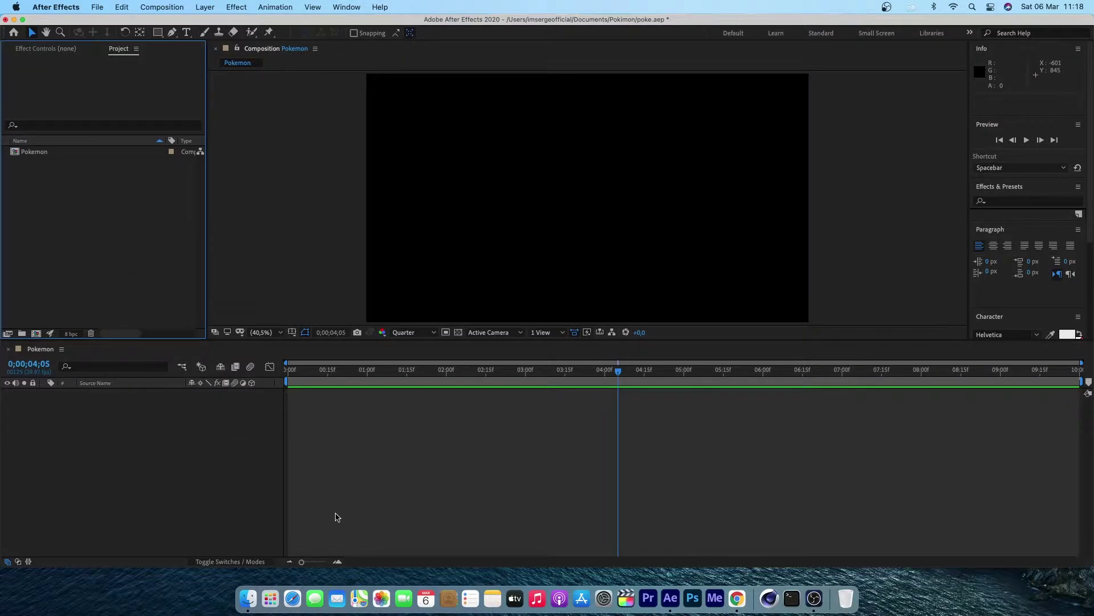
# - Add a new solid layer named "E3d" to the Pokemon composition
pyautogui.rightClick(389, 468)
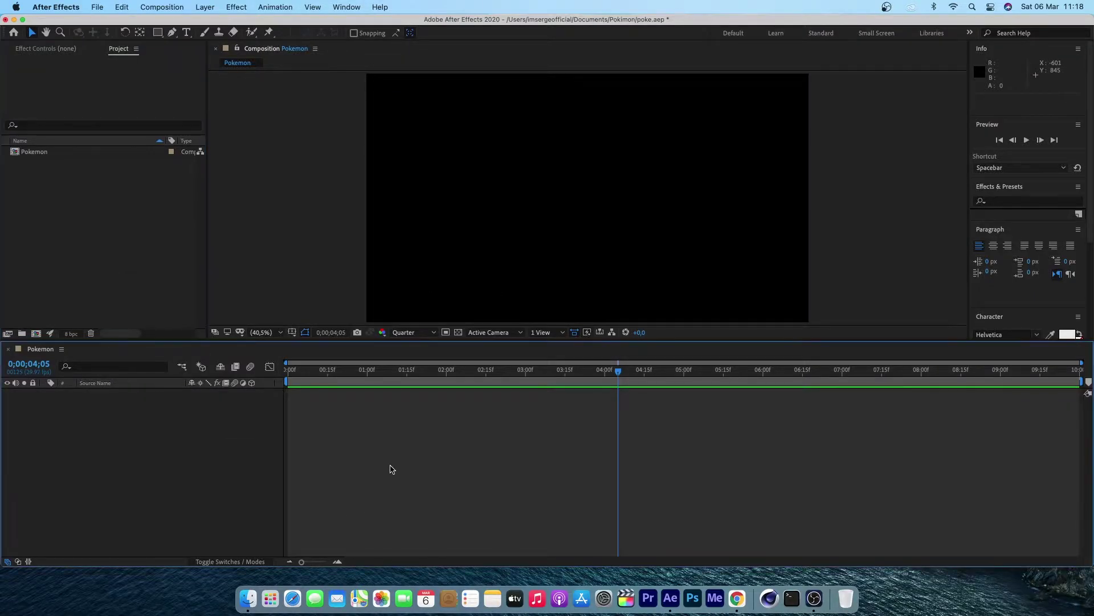
pyautogui.moveTo(479, 448)
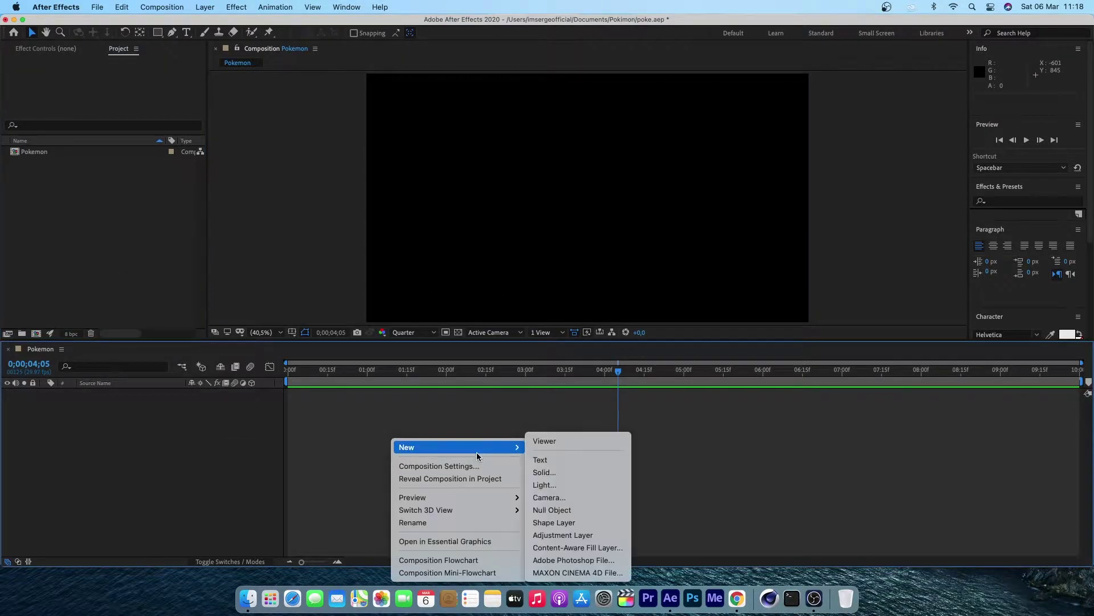
pyautogui.click(545, 472)
pyautogui.write('E3d')
pyautogui.press('Return')
# - Add a second composition-sized black solid layer named "BG"
pyautogui.click(422, 453)
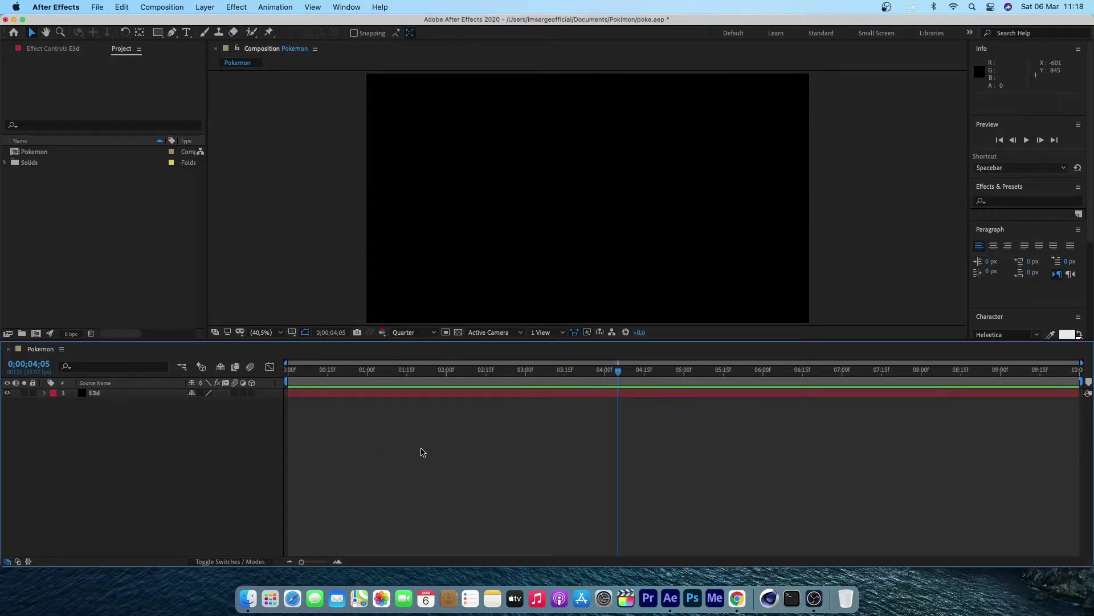
pyautogui.rightClick(442, 447)
pyautogui.moveTo(466, 447)
pyautogui.click(615, 475)
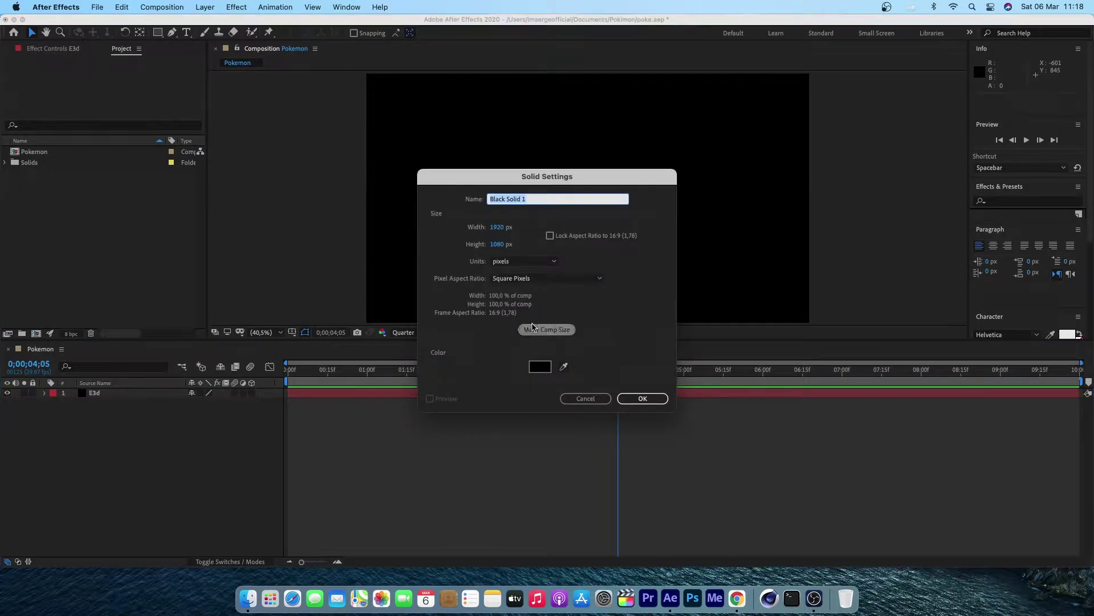
pyautogui.write('BG')
pyautogui.click(635, 398)
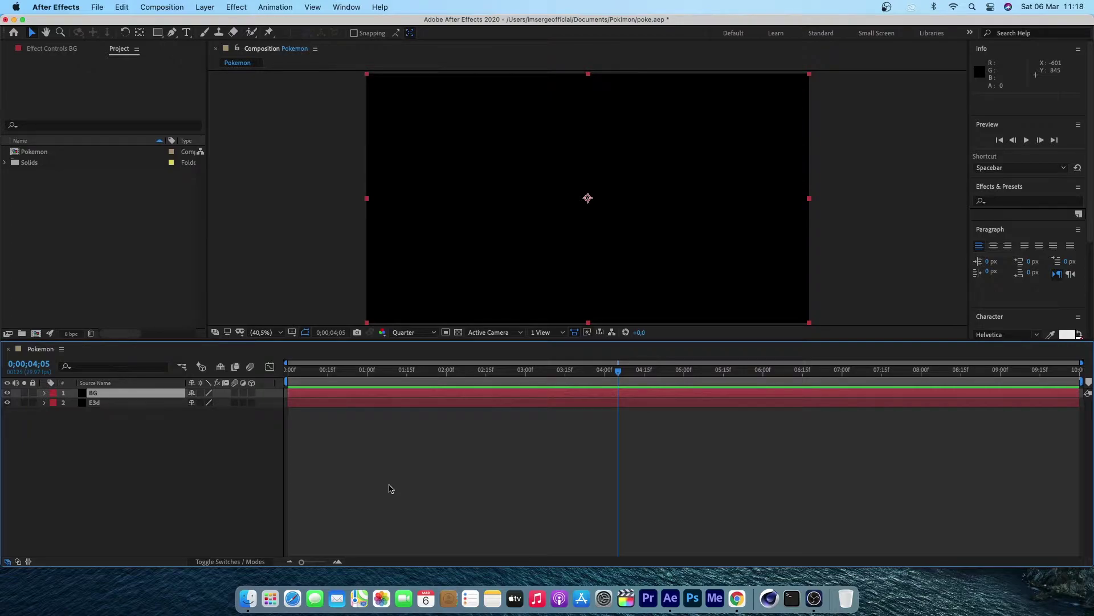
# - Apply the Gradient Ramp effect to the BG layer and swap its start and end colors
pyautogui.hotkey('ctrl', 'space')
pyautogui.write('ram')
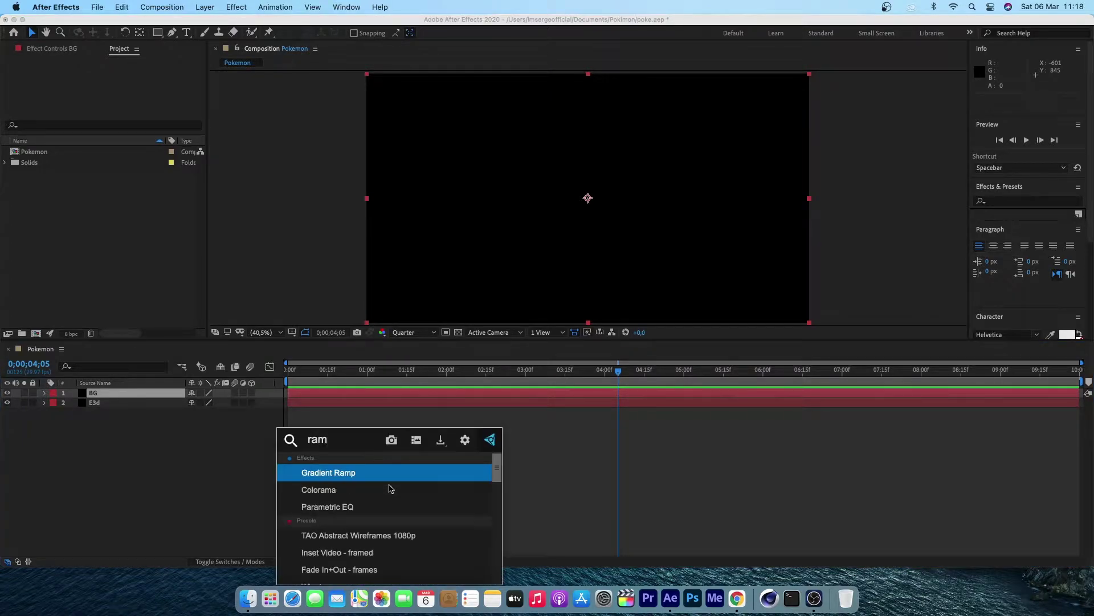
pyautogui.click(328, 472)
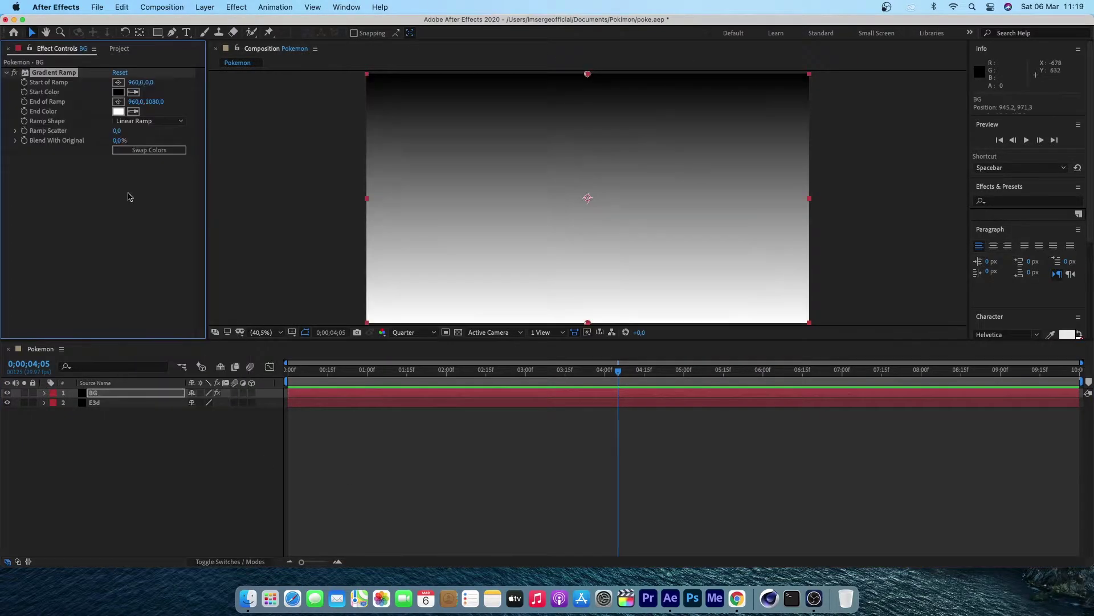
pyautogui.click(149, 150)
# - Try the ramp's end point near the frame's lower-left corner with a green start color, 7AC251
pyautogui.moveTo(588, 322); pyautogui.dragTo(417, 315)
pyautogui.click(118, 92)
pyautogui.click(569, 332)
pyautogui.click(533, 313)
pyautogui.moveTo(532, 313); pyautogui.dragTo(495, 260)
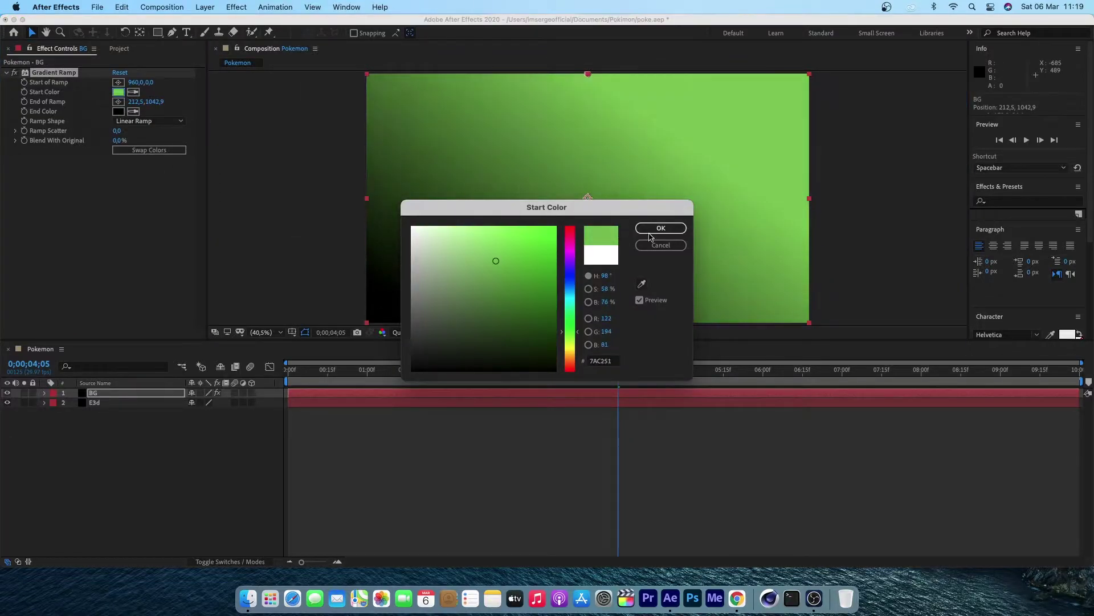
pyautogui.click(660, 228)
# - Place the ramp's end point below the frame's bottom edge and set the start color to near-white
pyautogui.moveTo(416, 314); pyautogui.dragTo(601, 395)
pyautogui.click(118, 92)
pyautogui.click(417, 235)
pyautogui.click(662, 228)
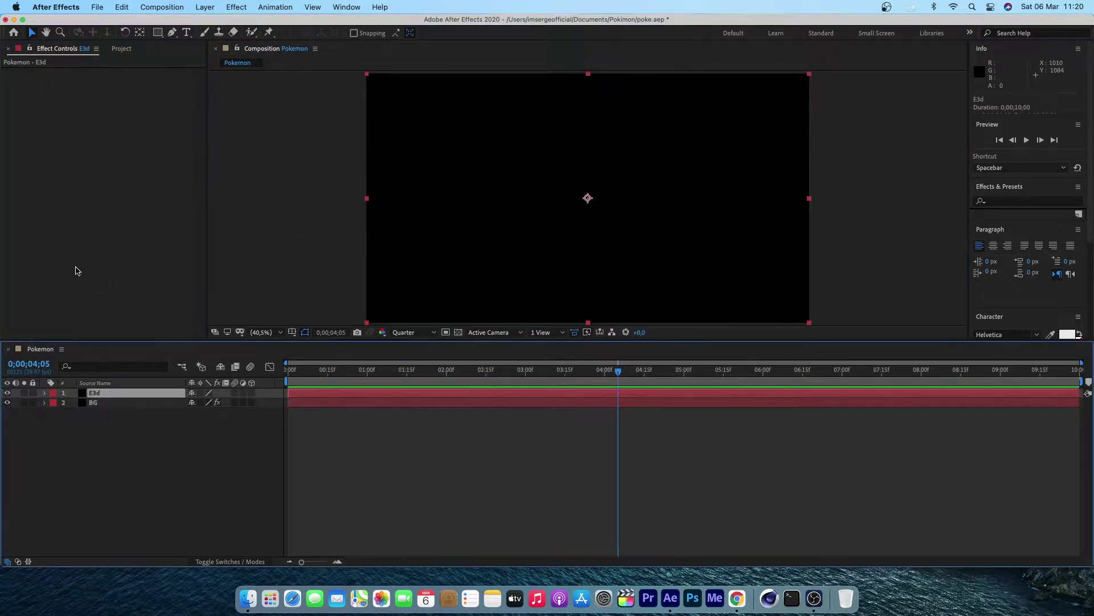
# - Apply the Element effect to the E3d layer
pyautogui.hotkey('ctrl', 'space')
pyautogui.write('ele')
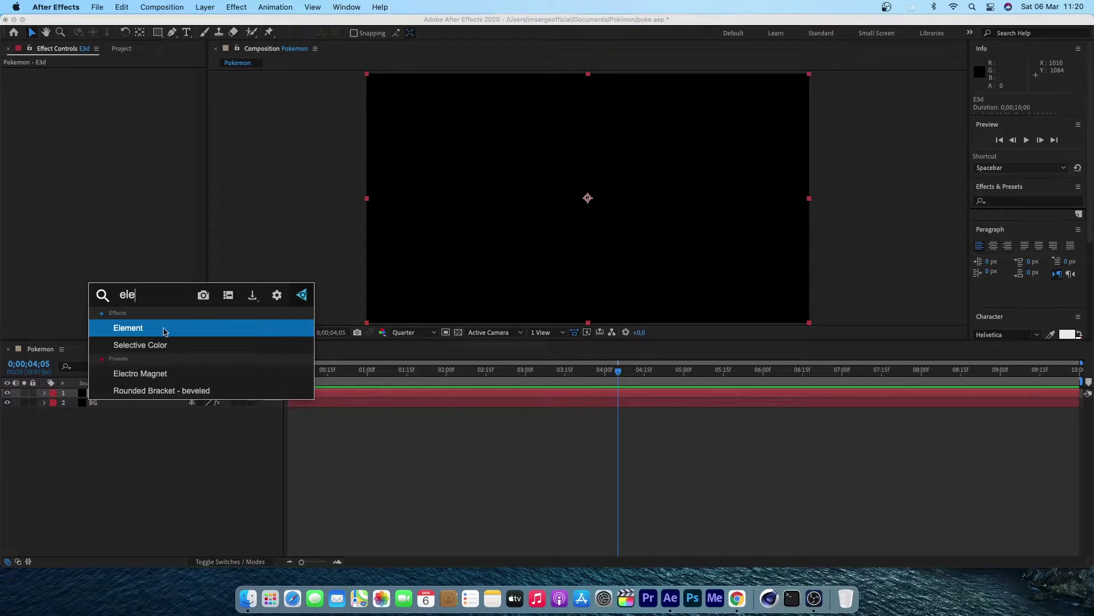
pyautogui.click(164, 329)
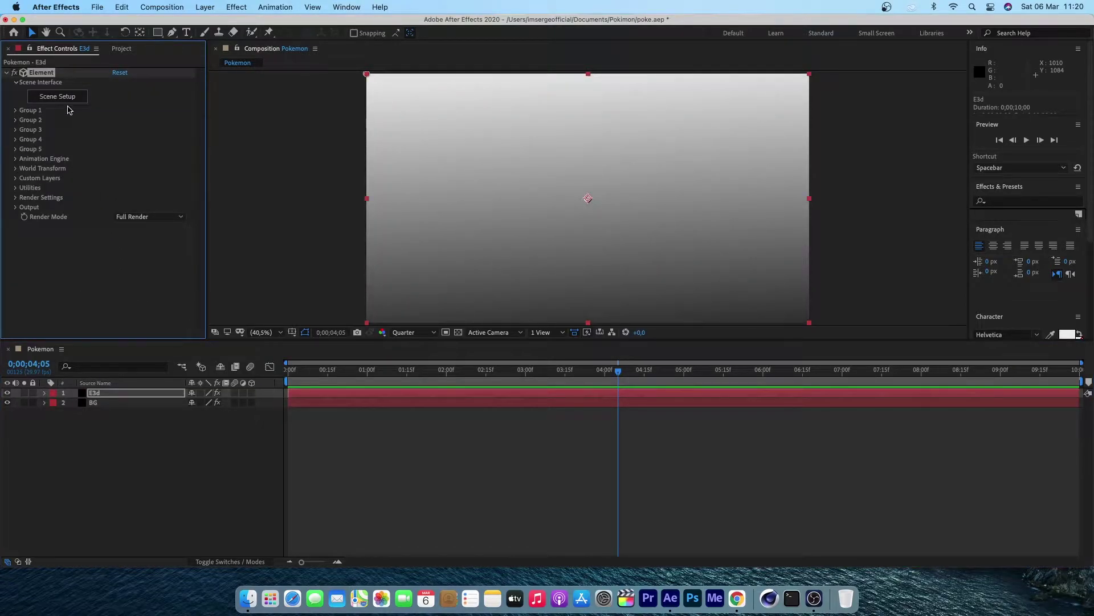
# - Import Pokimonc4d.c4d from the Pokimon folder into Element's Scene Setup with Use Auto-Normals enabled
pyautogui.click(66, 103)
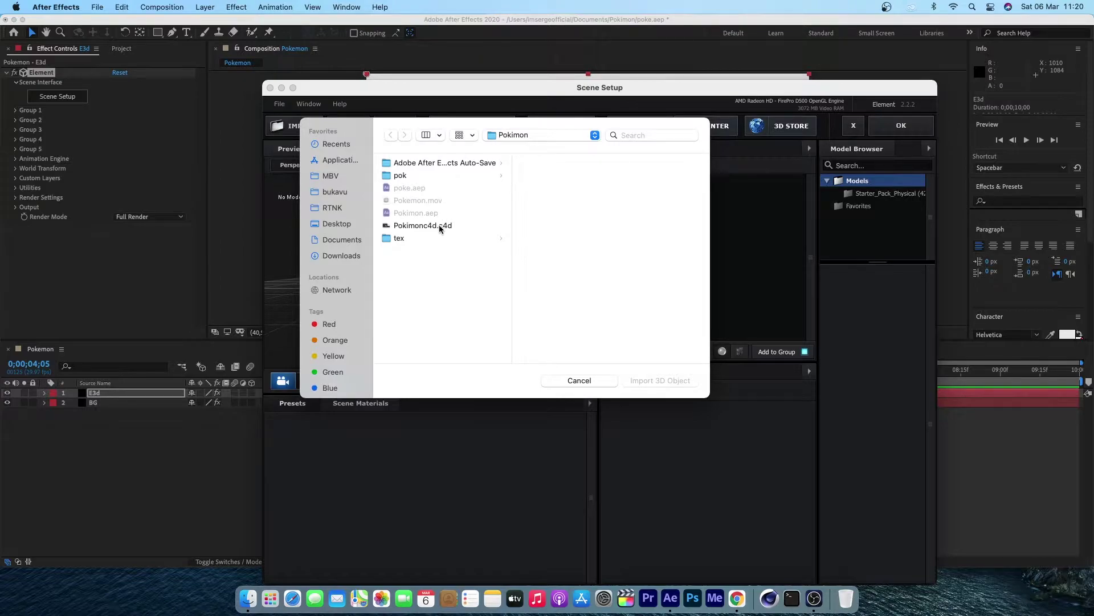
pyautogui.click(443, 225)
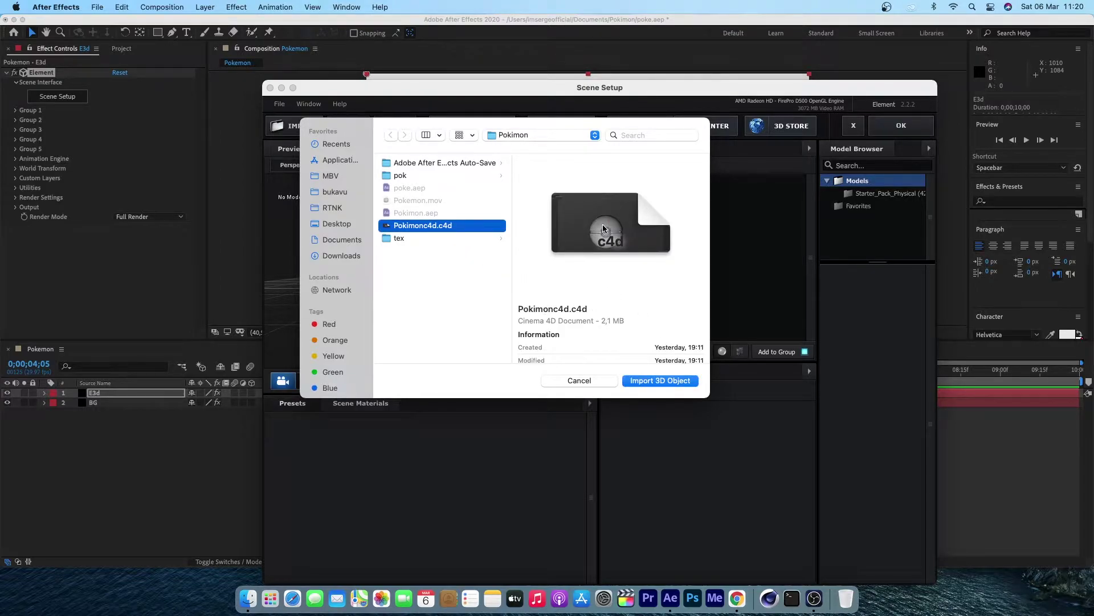
pyautogui.click(661, 381)
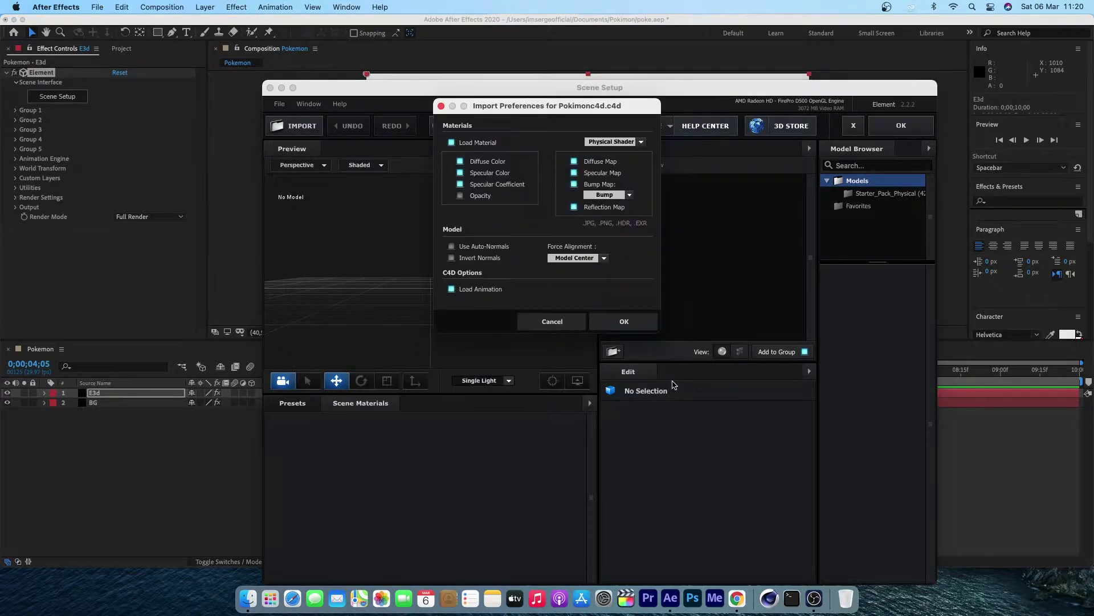
pyautogui.click(451, 245)
pyautogui.click(625, 322)
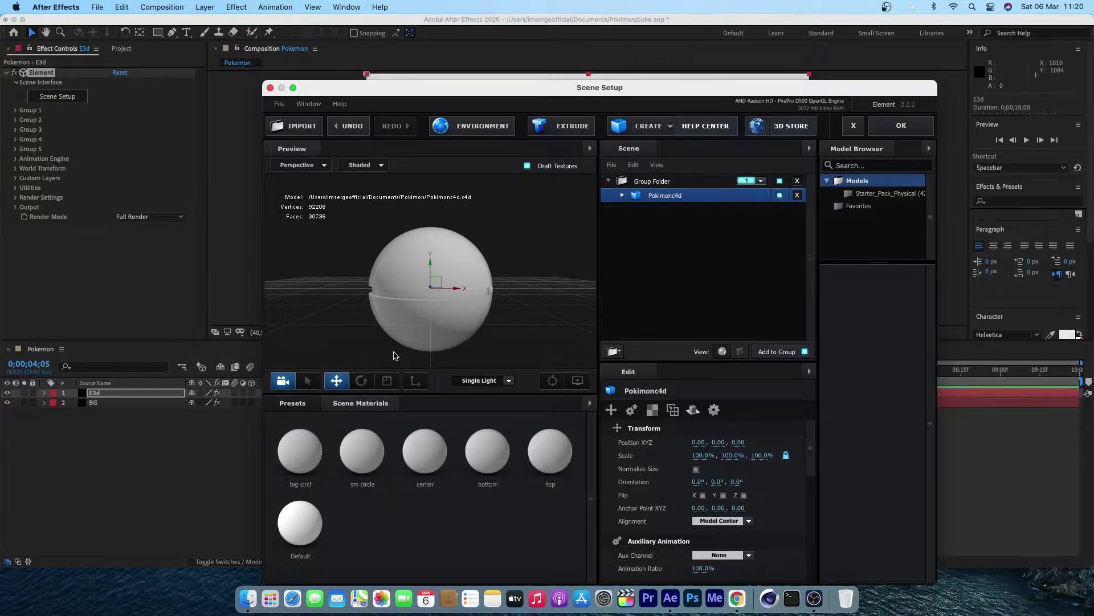
# - Assign the Paint_Red physical preset to the model's "top" material
pyautogui.click(361, 381)
pyautogui.moveTo(459, 321); pyautogui.dragTo(369, 316)
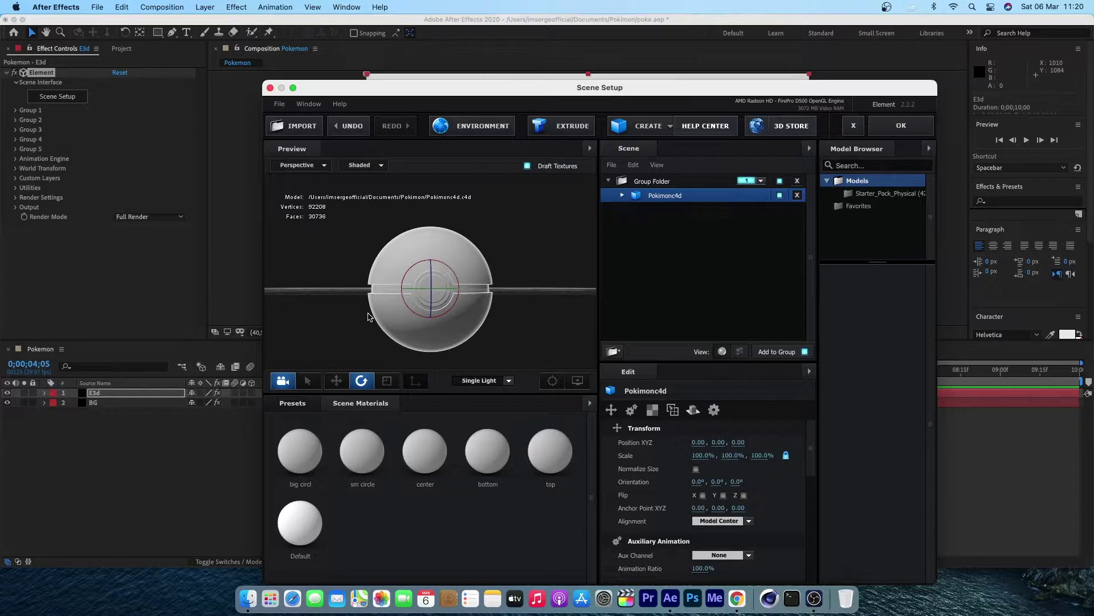
pyautogui.click(293, 403)
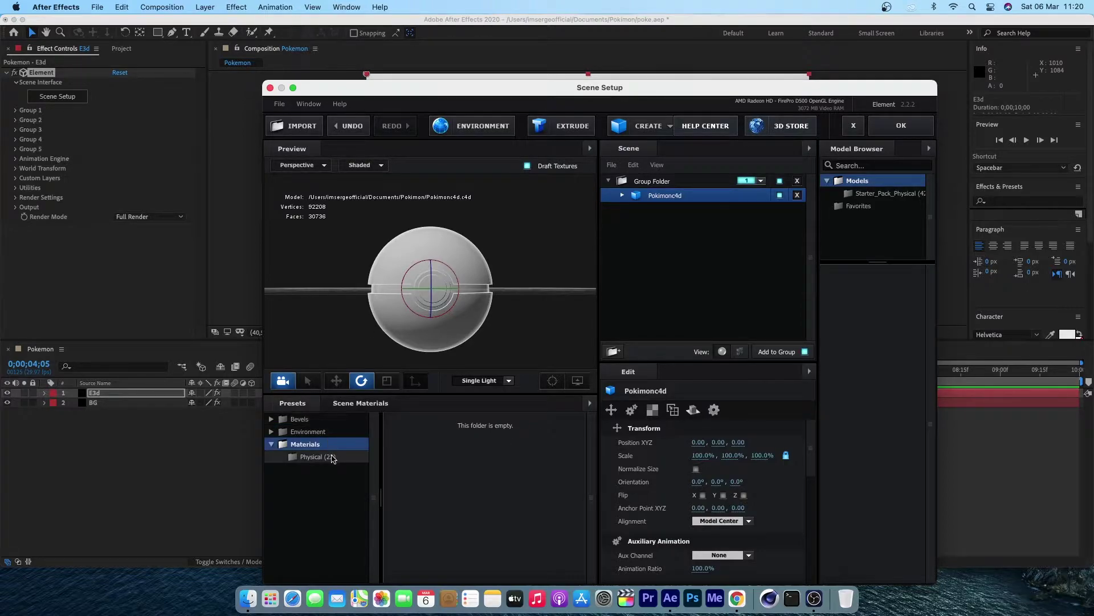
pyautogui.click(333, 459)
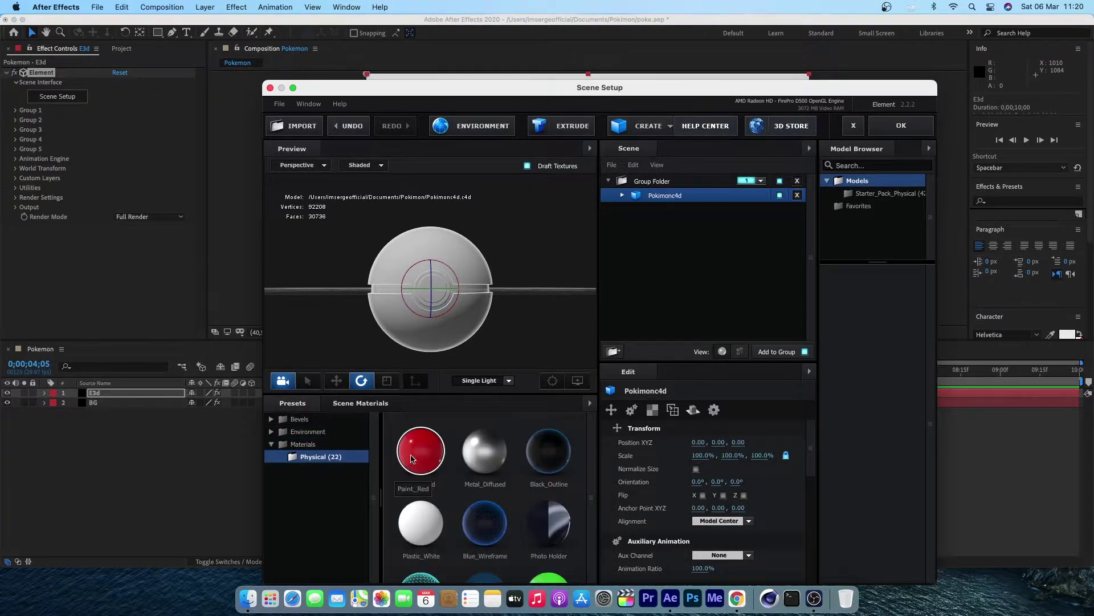
pyautogui.click(622, 195)
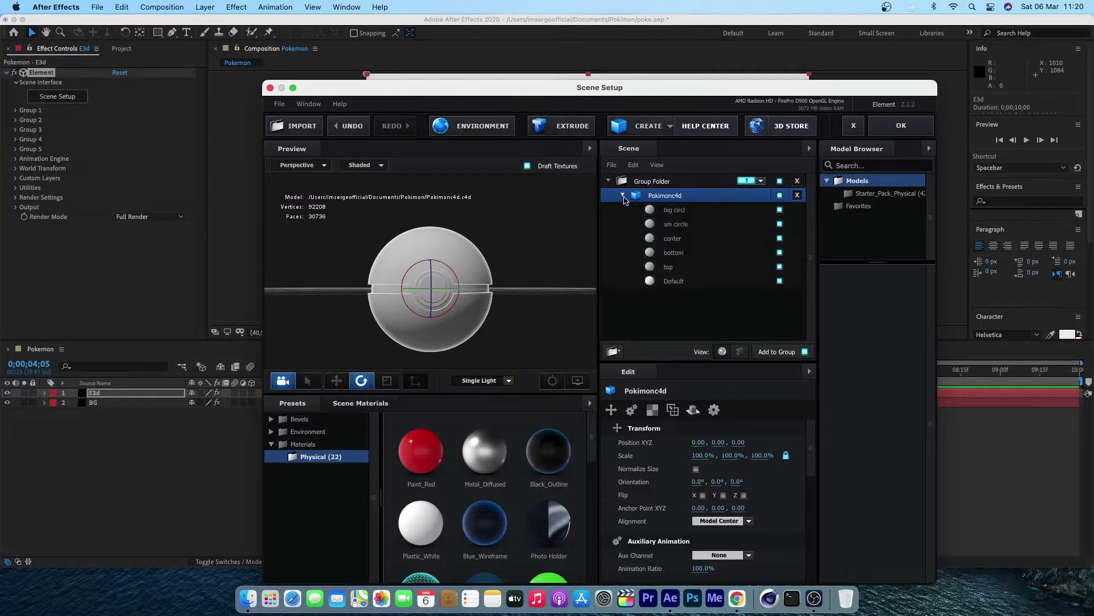
pyautogui.click(688, 287)
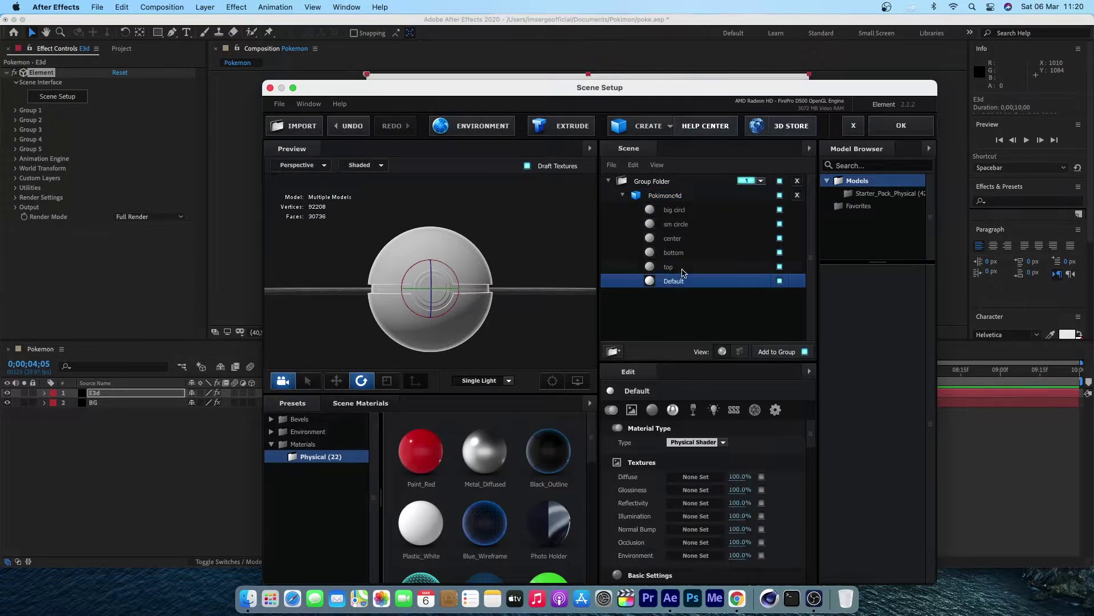
pyautogui.click(684, 268)
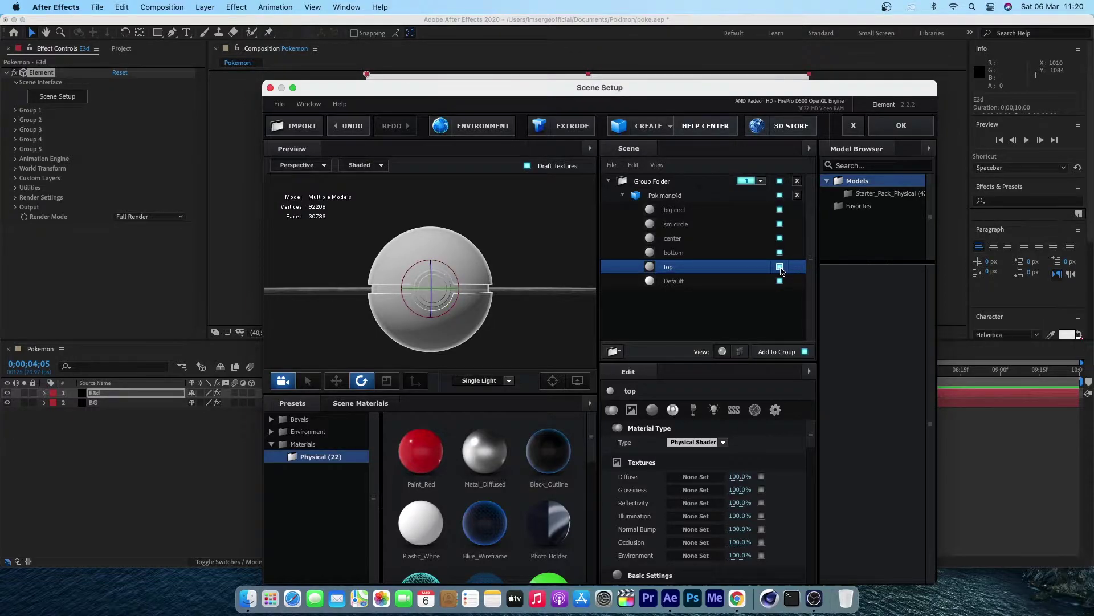
pyautogui.click(780, 267)
pyautogui.click(780, 266)
pyautogui.moveTo(433, 456)
pyautogui.mouseDown()
pyautogui.moveTo(709, 314)
pyautogui.moveTo(676, 268)
pyautogui.mouseUp()
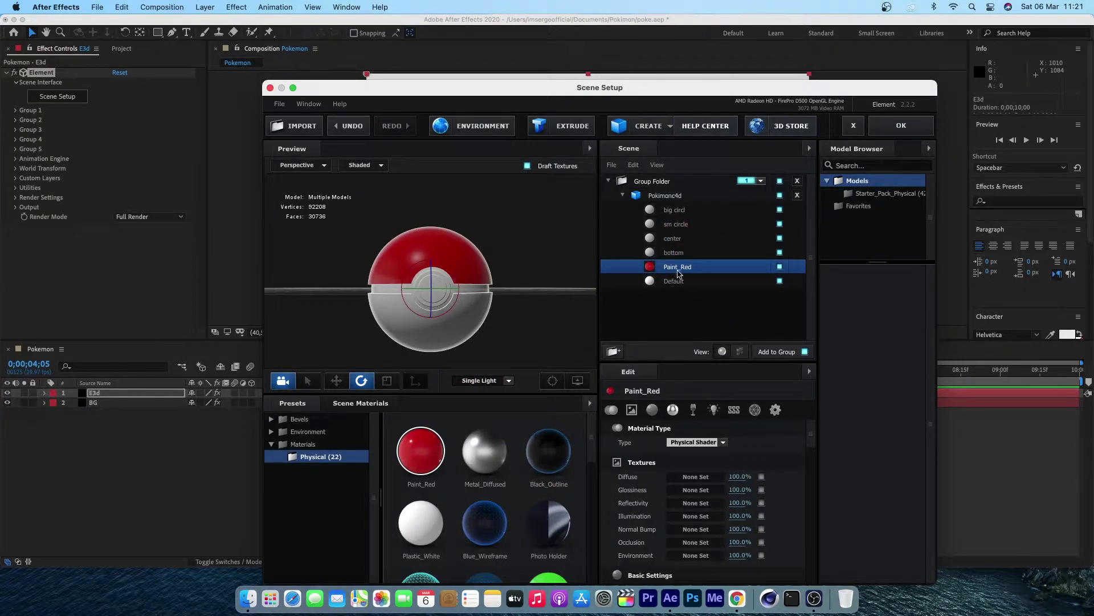
# - Assign Plastic_White to the model's "bottom" material and Black_Gloss to its "center" material
pyautogui.click(680, 255)
pyautogui.moveTo(420, 519)
pyautogui.mouseDown()
pyautogui.moveTo(656, 417)
pyautogui.moveTo(695, 253)
pyautogui.mouseUp()
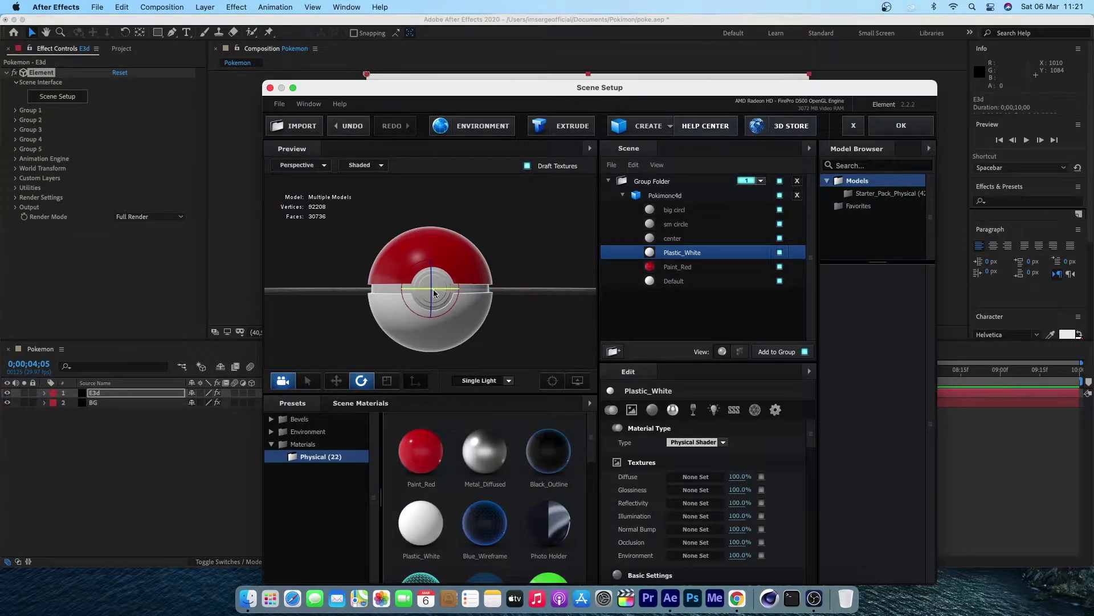
pyautogui.scroll(-4, 485, 456)
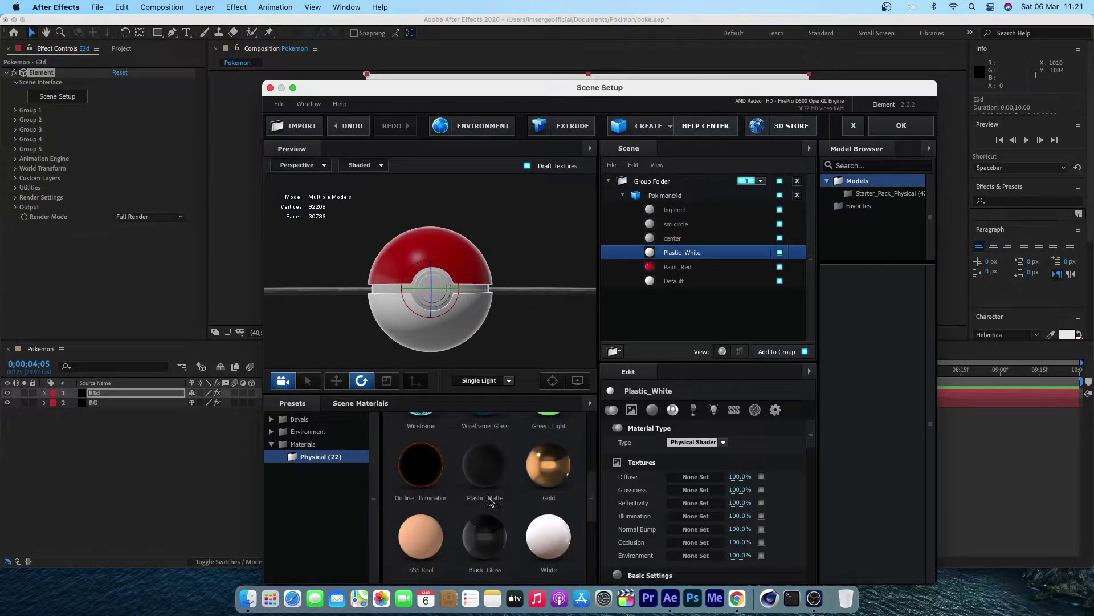
pyautogui.click(695, 237)
pyautogui.scroll(1, 497, 525)
pyautogui.moveTo(489, 550); pyautogui.dragTo(698, 239)
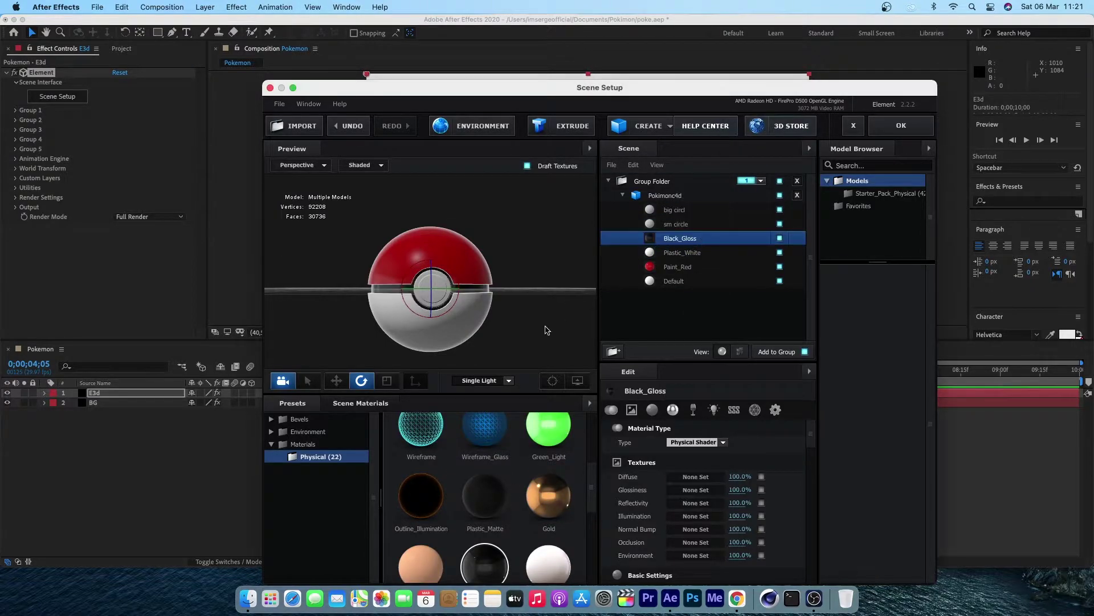
# - Assign Plastic_White to the "sm circle" and "big circl" materials and accept the scene setup
pyautogui.click(682, 229)
pyautogui.scroll(4, 544, 562)
pyautogui.moveTo(423, 527); pyautogui.dragTo(712, 214)
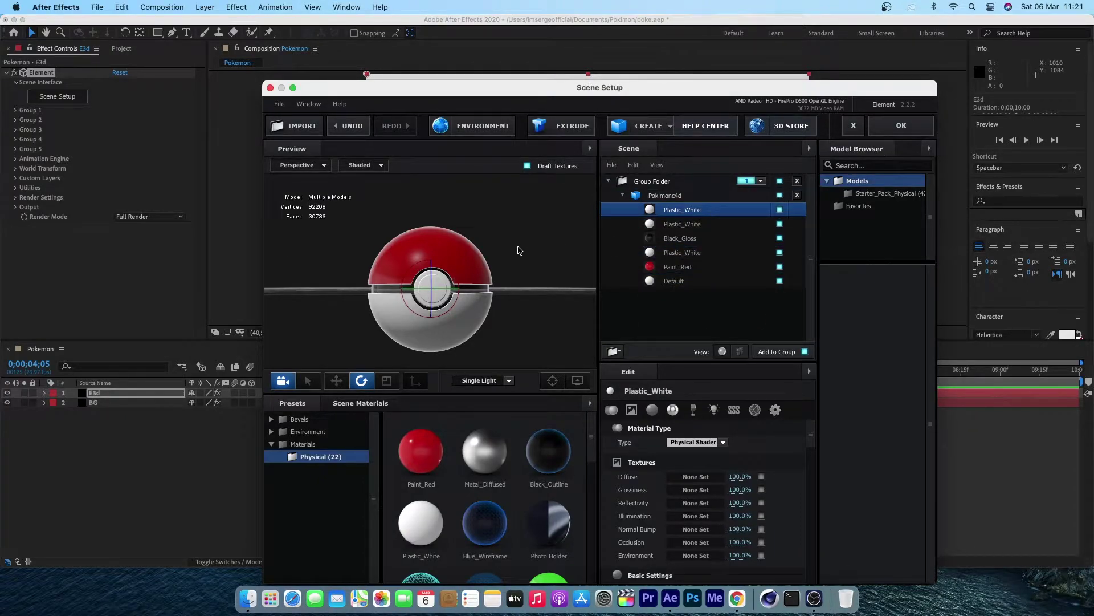
pyautogui.click(901, 125)
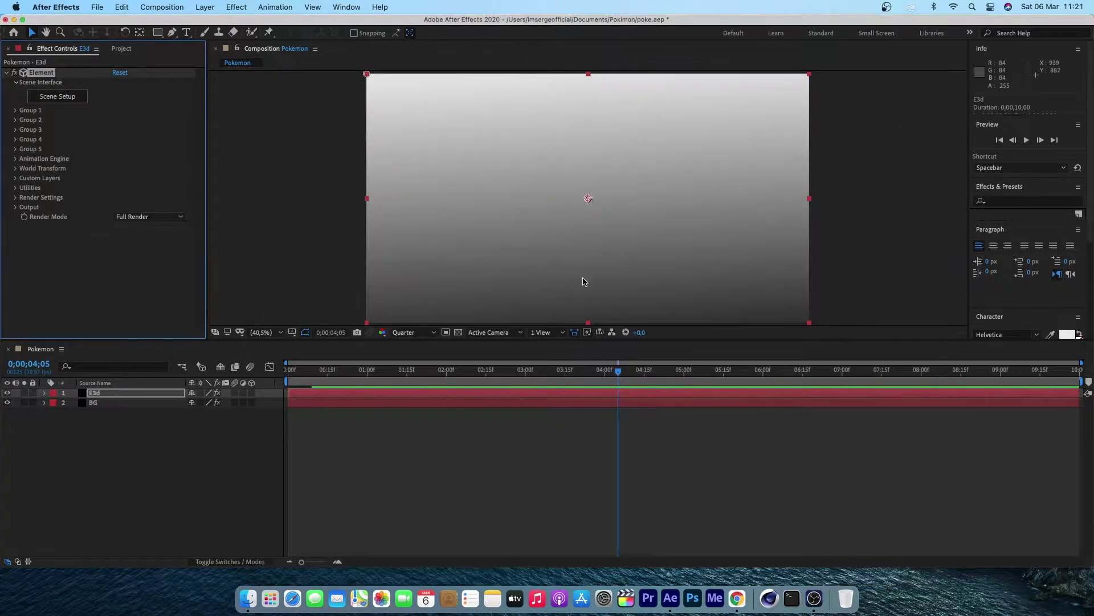
# - Add a two-node 35mm camera named "Main" and orbit it slightly sideways around the ball
pyautogui.rightClick(360, 438)
pyautogui.moveTo(376, 447)
pyautogui.click(562, 495)
pyautogui.write('Main')
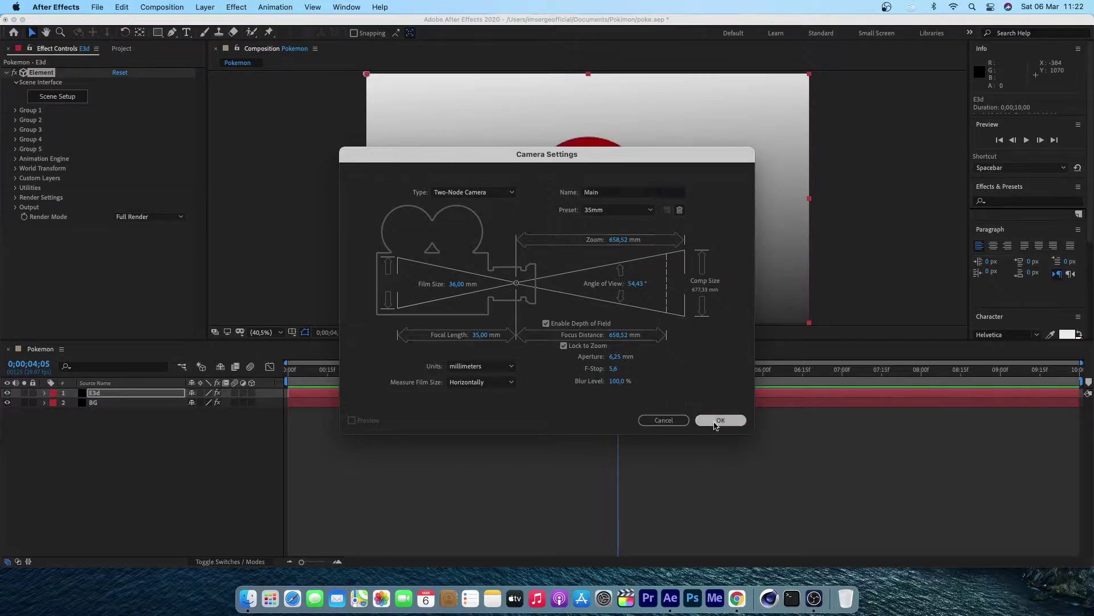
pyautogui.click(721, 420)
pyautogui.click(79, 33)
pyautogui.moveTo(598, 209); pyautogui.dragTo(535, 212)
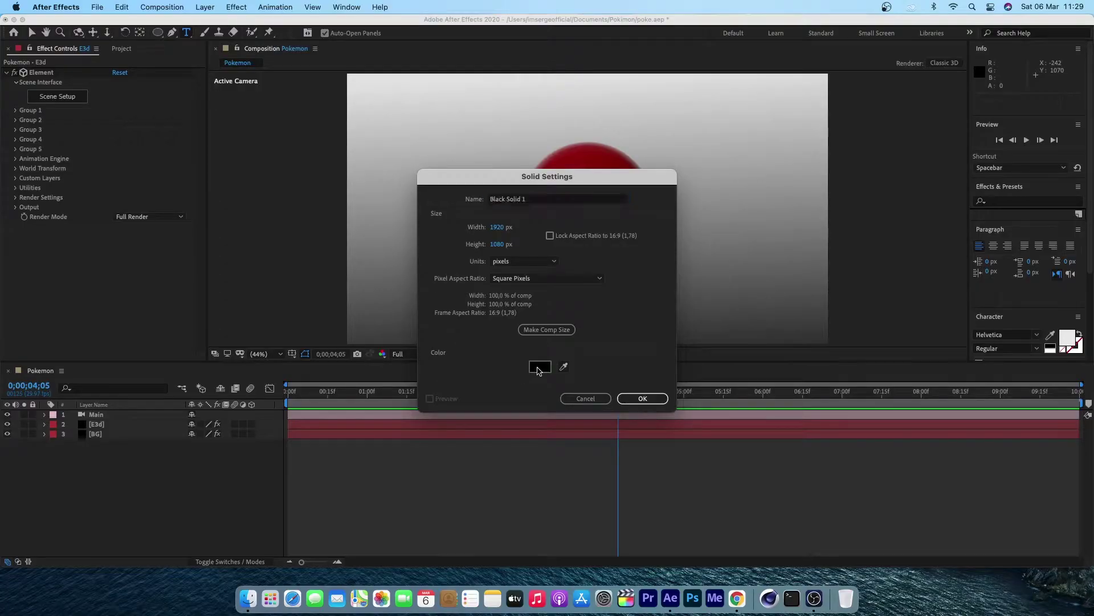
# - Create a 1920 x 1080 px solid layer in white, FFFFFF
pyautogui.click(536, 365)
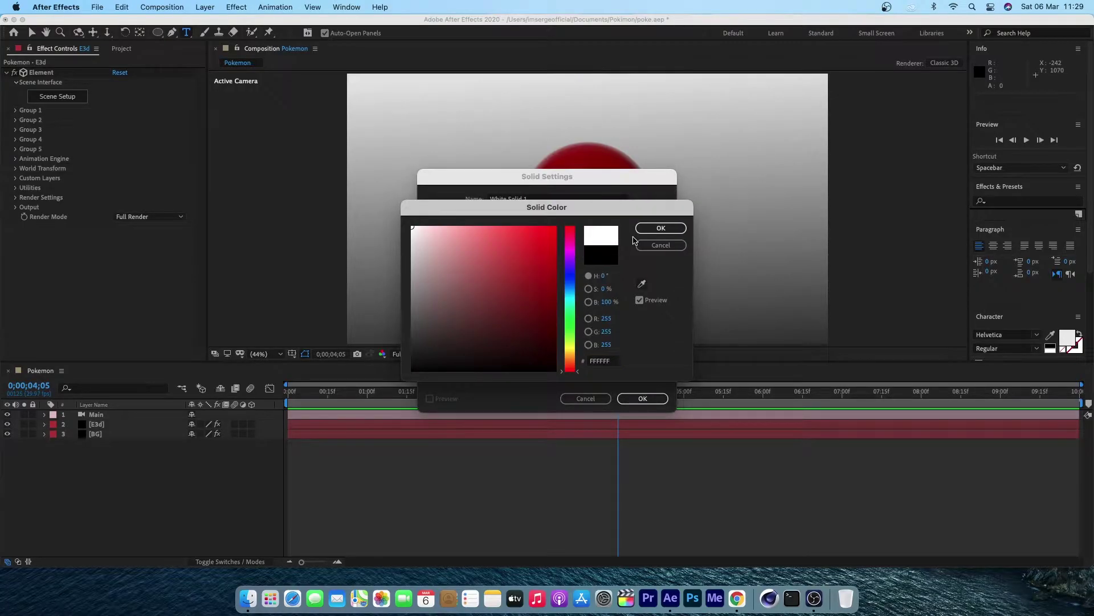
pyautogui.click(658, 230)
pyautogui.click(641, 397)
# - Draw a circular mask about 240 px wide on the white solid over the ball's upper-left area
pyautogui.press('q')
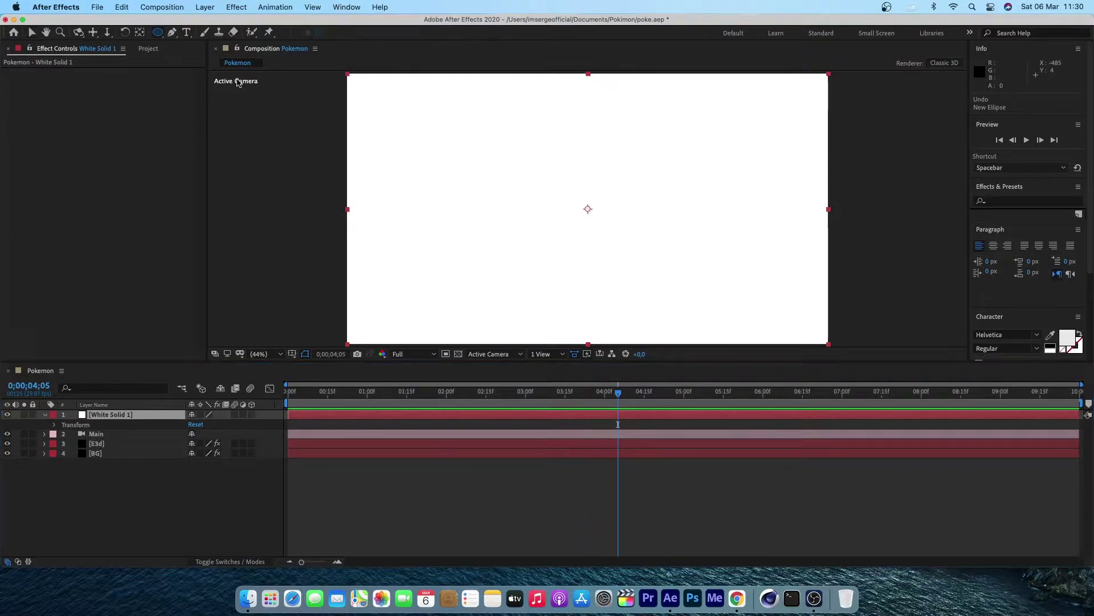
pyautogui.moveTo(524, 162)
pyautogui.mouseDown()
pyautogui.moveTo(536, 183)
pyautogui.moveTo(632, 244)
pyautogui.moveTo(634, 259)
pyautogui.moveTo(584, 220)
pyautogui.mouseUp()
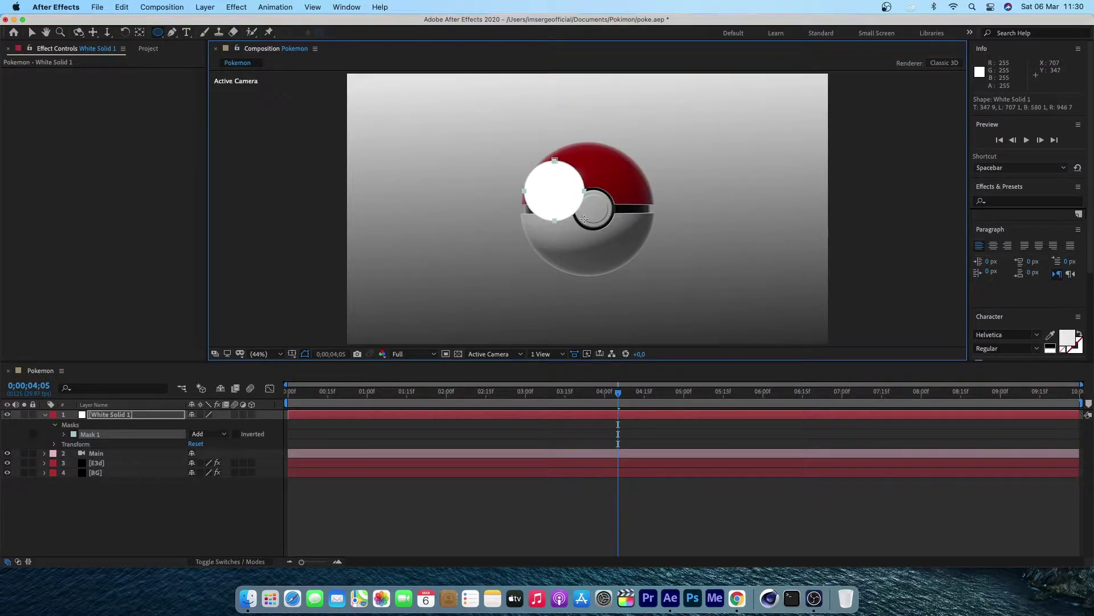
pyautogui.click(32, 33)
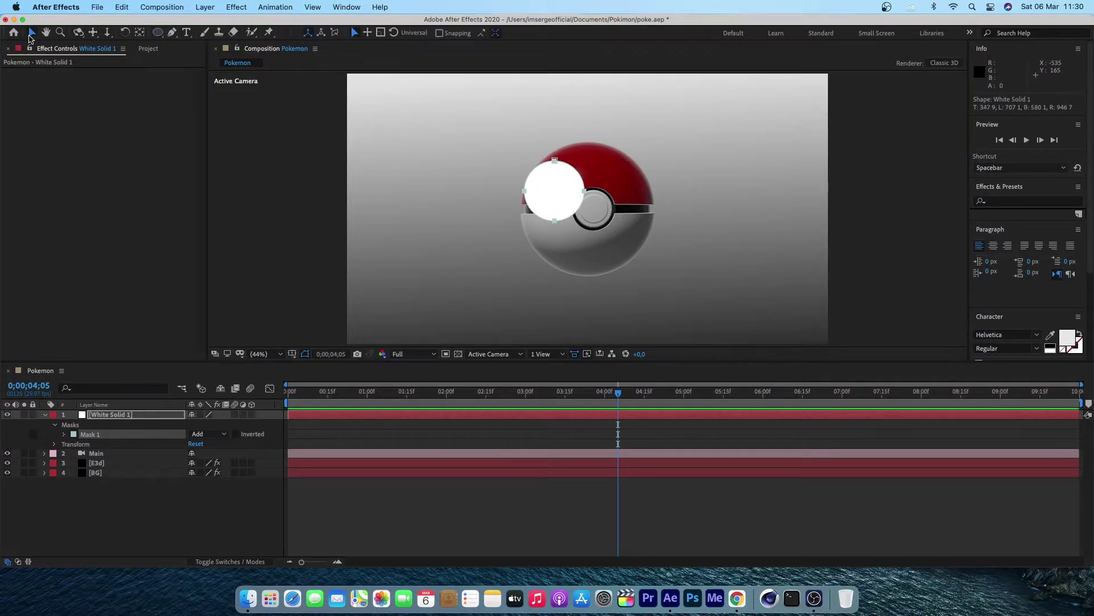
# - Apply the Saber effect to the white solid and set its core type to Layer Masks
pyautogui.click(128, 416)
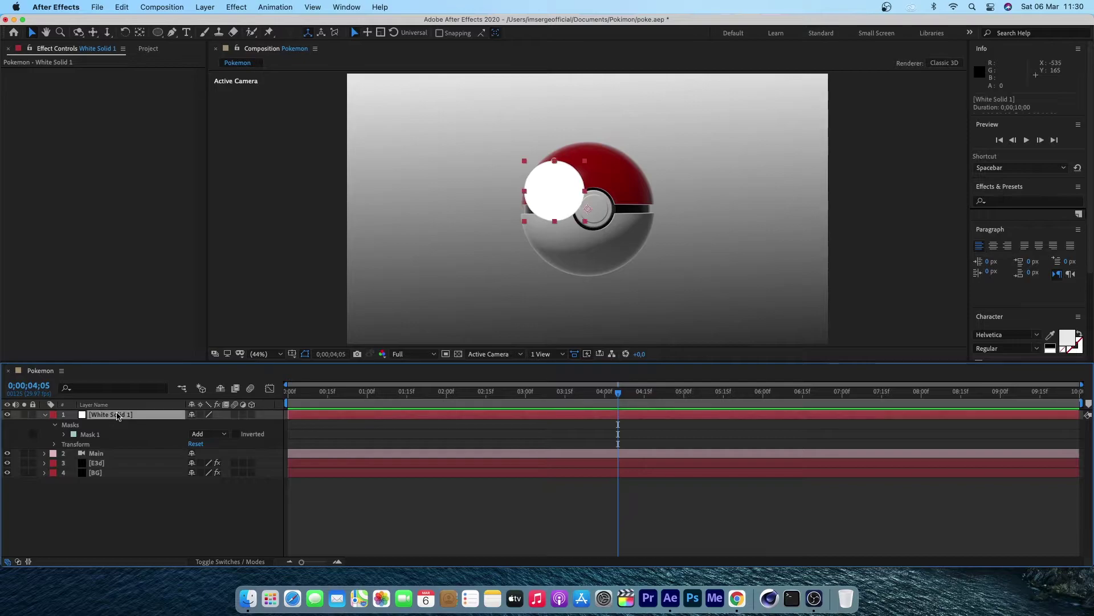
pyautogui.rightClick(108, 212)
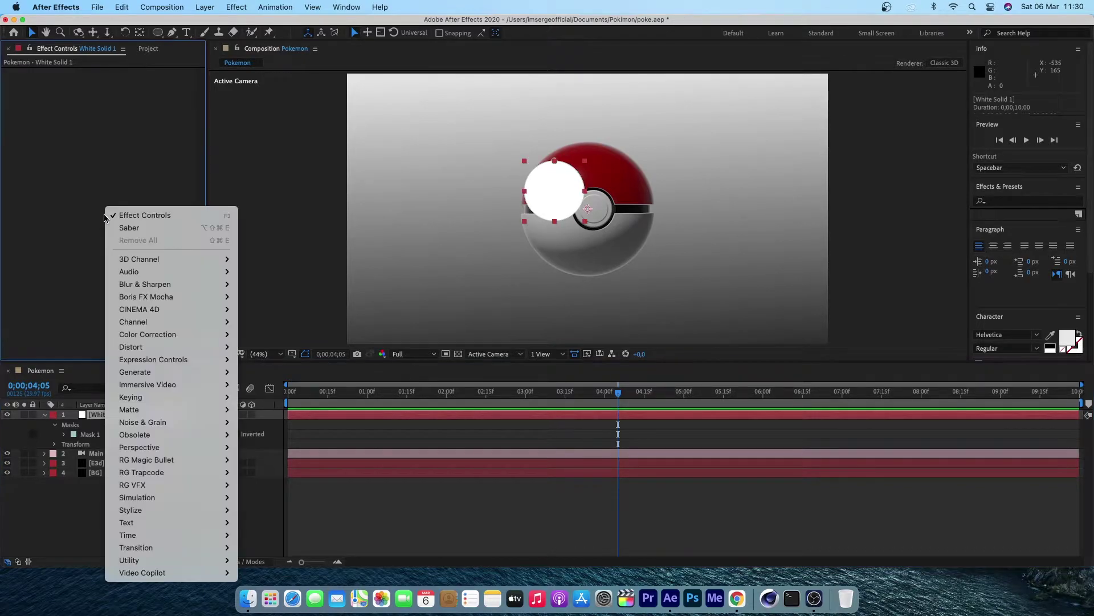
pyautogui.click(130, 228)
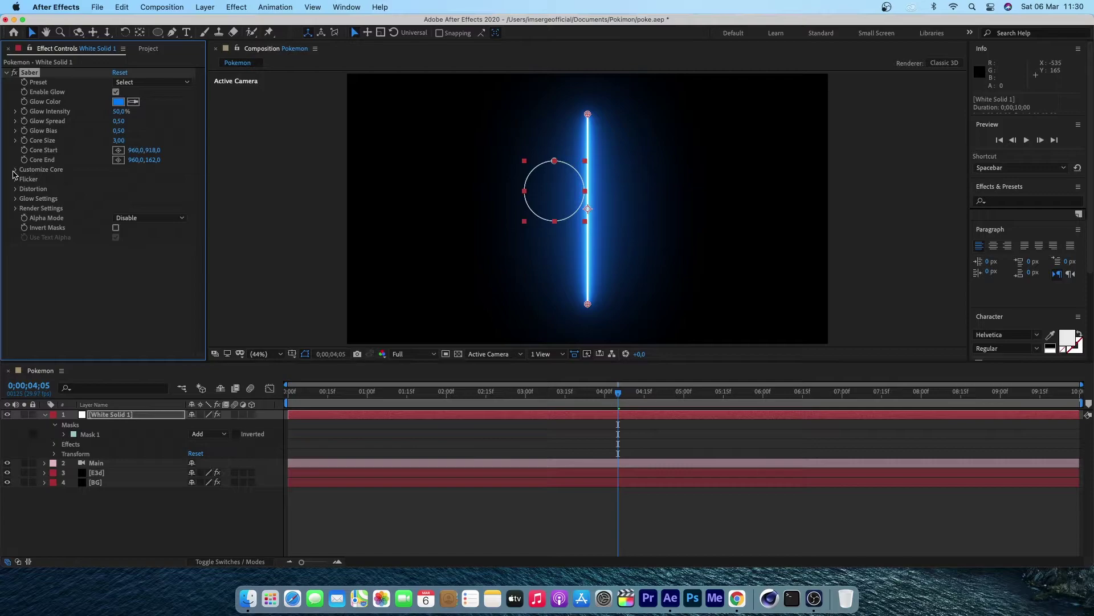
pyautogui.click(137, 82)
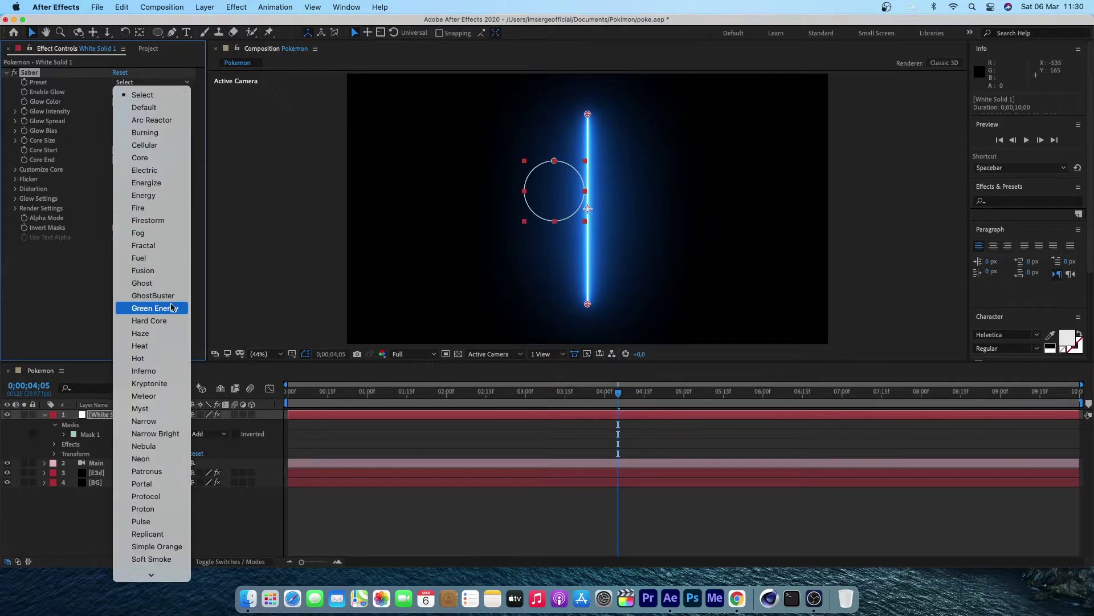
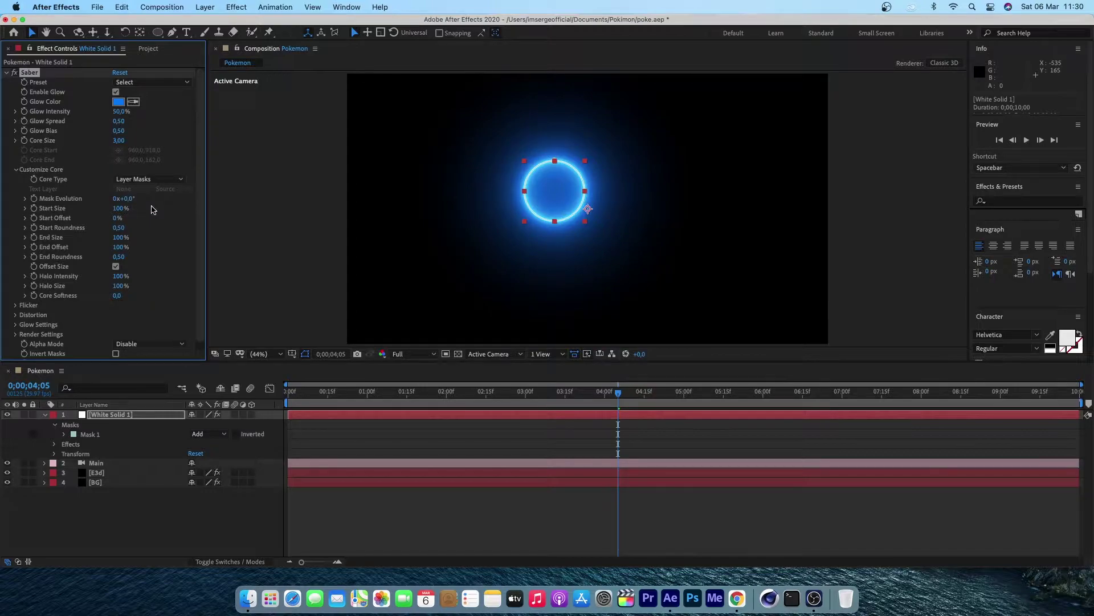
# - Make the white solid a 3D layer and set its blending mode to Add
pyautogui.click(44, 415)
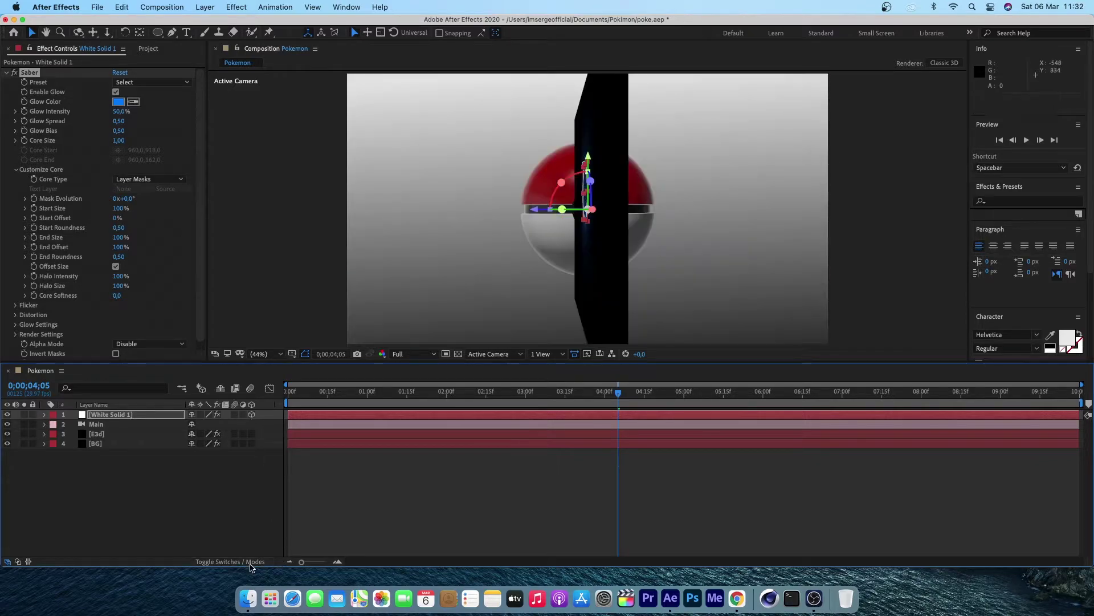
pyautogui.click(245, 562)
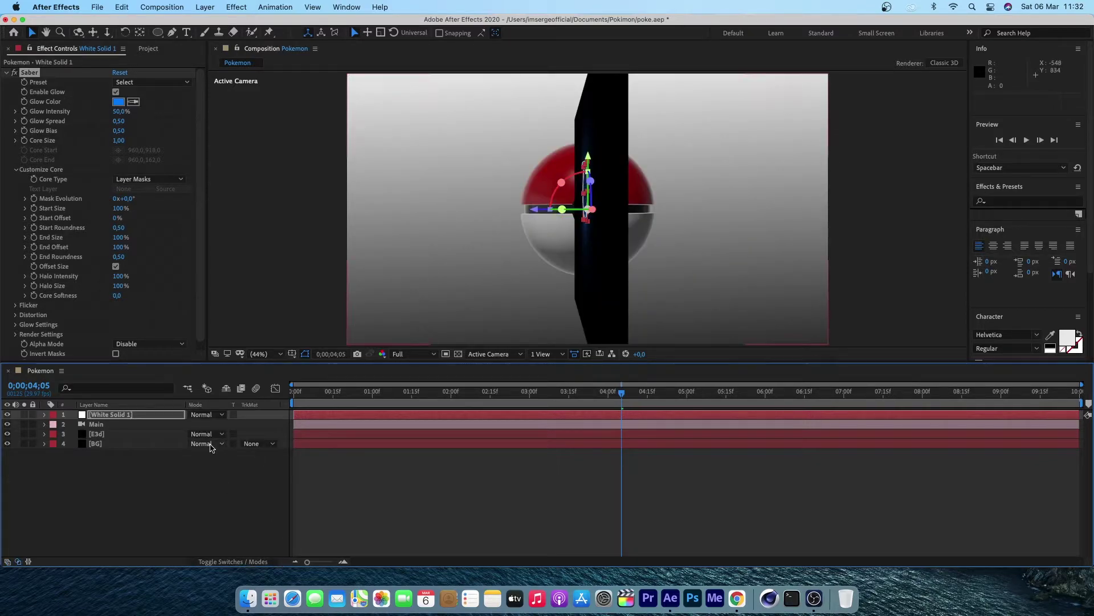
pyautogui.click(206, 414)
pyautogui.click(228, 200)
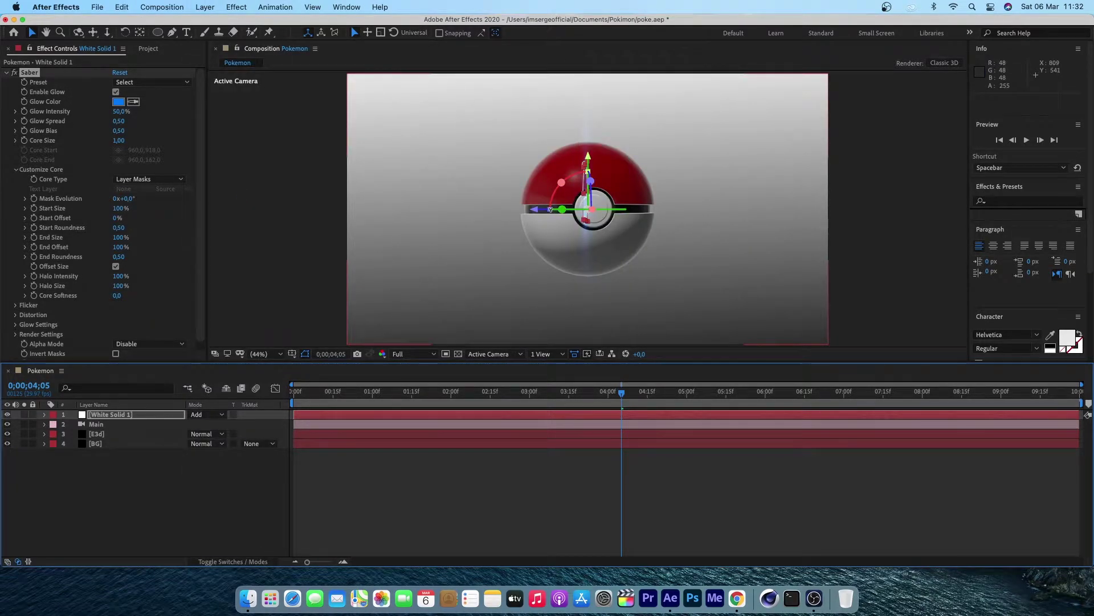
# - Try to move the white solid along its Z axis, and undo the move
pyautogui.click(125, 33)
pyautogui.moveTo(550, 209); pyautogui.dragTo(800, 225)
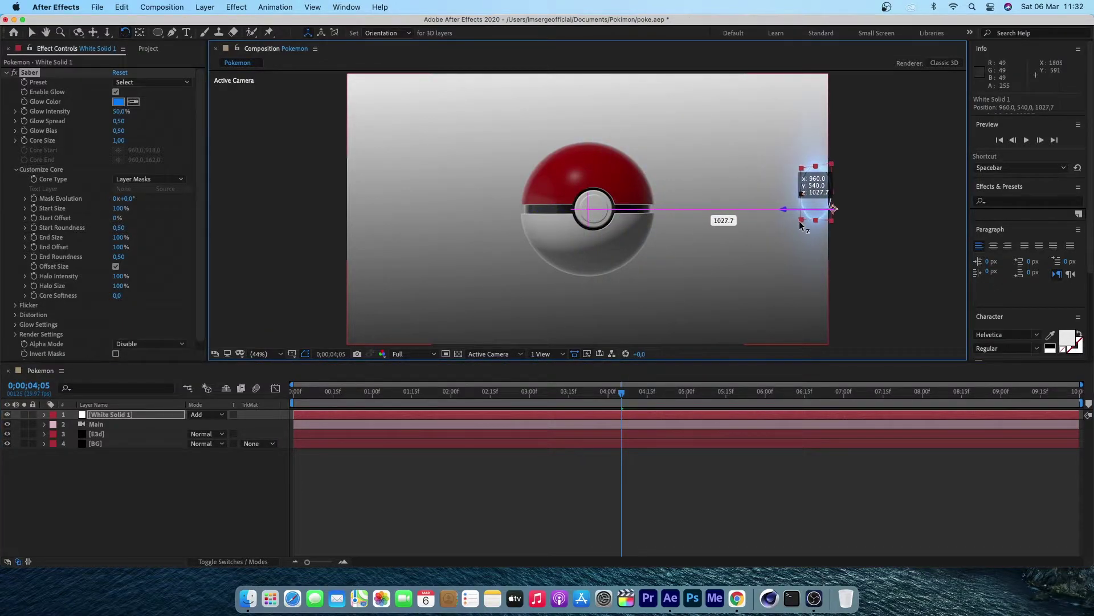
pyautogui.click(92, 34)
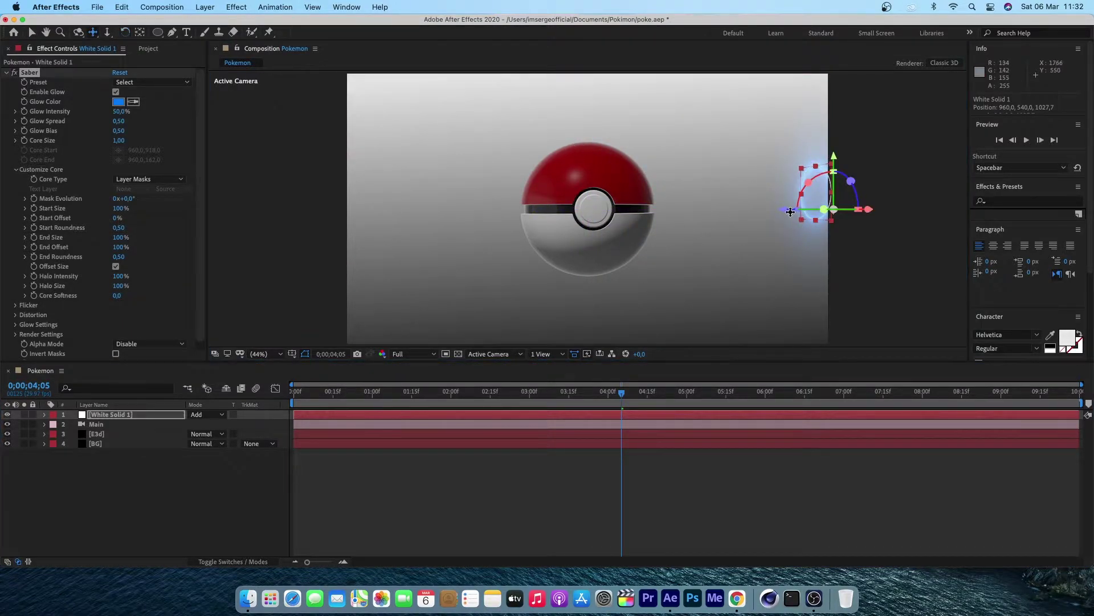
pyautogui.click(32, 32)
pyautogui.press('super+z')
# - Move the white solid's anchor point up toward the middle of the glow ring
pyautogui.press('r')
pyautogui.scroll(-2, 594, 265)
pyautogui.scroll(2, 594, 265)
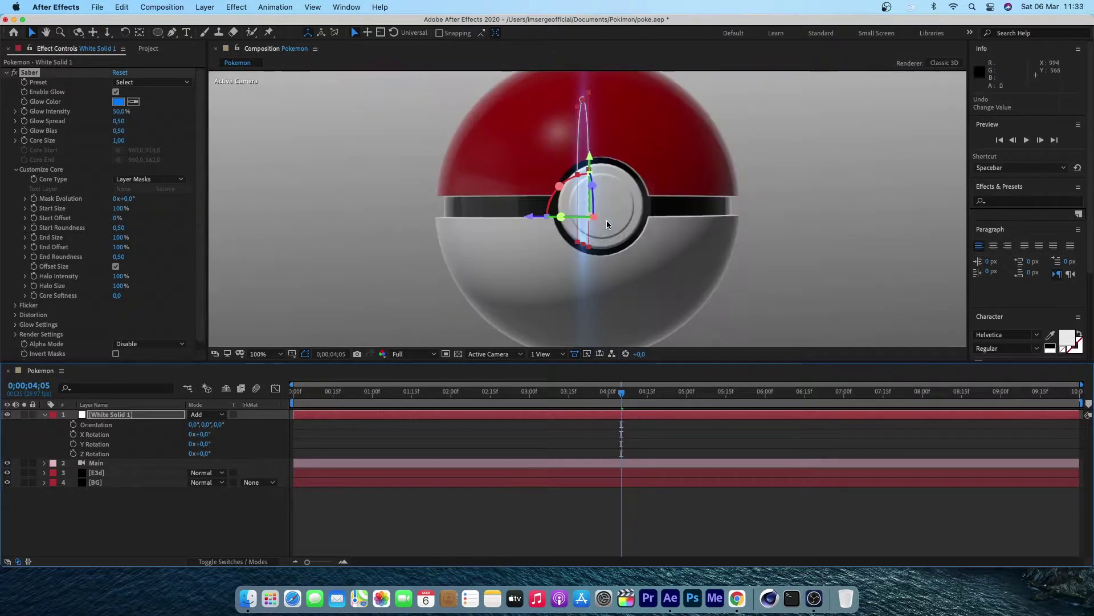
pyautogui.press('y')
pyautogui.moveTo(591, 218); pyautogui.dragTo(579, 180)
# - Center the anchor point inside the glow ring using the Back view, and return to the active camera view
pyautogui.click(494, 354)
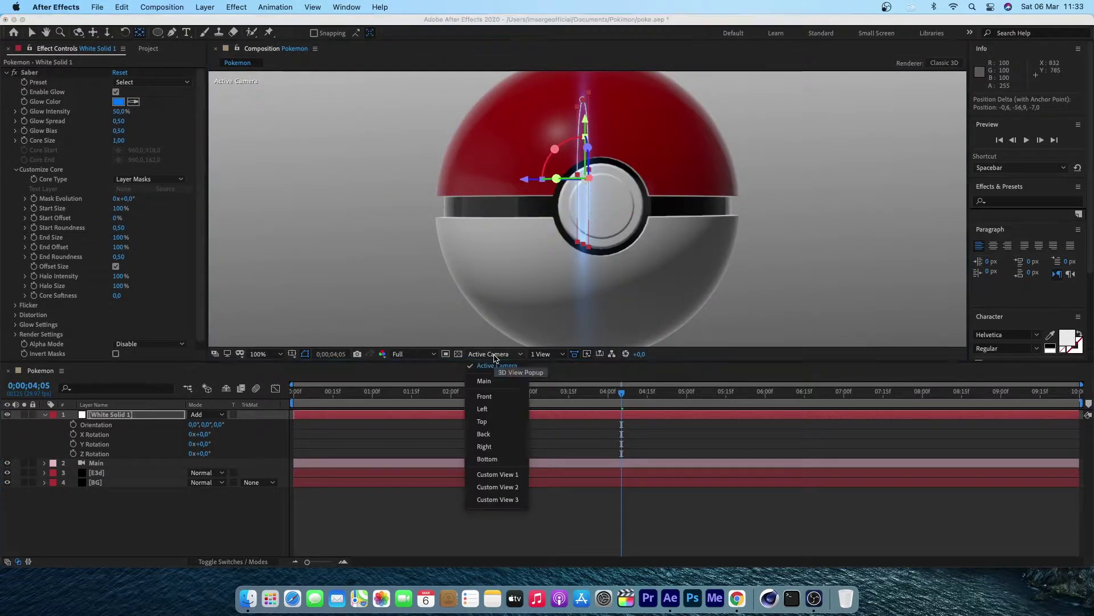
pyautogui.click(491, 408)
pyautogui.click(494, 354)
pyautogui.click(490, 421)
pyautogui.click(492, 354)
pyautogui.click(489, 436)
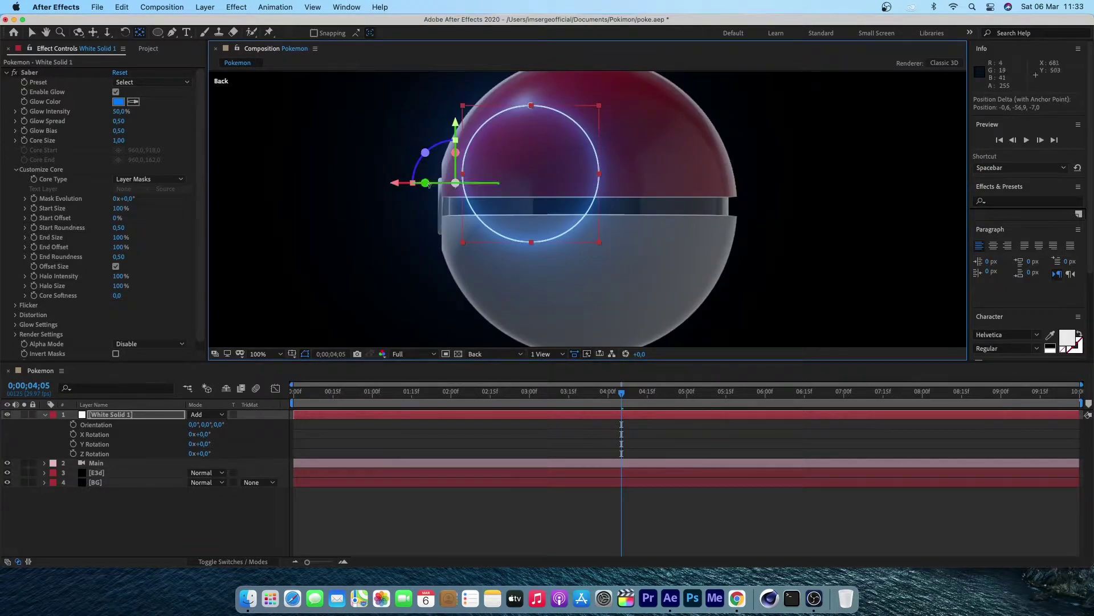
pyautogui.moveTo(450, 211); pyautogui.dragTo(525, 206)
pyautogui.click(494, 354)
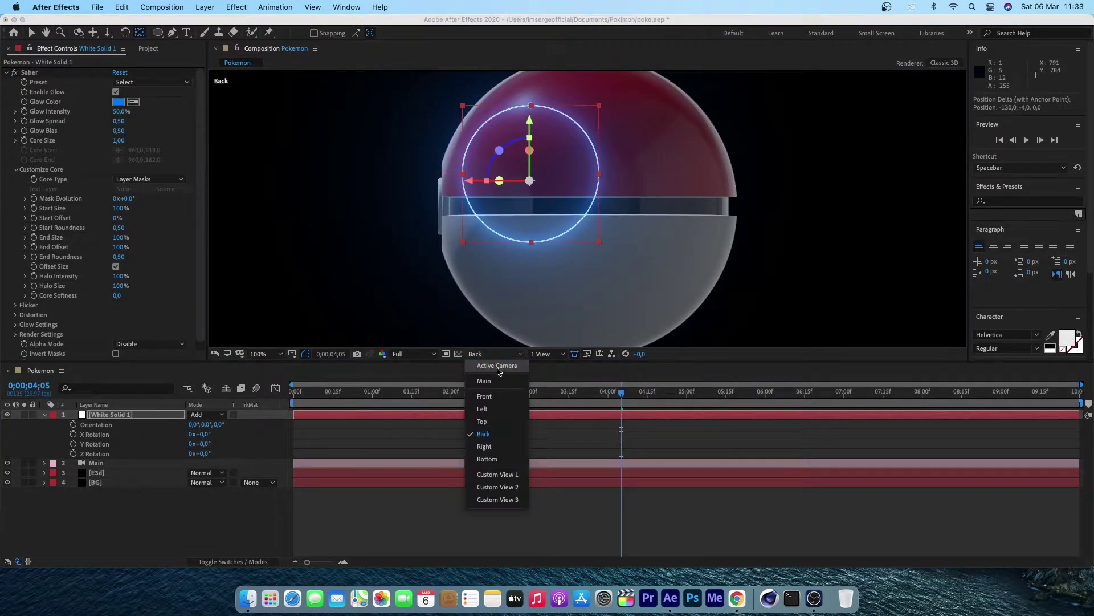
pyautogui.click(490, 379)
# - Set the white solid's Y rotation to 90° so the ring faces the same way as the ball's button
pyautogui.moveTo(200, 454); pyautogui.dragTo(310, 440)
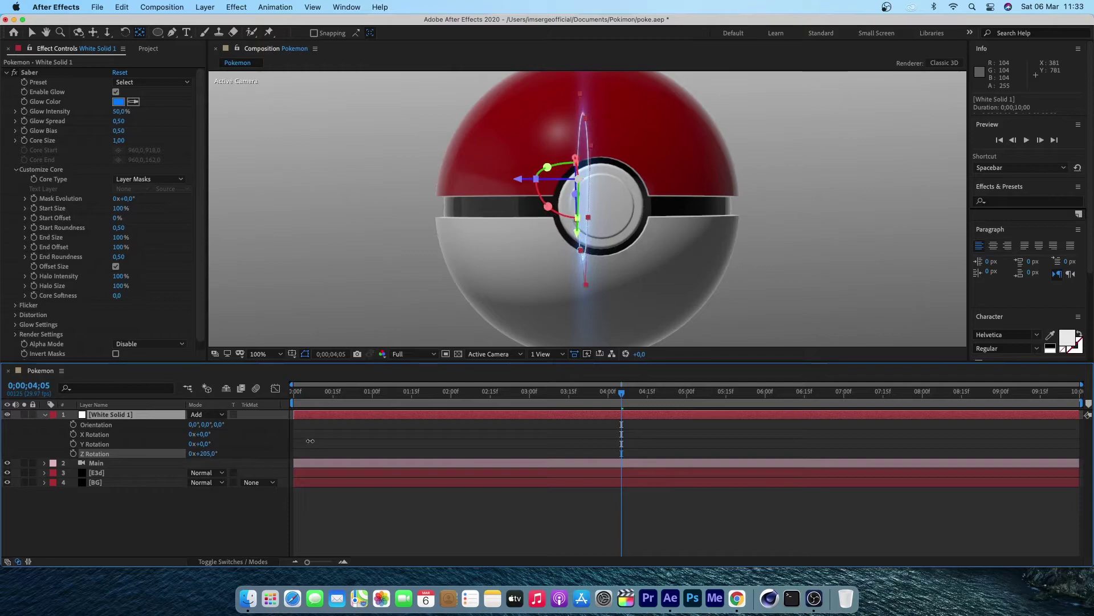
pyautogui.press('super+z')
pyautogui.moveTo(203, 444); pyautogui.dragTo(148, 422)
pyautogui.click(204, 443)
pyautogui.write('90')
pyautogui.press('Return')
# - Scale the glow ring down and move it onto the ball's button, to about 943.4, 546.1, 23.4
pyautogui.press('s')
pyautogui.press('p')
pyautogui.moveTo(227, 424)
pyautogui.mouseDown()
pyautogui.moveTo(236, 424)
pyautogui.moveTo(177, 424)
pyautogui.moveTo(227, 425)
pyautogui.mouseUp()
pyautogui.scroll(2, 622, 193)
pyautogui.scroll(-3, 621, 192)
pyautogui.click(367, 469)
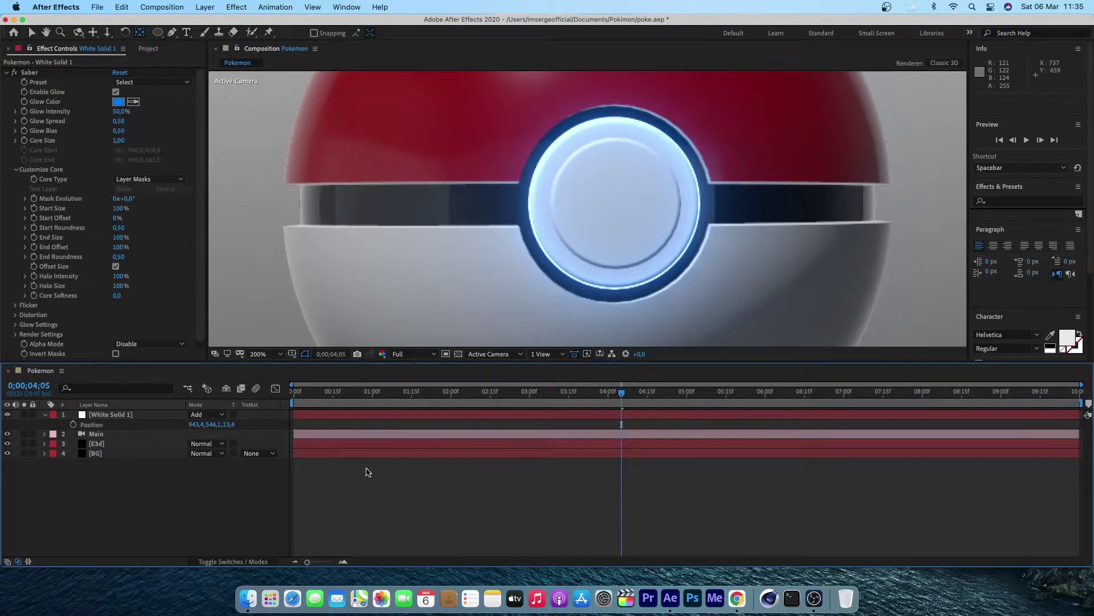
# - Fine-tune the glow ring's position to 944, 548, 23 to match the button's outer edge
pyautogui.click(266, 354)
pyautogui.click(275, 371)
pyautogui.click(265, 354)
pyautogui.click(276, 507)
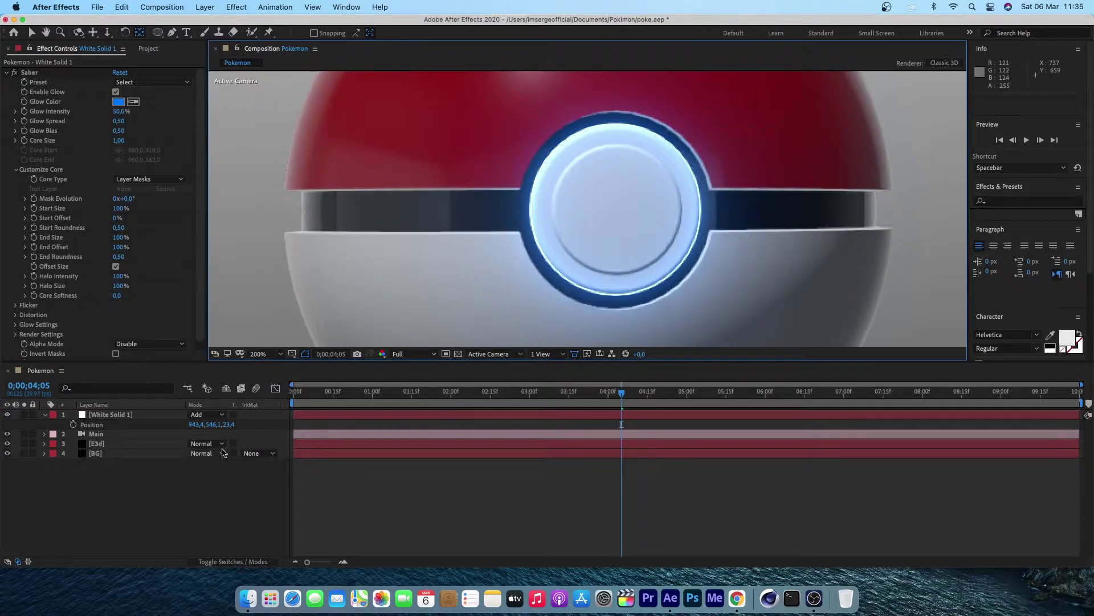
pyautogui.moveTo(227, 424)
pyautogui.mouseDown()
pyautogui.moveTo(229, 444)
pyautogui.moveTo(208, 424)
pyautogui.mouseUp()
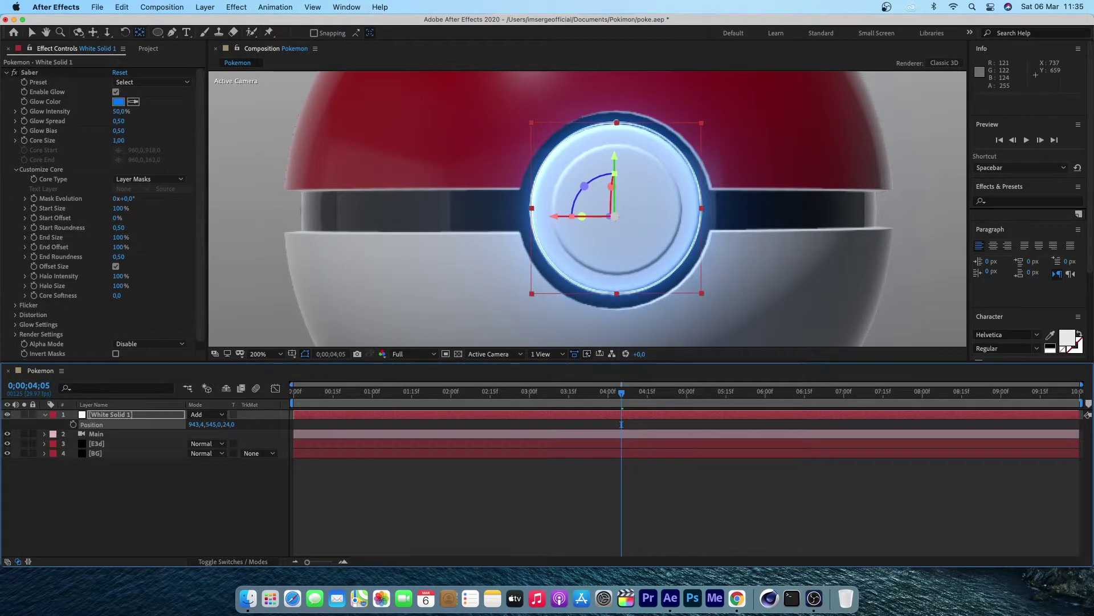
pyautogui.click(196, 425)
pyautogui.write('944')
pyautogui.press('Return')
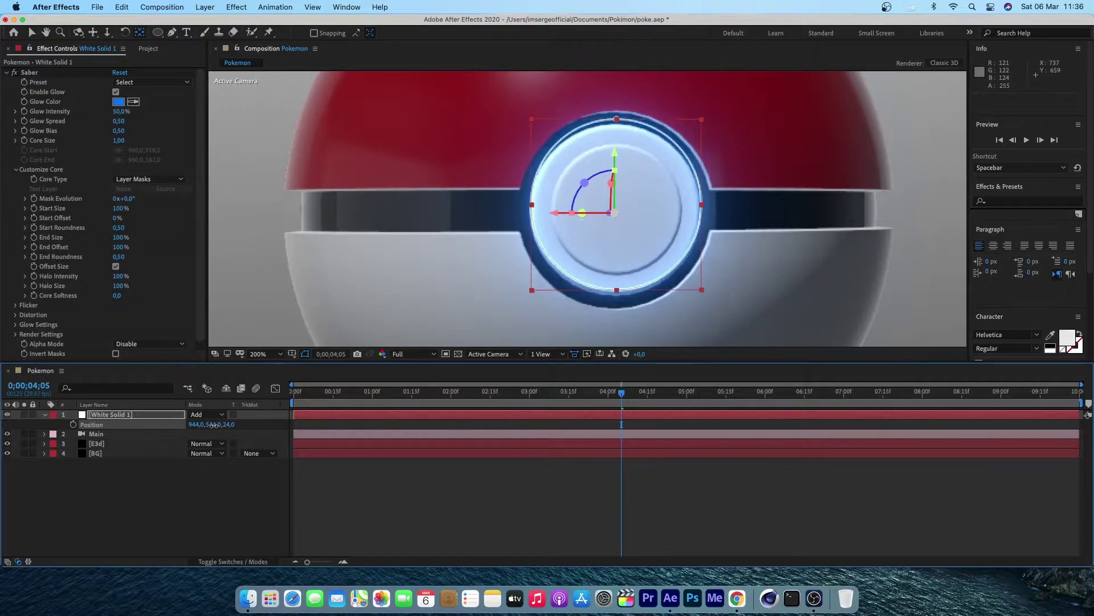
pyautogui.moveTo(217, 425); pyautogui.dragTo(226, 425)
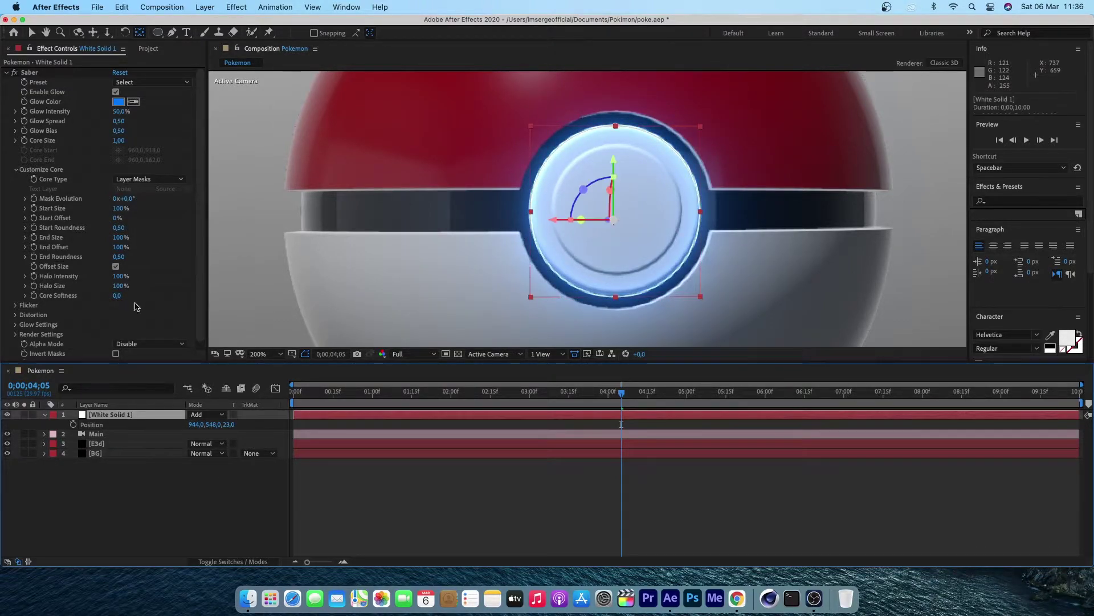
# - Set the Saber core size to 2 and apply the Neon preset
pyautogui.click(119, 140)
pyautogui.write('2')
pyautogui.press('Return')
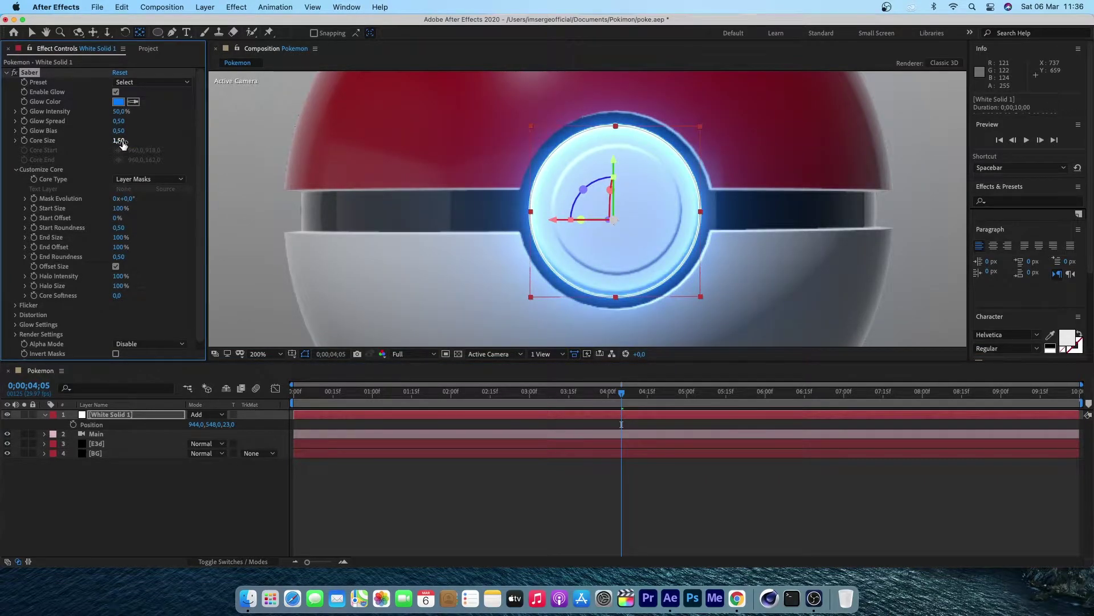
pyautogui.click(151, 82)
pyautogui.click(147, 462)
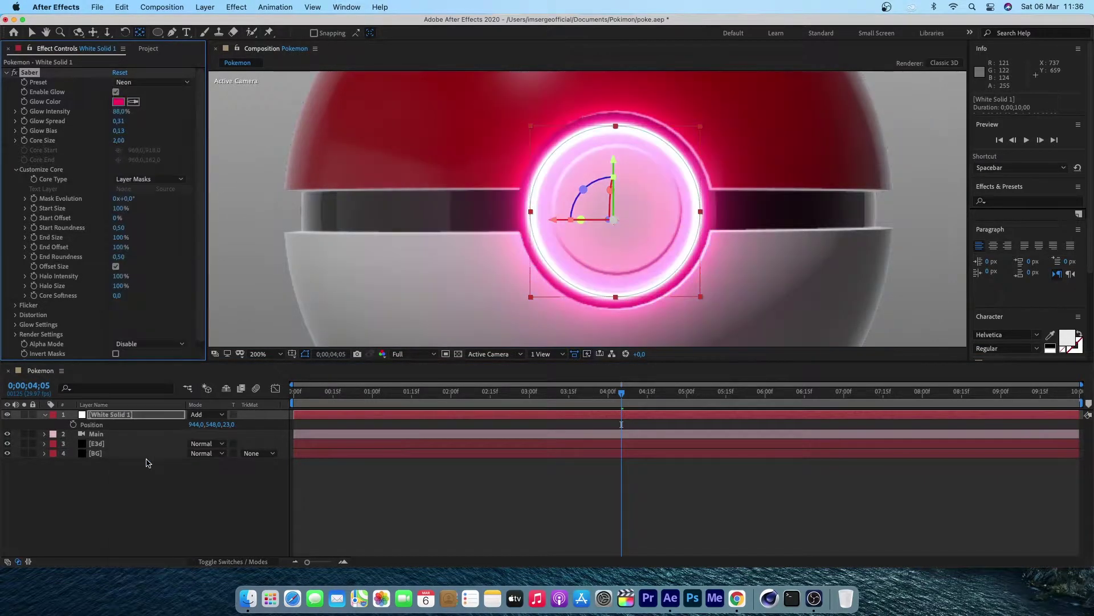
# - Lower the Saber glow intensity to 54% and set the glow color to orange, FF9503
pyautogui.click(134, 102)
pyautogui.click(399, 117)
pyautogui.moveTo(121, 111)
pyautogui.mouseDown()
pyautogui.moveTo(80, 114)
pyautogui.moveTo(115, 111)
pyautogui.mouseUp()
pyautogui.click(118, 103)
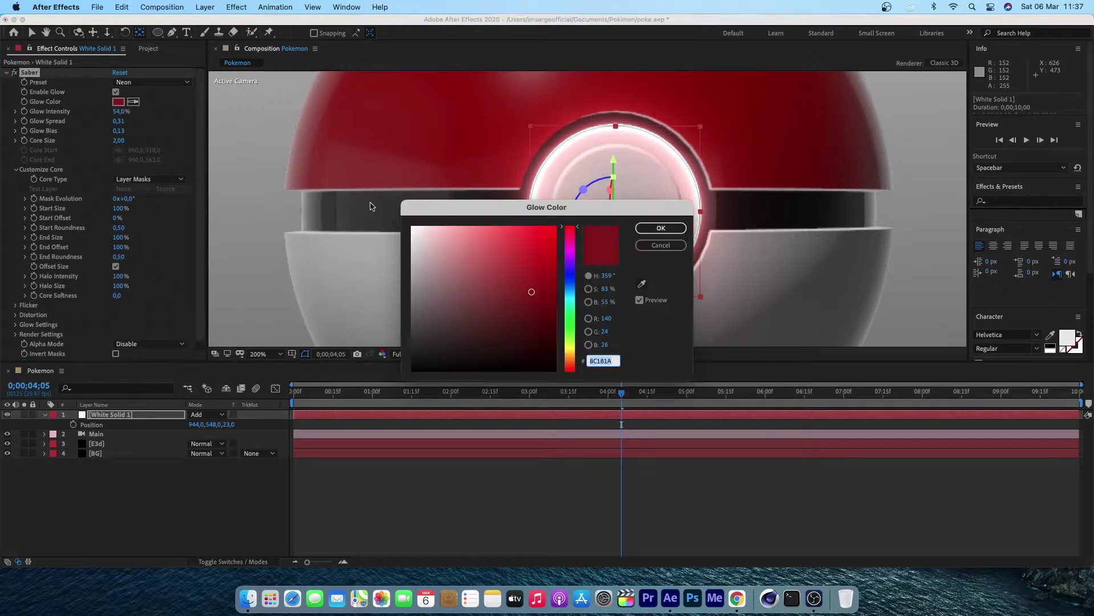
pyautogui.moveTo(572, 358)
pyautogui.mouseDown()
pyautogui.moveTo(571, 341)
pyautogui.moveTo(572, 359)
pyautogui.mouseUp()
pyautogui.moveTo(534, 289); pyautogui.dragTo(543, 237)
pyautogui.click(659, 228)
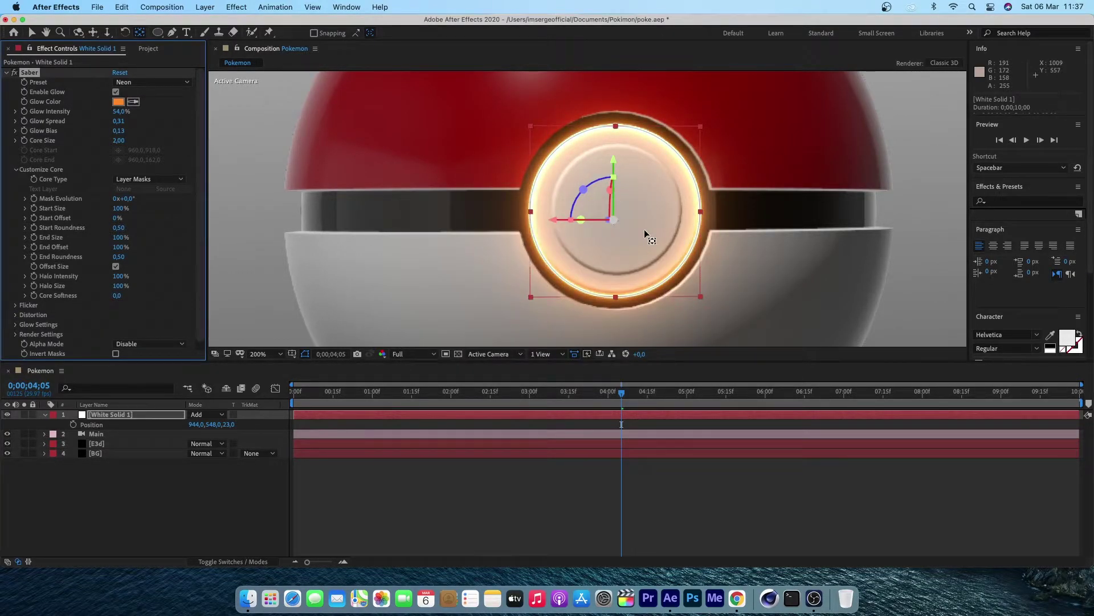
# - Duplicate the glow ring layer and scale the copy to 49% to form a smaller inner ring
pyautogui.click(118, 419)
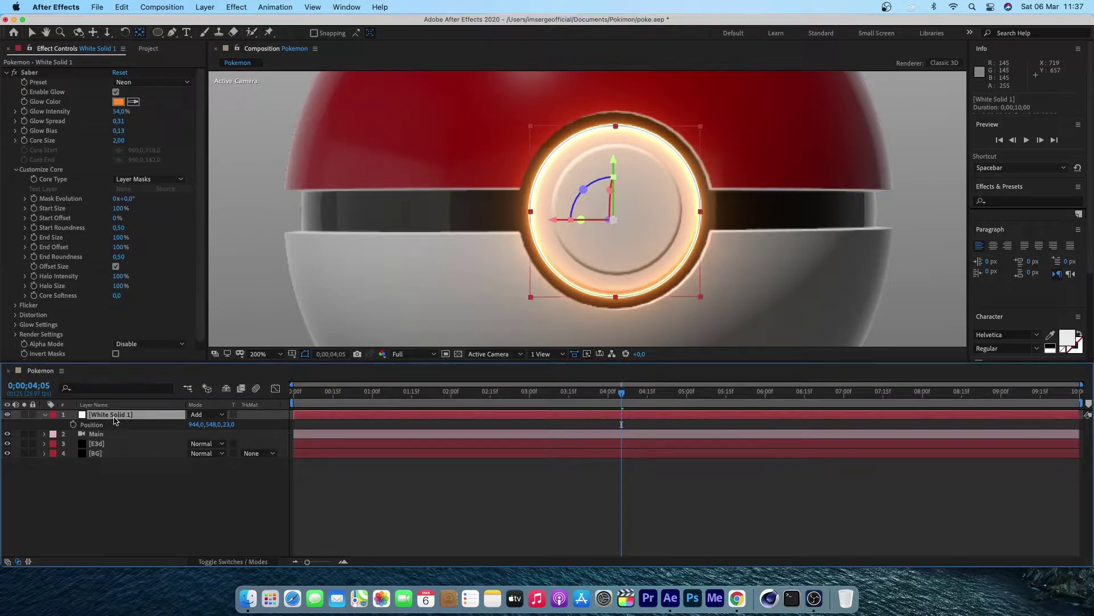
pyautogui.click(121, 7)
pyautogui.click(134, 161)
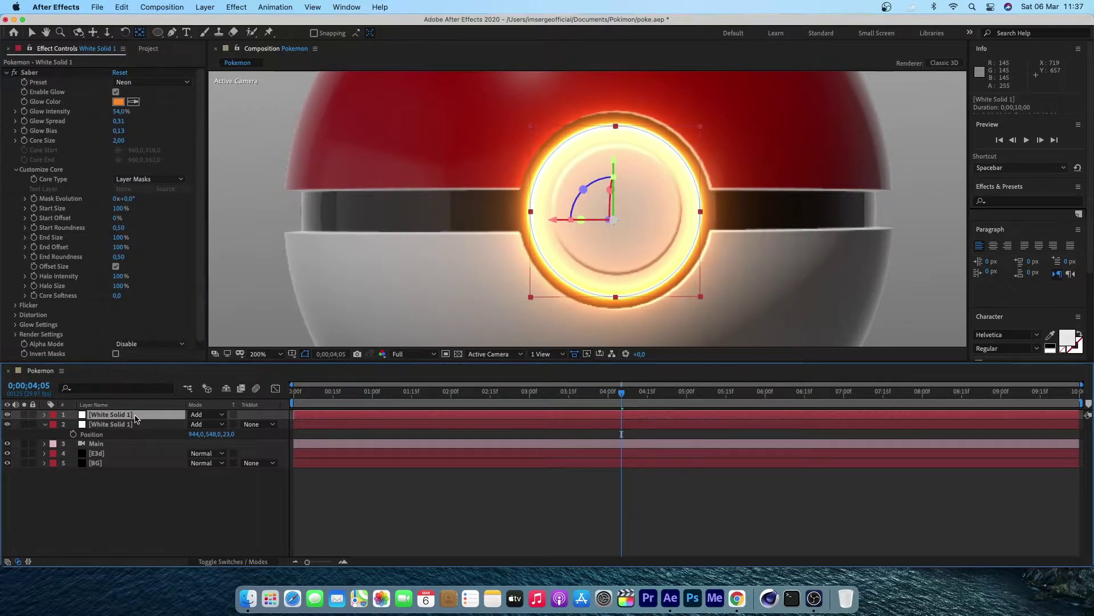
pyautogui.press('s')
pyautogui.moveTo(228, 424); pyautogui.dragTo(13, 437)
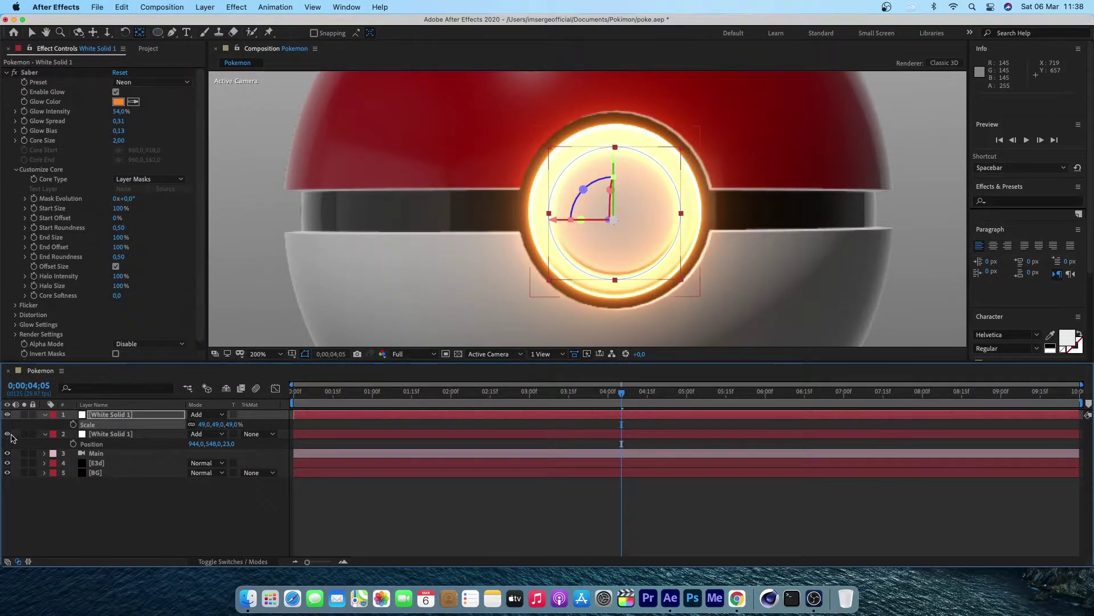
# - Hide the outer ring, and give the inner ring a core size of 1 and a blue glow color
pyautogui.click(8, 434)
pyautogui.scroll(-1, 85, 240)
pyautogui.click(119, 132)
pyautogui.write('1')
pyautogui.press('Return')
pyautogui.click(119, 94)
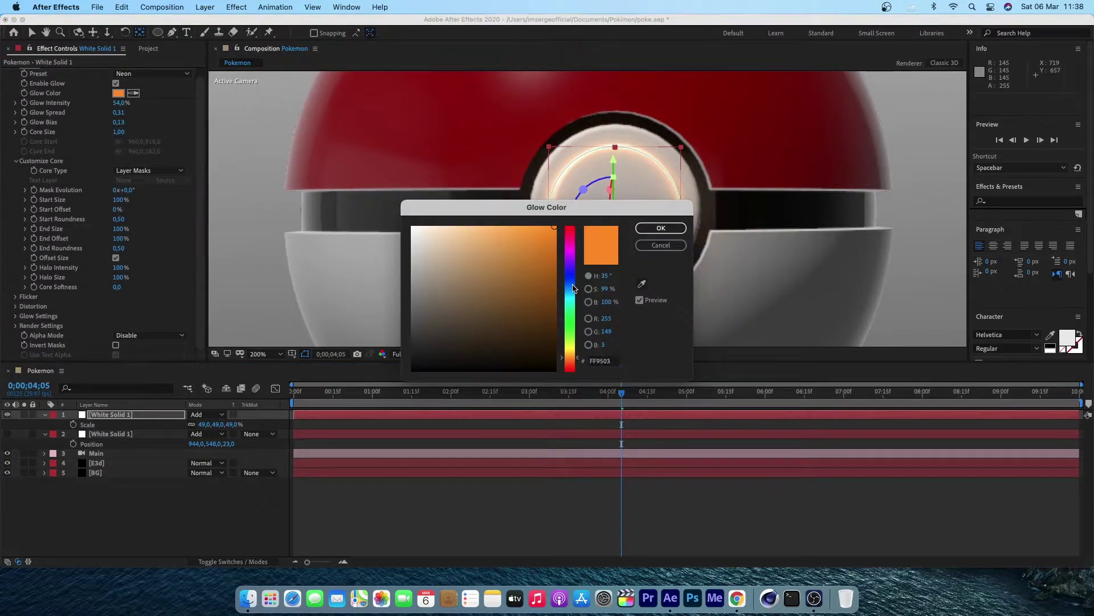
pyautogui.click(573, 288)
pyautogui.press('Return')
# - Nudge the inner ring up and sideways to about 944.1, 543.5, 24.5 to match the button's inner circle
pyautogui.click(143, 418)
pyautogui.press('Up')
pyautogui.press('Up')
pyautogui.press('Up')
pyautogui.press('Up')
pyautogui.press('Up')
pyautogui.press('Up')
pyautogui.press('Up')
pyautogui.press('Up')
pyautogui.press('Up')
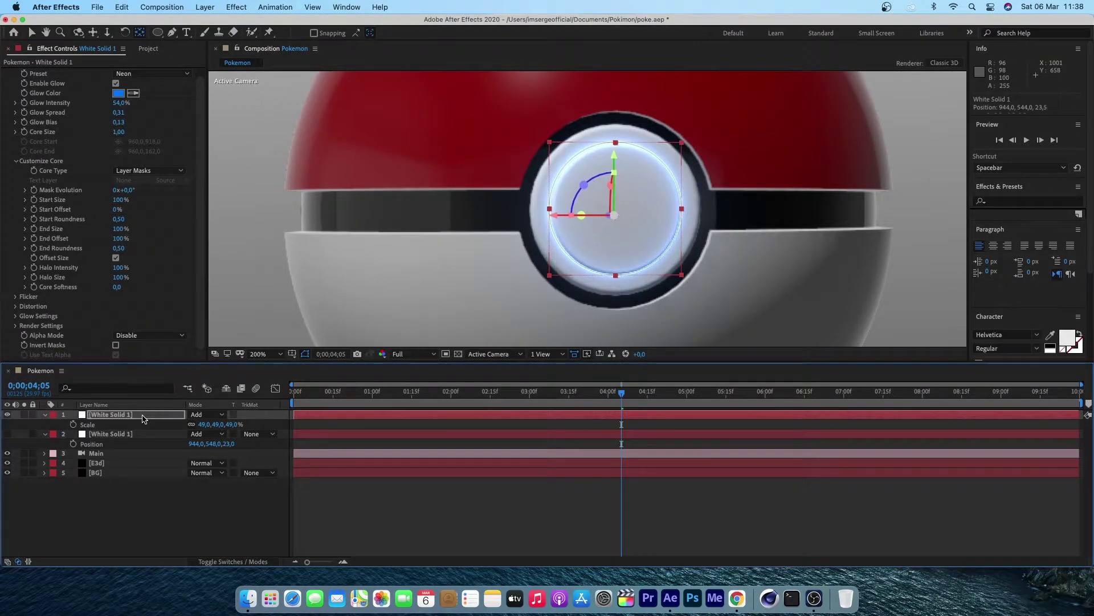
pyautogui.press('Right')
pyautogui.press('Right')
# - Show the outer orange ring again and set its Saber core size to 1.5
pyautogui.click(7, 434)
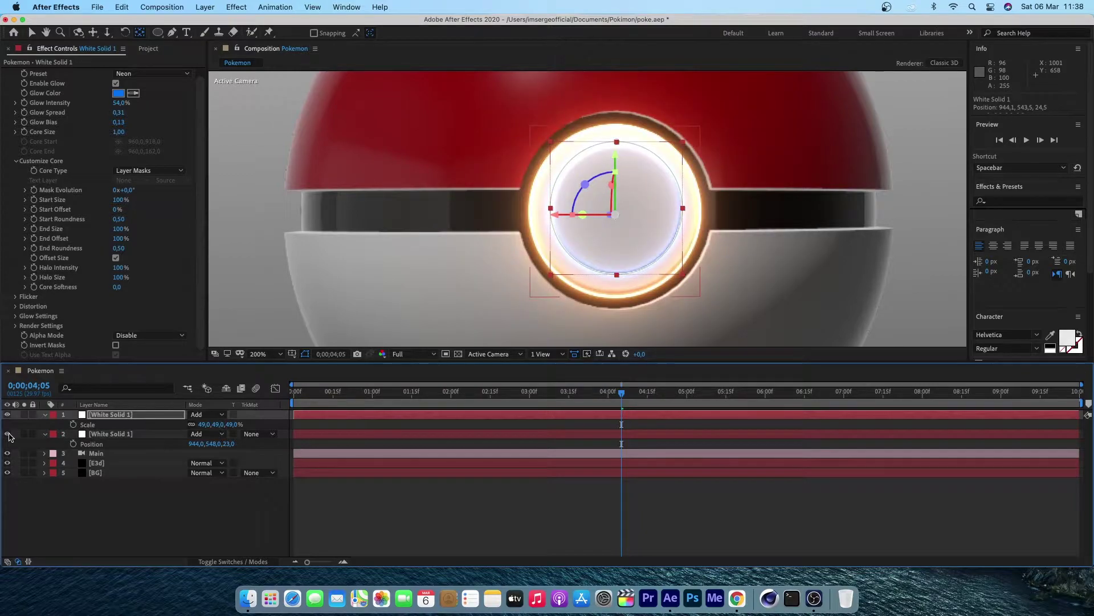
pyautogui.click(111, 434)
pyautogui.click(118, 140)
pyautogui.write('1,5')
pyautogui.click(372, 497)
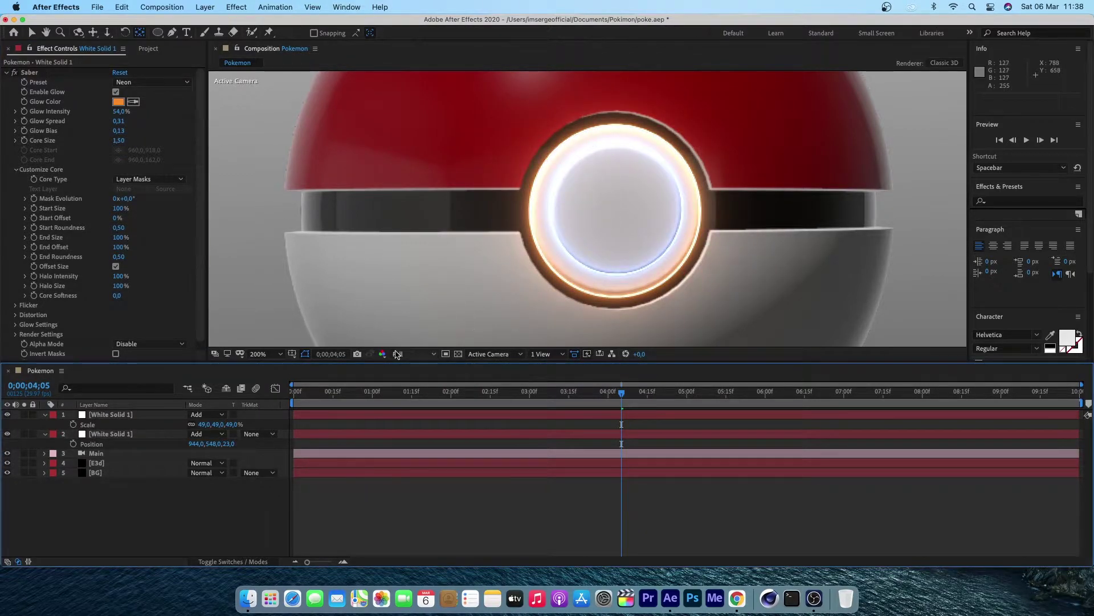
# - Orbit the Main camera sideways around the ball to check how the rings line up with the button in depth
pyautogui.press(',')
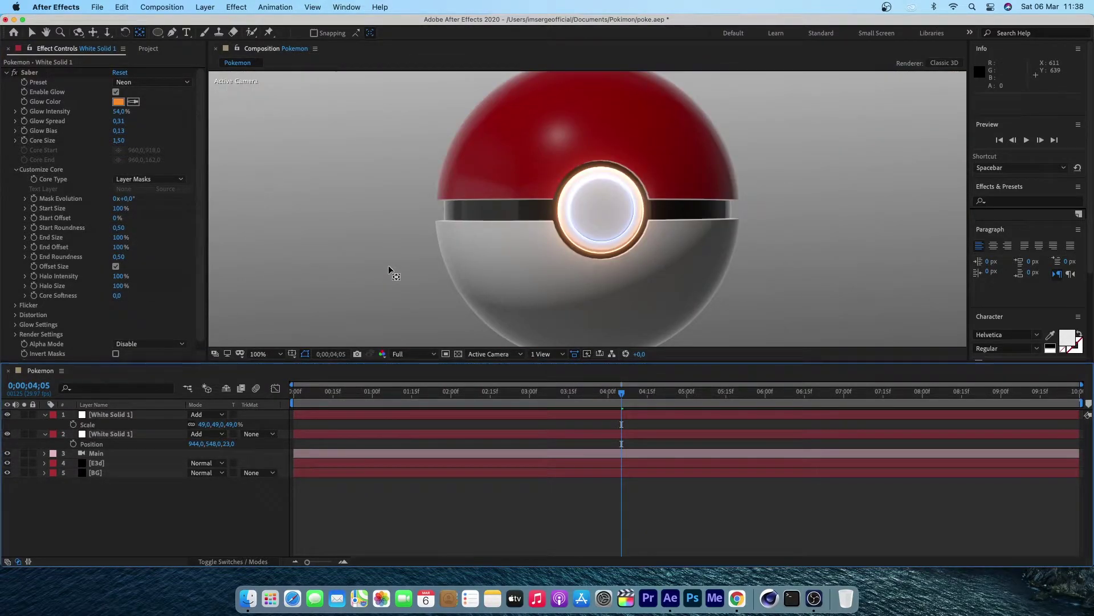
pyautogui.hotkey('shift', '/')
pyautogui.press('c')
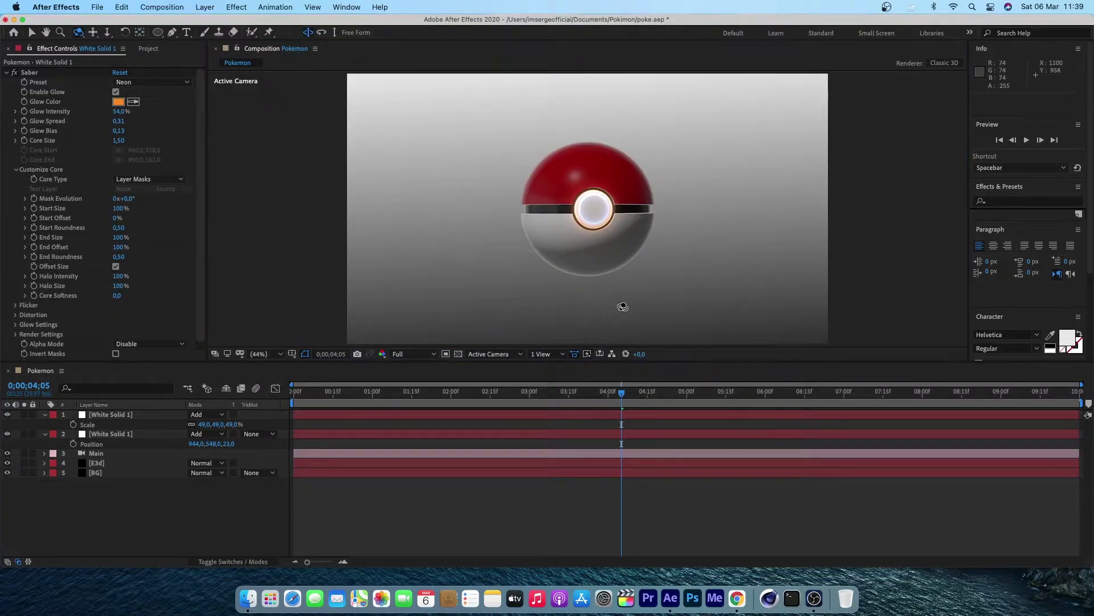
pyautogui.moveTo(623, 307); pyautogui.dragTo(577, 304)
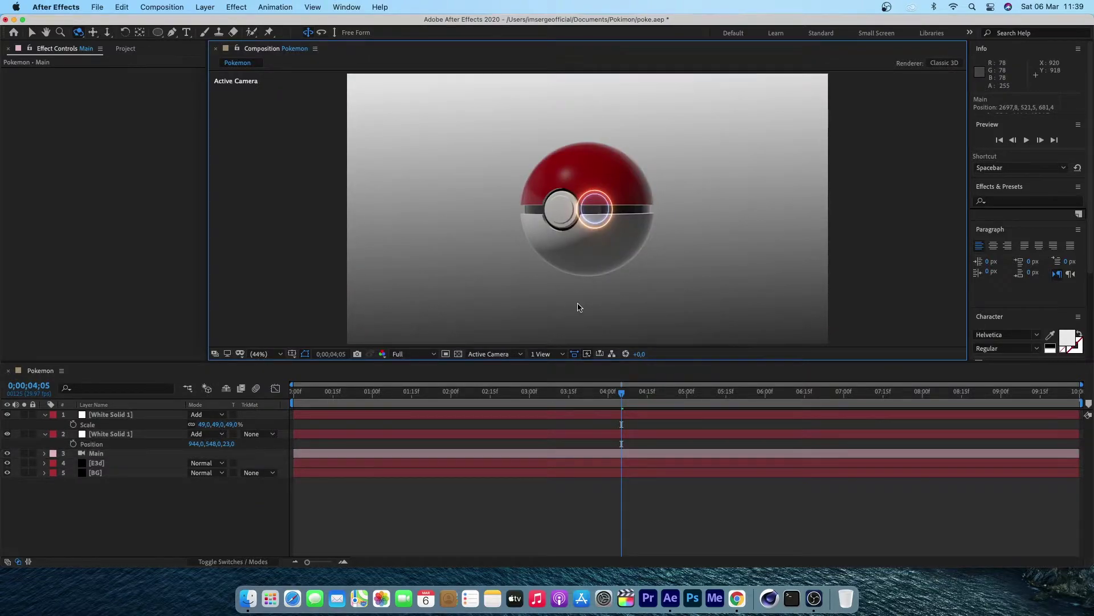
# - Select both Saber rings and move them together in the bottom view to the button's face, at about X 1219.1
pyautogui.click(494, 354)
pyautogui.click(489, 459)
pyautogui.click(109, 415)
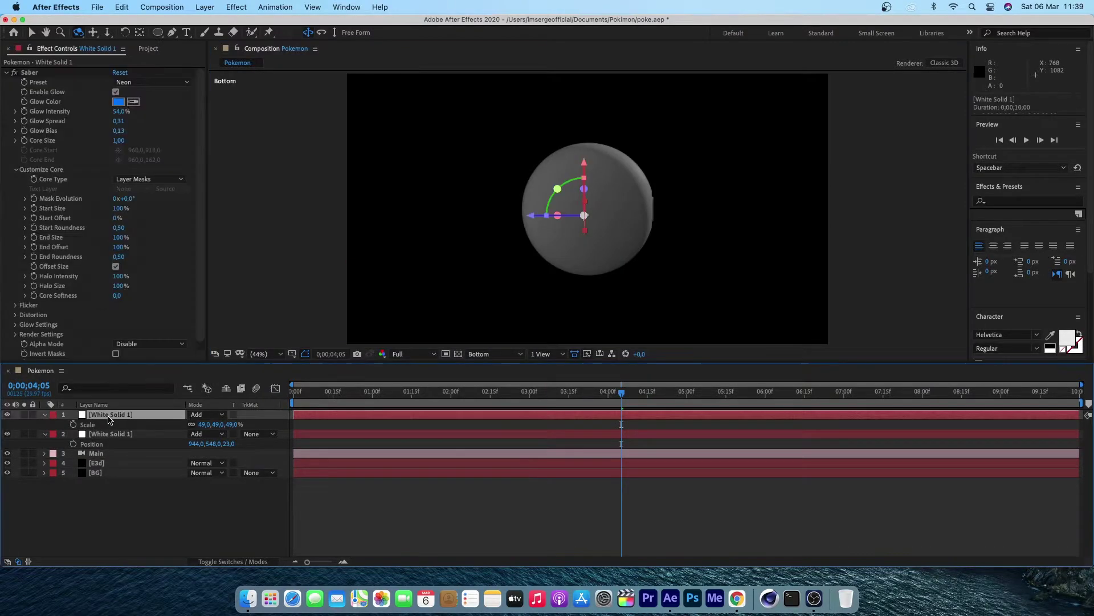
pyautogui.click(114, 435)
pyautogui.keyDown('shift'); pyautogui.click(115, 418); pyautogui.keyUp('shift')
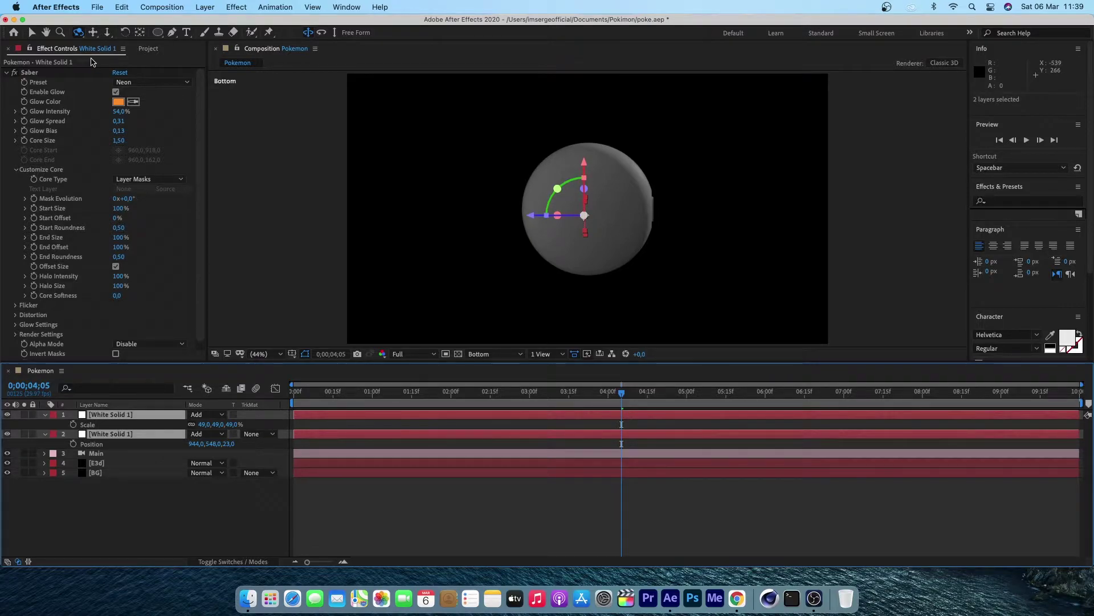
pyautogui.click(31, 32)
pyautogui.moveTo(531, 215); pyautogui.dragTo(601, 215)
# - Center both rings on the button in the right view by shifting them to about Z 0.3
pyautogui.click(494, 354)
pyautogui.click(500, 425)
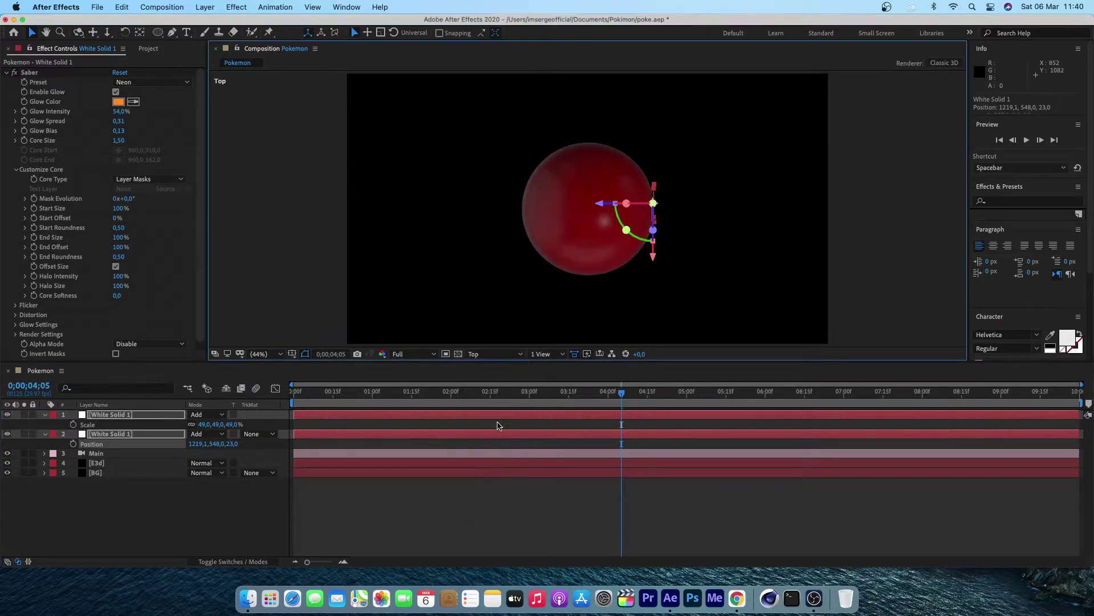
pyautogui.click(490, 353)
pyautogui.click(491, 412)
pyautogui.click(492, 354)
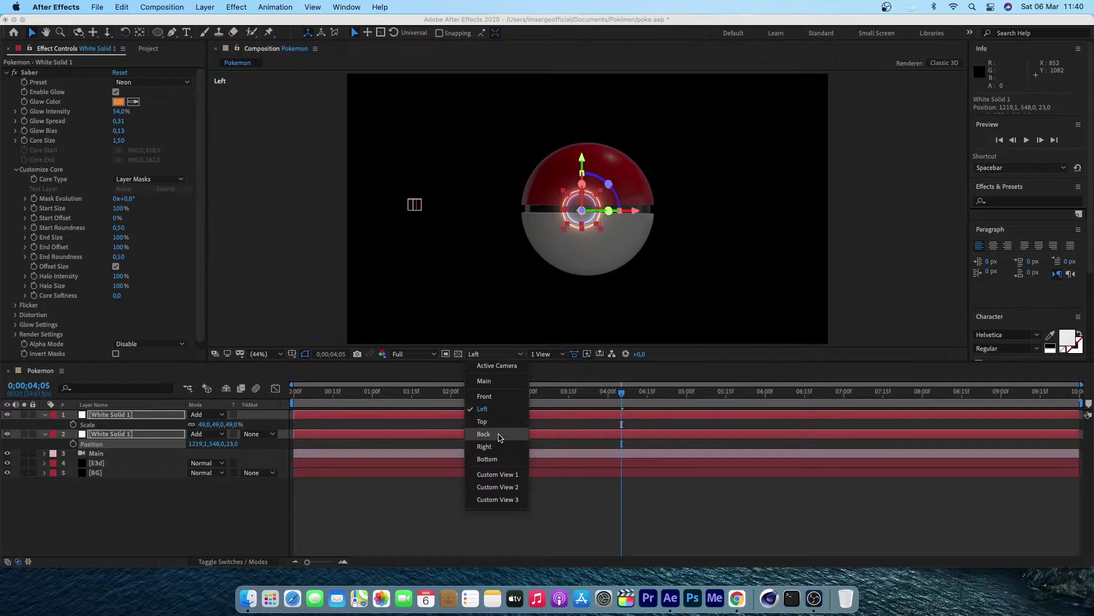
pyautogui.click(496, 448)
pyautogui.moveTo(541, 211); pyautogui.dragTo(534, 212)
pyautogui.click(504, 522)
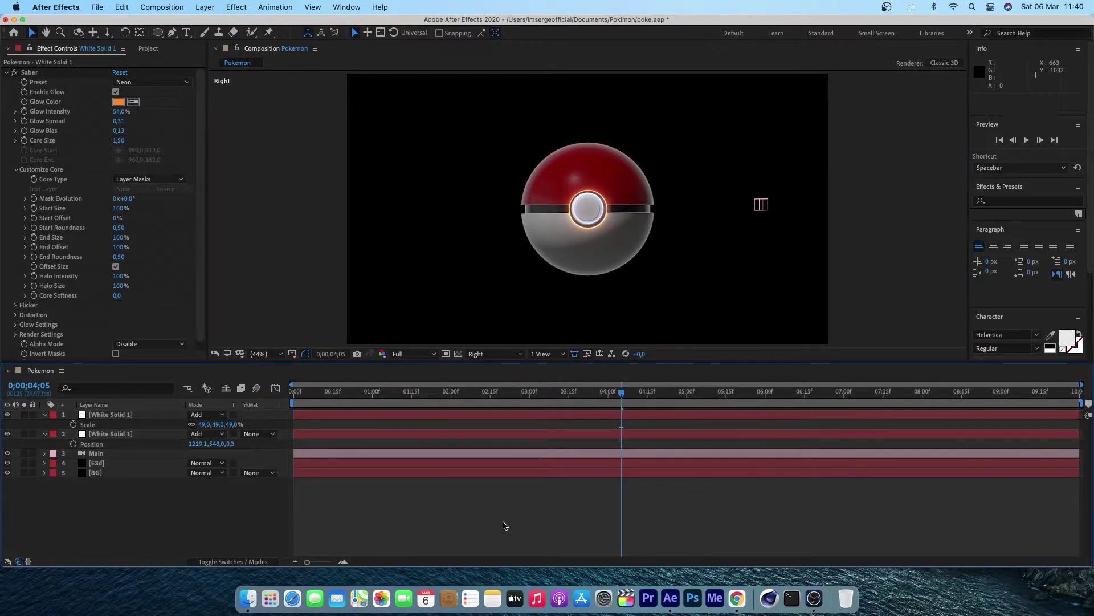
# - Return to the active camera and orbit the Main camera until the button nearly faces the viewer
pyautogui.click(493, 354)
pyautogui.click(510, 371)
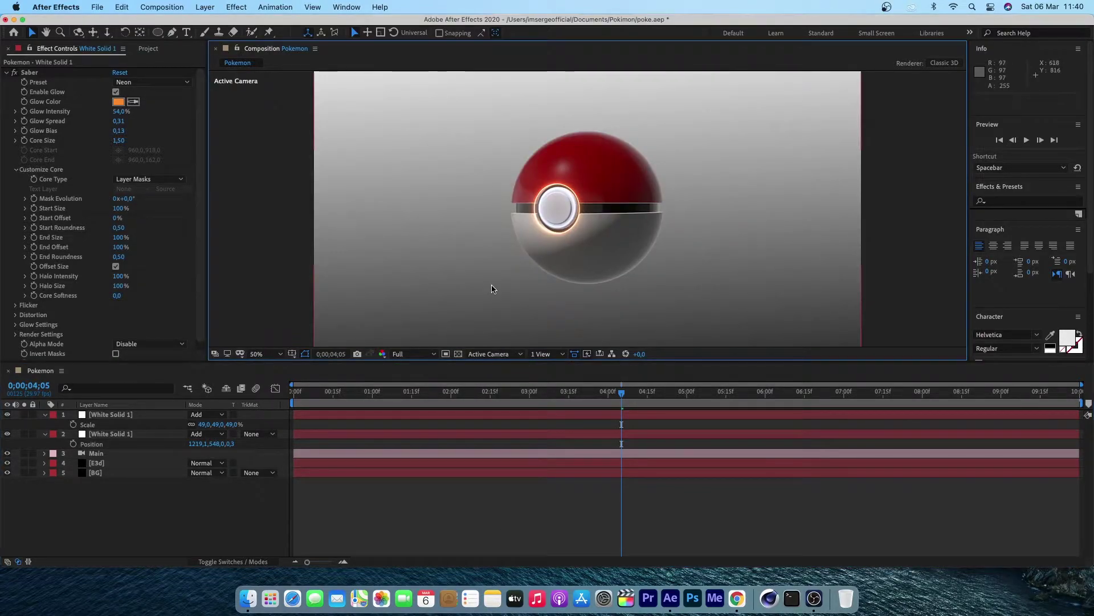
pyautogui.press('c')
pyautogui.moveTo(496, 286); pyautogui.dragTo(559, 268)
pyautogui.press('super+z')
pyautogui.press('super+z')
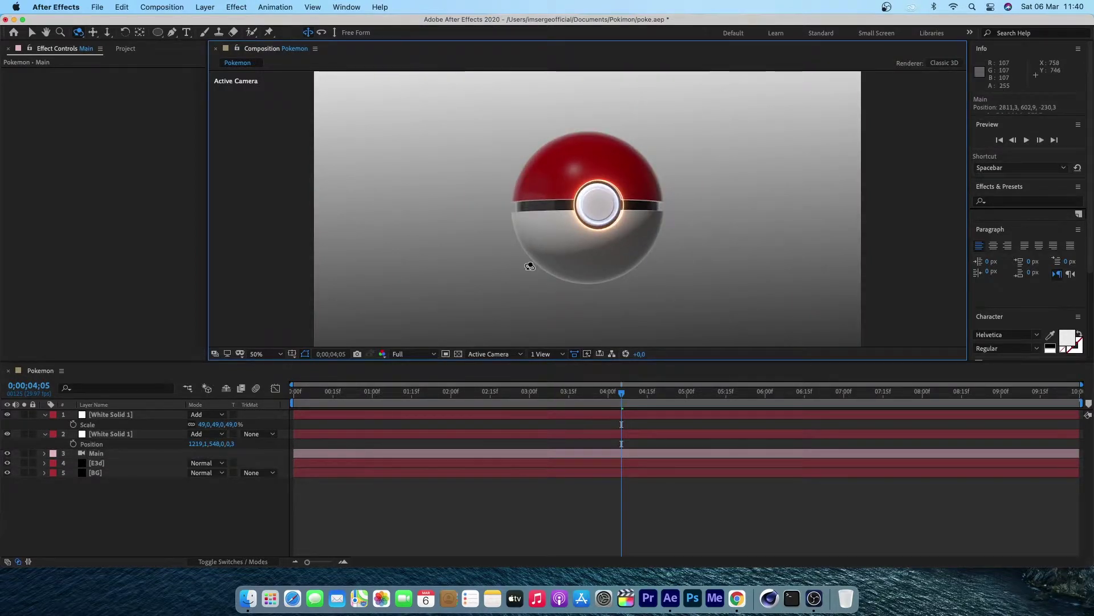
# - Hide the inner blue ring and select the outer orange ring for a close-up adjustment
pyautogui.click(97, 434)
pyautogui.click(87, 424)
pyautogui.click(7, 415)
pyautogui.click(99, 436)
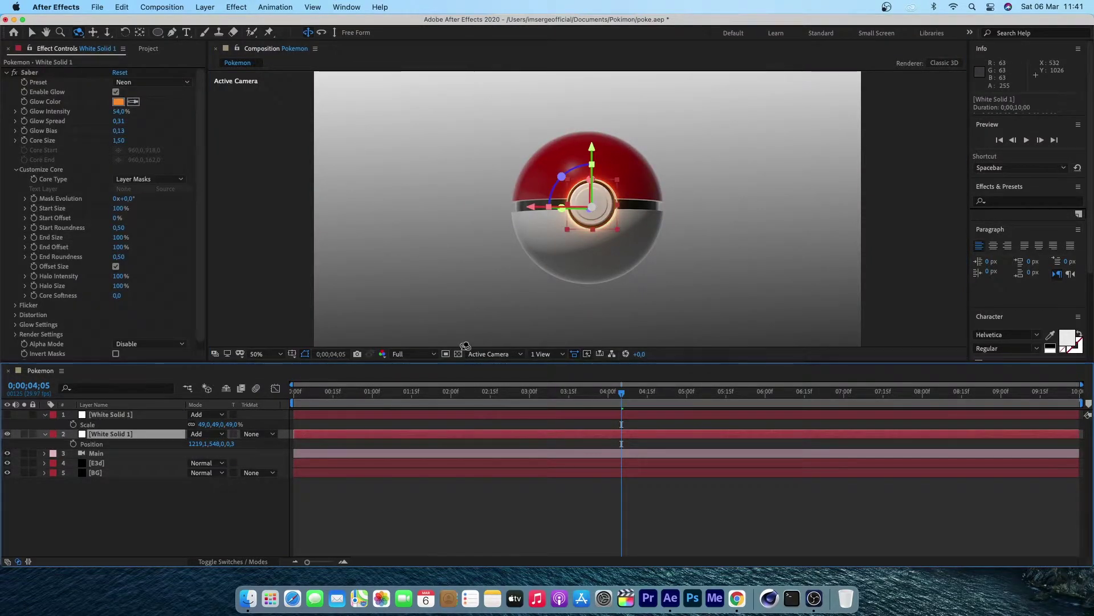
pyautogui.press('v')
pyautogui.scroll(-1, 625, 176)
pyautogui.scroll(3, 626, 176)
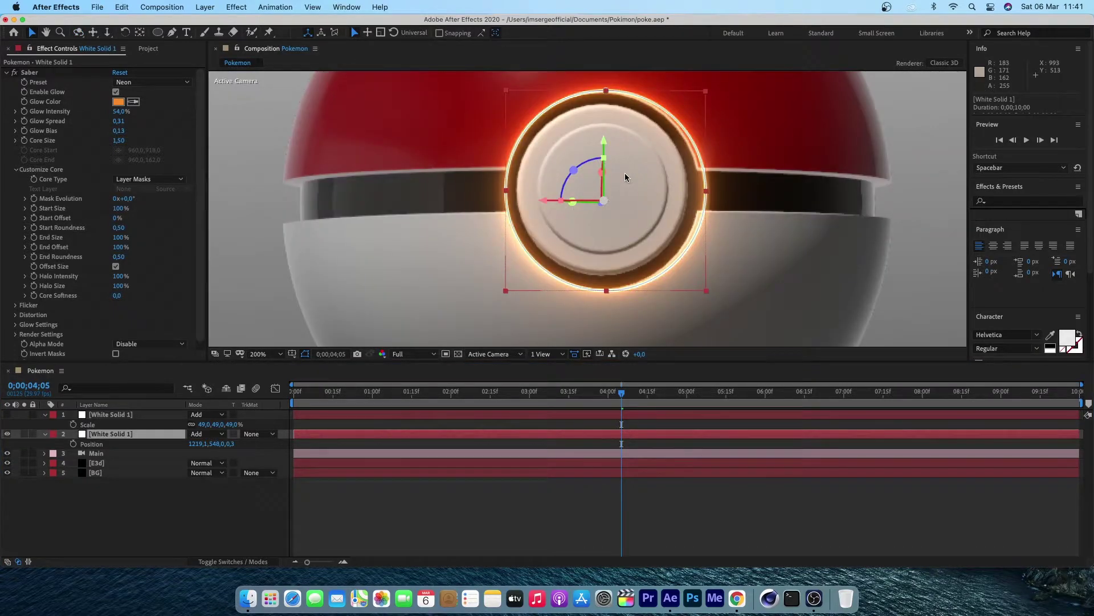
# - Scale the outer ring to fit the button's rim, trying 50, 53 and 55 before settling on 54.5%
pyautogui.press('p')
pyautogui.press('s')
pyautogui.click(230, 444)
pyautogui.write('50')
pyautogui.press('Return')
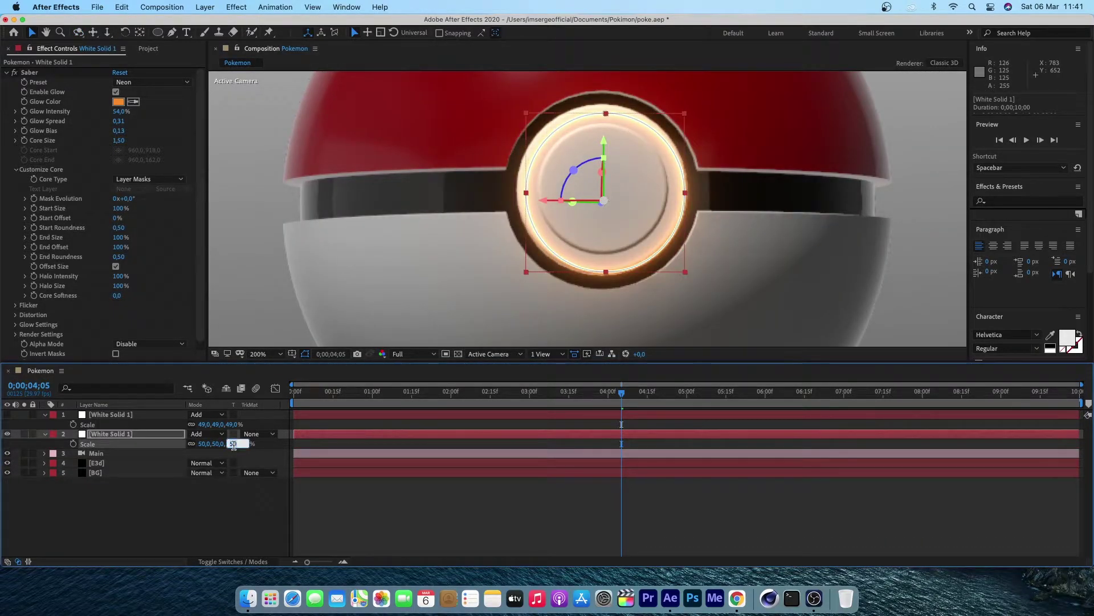
pyautogui.write('53')
pyautogui.press('Return')
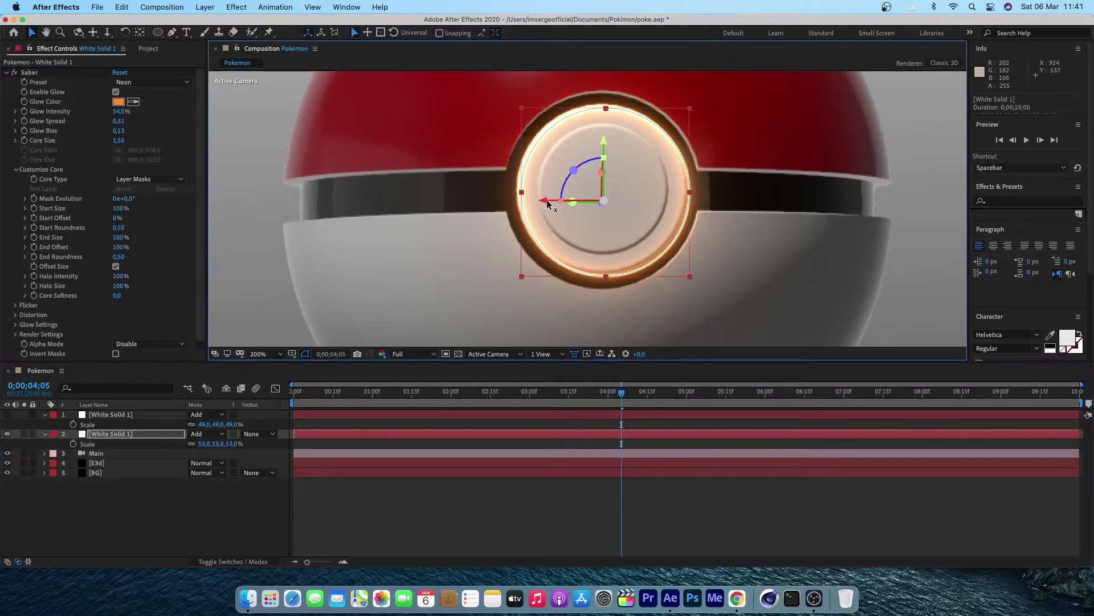
pyautogui.click(208, 443)
pyautogui.write('55')
pyautogui.press('Return')
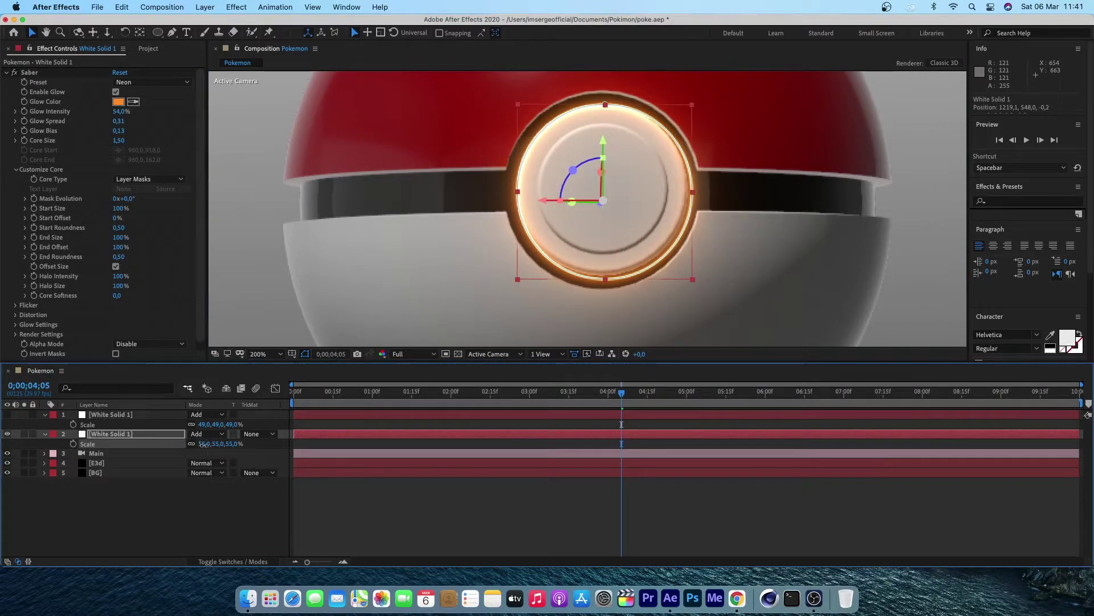
pyautogui.write('54,5')
pyautogui.press('Return')
# - Nudge the outer ring sideways to about Z -0.7 and slightly up to center it on the button
pyautogui.moveTo(545, 201); pyautogui.dragTo(542, 201)
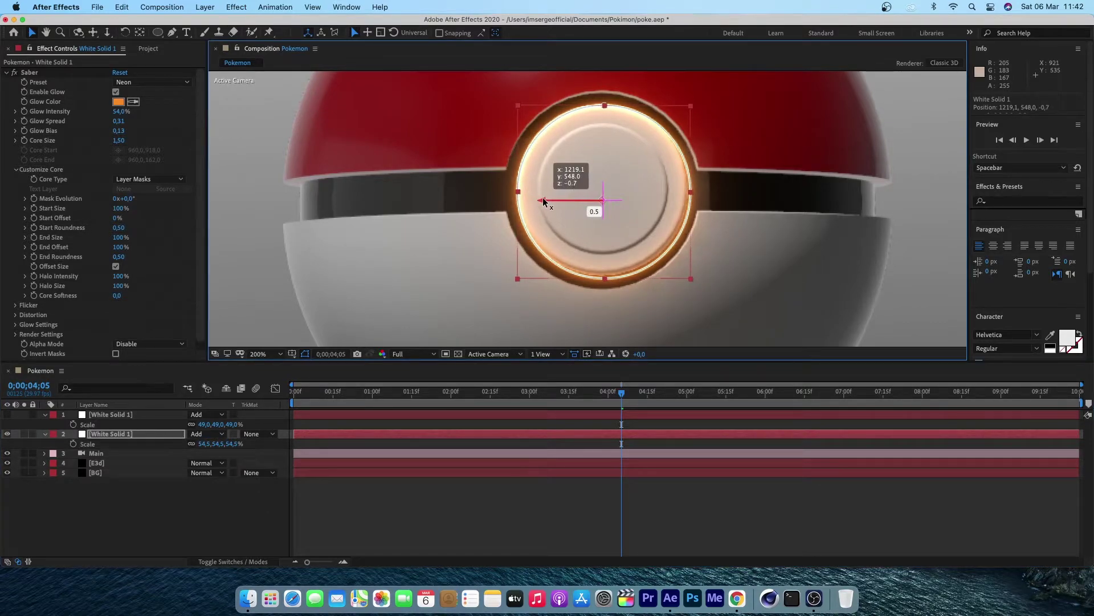
pyautogui.moveTo(602, 144); pyautogui.dragTo(601, 143)
pyautogui.click(80, 393)
# - Show only the inner blue ring and reduce its scale to 42% to fit the button's inner circle
pyautogui.click(7, 434)
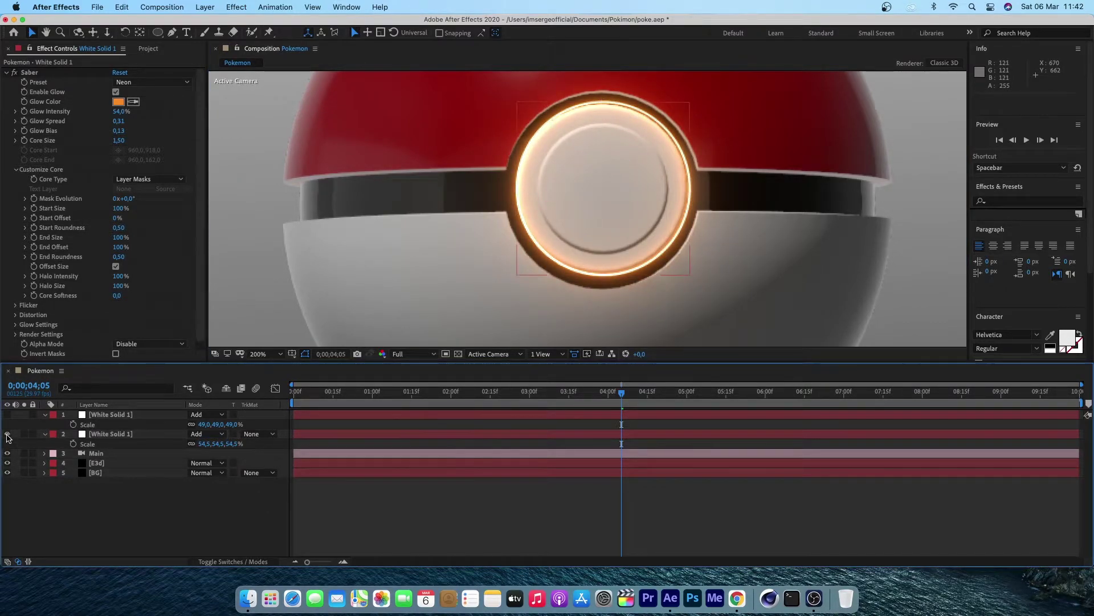
pyautogui.click(7, 414)
pyautogui.click(161, 415)
pyautogui.press('s')
pyautogui.press('s')
pyautogui.click(204, 424)
pyautogui.write('47')
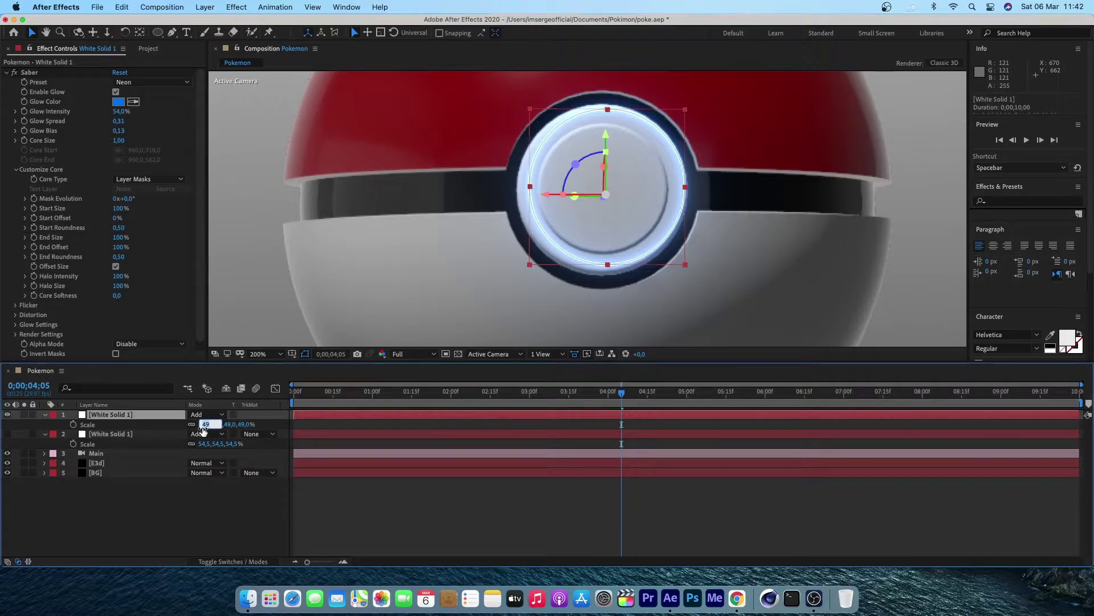
pyautogui.press('Return')
pyautogui.moveTo(204, 431); pyautogui.dragTo(201, 428)
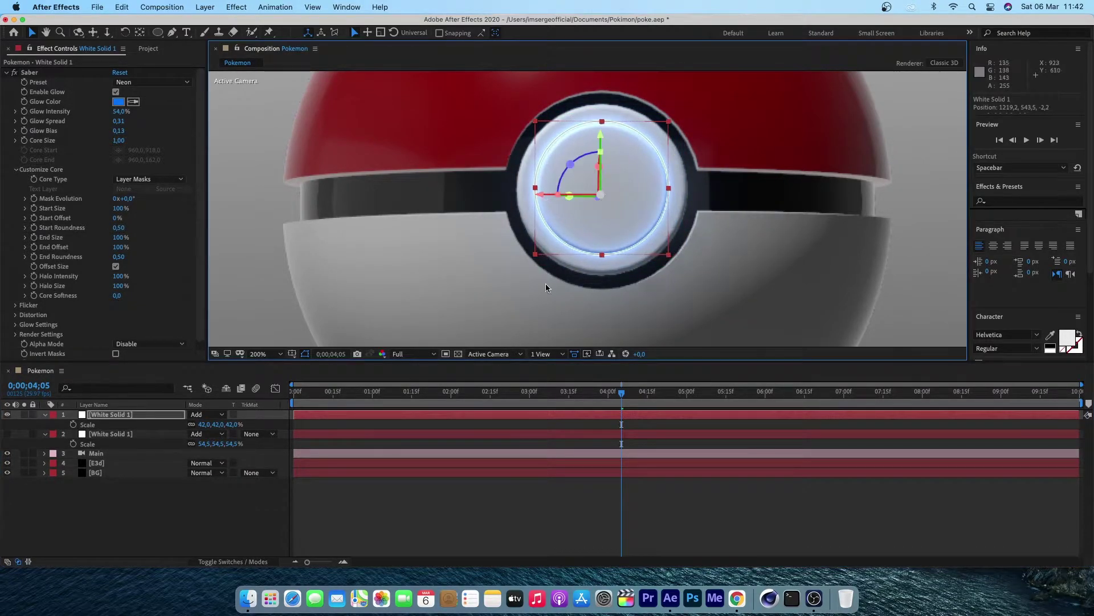
# - Show the outer ring again and fit the whole composition in the viewer
pyautogui.hotkey('shift', '/')
pyautogui.click(463, 510)
pyautogui.click(8, 433)
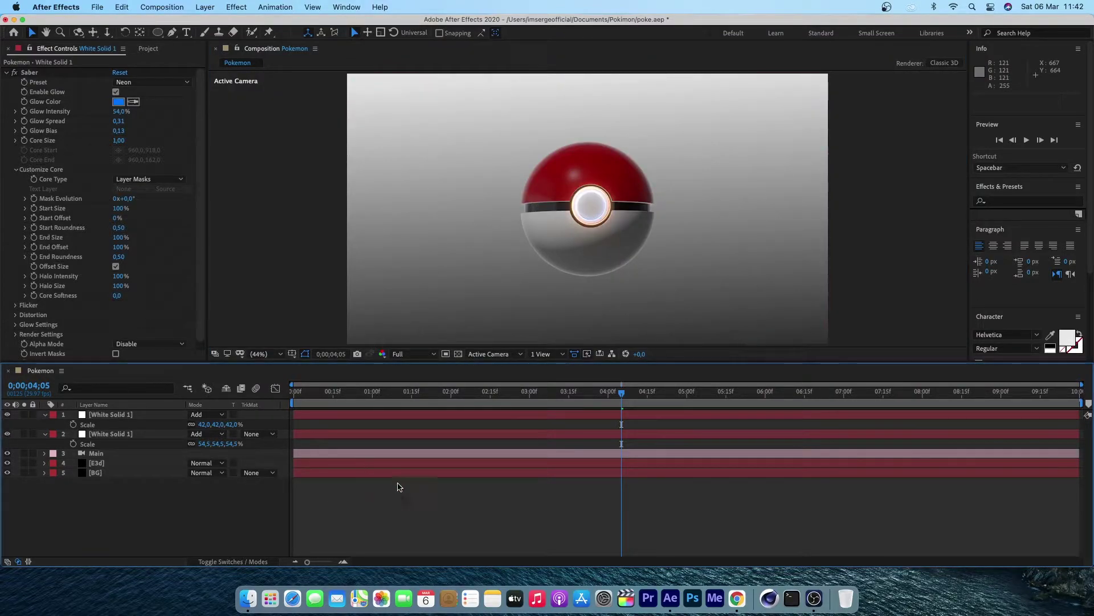
# - Orbit the Main camera around to the ball's side and examine the ring placement from the top view
pyautogui.click(78, 32)
pyautogui.click(459, 218)
pyautogui.moveTo(459, 218); pyautogui.dragTo(600, 241)
pyautogui.click(541, 354)
pyautogui.click(493, 354)
pyautogui.click(487, 397)
pyautogui.click(494, 354)
pyautogui.click(496, 368)
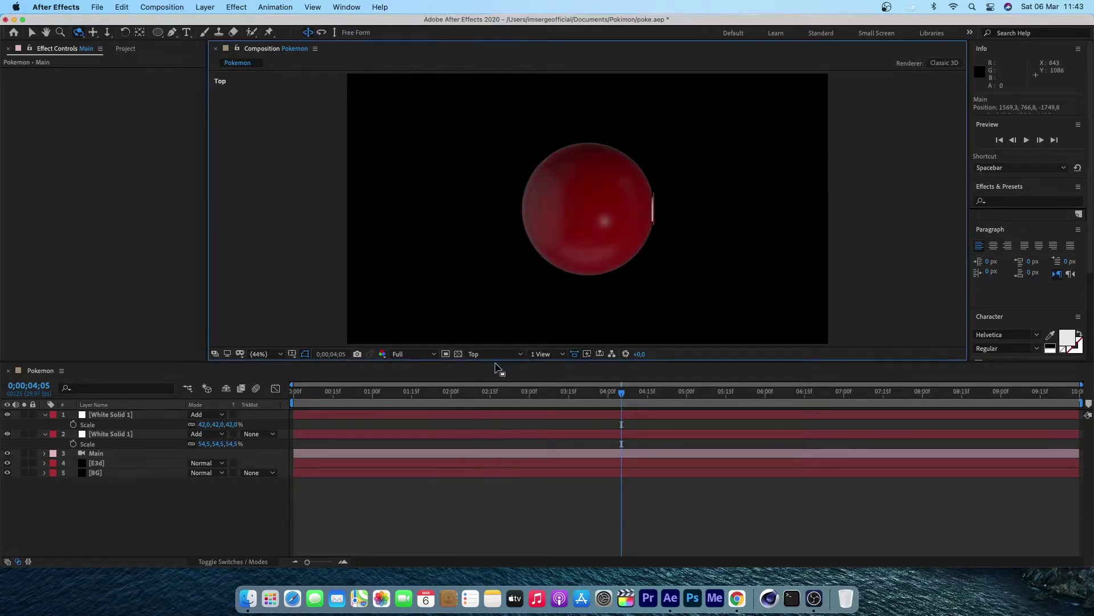
# - Examine the rings' depth against the button at 100% magnification in the top and active camera views
pyautogui.click(32, 33)
pyautogui.click(272, 353)
pyautogui.click(284, 483)
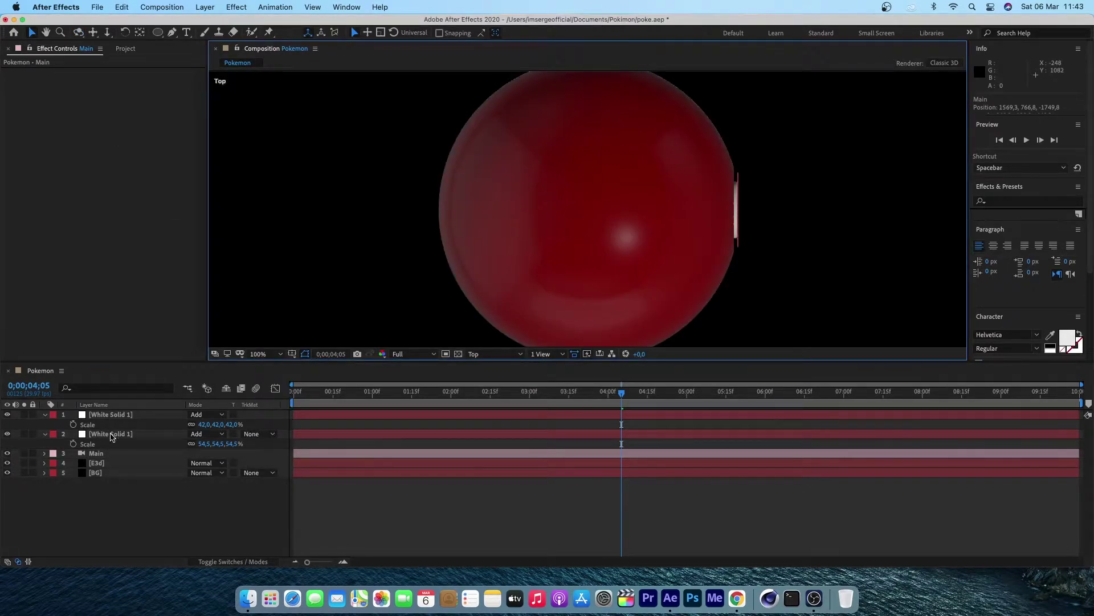
pyautogui.click(110, 433)
pyautogui.click(494, 354)
pyautogui.click(492, 364)
pyautogui.press('super+Down')
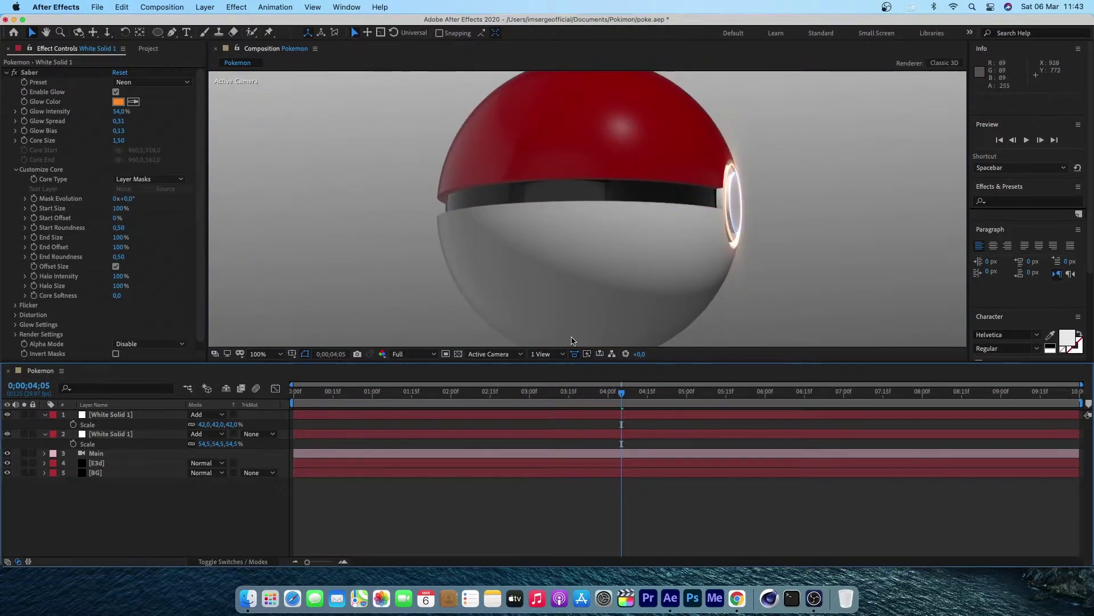
# - Orbit the camera back to face the button and set the outer ring's Saber core size to 2
pyautogui.press('c')
pyautogui.moveTo(522, 190); pyautogui.dragTo(703, 212)
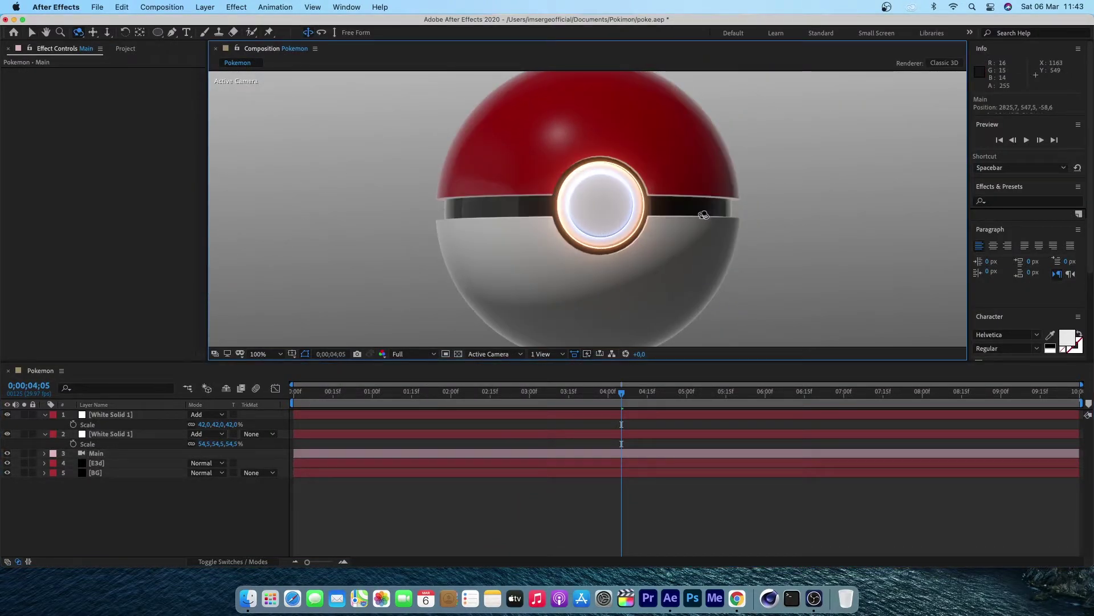
pyautogui.click(126, 434)
pyautogui.click(118, 140)
pyautogui.write('2')
pyautogui.press('Return')
pyautogui.click(408, 505)
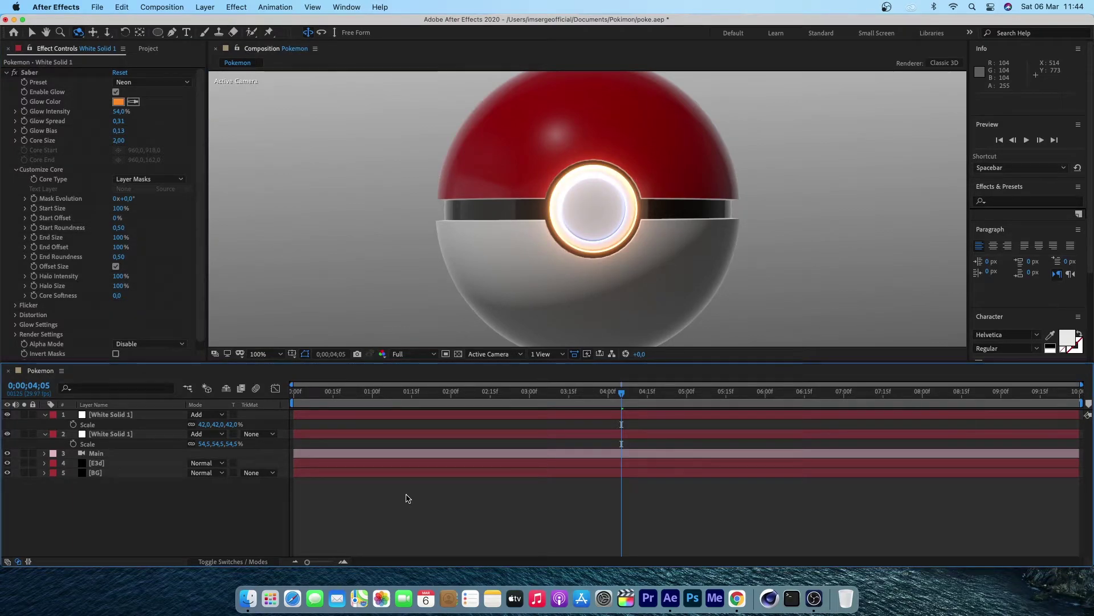
pyautogui.click(258, 354)
pyautogui.click(266, 371)
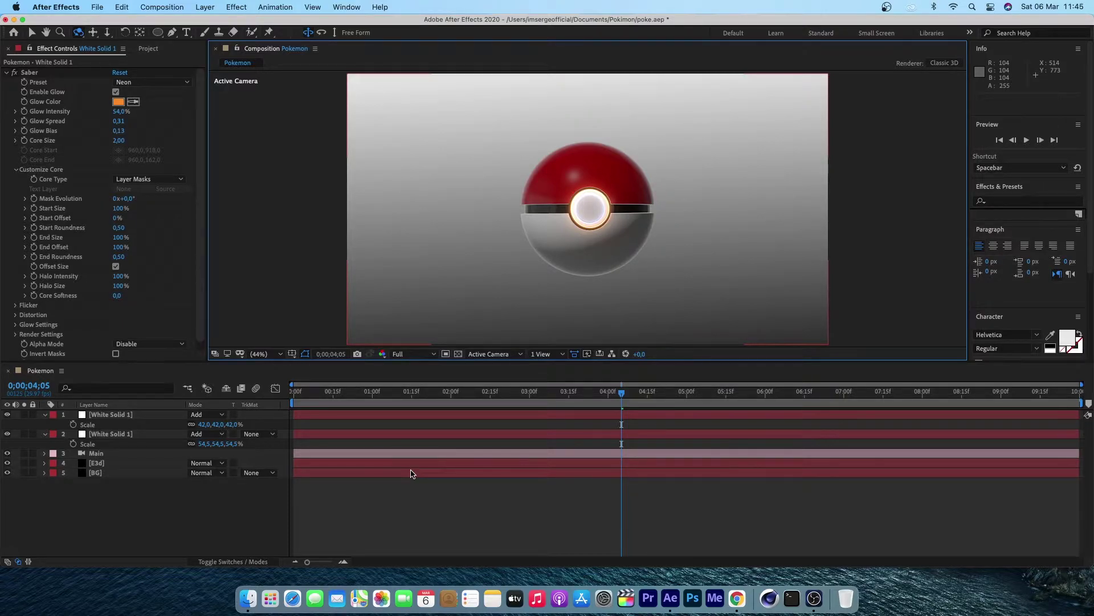
# - Enable keyframes at the first frame for the inner ring's Mask Evolution, Start Offset and End Offset
pyautogui.click(288, 398)
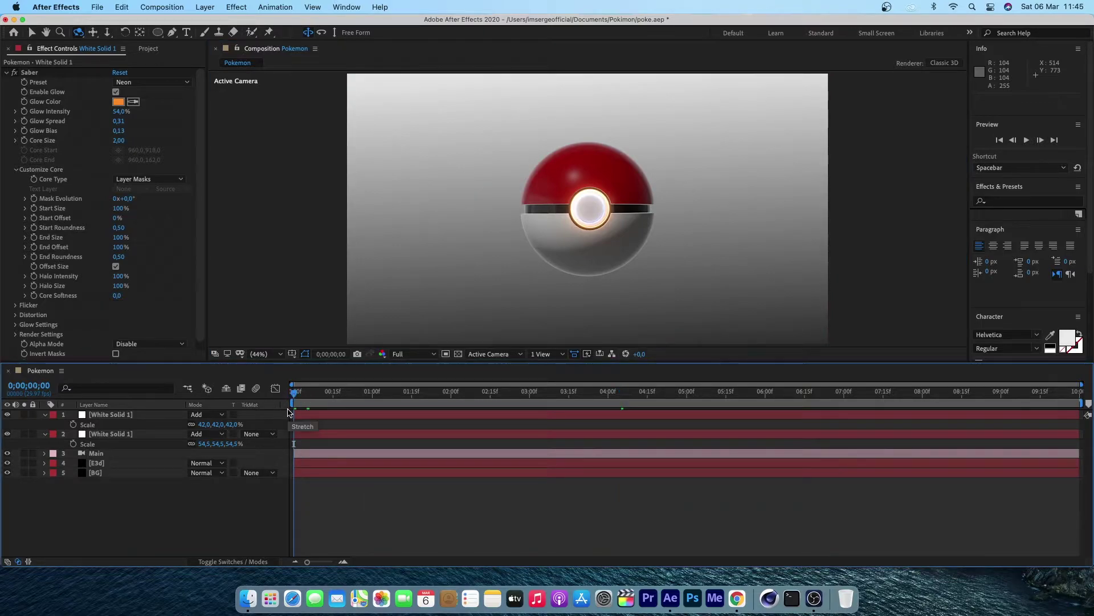
pyautogui.click(108, 417)
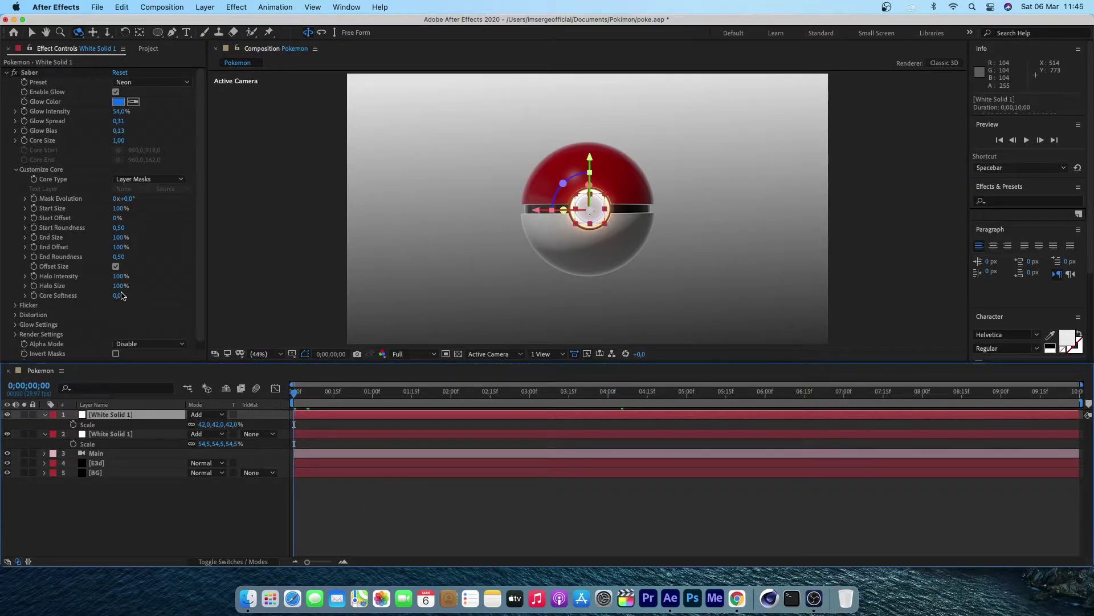
pyautogui.click(35, 200)
pyautogui.click(34, 218)
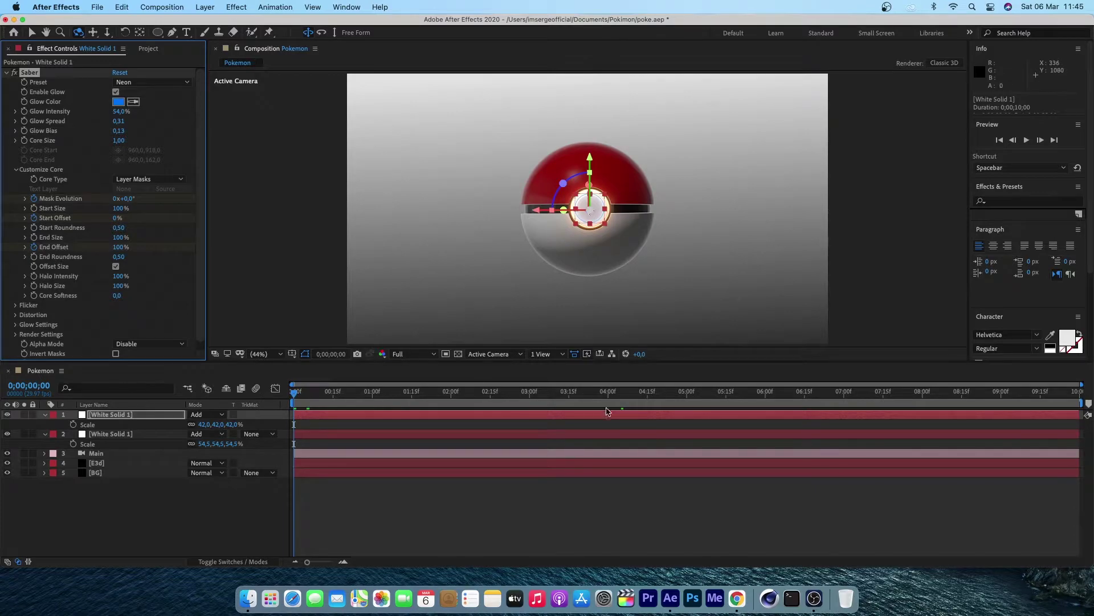
pyautogui.click(651, 408)
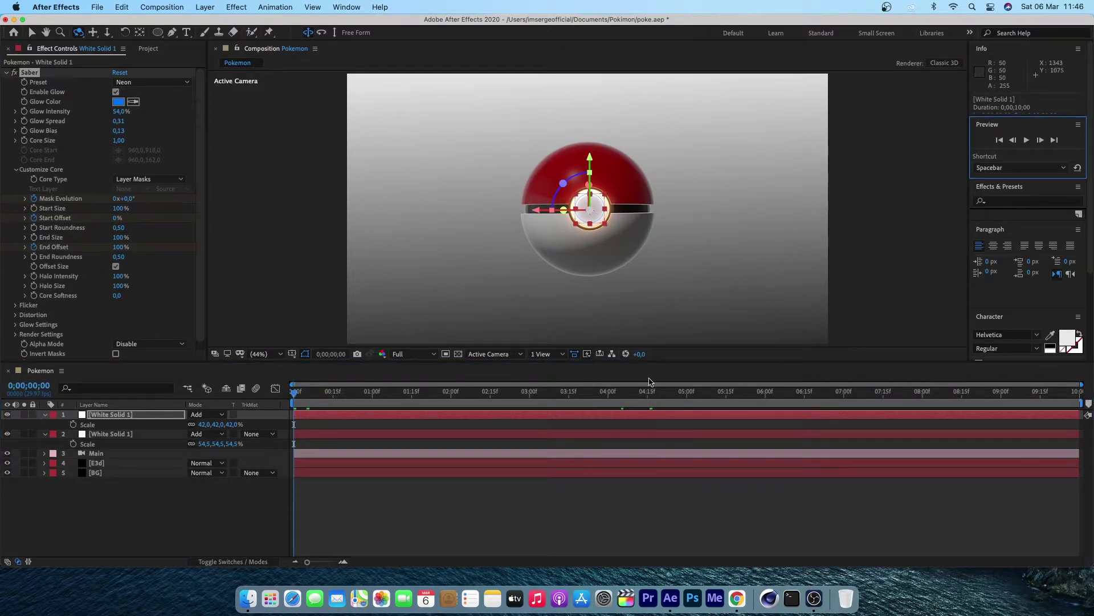
pyautogui.press('Home')
# - Set the inner ring's first-frame Mask Evolution to 45° and End Offset to 0%
pyautogui.click(125, 198)
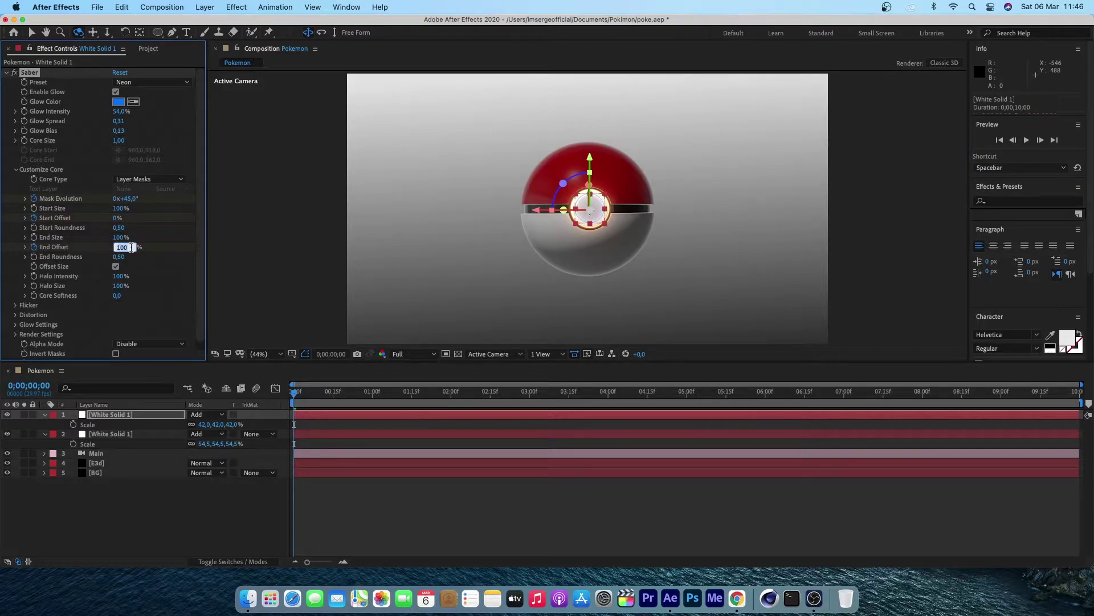
pyautogui.write('0')
pyautogui.press('Return')
# - At 5 seconds, set the inner ring's End Offset to 100% and its Mask Evolution to 2 revolutions plus 45°
pyautogui.click(687, 399)
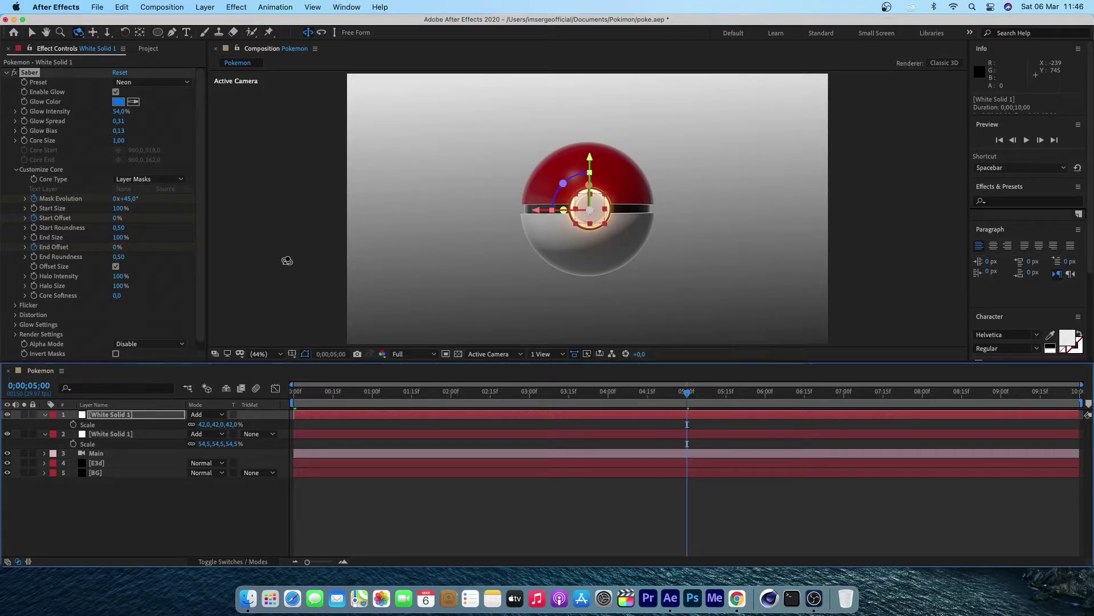
pyautogui.moveTo(116, 249); pyautogui.dragTo(176, 249)
pyautogui.click(115, 199)
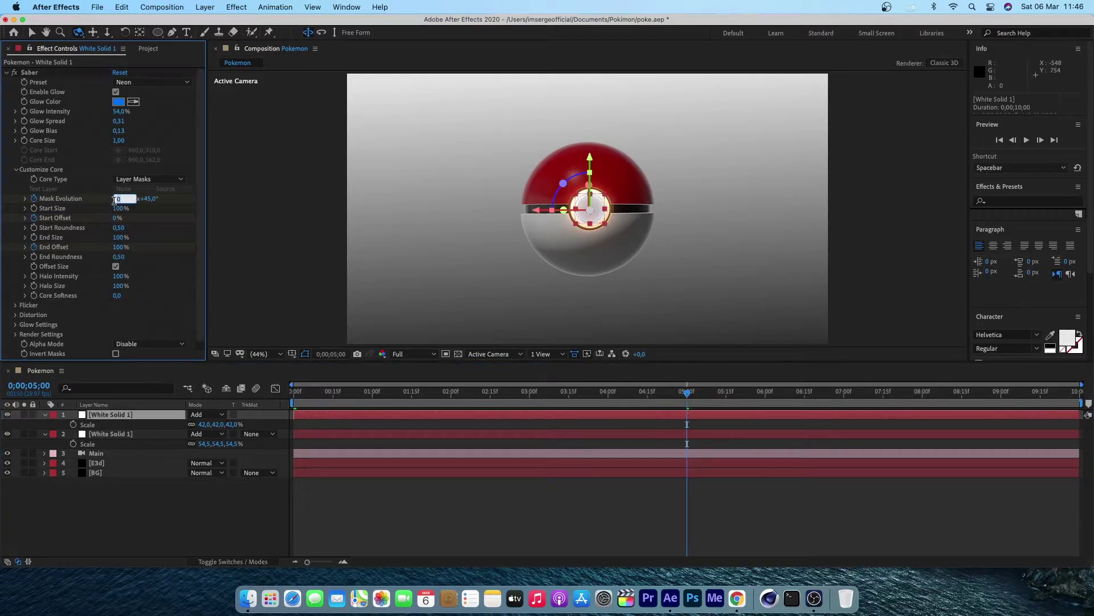
pyautogui.write('2')
pyautogui.press('Return')
# - Hide the outer ring and preview the inner ring's drawing animation
pyautogui.click(8, 434)
pyautogui.press('space')
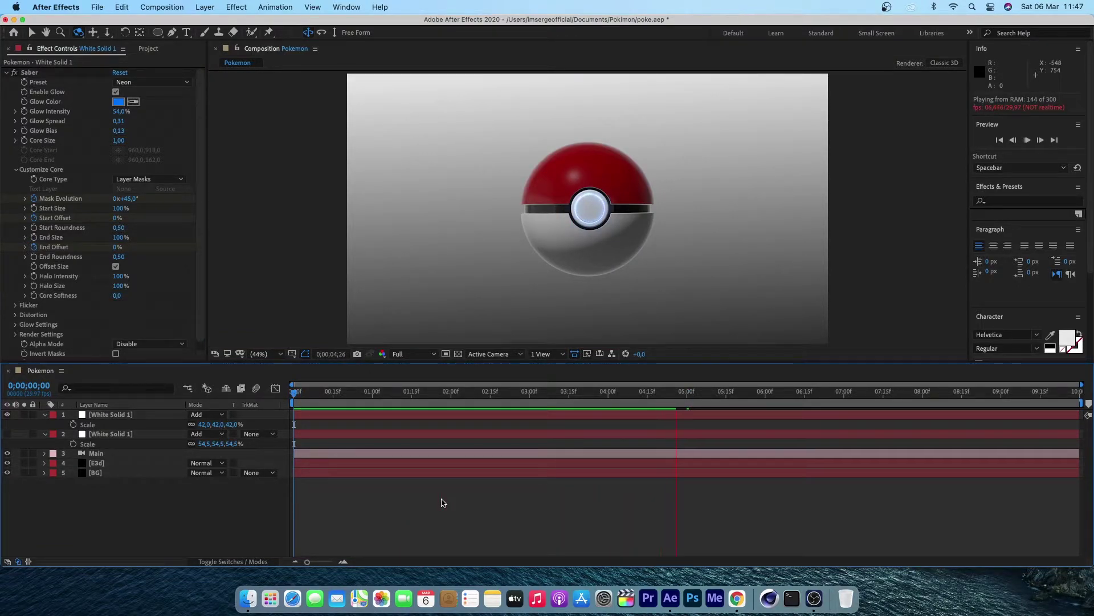
# - At the first frame, enable keyframes for the outer ring's Mask Evolution, Start Offset and End Offset, with evolution at 60° and End Offset at 0%
pyautogui.click(1000, 141)
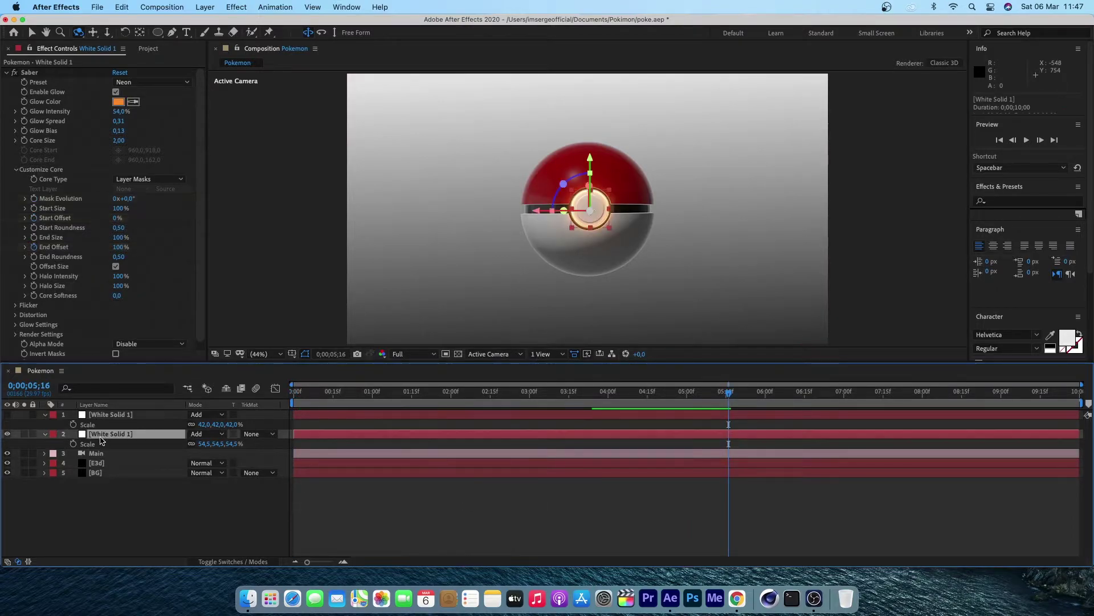
pyautogui.click(36, 252)
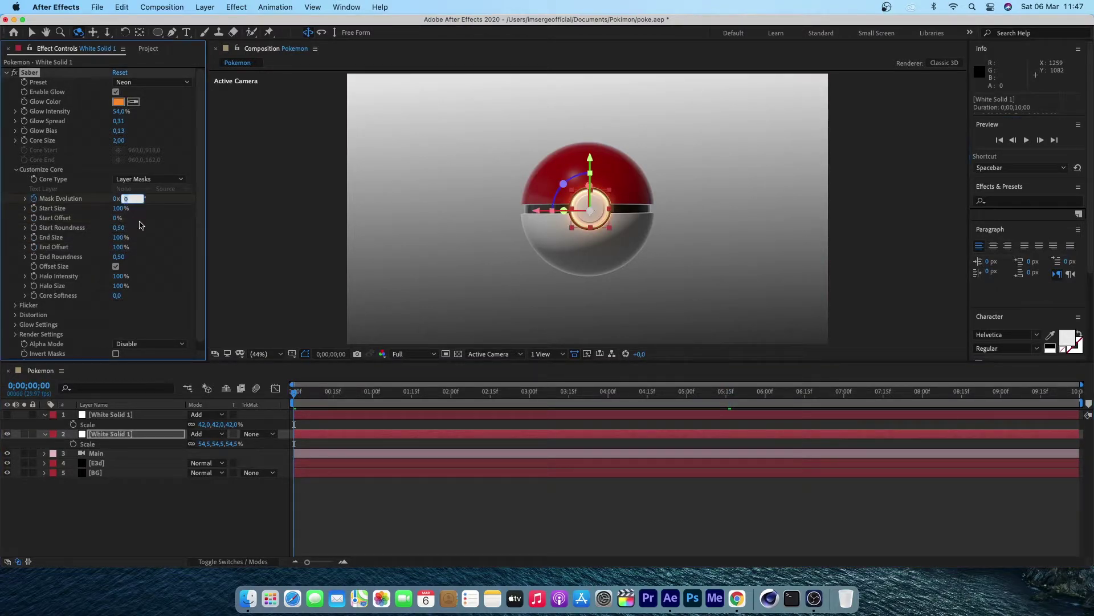
pyautogui.click(117, 247)
pyautogui.write('0')
pyautogui.press('Return')
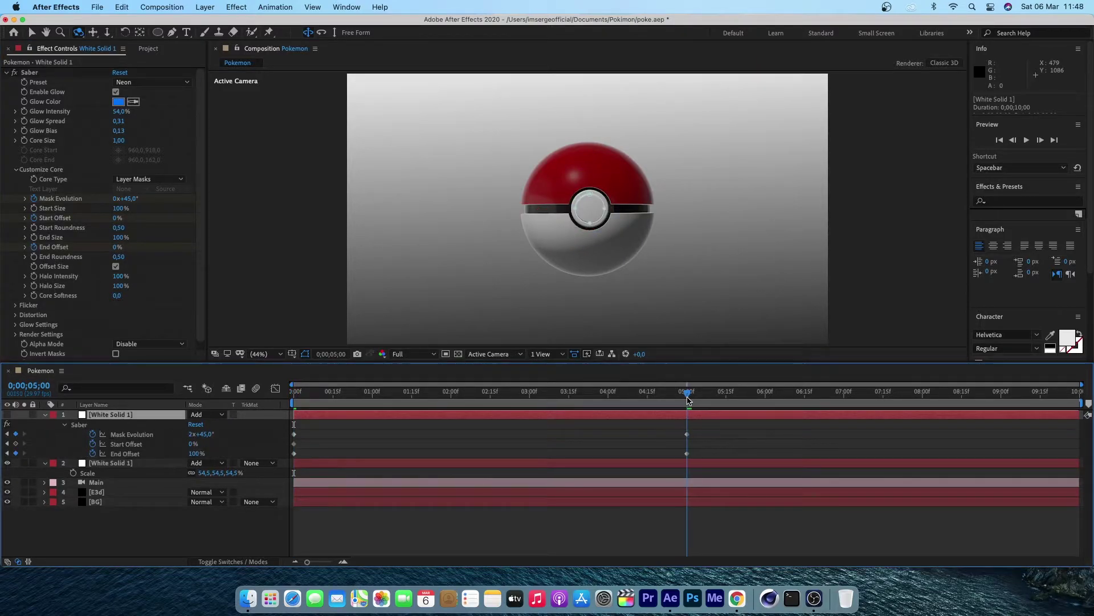
# - At 5 seconds, set the outer ring's End Offset to 100% and its Mask Evolution to 3 revolutions plus 60°
pyautogui.click(131, 463)
pyautogui.click(115, 248)
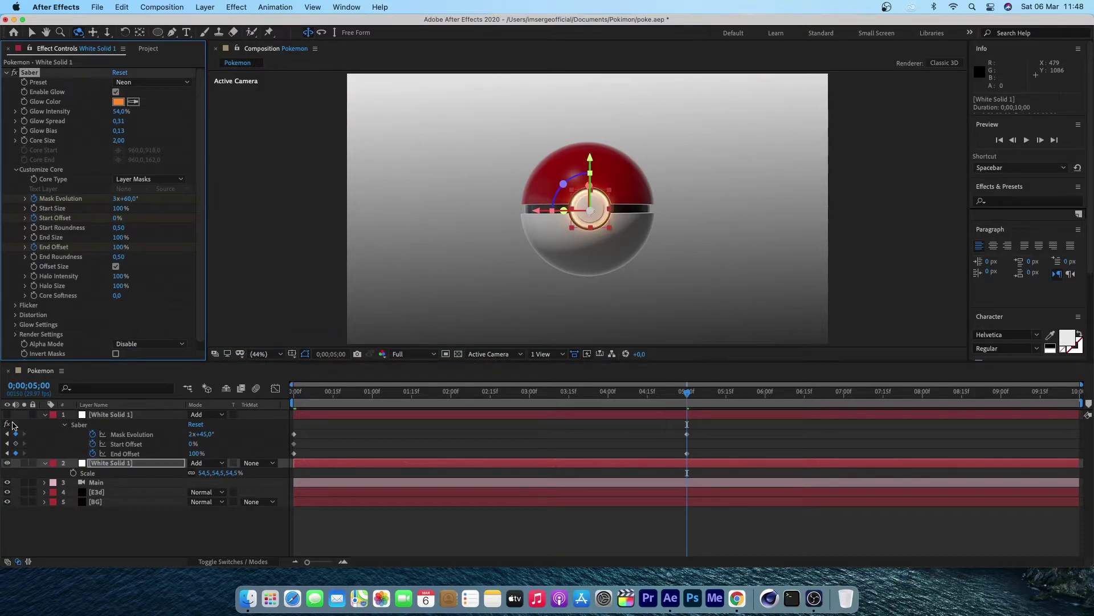
# - Preview the outer ring's animation alone and both rings together from the first frame
pyautogui.press('Home')
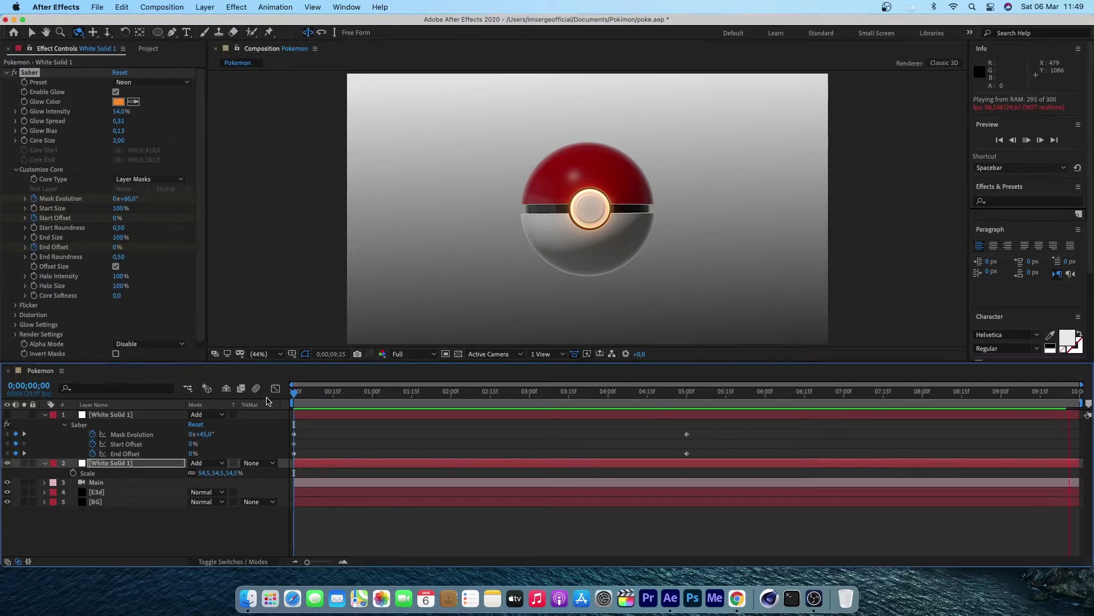
pyautogui.press('space')
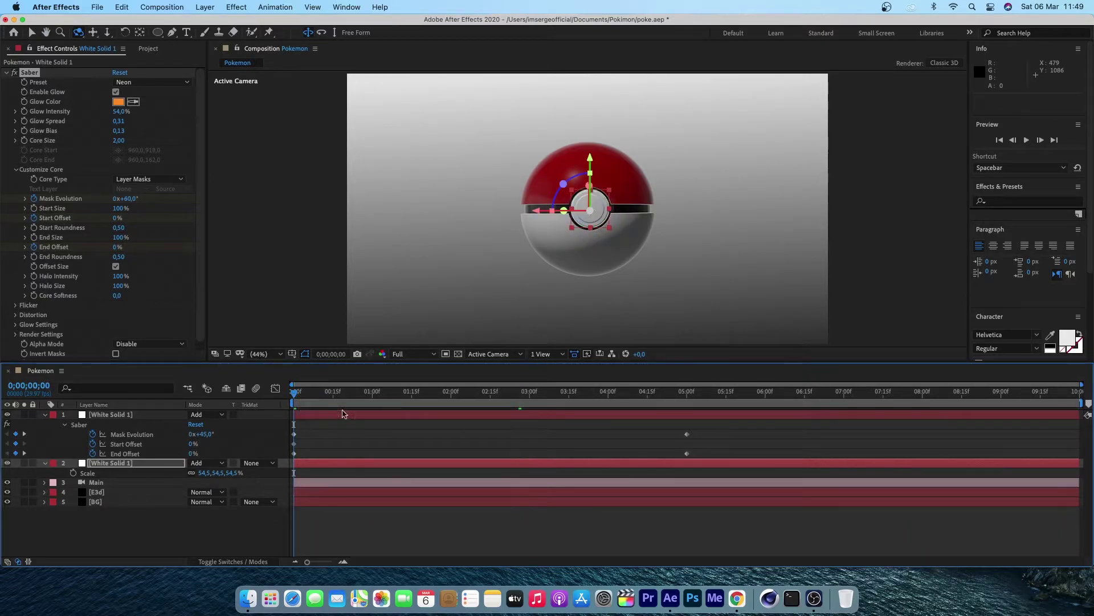
pyautogui.press('space')
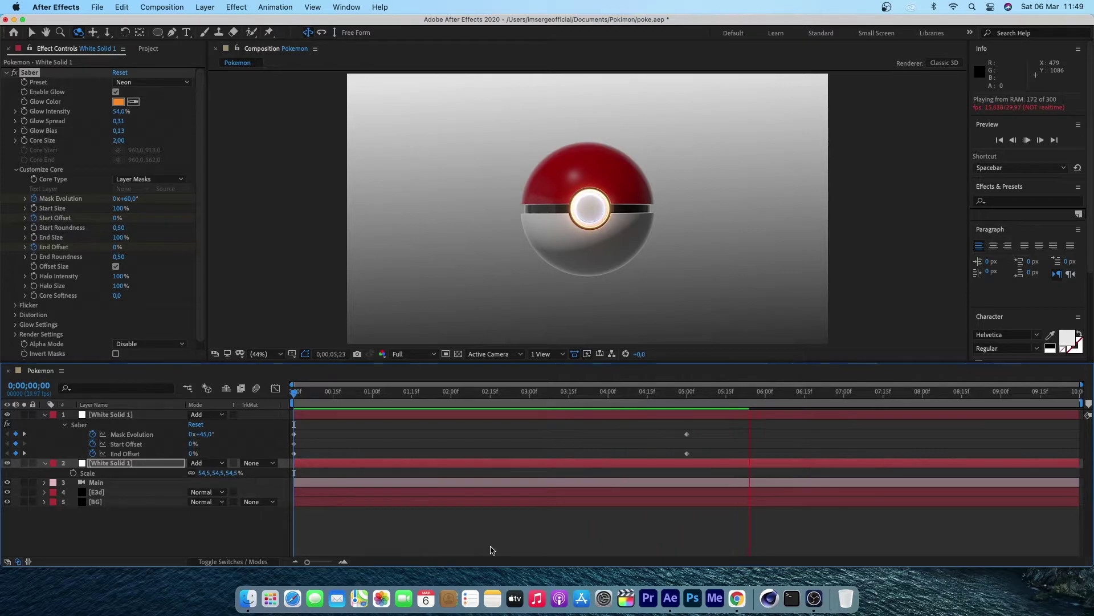
pyautogui.press('space')
# - Enable SSAO ambient occlusion in the E3d layer's render settings and play back the animation
pyautogui.click(101, 501)
pyautogui.click(101, 491)
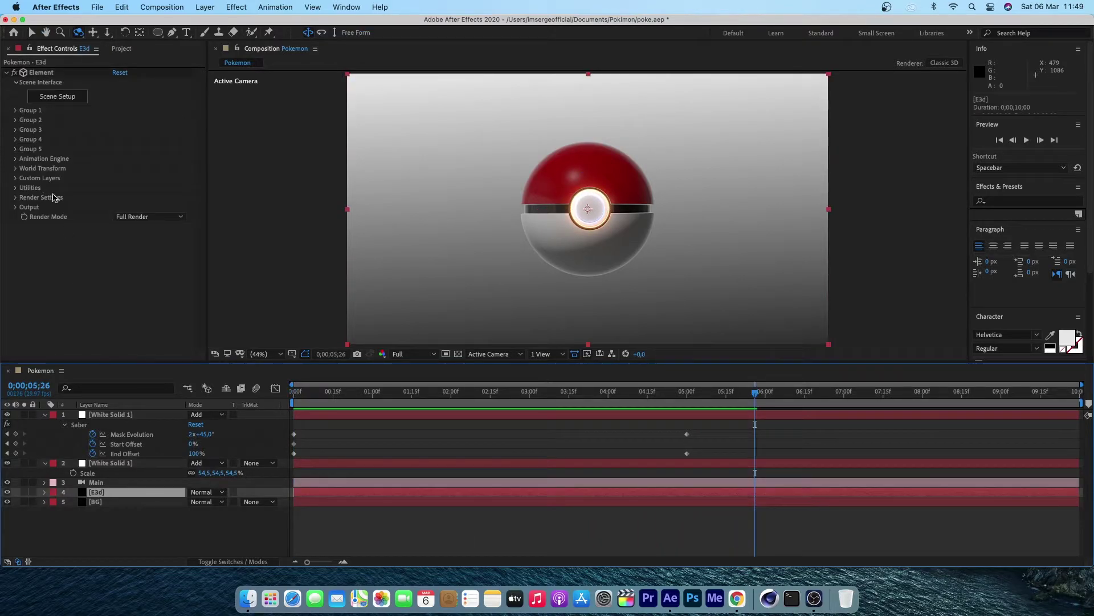
pyautogui.click(22, 198)
pyautogui.scroll(-3, 83, 257)
pyautogui.click(26, 239)
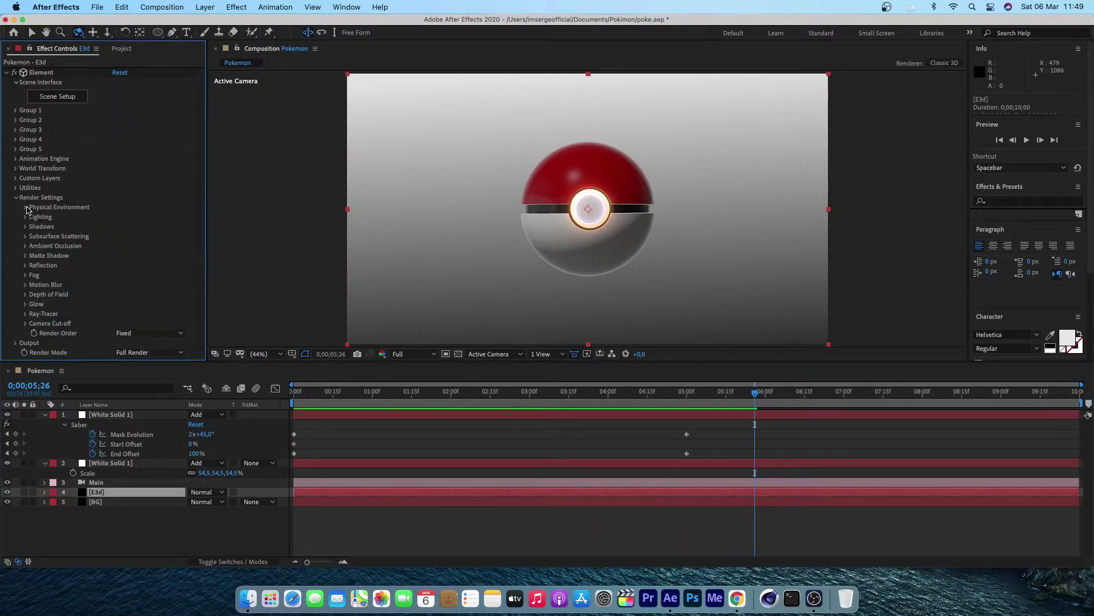
pyautogui.click(25, 209)
pyautogui.click(116, 219)
pyautogui.press('space')
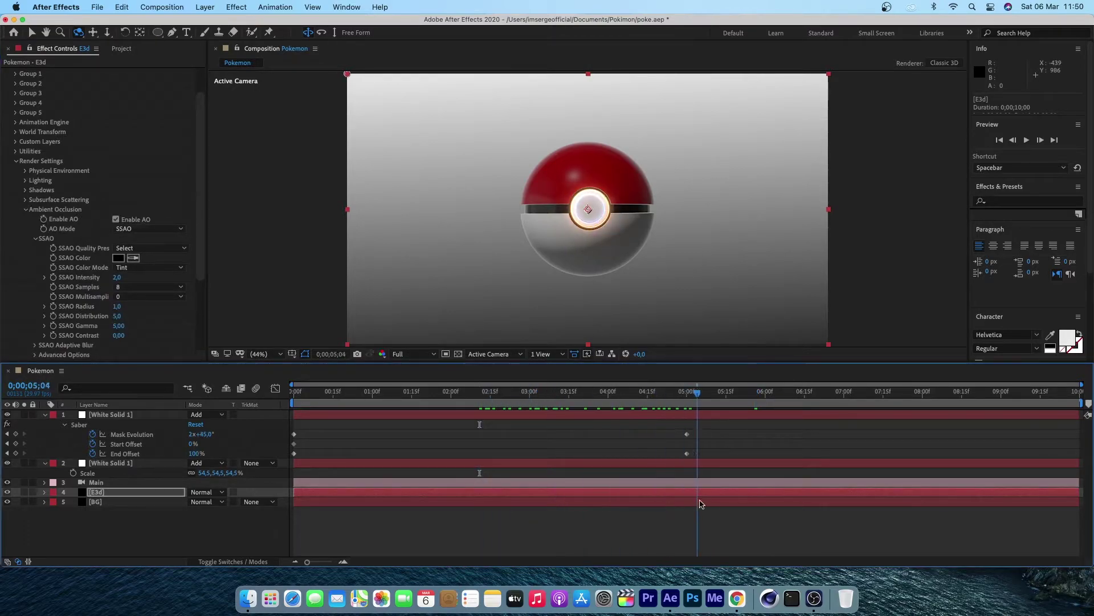
pyautogui.scroll(-1, 116, 356)
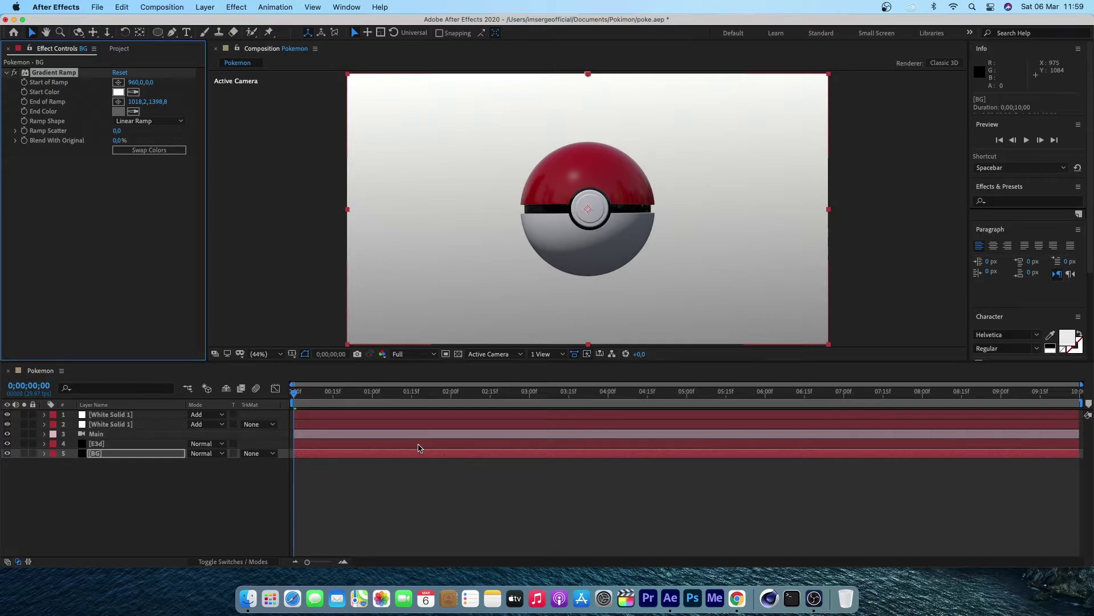
# - Open the E3d layer's Scene Setup and create a plane model in the Poké Ball's group folder
pyautogui.click(110, 454)
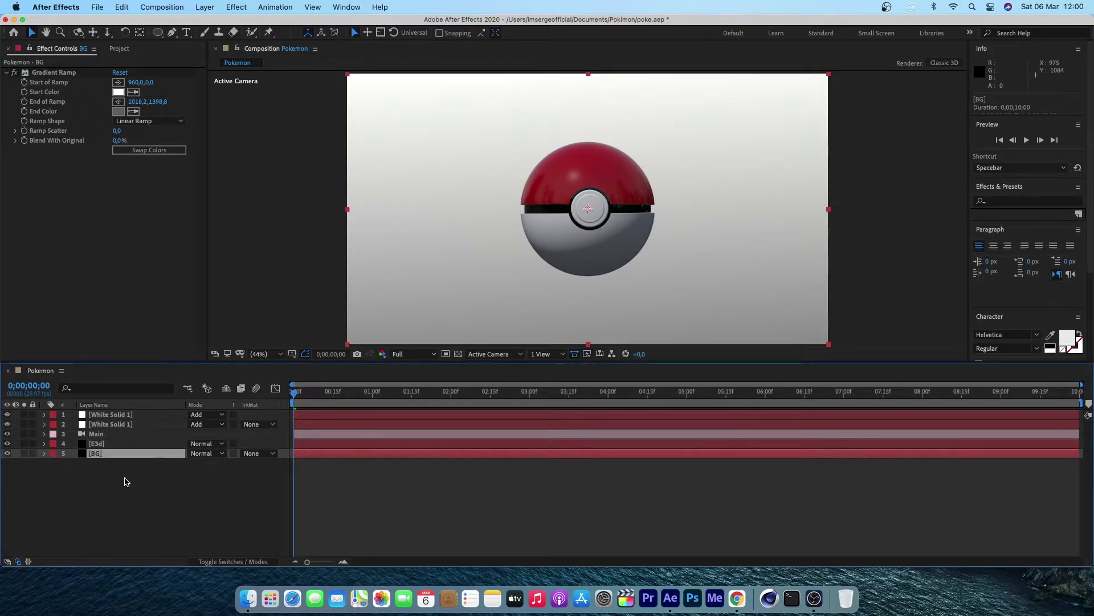
pyautogui.click(108, 444)
pyautogui.click(57, 96)
pyautogui.click(637, 197)
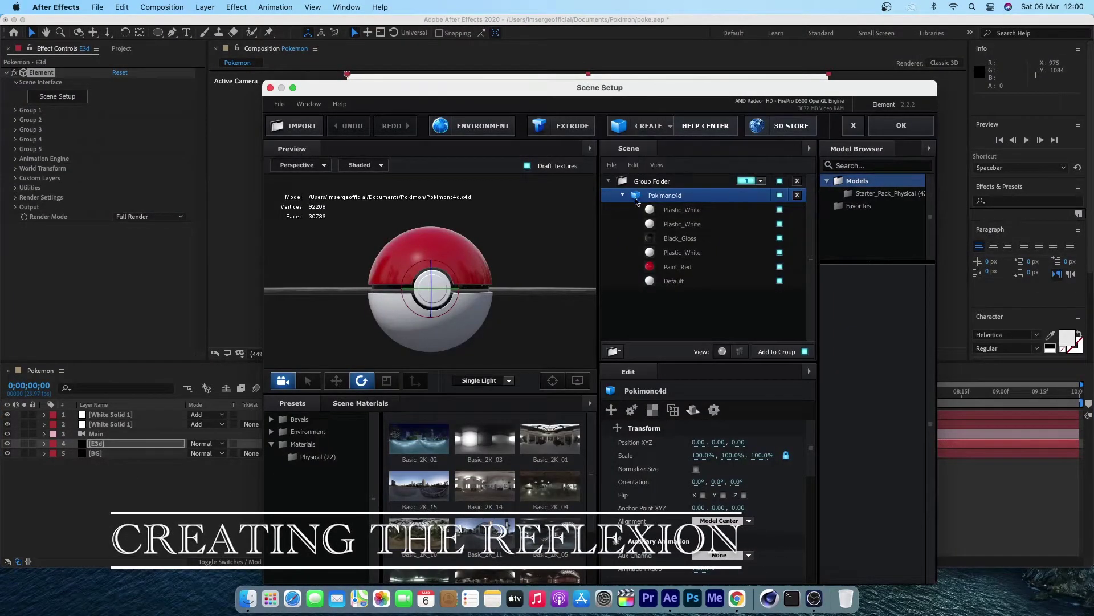
pyautogui.click(622, 195)
pyautogui.click(644, 125)
pyautogui.click(795, 156)
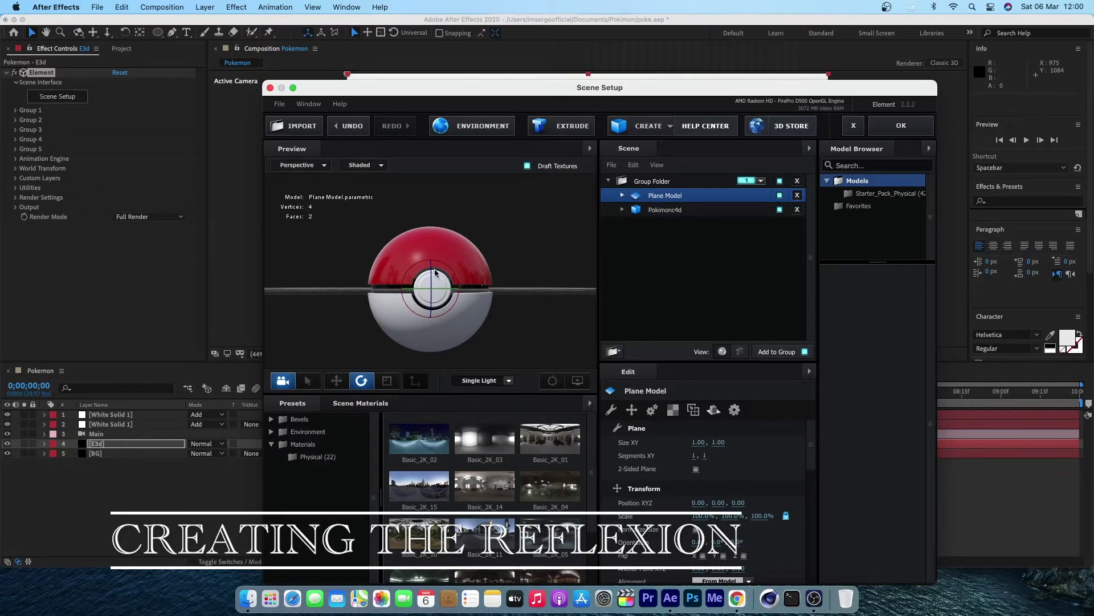
# - Turn off the preview grid and set the plane's Size XY to 50 by 50
pyautogui.scroll(-3, 498, 268)
pyautogui.moveTo(495, 264)
pyautogui.mouseDown()
pyautogui.moveTo(505, 264)
pyautogui.moveTo(484, 259)
pyautogui.mouseUp()
pyautogui.click(577, 380)
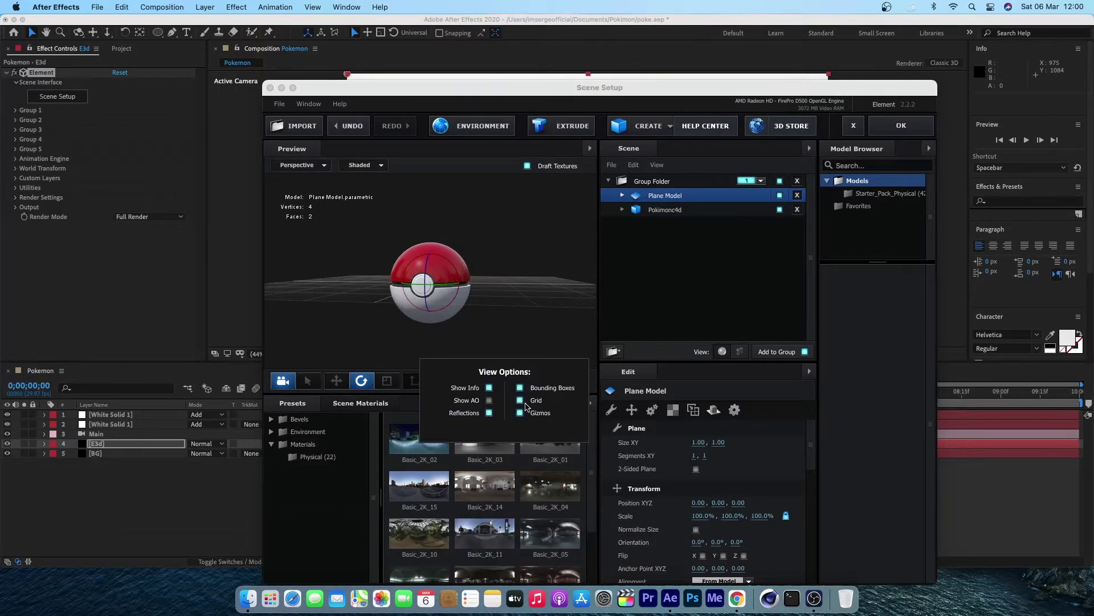
pyautogui.click(525, 403)
pyautogui.moveTo(699, 442); pyautogui.dragTo(929, 459)
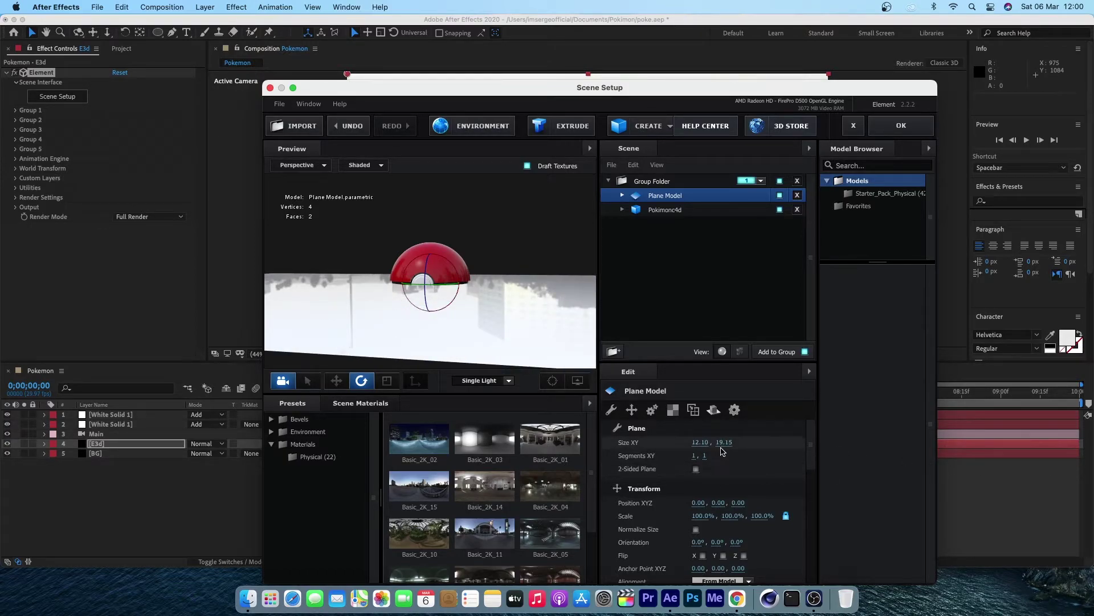
pyautogui.click(724, 443)
pyautogui.write('50')
pyautogui.press('Return')
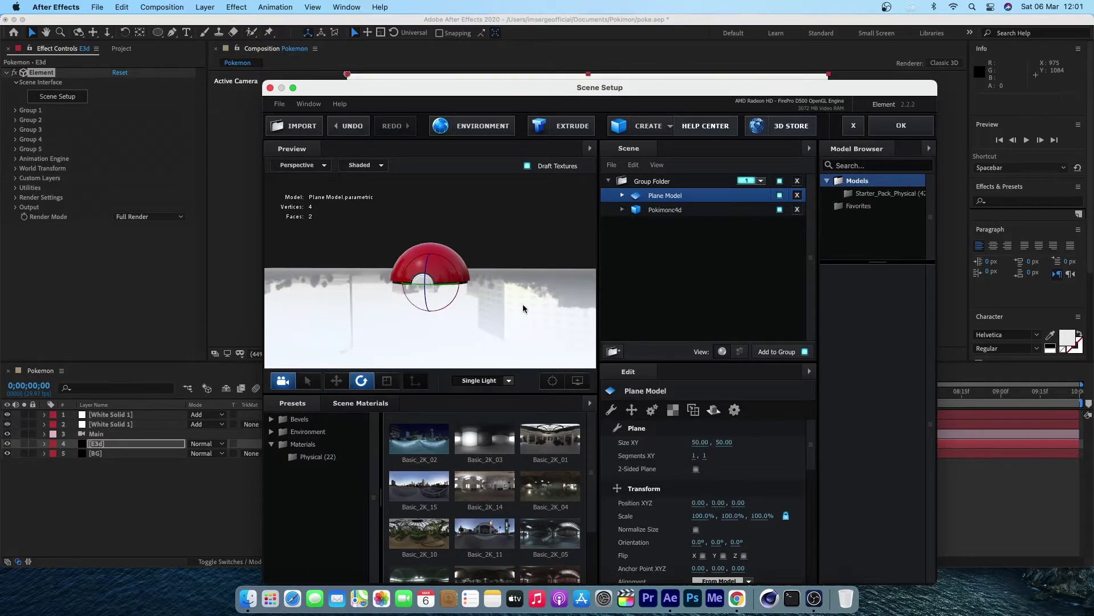
# - Lower the plane to the underside of the ball, at a Y position of about -1.02, and apply the scene
pyautogui.moveTo(523, 305); pyautogui.dragTo(557, 238)
pyautogui.click(336, 380)
pyautogui.click(308, 380)
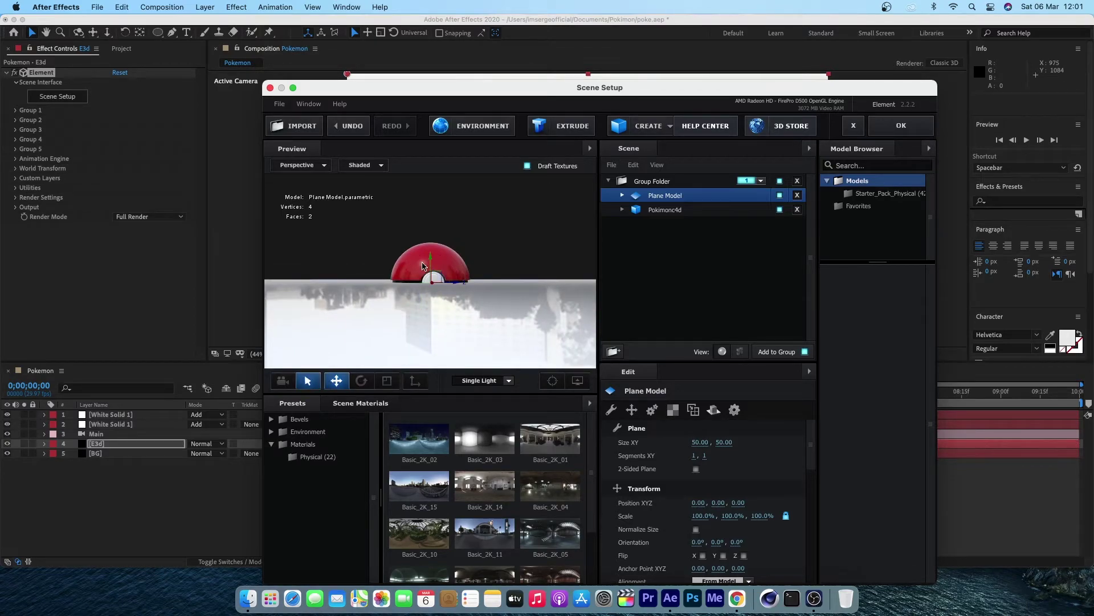
pyautogui.moveTo(430, 257); pyautogui.dragTo(509, 241)
pyautogui.click(361, 380)
pyautogui.click(283, 381)
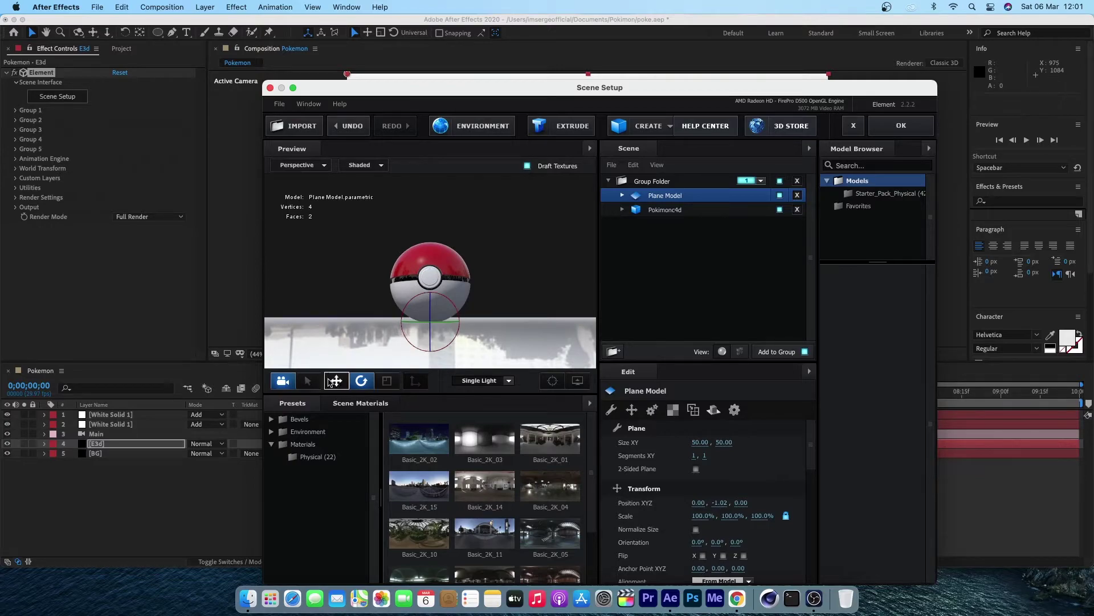
pyautogui.click(896, 130)
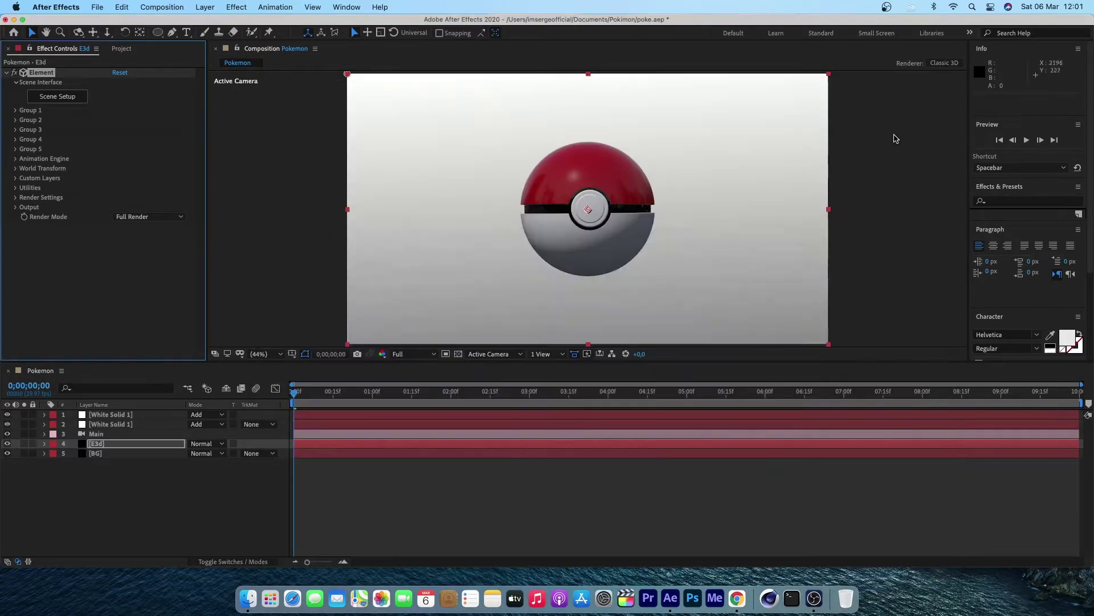
# - Browse the Physical material presets in Scene Setup, move Plane Model below Pokimonc4d in the group and apply the scene
pyautogui.click(131, 453)
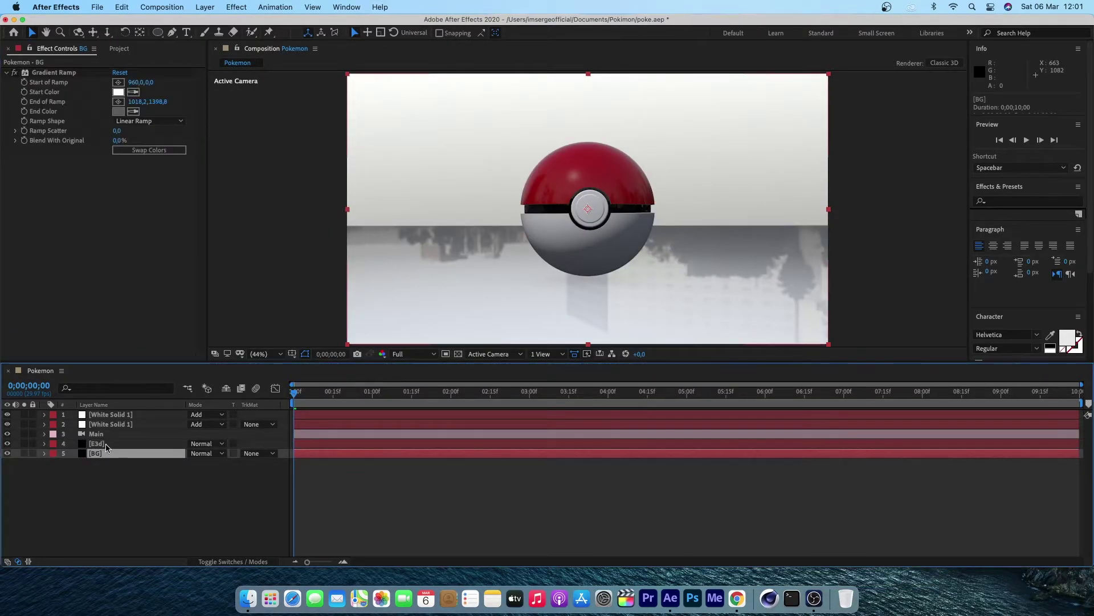
pyautogui.click(107, 445)
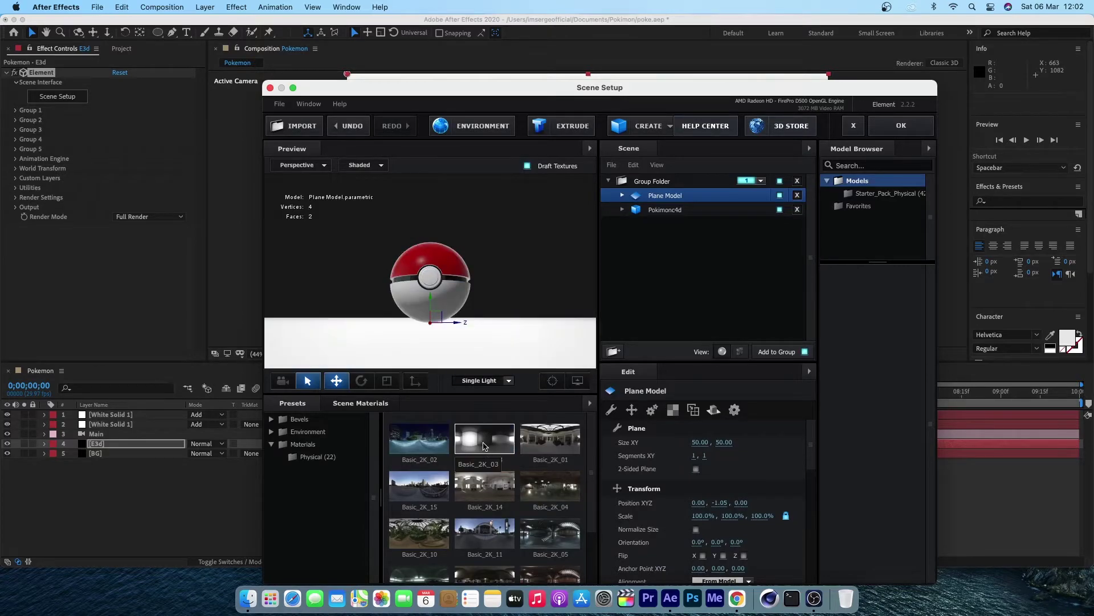
pyautogui.click(317, 457)
pyautogui.scroll(-3, 479, 477)
pyautogui.click(303, 431)
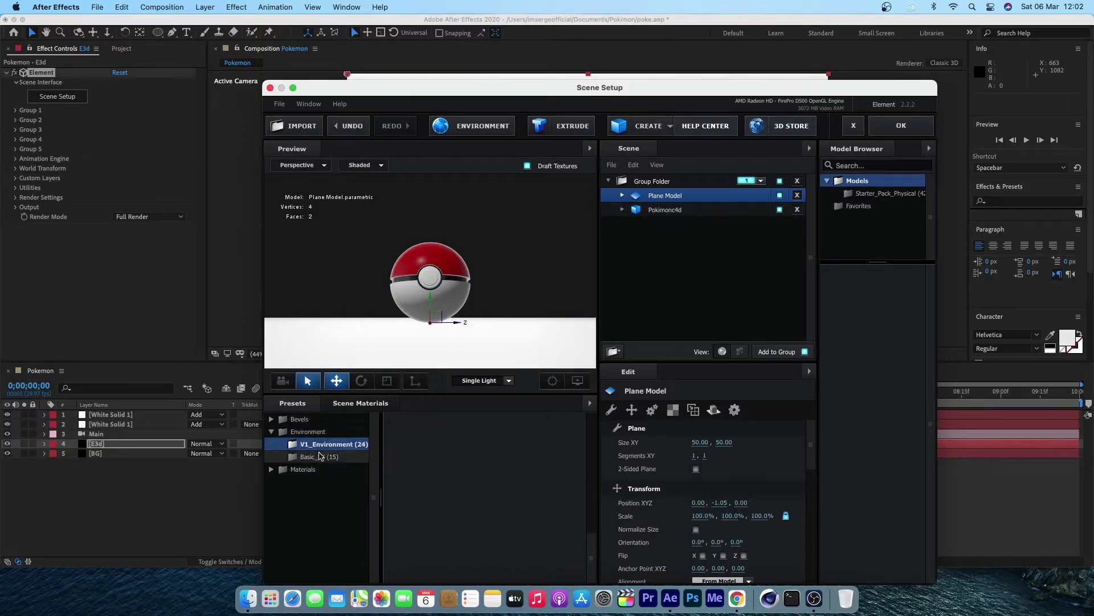
pyautogui.click(303, 469)
pyautogui.scroll(7, 418, 483)
pyautogui.scroll(-3, 452, 489)
pyautogui.moveTo(661, 196); pyautogui.dragTo(656, 228)
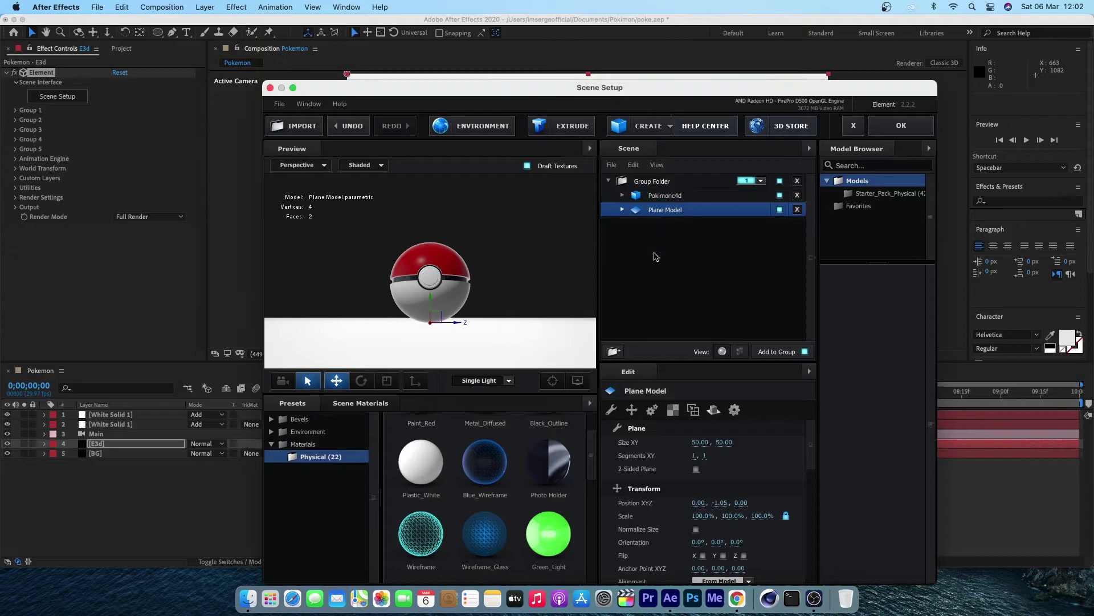
pyautogui.click(900, 125)
# - Examine the Reflect Mode settings of the ball and plane models and the advanced options of the plane's Default material
pyautogui.click(57, 95)
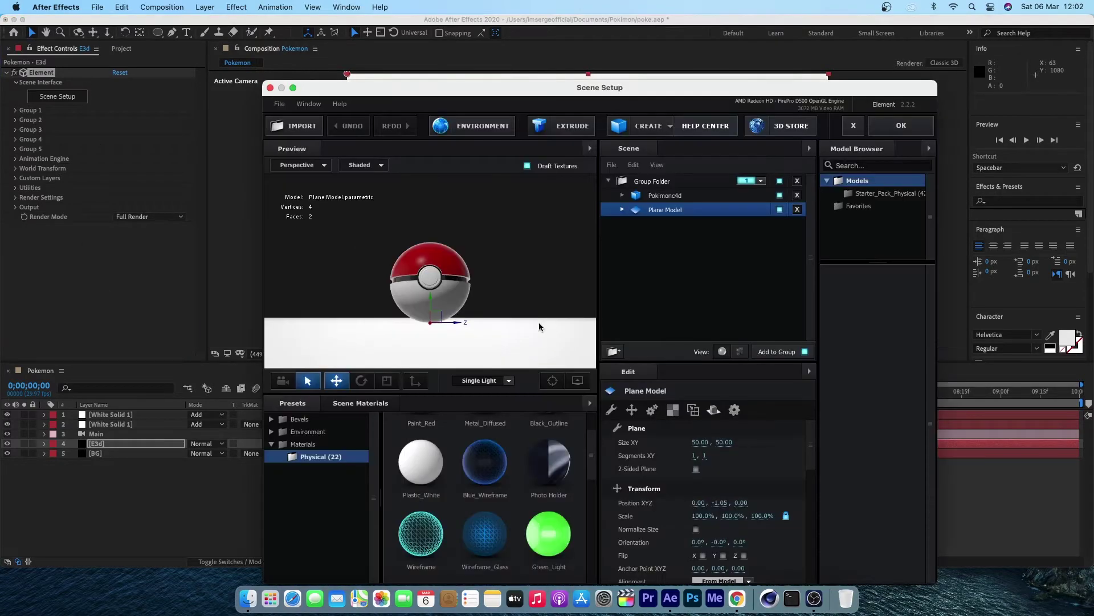
pyautogui.click(361, 380)
pyautogui.moveTo(532, 234); pyautogui.dragTo(531, 271)
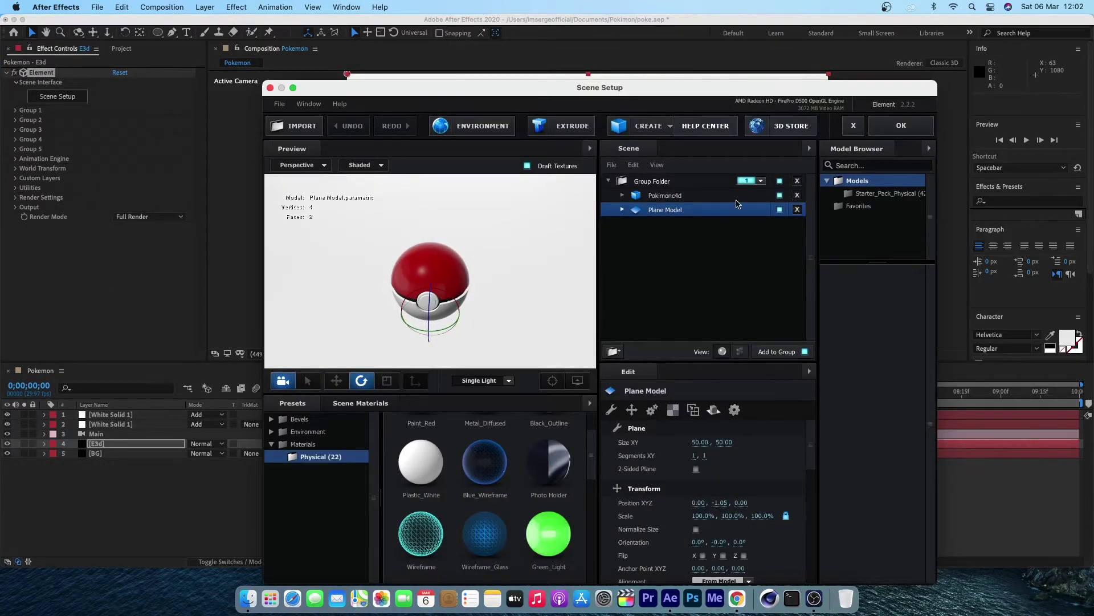
pyautogui.click(900, 126)
pyautogui.click(677, 198)
pyautogui.scroll(-5, 752, 472)
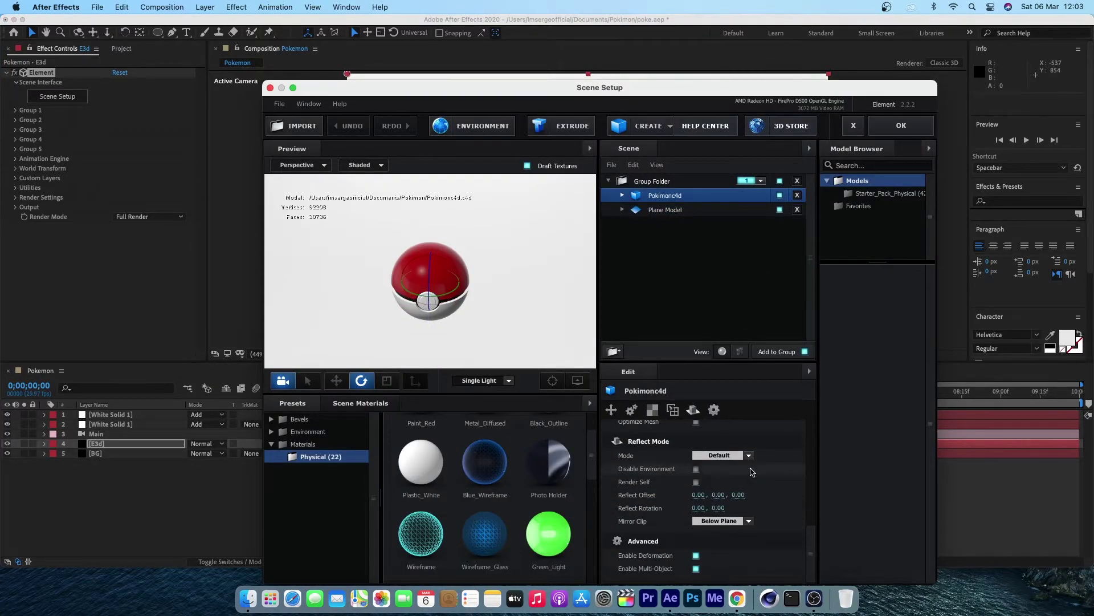
pyautogui.click(677, 211)
pyautogui.scroll(-5, 756, 475)
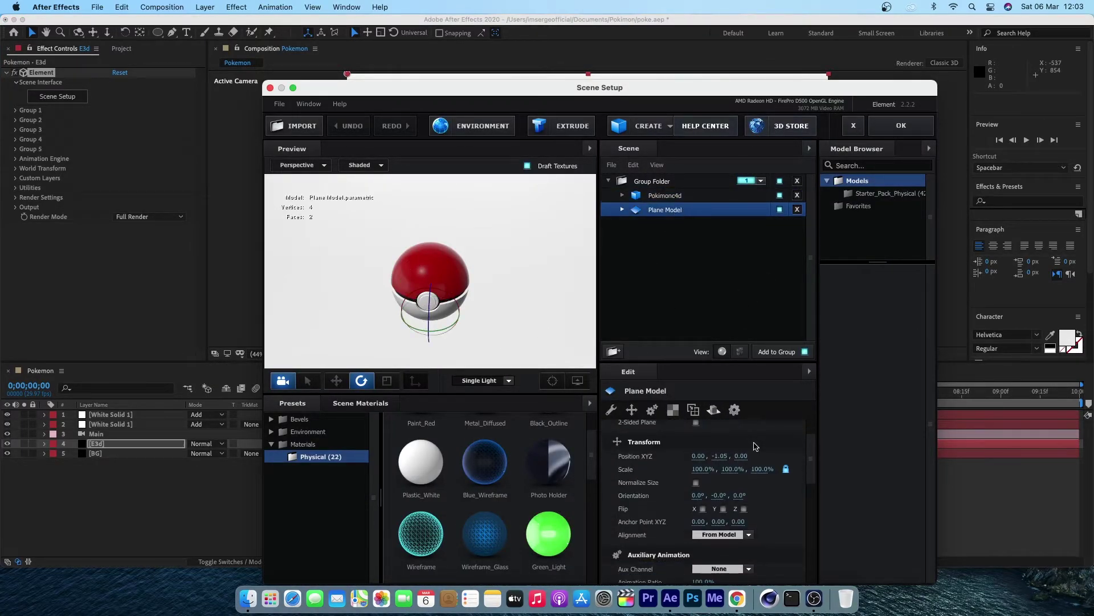
pyautogui.scroll(-5, 756, 476)
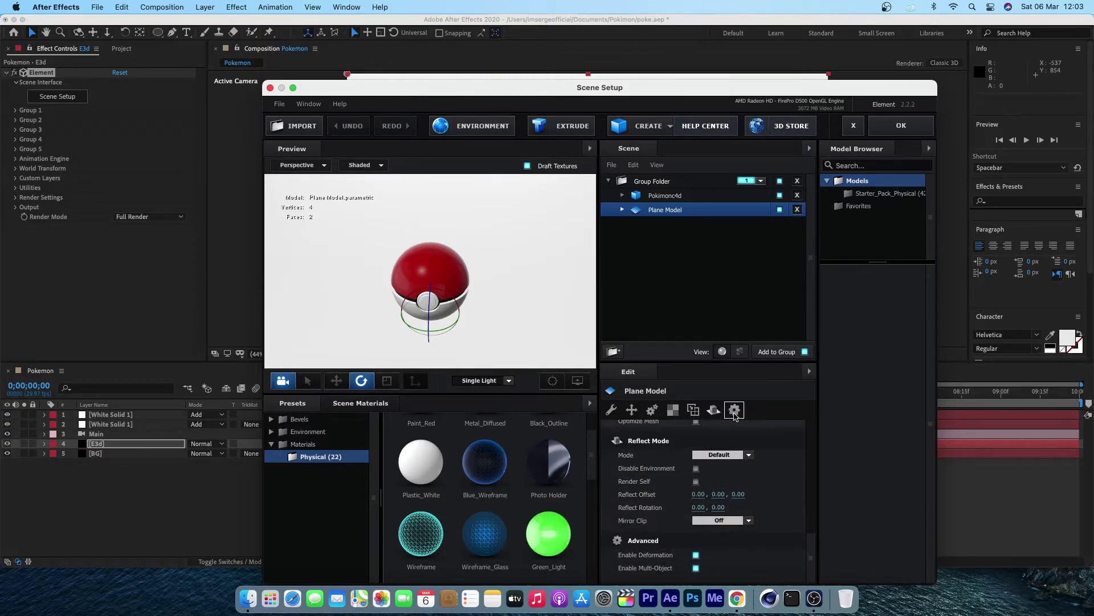
pyautogui.click(622, 210)
pyautogui.click(673, 223)
pyautogui.scroll(-5, 712, 501)
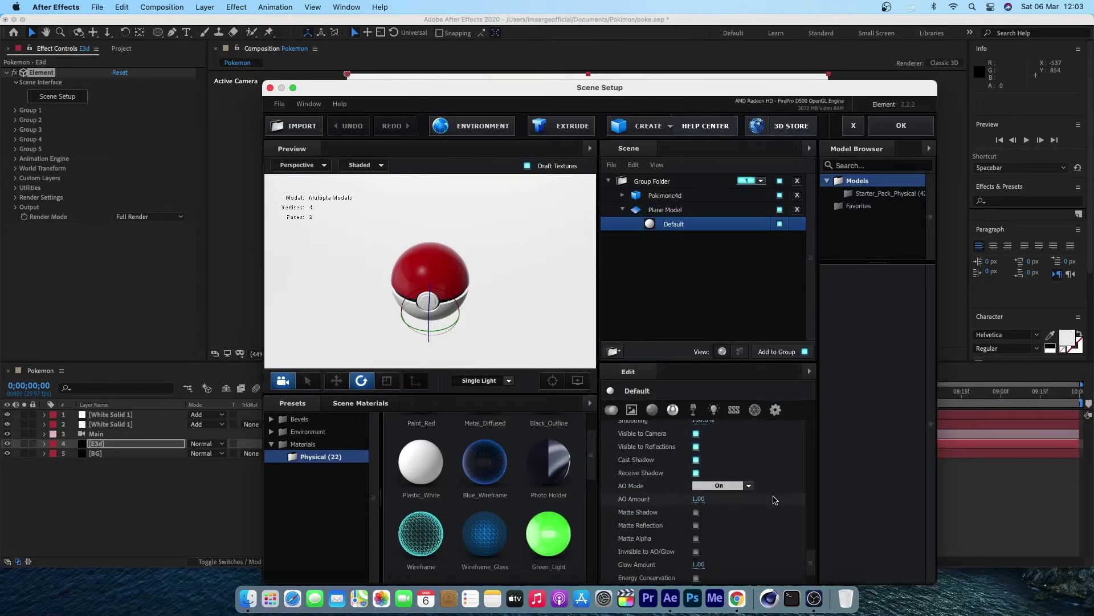
pyautogui.click(900, 125)
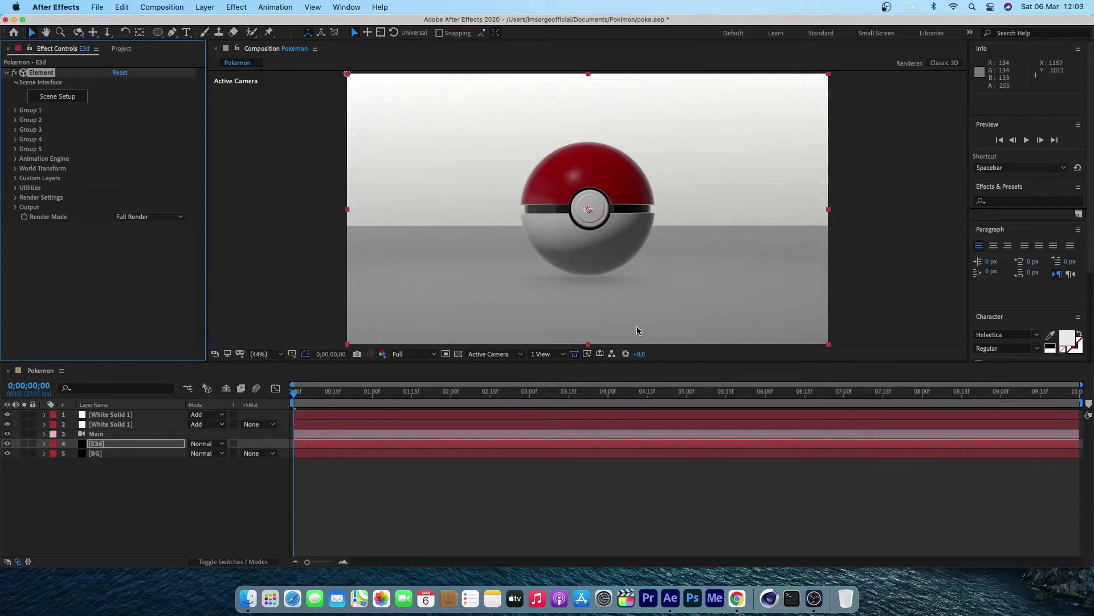
# - At frame 17, nudge the plane's height beneath the ball, enable Matte Reflection on its Default material and apply the scene
pyautogui.moveTo(318, 393); pyautogui.dragTo(341, 411)
pyautogui.click(68, 100)
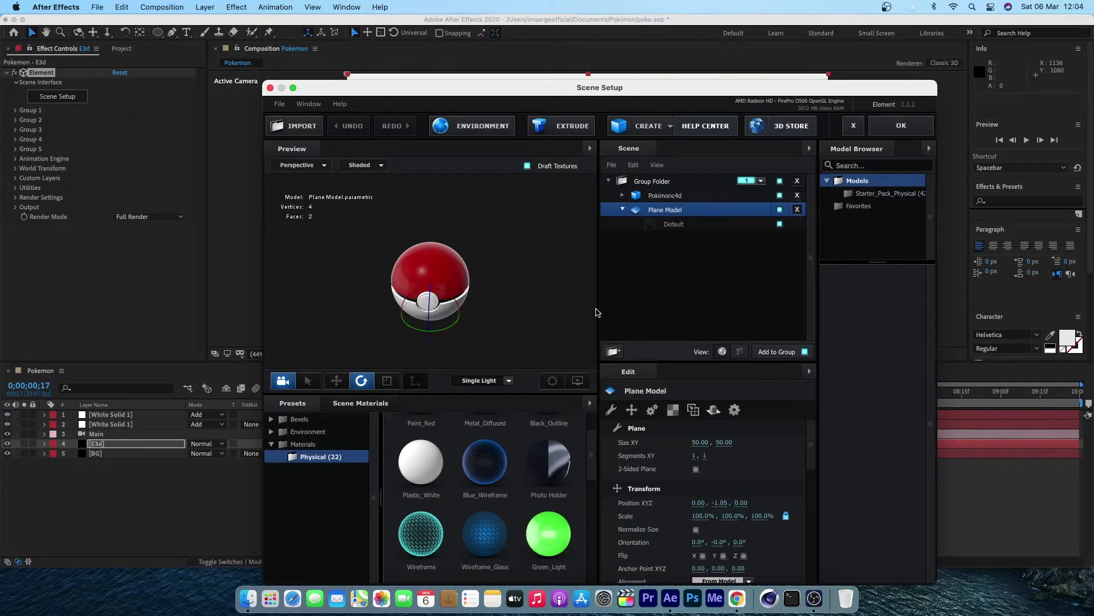
pyautogui.click(710, 412)
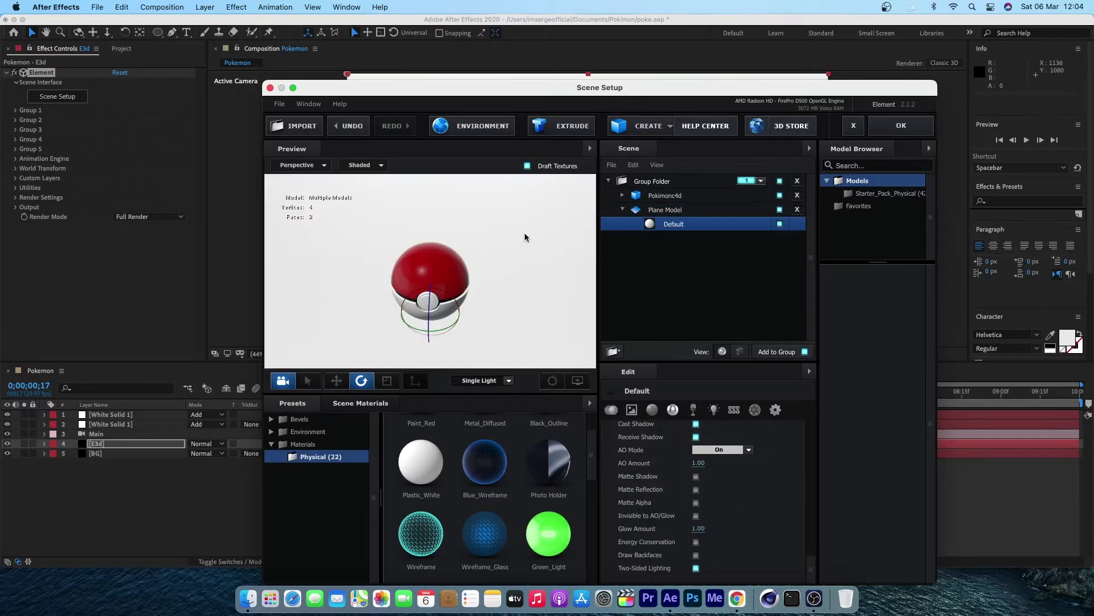
pyautogui.moveTo(524, 233); pyautogui.dragTo(554, 339)
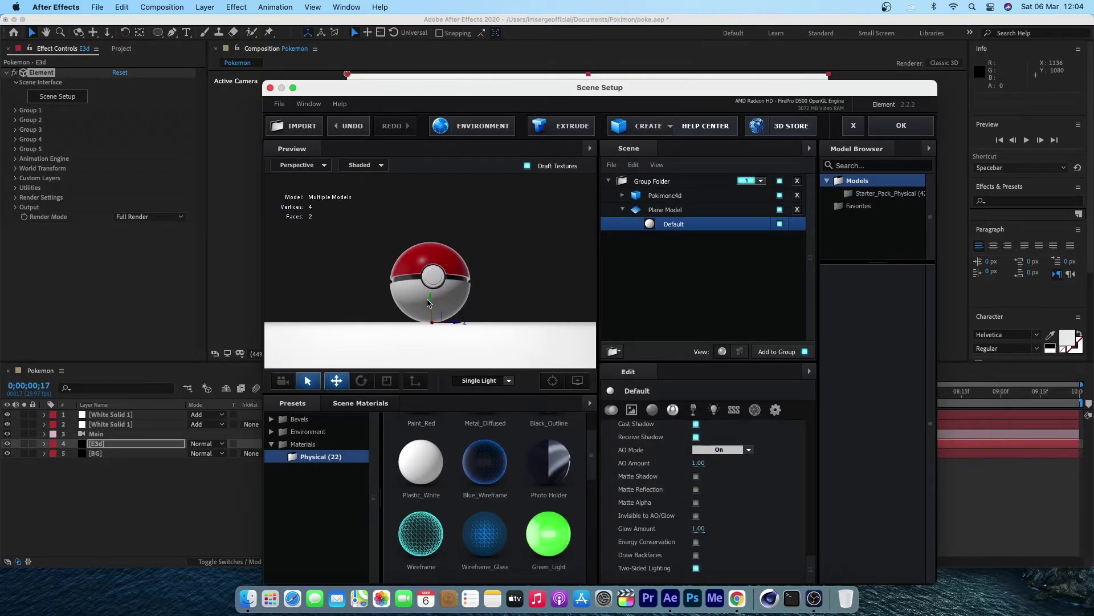
pyautogui.click(283, 381)
pyautogui.press('super+z')
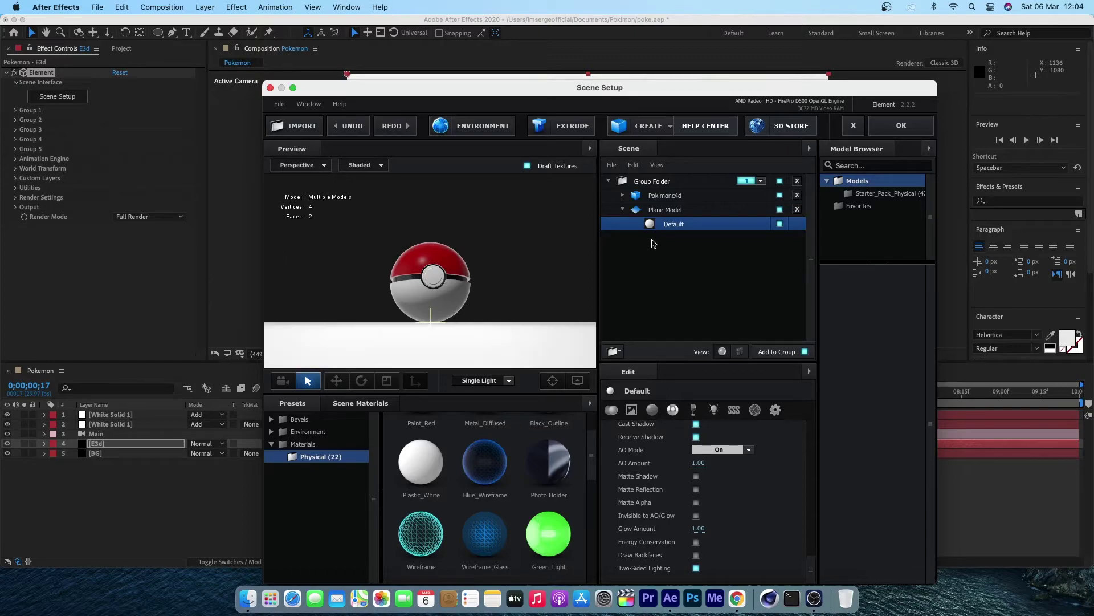
pyautogui.click(656, 210)
pyautogui.moveTo(430, 303); pyautogui.dragTo(431, 300)
pyautogui.click(695, 223)
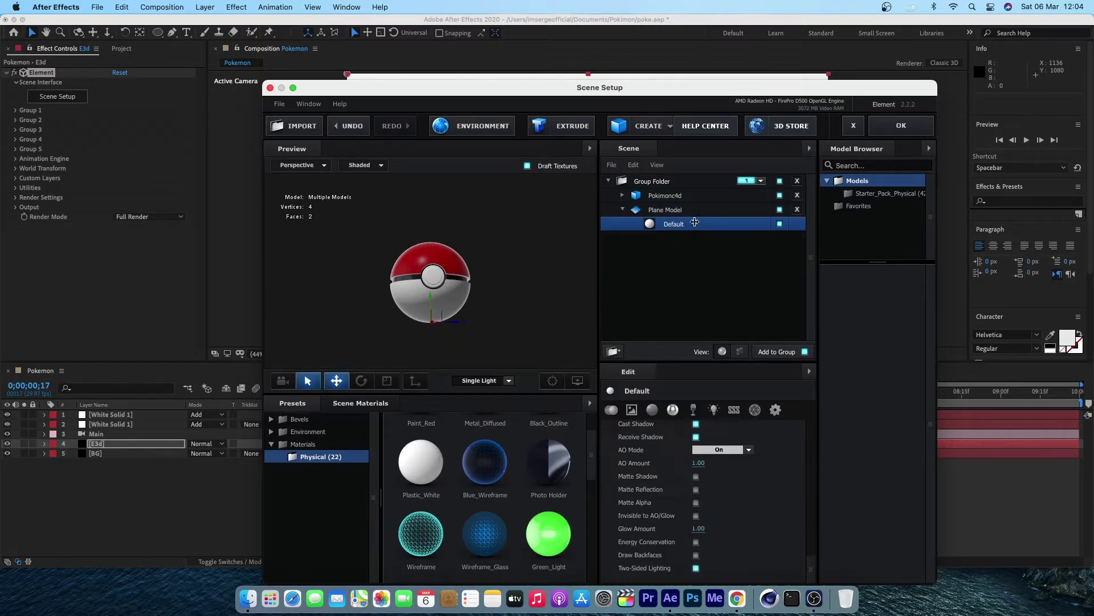
pyautogui.click(695, 490)
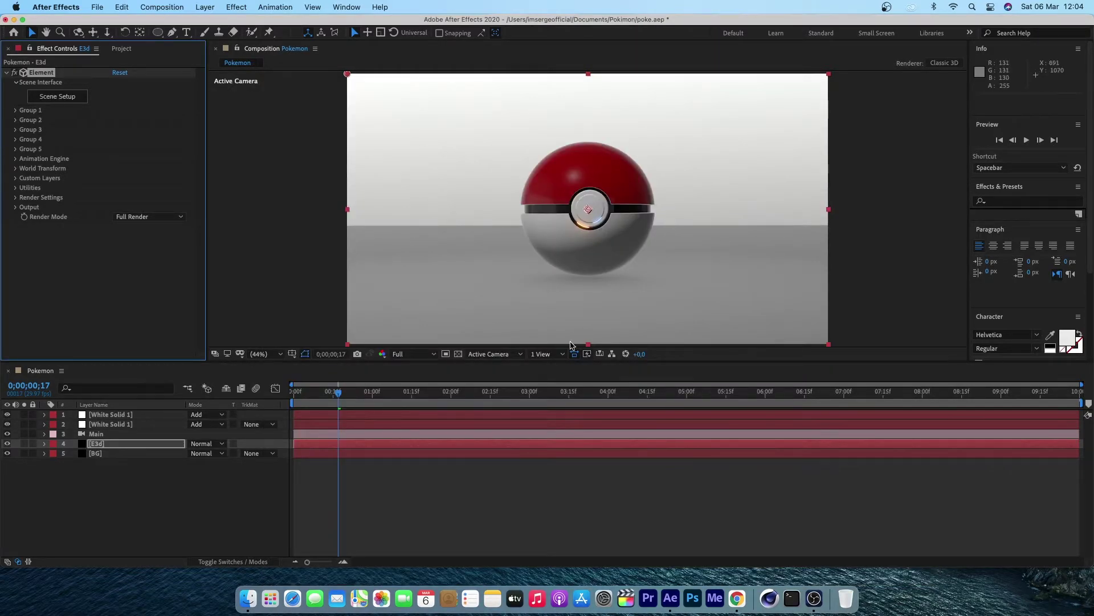
# - Sample the grey of the floor plane as the Start Color of the BG layer's Gradient Ramp
pyautogui.click(365, 453)
pyautogui.click(133, 91)
pyautogui.click(452, 238)
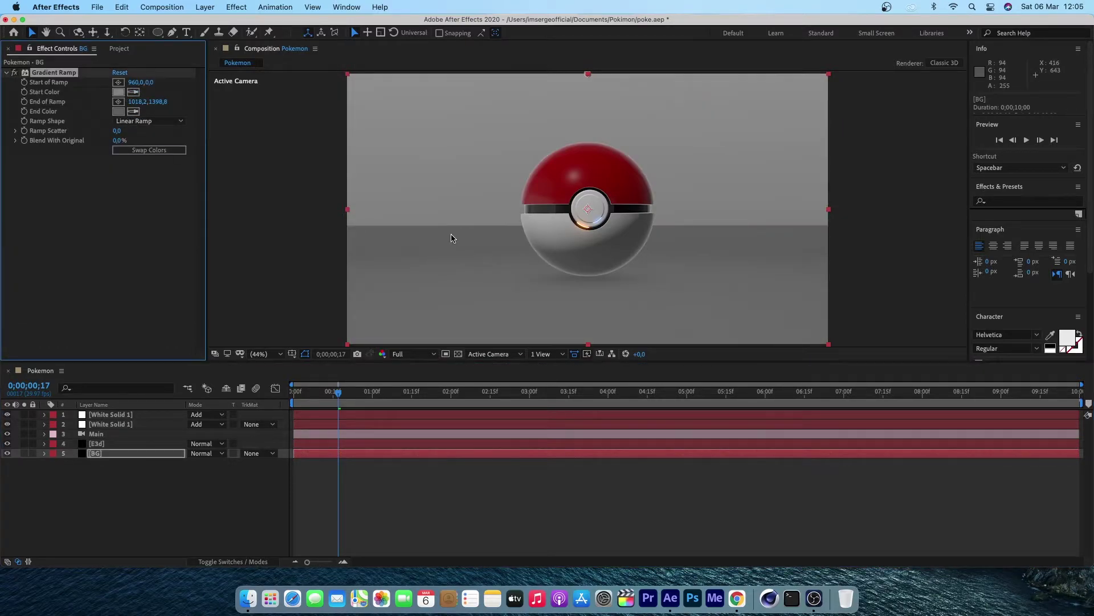
# - Set the Gradient Ramp's End Color to black, hiding the E3d layer during the change and showing it again
pyautogui.click(7, 443)
pyautogui.click(118, 111)
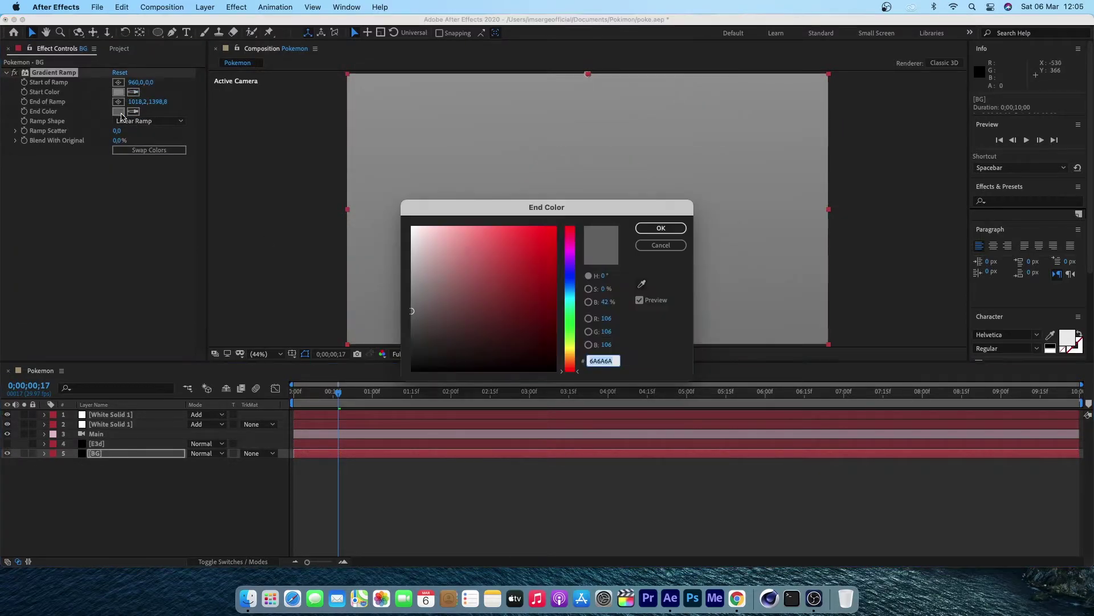
pyautogui.click(414, 370)
pyautogui.click(661, 229)
pyautogui.click(7, 443)
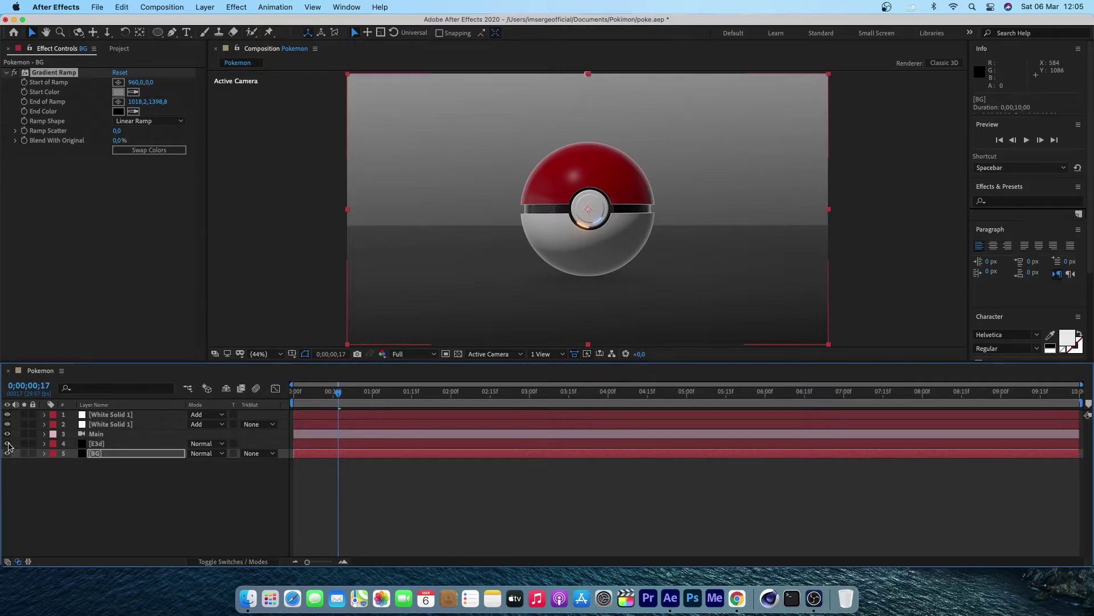
# - Sample the ramp's End Color from the ball's white half and its Start Color from the red half, and swap the two colors
pyautogui.click(133, 112)
pyautogui.click(556, 245)
pyautogui.click(133, 92)
pyautogui.click(564, 191)
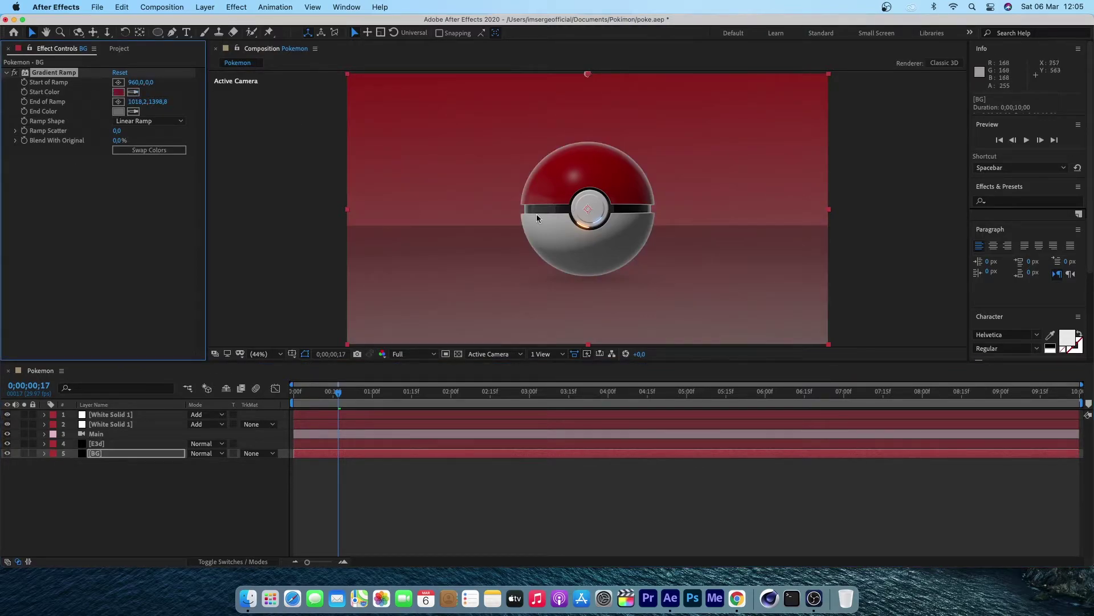
pyautogui.click(146, 151)
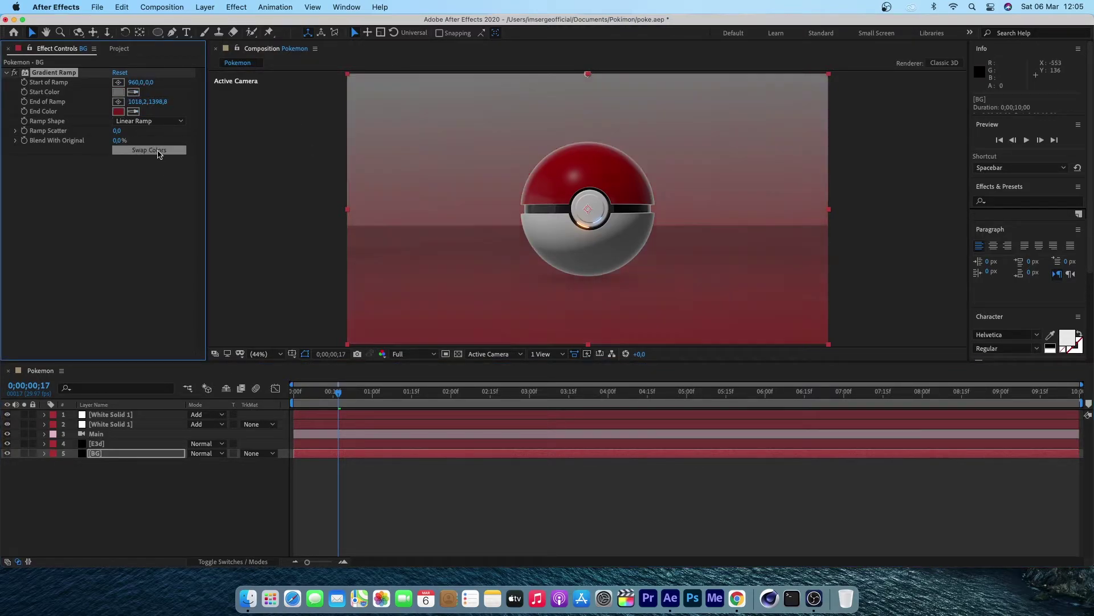
# - Place the Gradient Ramp's Start of Ramp point near the ball's centre, at about 1057, 591
pyautogui.click(118, 82)
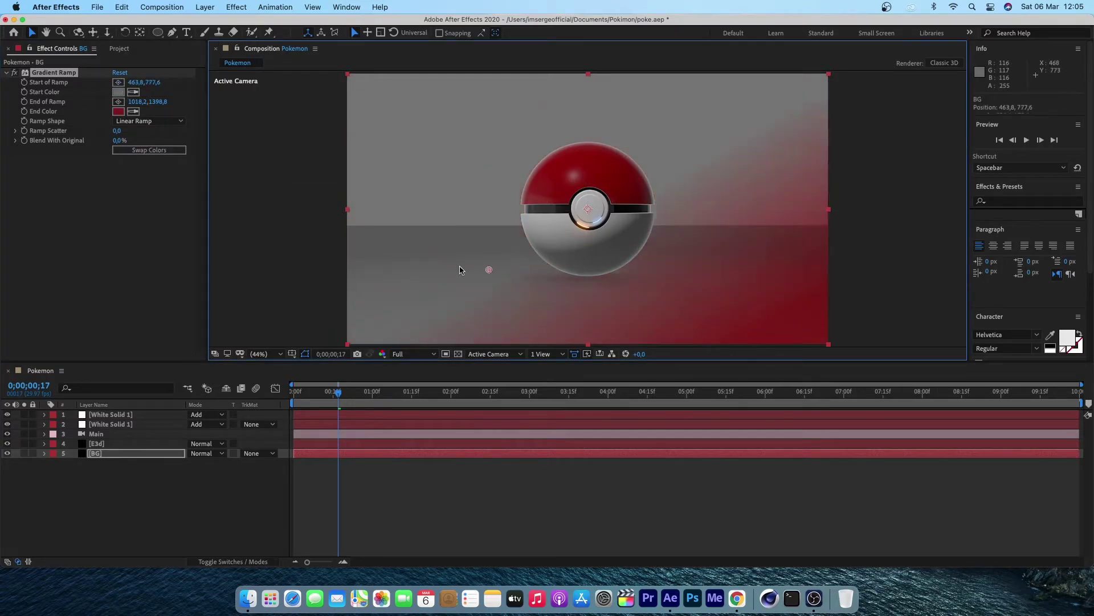
pyautogui.click(501, 193)
pyautogui.moveTo(501, 192); pyautogui.dragTo(612, 222)
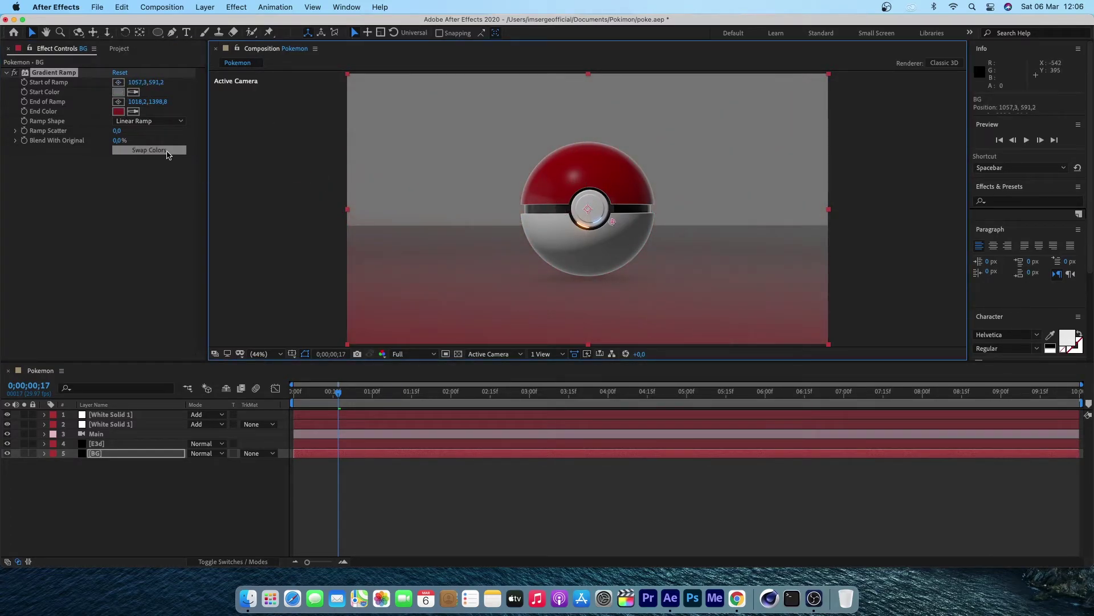
# - Change the Gradient Ramp's Start Color to light grey and its End Color to black
pyautogui.click(118, 92)
pyautogui.click(424, 239)
pyautogui.moveTo(423, 239); pyautogui.dragTo(404, 254)
pyautogui.click(660, 228)
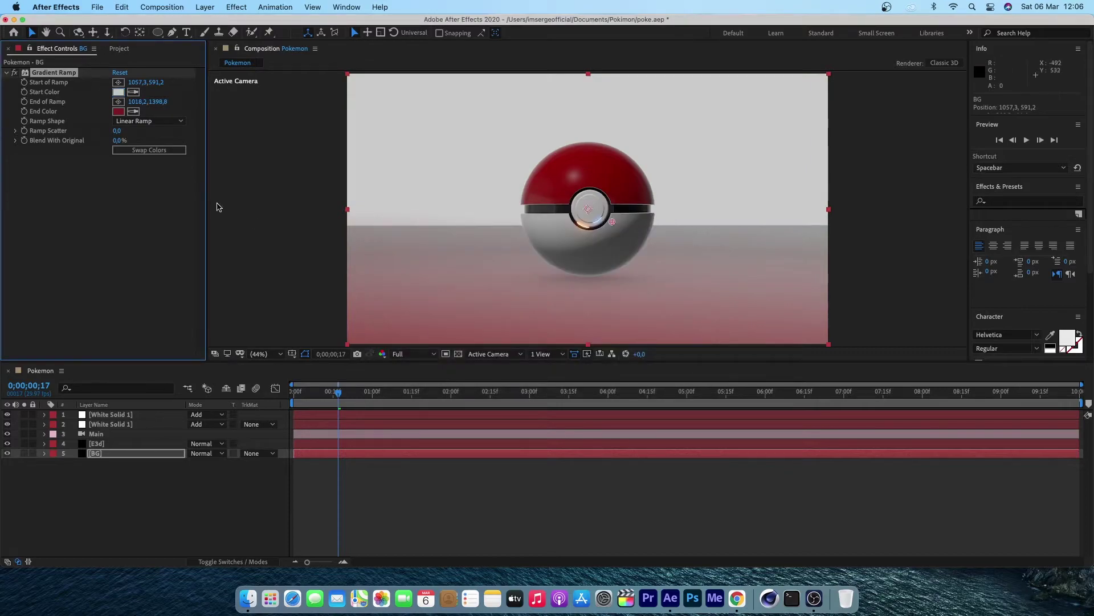
pyautogui.click(118, 111)
pyautogui.moveTo(429, 339); pyautogui.dragTo(408, 373)
pyautogui.click(660, 228)
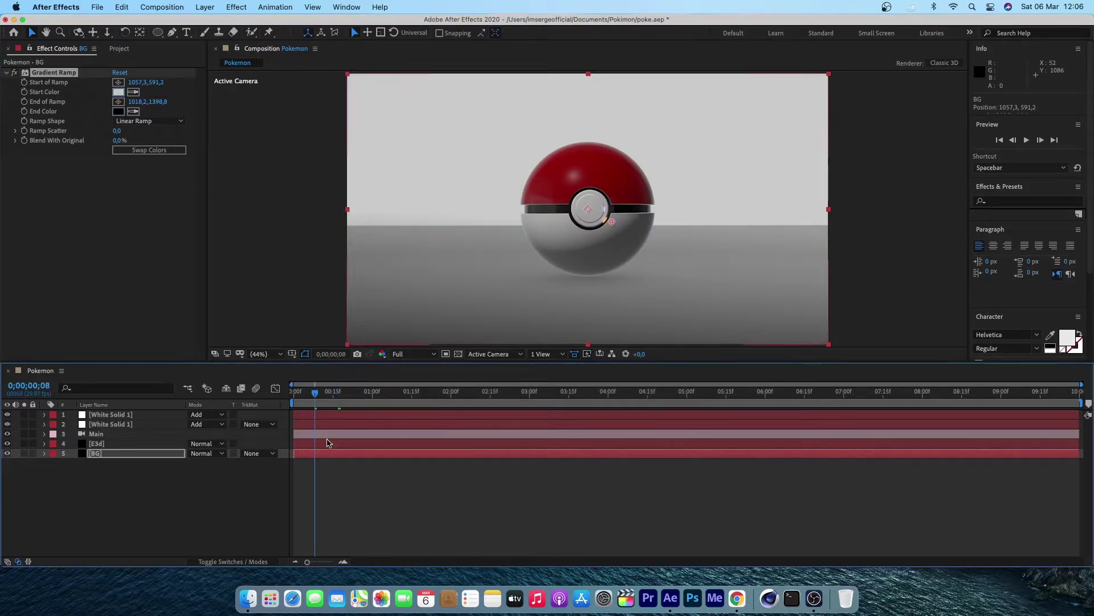
# - Add a spot light to the composition and zoom out to see its whole cone
pyautogui.rightClick(343, 440)
pyautogui.click(526, 486)
pyautogui.click(605, 432)
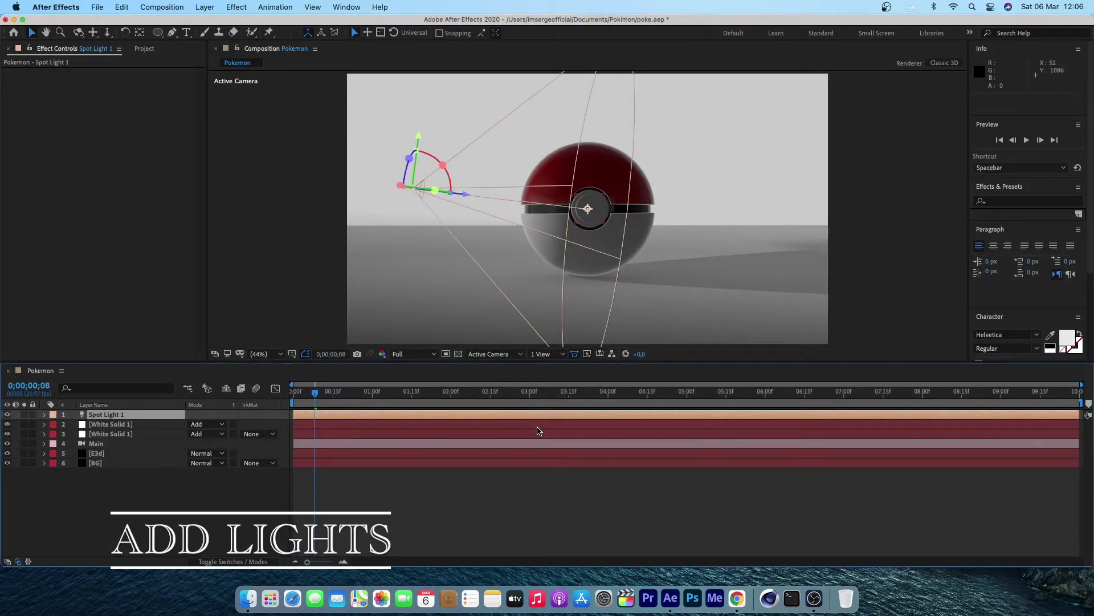
pyautogui.scroll(2, 312, 255)
pyautogui.scroll(-5, 311, 254)
pyautogui.scroll(2, 311, 254)
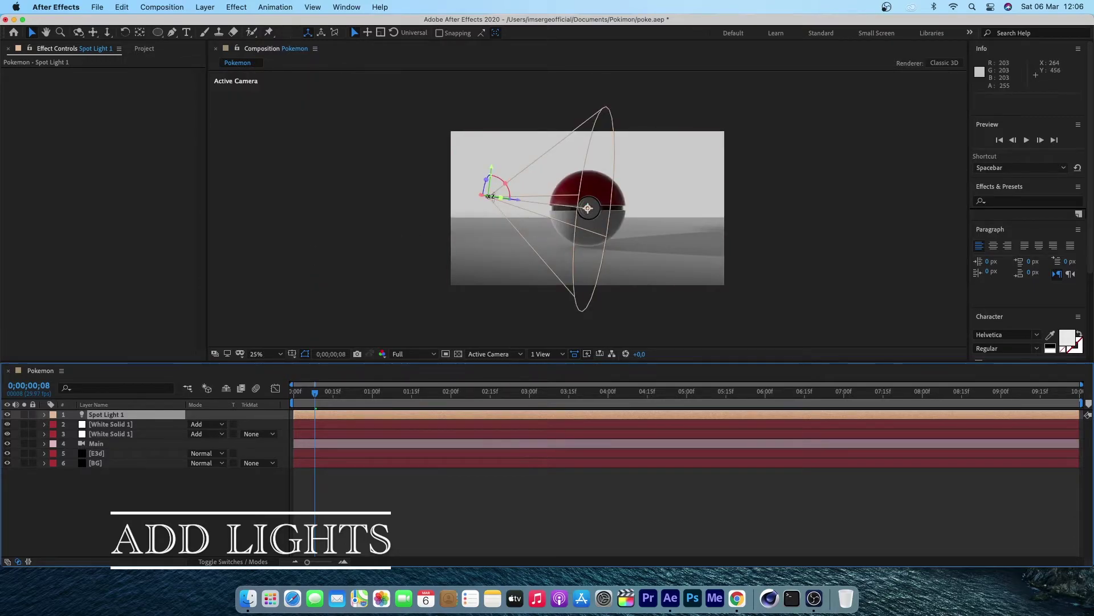
# - Try to reposition and reorient the spot light away from the ball, and delete the light
pyautogui.moveTo(479, 194); pyautogui.dragTo(256, 170)
pyautogui.press('r')
pyautogui.moveTo(209, 424)
pyautogui.mouseDown()
pyautogui.moveTo(224, 424)
pyautogui.moveTo(182, 424)
pyautogui.moveTo(264, 423)
pyautogui.moveTo(189, 426)
pyautogui.mouseUp()
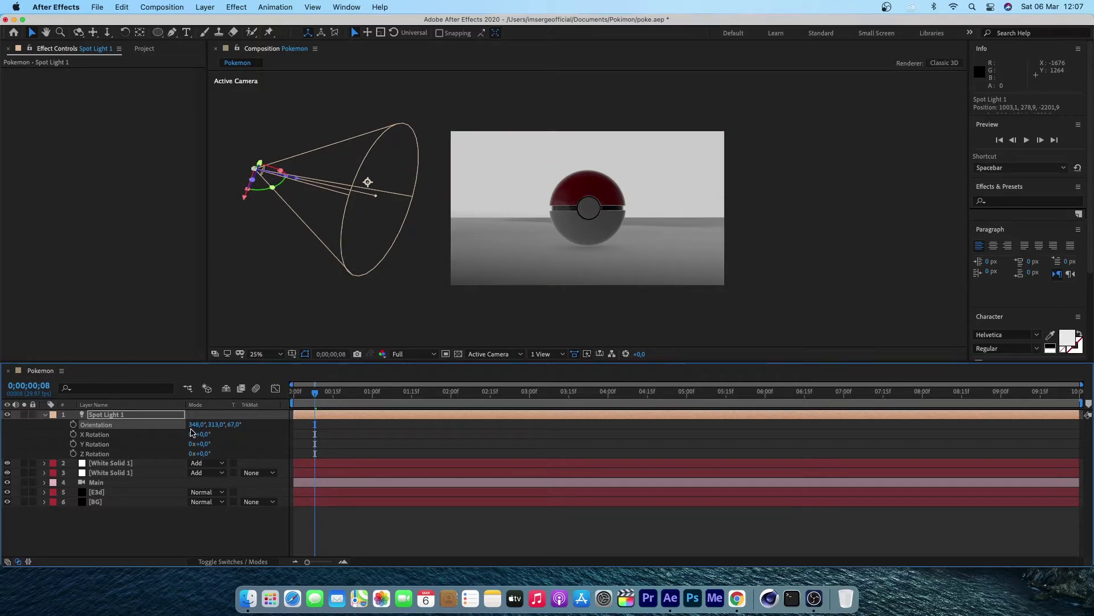
pyautogui.press('p')
pyautogui.moveTo(244, 200); pyautogui.dragTo(357, 224)
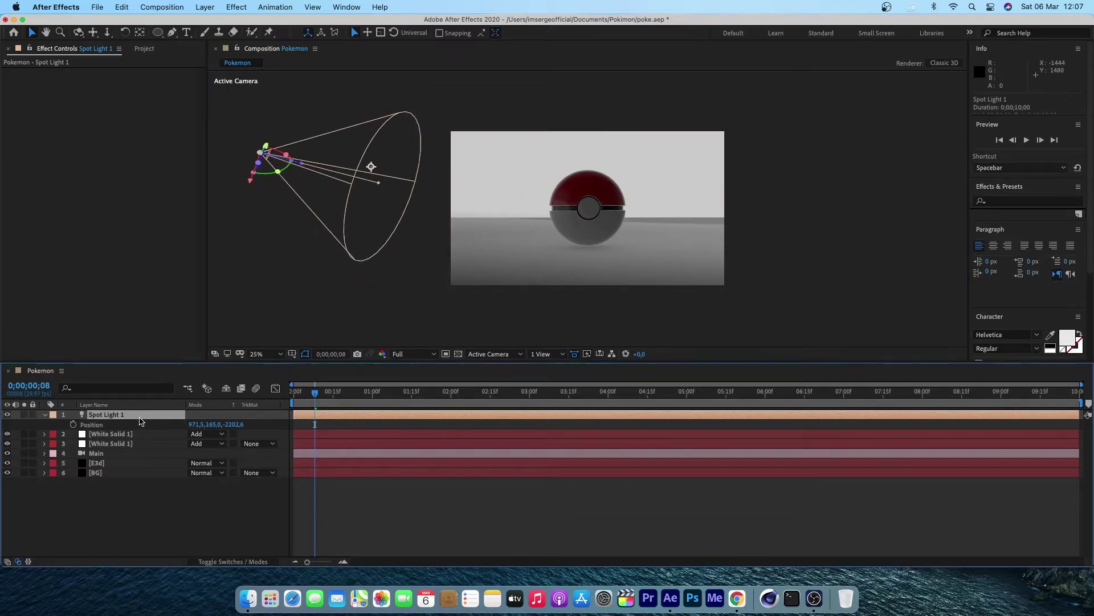
pyautogui.press('Delete')
# - Add a white Parallel light with 50% intensity, Smooth falloff and shadows at 18% darkness
pyautogui.rightClick(403, 439)
pyautogui.moveTo(424, 450)
pyautogui.click(547, 487)
pyautogui.click(558, 196)
pyautogui.click(544, 207)
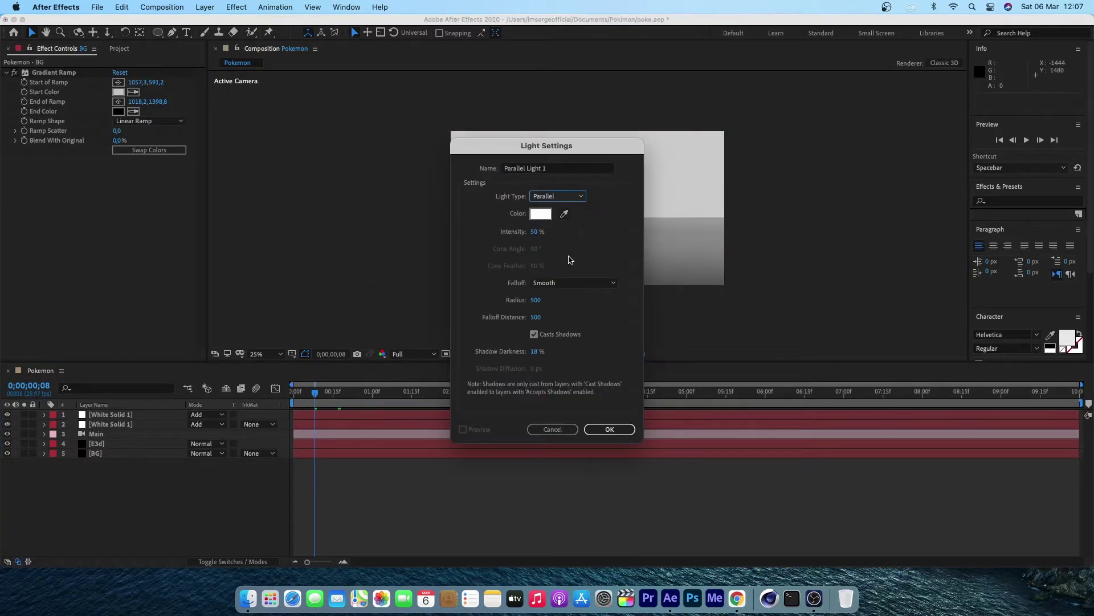
pyautogui.click(610, 429)
# - Set the parallel light's position to 1096, 7, -666.7, above the ball
pyautogui.press('p')
pyautogui.moveTo(195, 424); pyautogui.dragTo(388, 427)
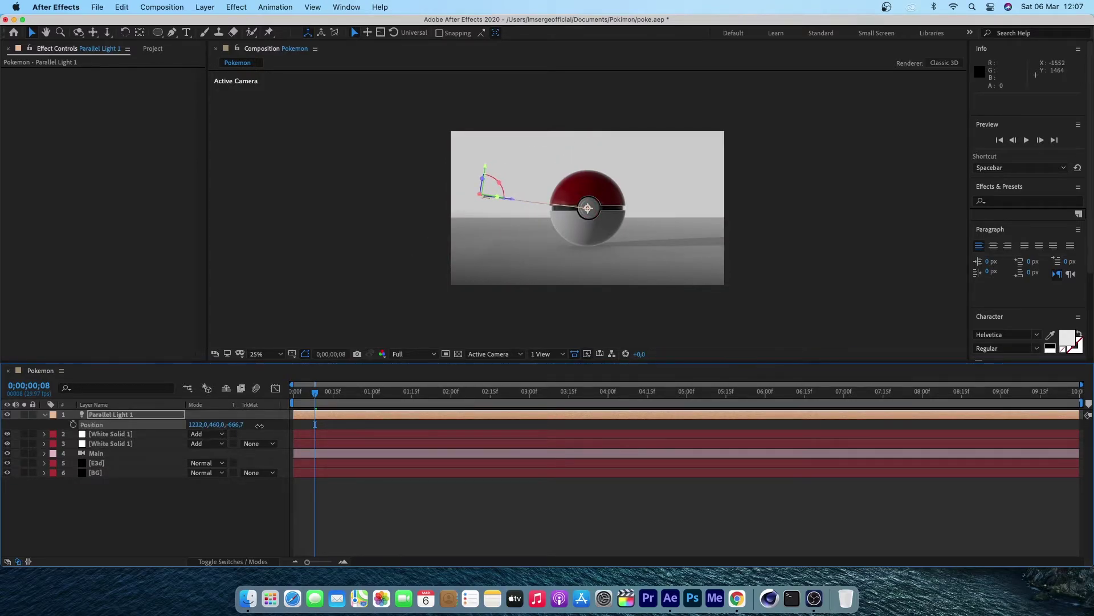
pyautogui.moveTo(260, 426)
pyautogui.mouseDown()
pyautogui.moveTo(320, 428)
pyautogui.moveTo(44, 434)
pyautogui.mouseUp()
pyautogui.moveTo(218, 431); pyautogui.dragTo(125, 417)
# - Duplicate the parallel light and set the copy's Z position to -209.7
pyautogui.click(121, 7)
pyautogui.click(148, 164)
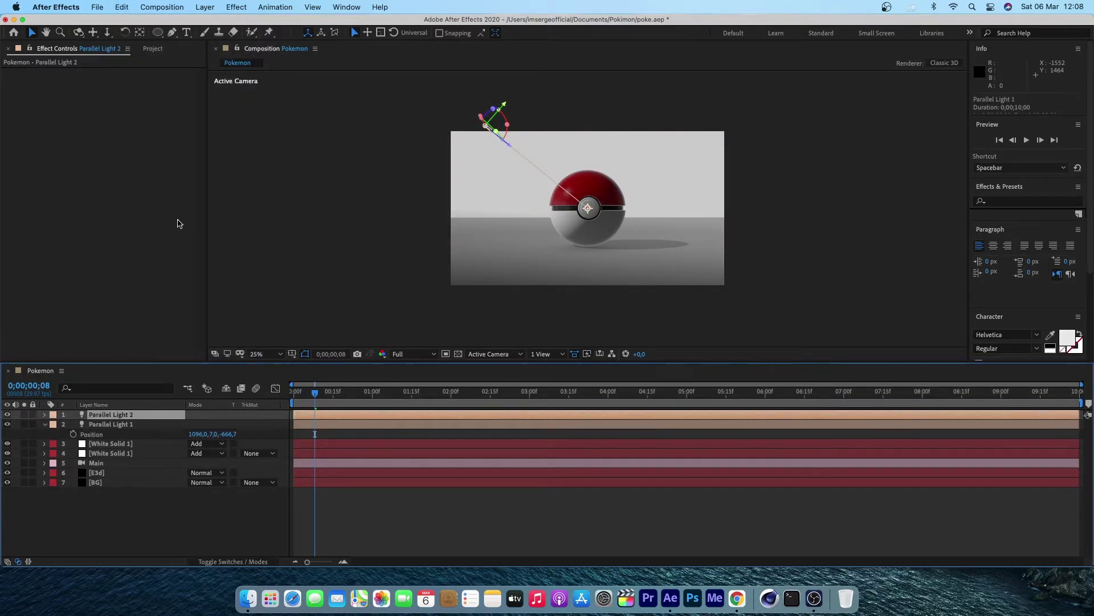
pyautogui.click(142, 424)
pyautogui.click(140, 415)
pyautogui.click(45, 424)
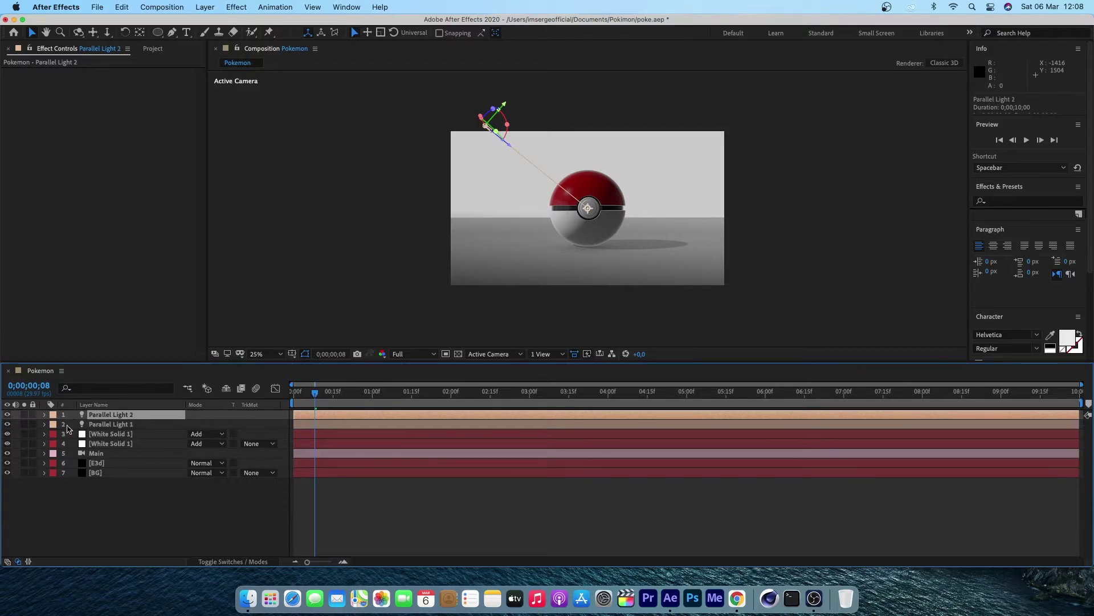
pyautogui.click(44, 415)
pyautogui.click(54, 424)
pyautogui.moveTo(228, 444); pyautogui.dragTo(354, 448)
# - Set the X value of Parallel Light 2's Point of Interest to 384 and check the lighting along the timeline
pyautogui.click(265, 354)
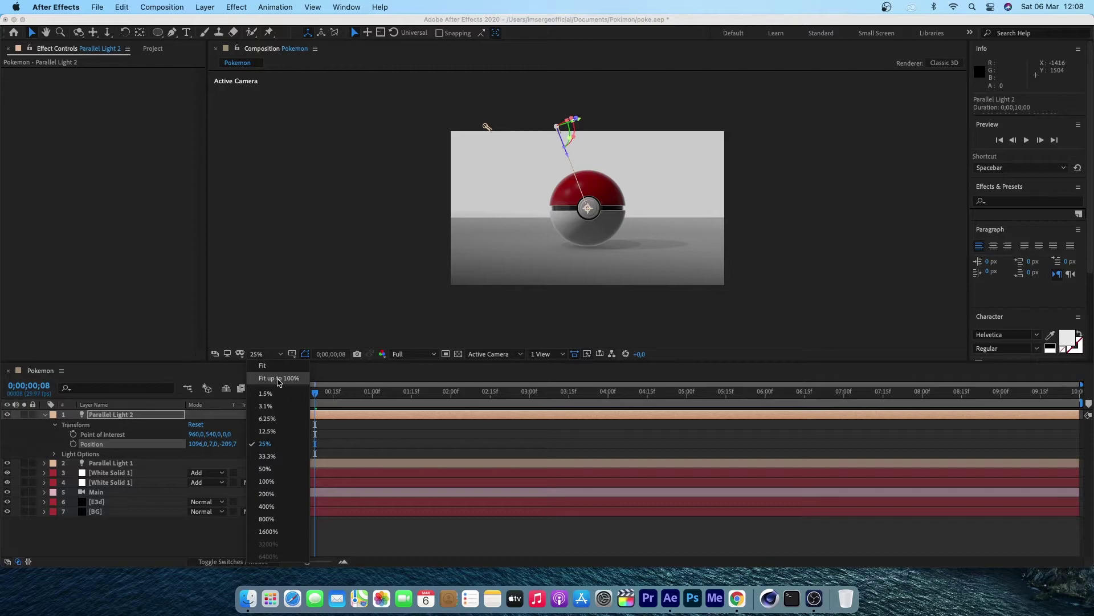
pyautogui.click(268, 372)
pyautogui.moveTo(197, 434); pyautogui.dragTo(0, 434)
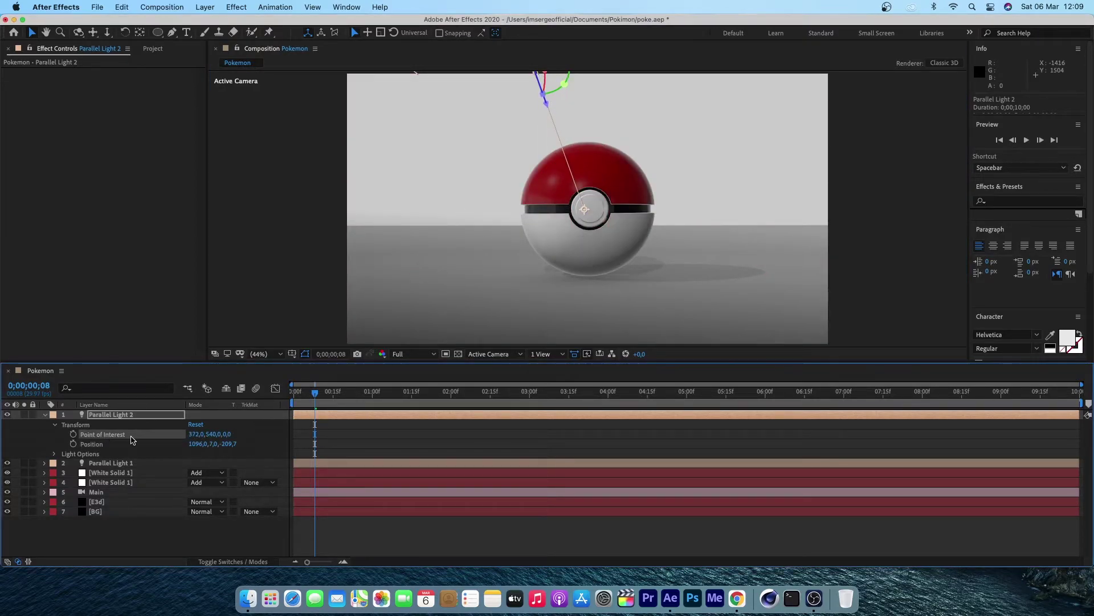
pyautogui.moveTo(314, 393); pyautogui.dragTo(368, 397)
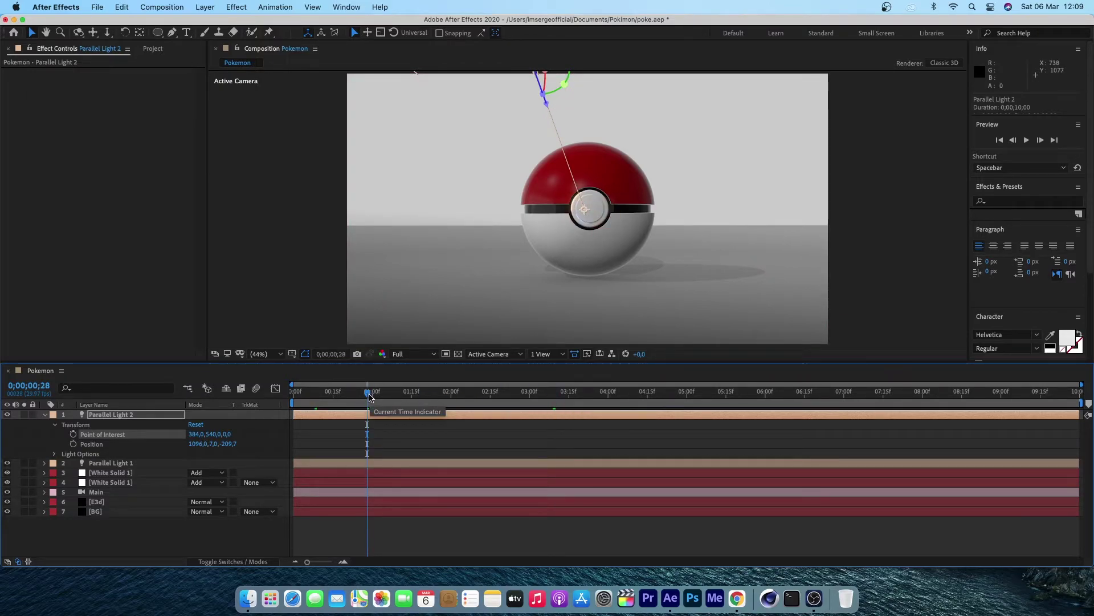
pyautogui.press('Home')
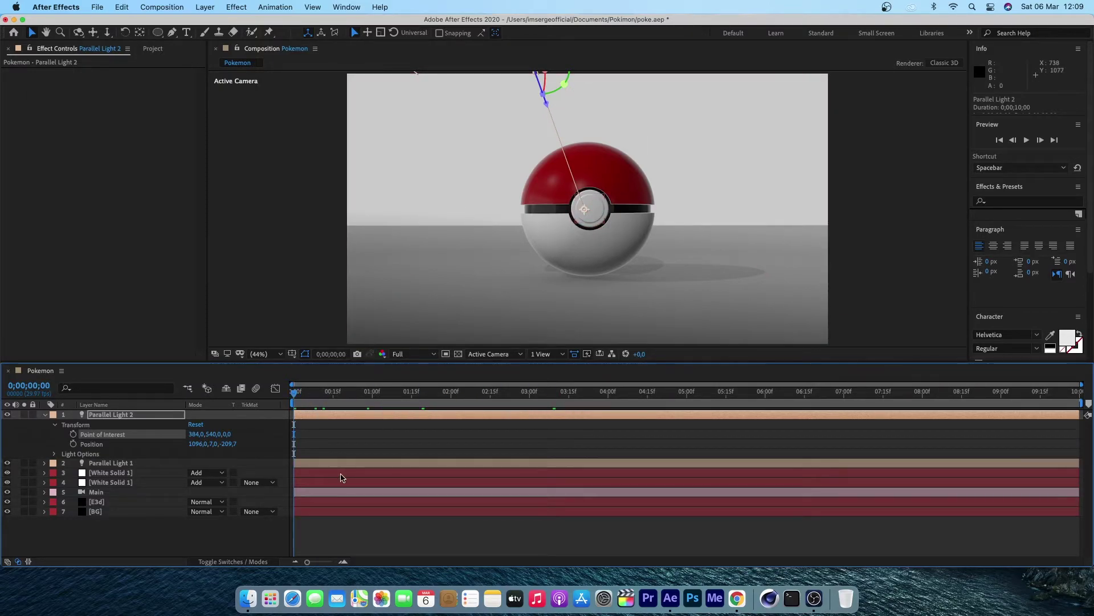
# - Move both parallel lights below the Main camera in the layer order
pyautogui.click(45, 414)
pyautogui.keyDown('shift'); pyautogui.click(116, 425); pyautogui.keyUp('shift')
pyautogui.moveTo(113, 416); pyautogui.dragTo(73, 508)
# - Keyframe the Main camera's point of interest, position, orientation and rotations at the first frame
pyautogui.click(104, 435)
pyautogui.click(45, 434)
pyautogui.click(54, 444)
pyautogui.click(55, 515)
pyautogui.scroll(-3, 87, 513)
pyautogui.scroll(5, 89, 515)
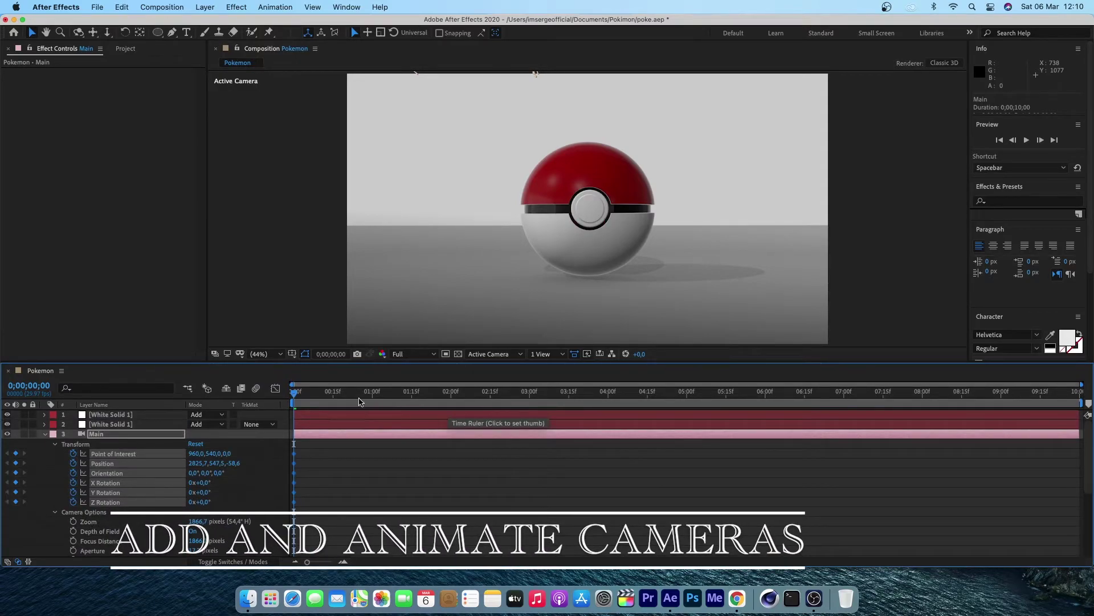
# - At 0;00;05;01, dolly and orbit the Main camera to a low close-up of the ball's button, positioned at about 1590, 744, 345
pyautogui.moveTo(399, 406); pyautogui.dragTo(689, 408)
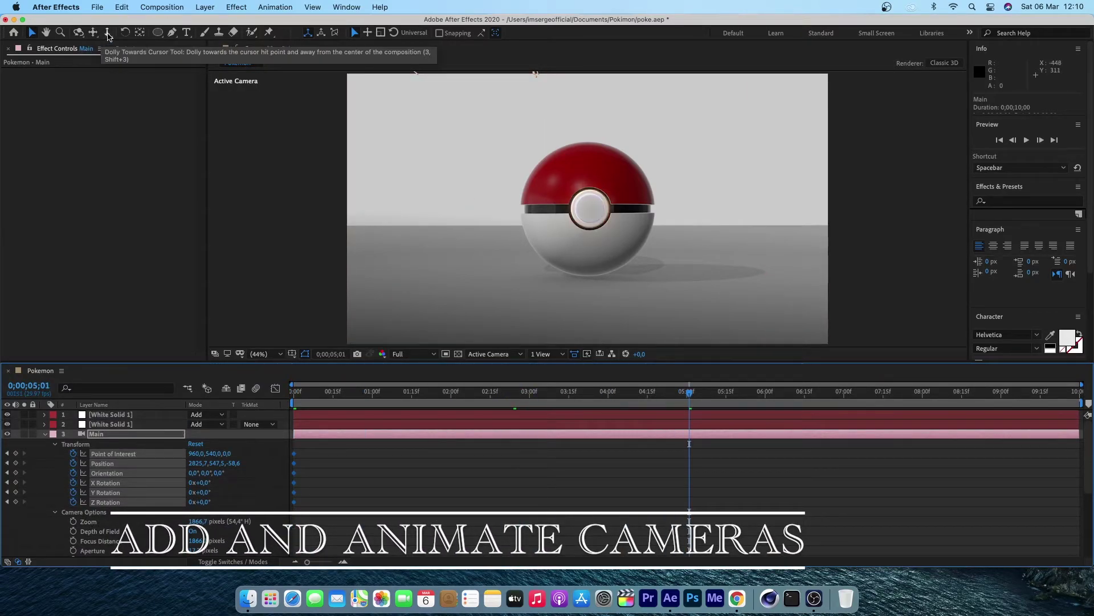
pyautogui.click(108, 33)
pyautogui.moveTo(597, 238); pyautogui.dragTo(605, 188)
pyautogui.click(79, 32)
pyautogui.moveTo(698, 141); pyautogui.dragTo(683, 163)
pyautogui.moveTo(489, 395); pyautogui.dragTo(662, 397)
pyautogui.click(692, 396)
pyautogui.click(668, 397)
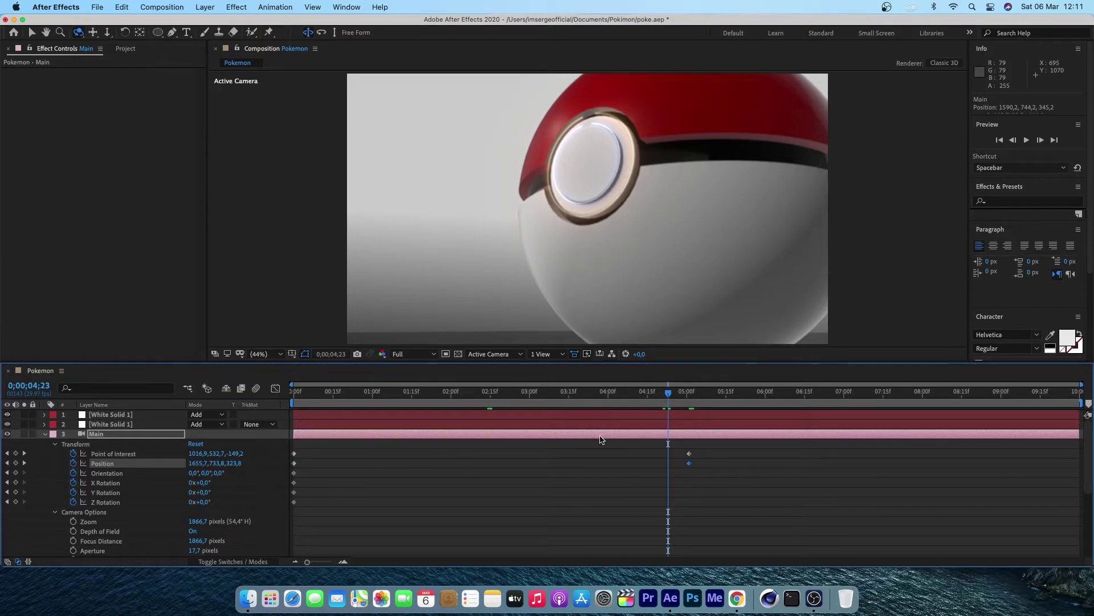
# - Set the Saber Core Size to 3.00 on the second White Solid 1 layer
pyautogui.click(132, 414)
pyautogui.click(135, 424)
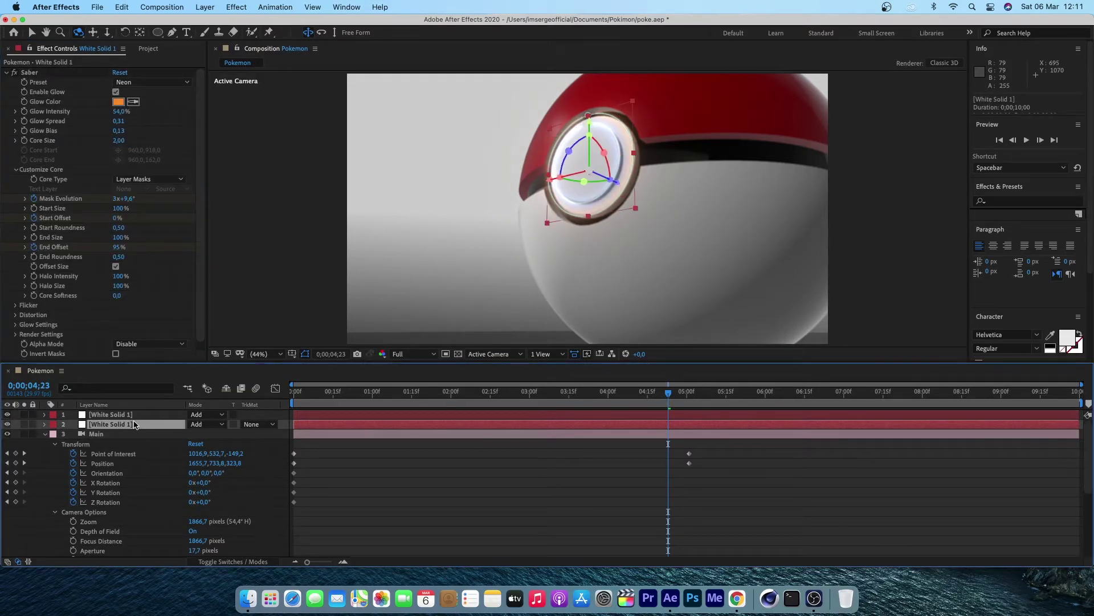
pyautogui.moveTo(121, 145); pyautogui.dragTo(131, 144)
pyautogui.click(765, 494)
# - Preview the camera animation at Third resolution, and restore Full resolution at 0;00;05;01
pyautogui.click(607, 405)
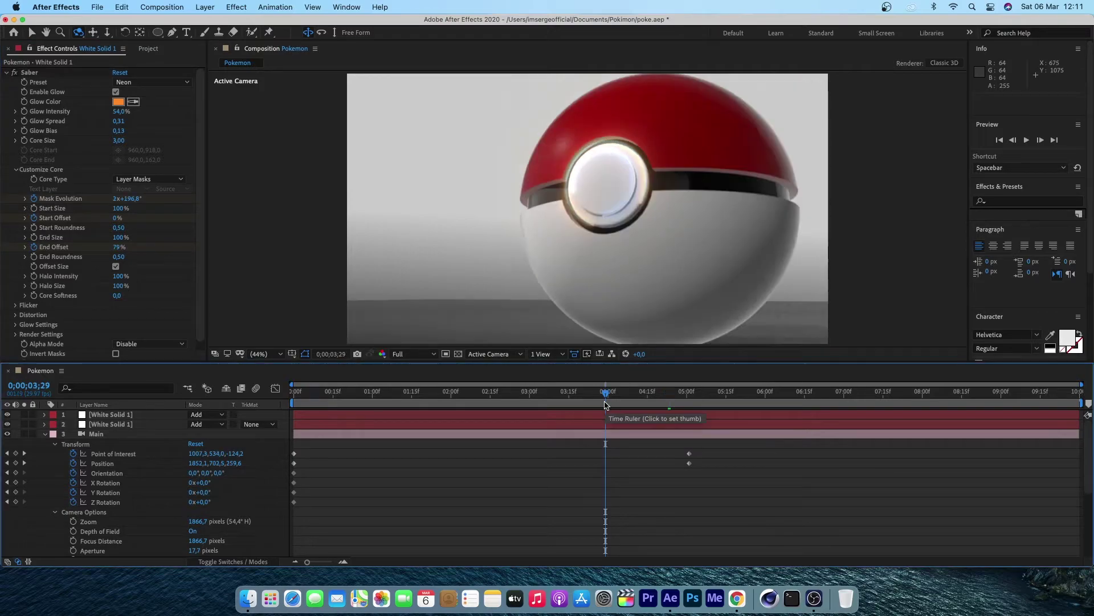
pyautogui.click(547, 405)
pyautogui.click(501, 405)
pyautogui.click(414, 354)
pyautogui.click(419, 412)
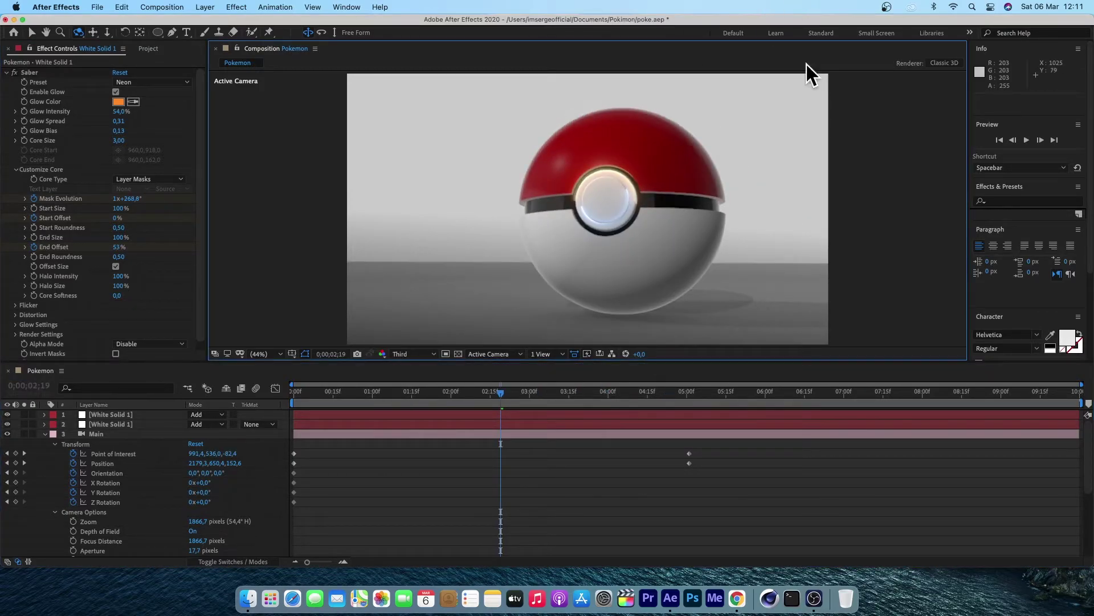
pyautogui.click(1026, 140)
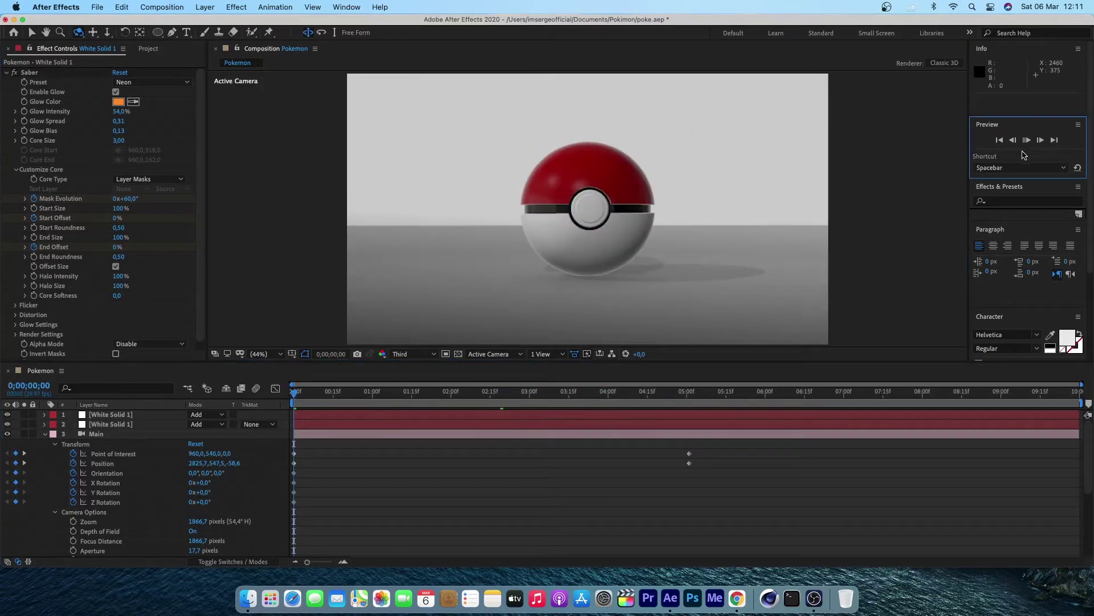
pyautogui.click(919, 219)
pyautogui.moveTo(690, 394); pyautogui.dragTo(689, 393)
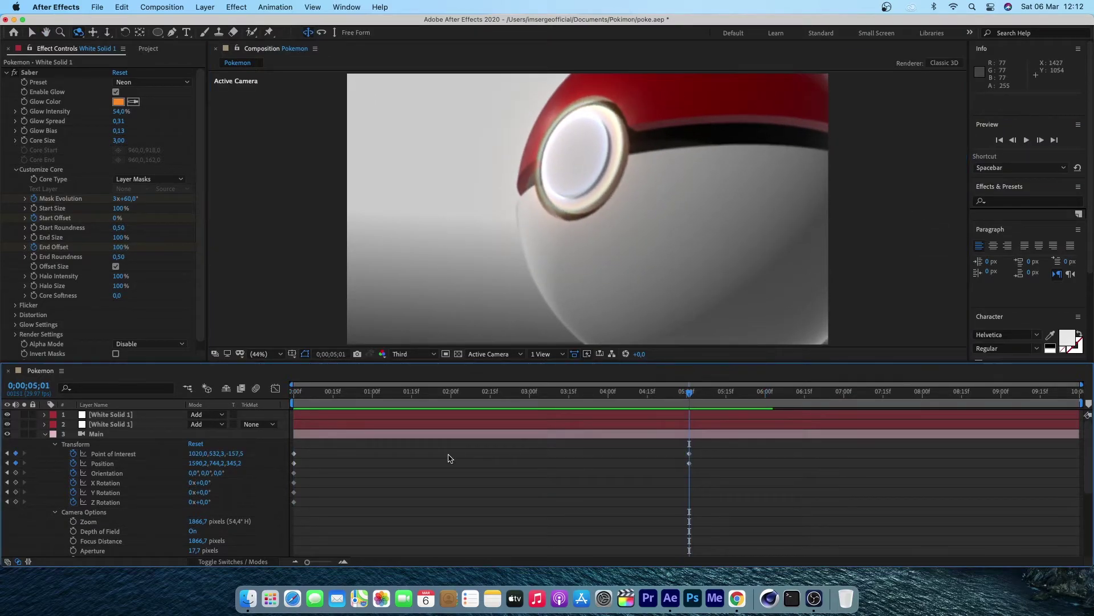
pyautogui.click(413, 354)
pyautogui.click(399, 390)
# - Apply Easy Ease to the Main camera's keyframes at the first frame and at 0;00;05;01
pyautogui.moveTo(311, 447); pyautogui.dragTo(289, 514)
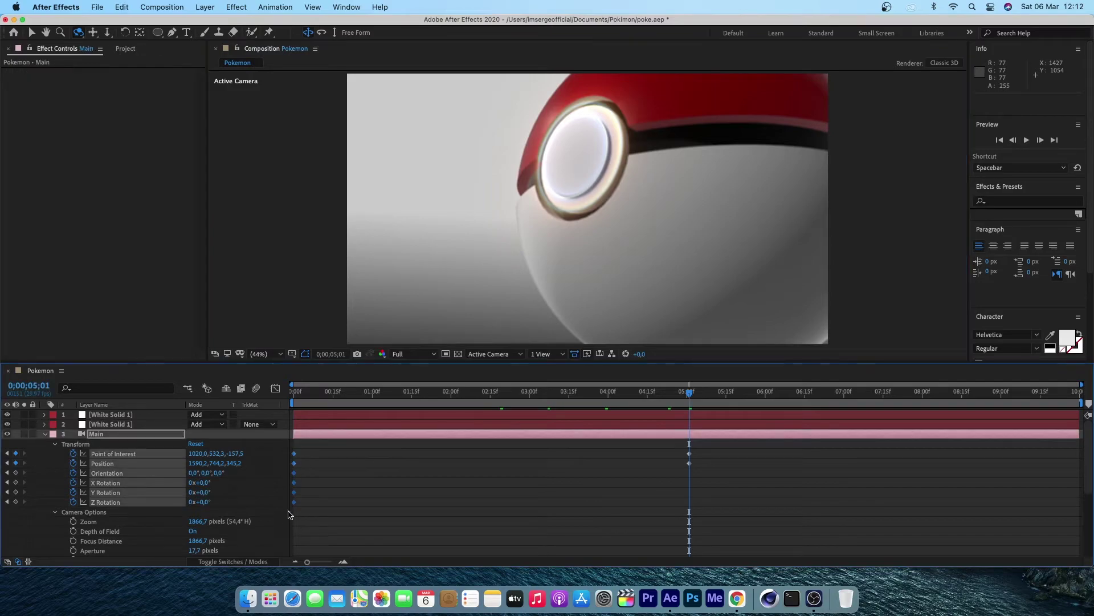
pyautogui.rightClick(296, 466)
pyautogui.click(549, 505)
pyautogui.rightClick(294, 453)
pyautogui.moveTo(359, 572)
pyautogui.click(459, 497)
pyautogui.moveTo(681, 450); pyautogui.dragTo(695, 469)
pyautogui.rightClick(689, 463)
pyautogui.moveTo(752, 572)
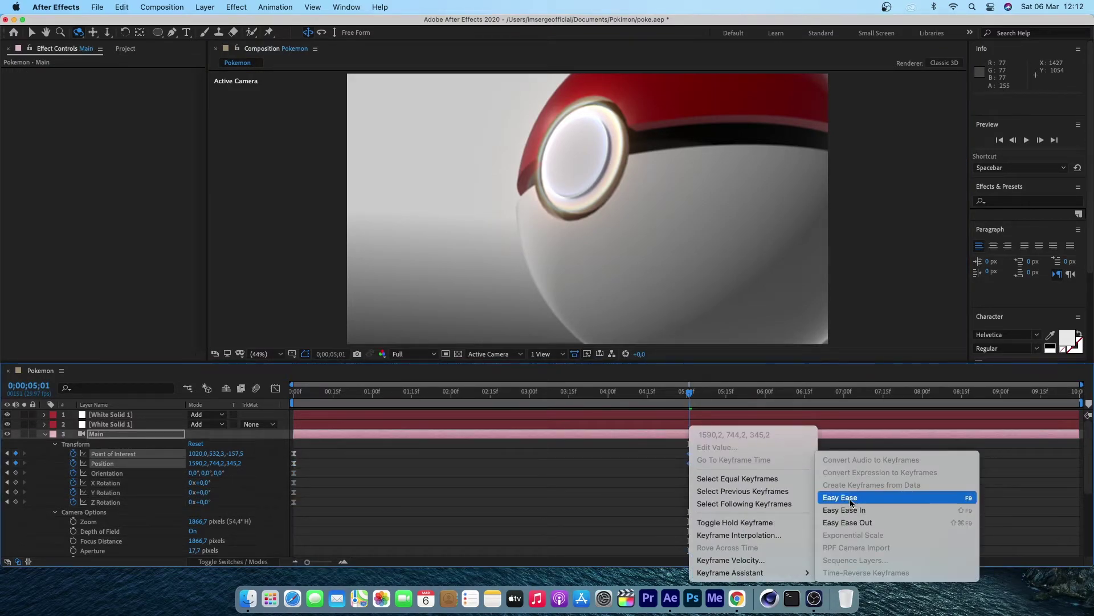
pyautogui.click(851, 499)
# - Collapse the Main camera's properties and trim the end of its layer to 0;00;05;01
pyautogui.moveTo(308, 561); pyautogui.dragTo(332, 562)
pyautogui.click(44, 434)
pyautogui.click(504, 530)
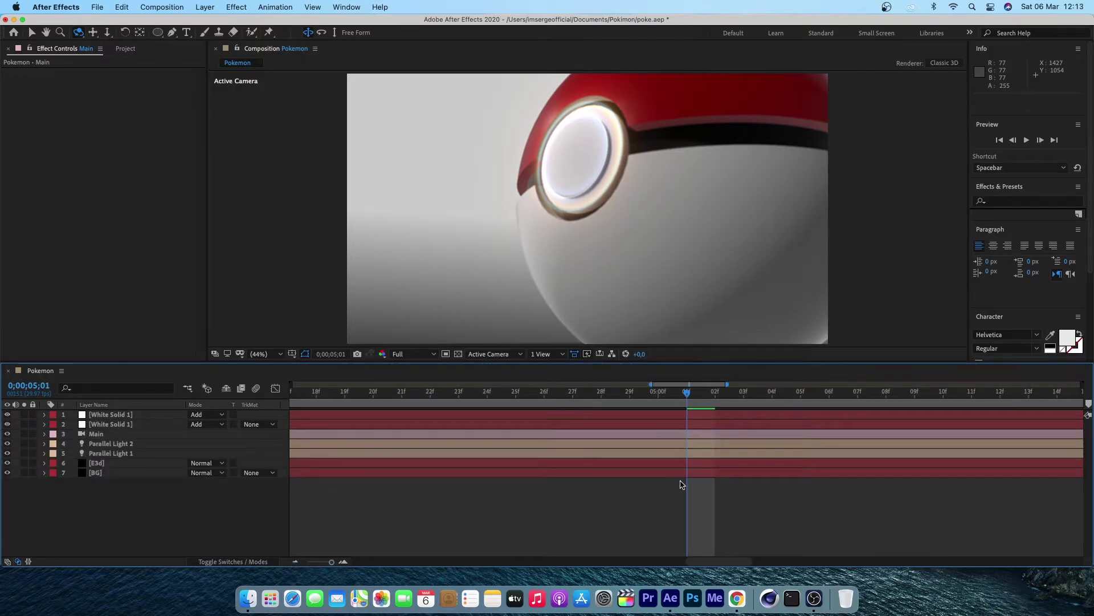
pyautogui.click(683, 436)
pyautogui.press(';')
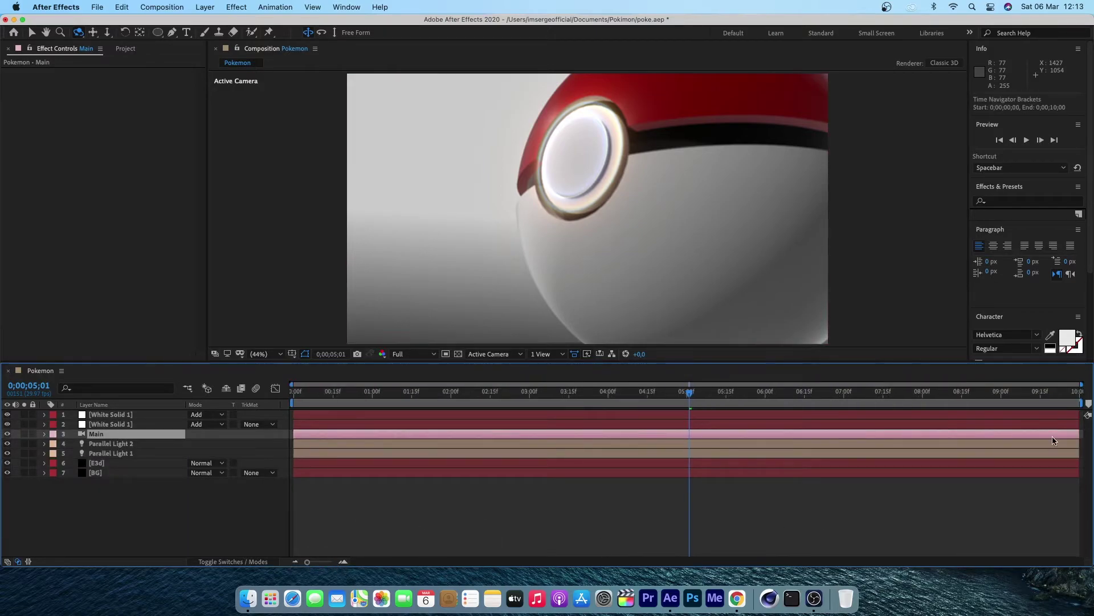
pyautogui.moveTo(1079, 435); pyautogui.dragTo(688, 430)
pyautogui.moveTo(689, 394); pyautogui.dragTo(689, 399)
# - Add a second camera and trim its layer to start at 0;00;05;01, where the Main camera ends
pyautogui.rightClick(468, 489)
pyautogui.moveTo(561, 447)
pyautogui.click(645, 501)
pyautogui.click(722, 420)
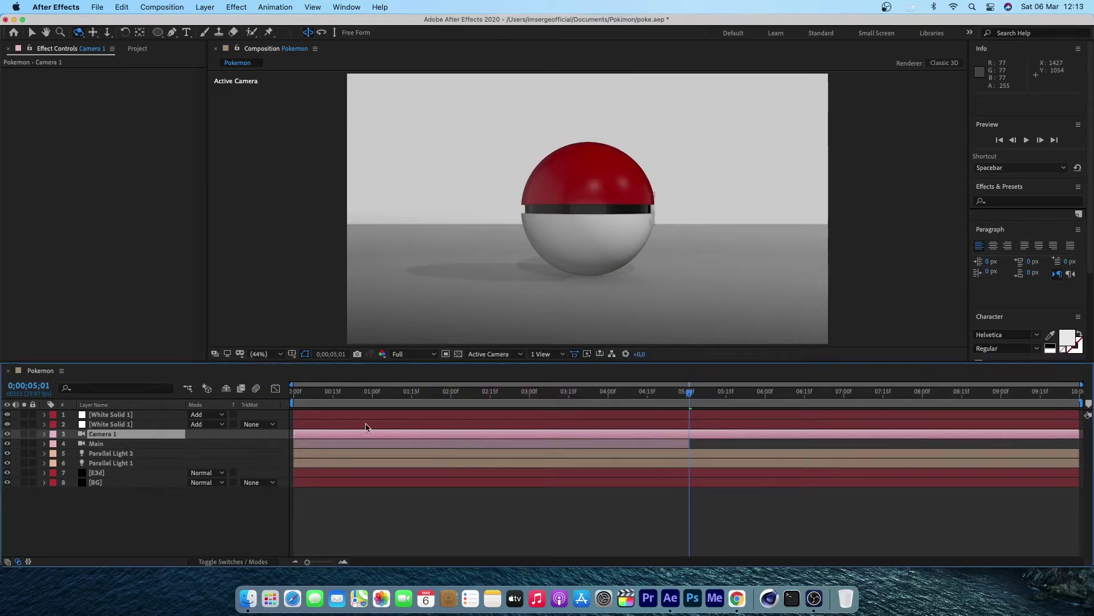
pyautogui.click(381, 393)
pyautogui.moveTo(296, 439); pyautogui.dragTo(698, 438)
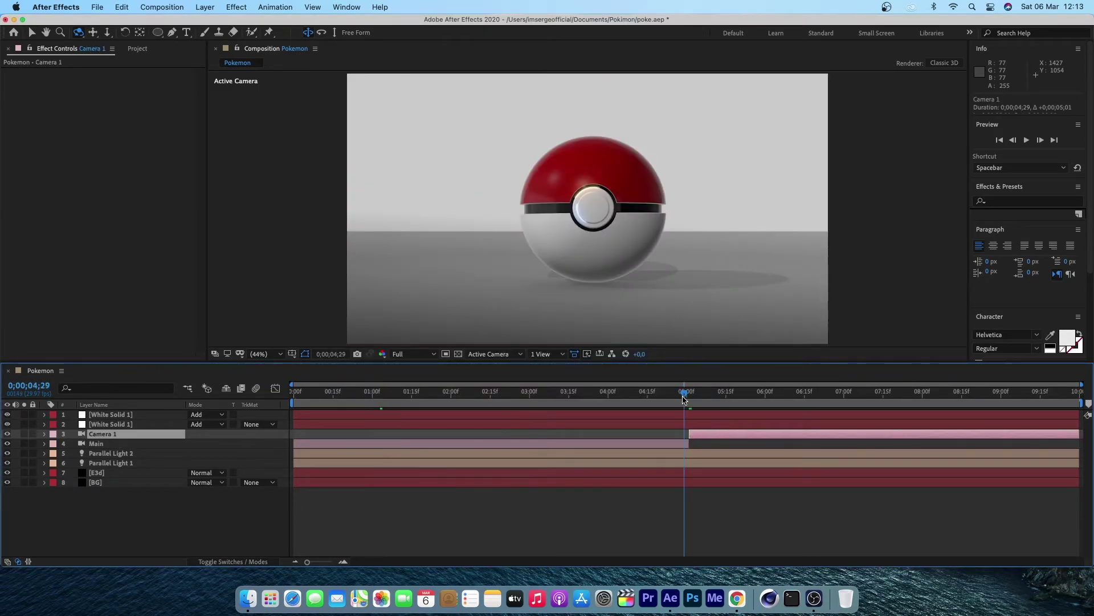
# - Orbit and dolly the second camera at 0;00;05;03 into a side close-up of the Poké Ball's button, about position 1513,1, 570,4, -368,5
pyautogui.moveTo(637, 212); pyautogui.dragTo(216, 107)
pyautogui.click(107, 32)
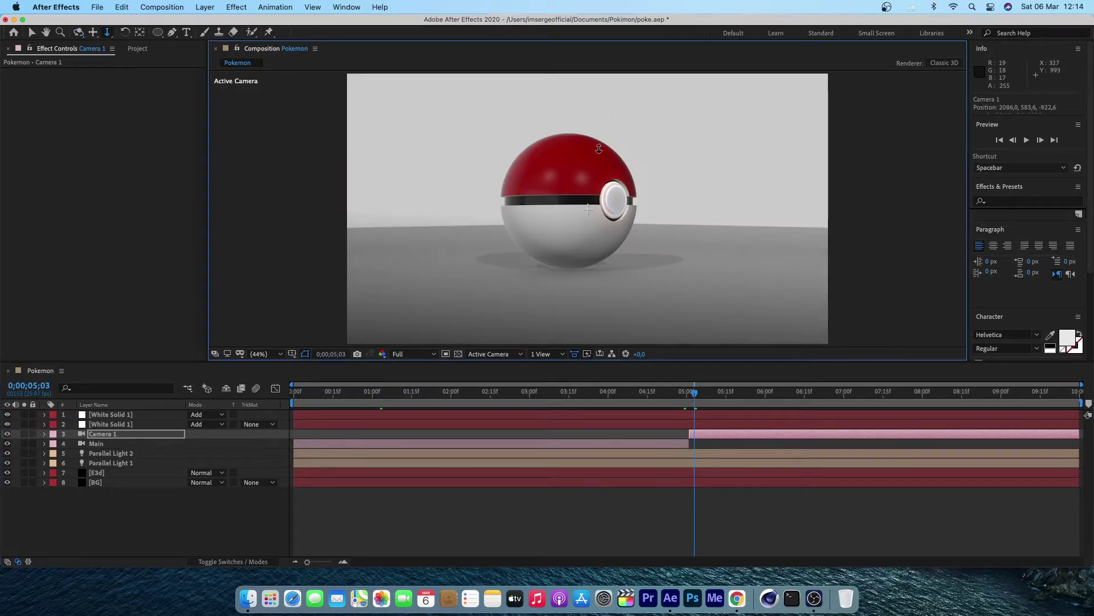
pyautogui.moveTo(599, 148); pyautogui.dragTo(623, 188)
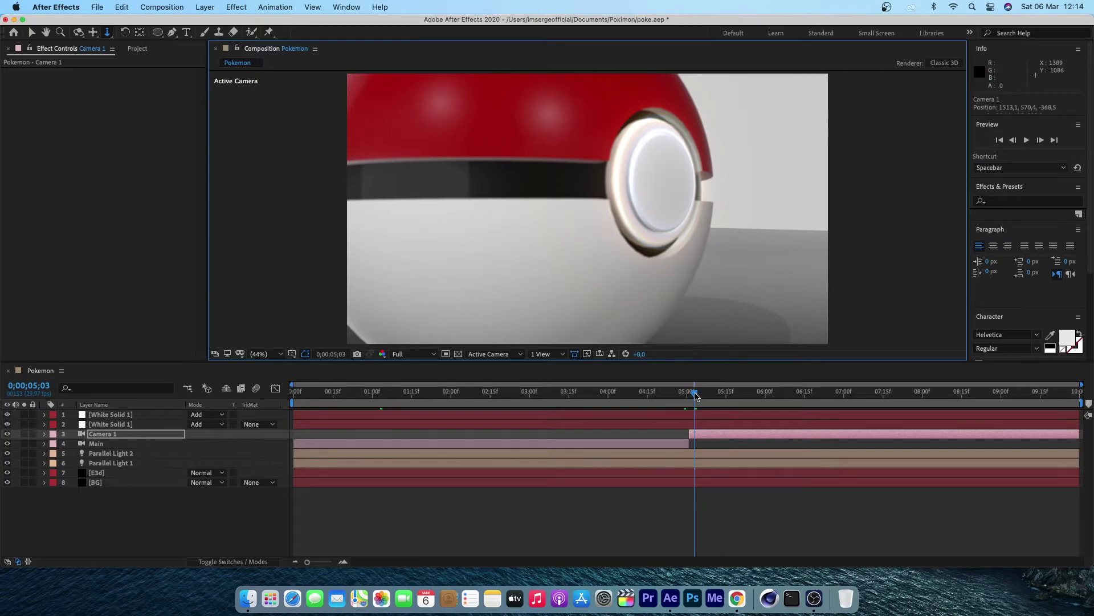
# - Trim the ends of both glowing Saber ring layers to 0;00;05;01
pyautogui.moveTo(696, 396); pyautogui.dragTo(688, 427)
pyautogui.click(639, 423)
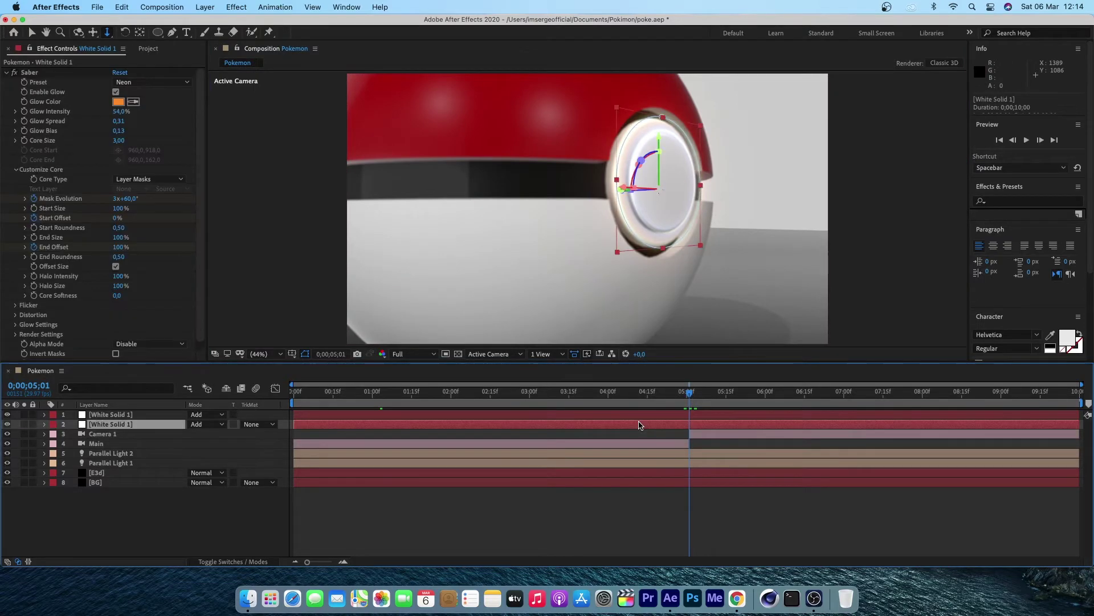
pyautogui.keyDown('shift'); pyautogui.click(692, 418); pyautogui.keyUp('shift')
pyautogui.moveTo(1077, 414); pyautogui.dragTo(688, 422)
# - Duplicate the two Saber ring layers and shift the copies to start at about 0;00;05;01, where the second camera begins
pyautogui.click(121, 7)
pyautogui.click(138, 162)
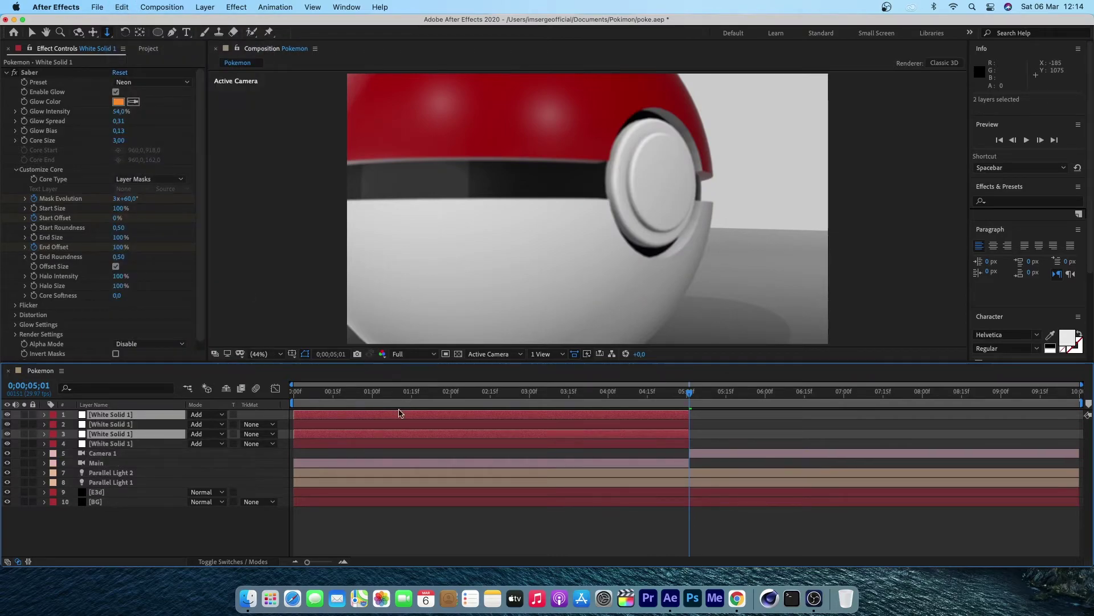
pyautogui.moveTo(400, 414); pyautogui.dragTo(790, 435)
pyautogui.moveTo(690, 395); pyautogui.dragTo(788, 400)
pyautogui.click(677, 536)
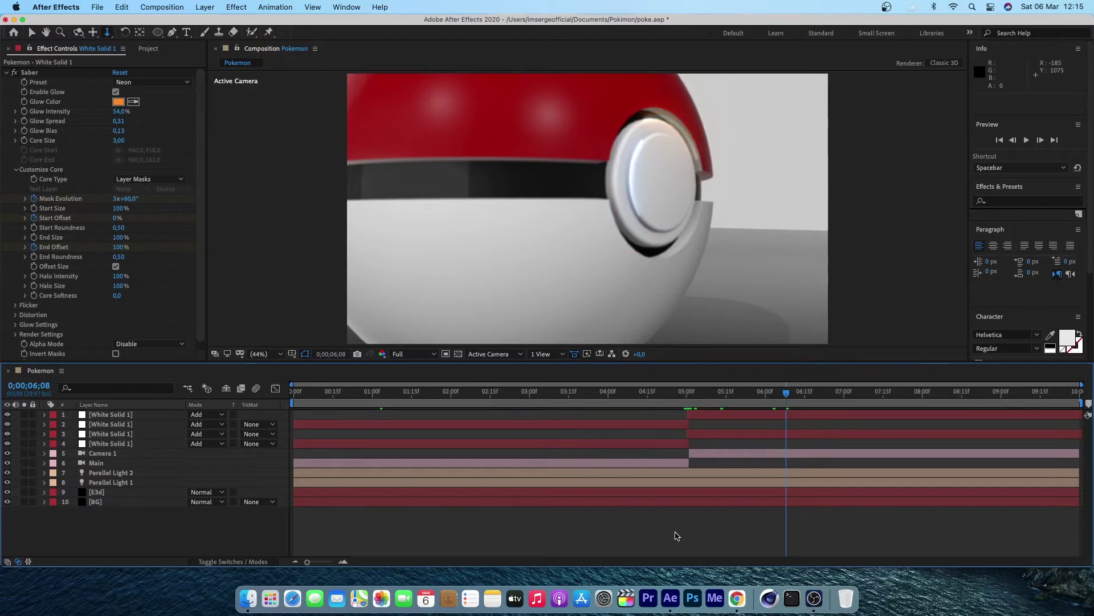
# - Keyframe all transform properties of Camera 1 at 0;00;05;01, with the Point of Interest X value at 1045,3
pyautogui.click(691, 393)
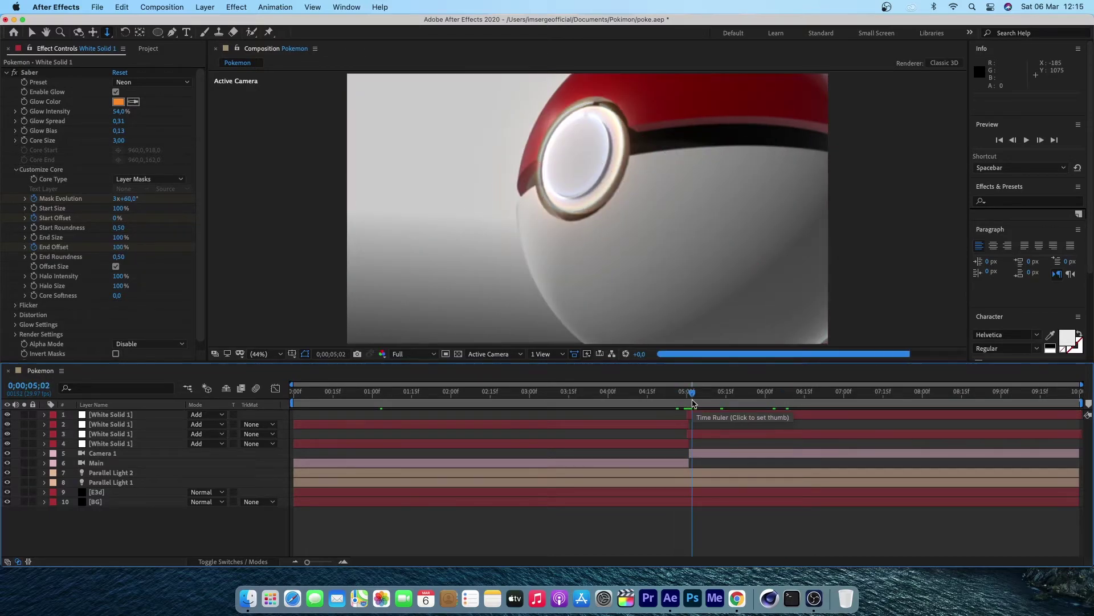
pyautogui.click(696, 416)
pyautogui.click(698, 436)
pyautogui.click(699, 454)
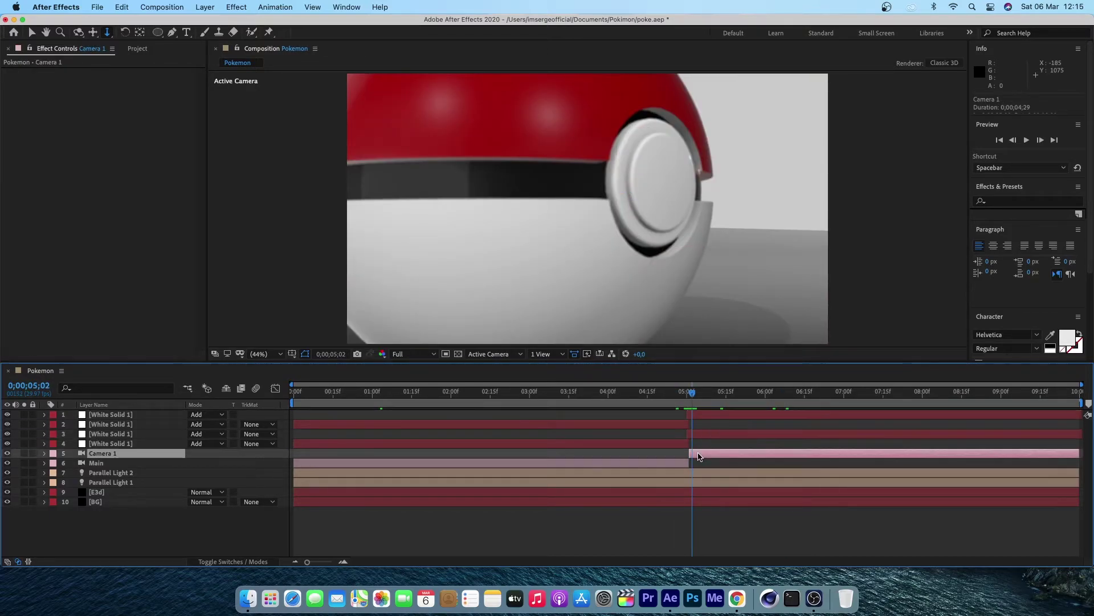
pyautogui.click(44, 454)
pyautogui.moveTo(195, 473); pyautogui.dragTo(217, 482)
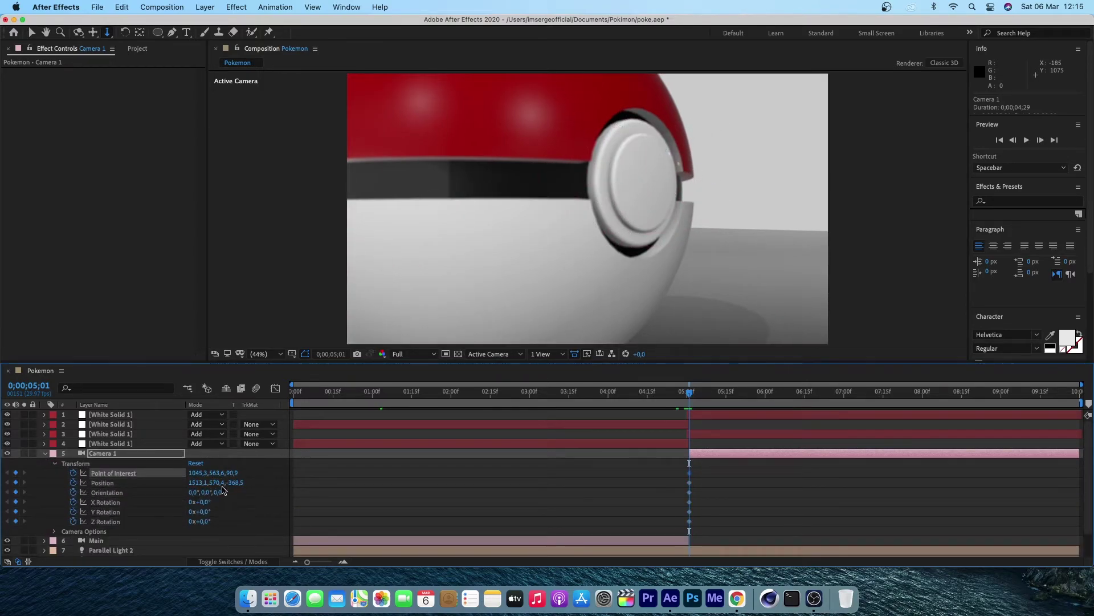
# - Set Camera 1's aperture to 20 pixels and keyframe its camera options at 0;00;05;01
pyautogui.click(55, 463)
pyautogui.click(54, 473)
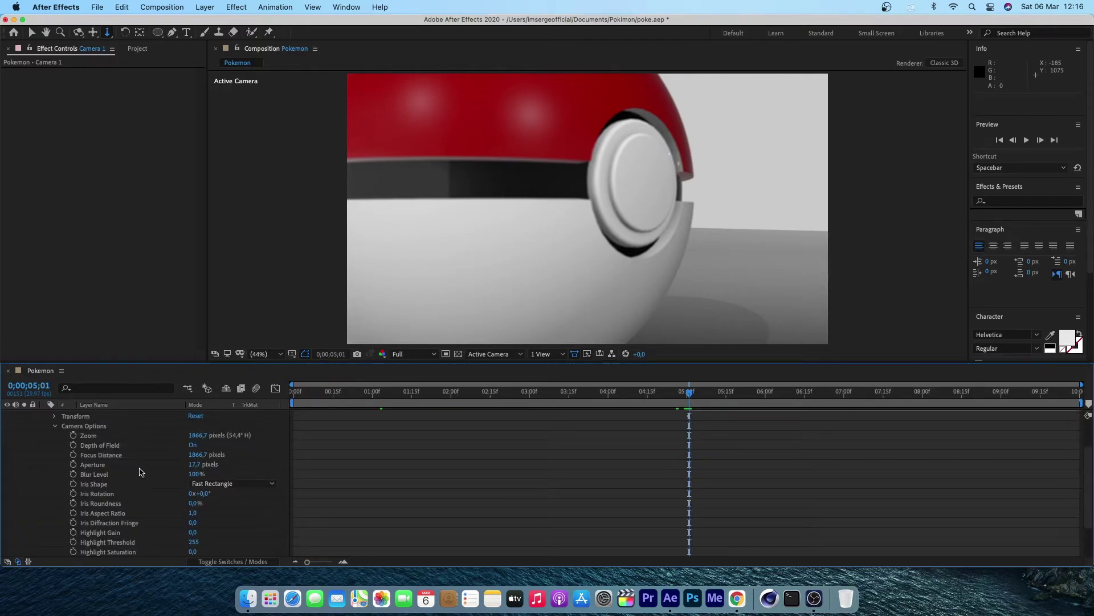
pyautogui.moveTo(199, 469); pyautogui.dragTo(140, 477)
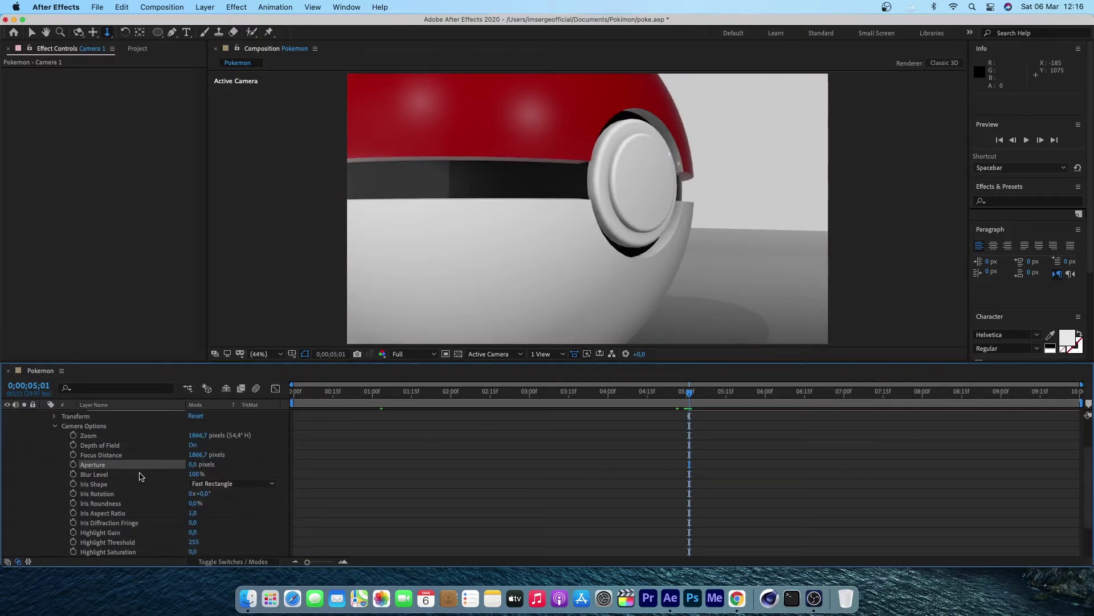
pyautogui.click(192, 464)
pyautogui.write('20')
pyautogui.press('Return')
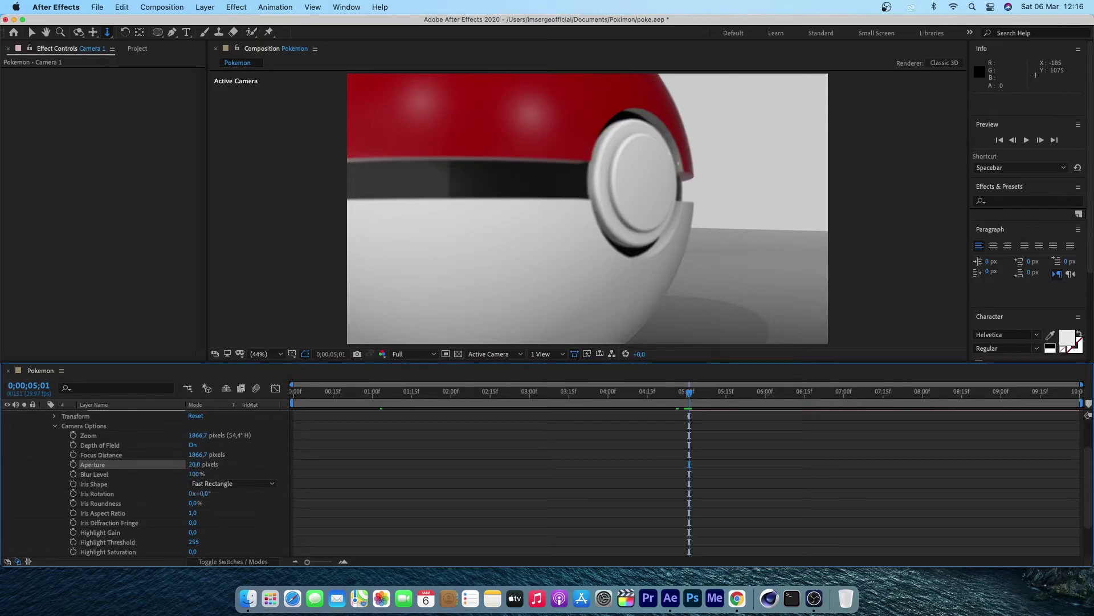
pyautogui.moveTo(73, 435); pyautogui.dragTo(73, 552)
pyautogui.scroll(3, 313, 502)
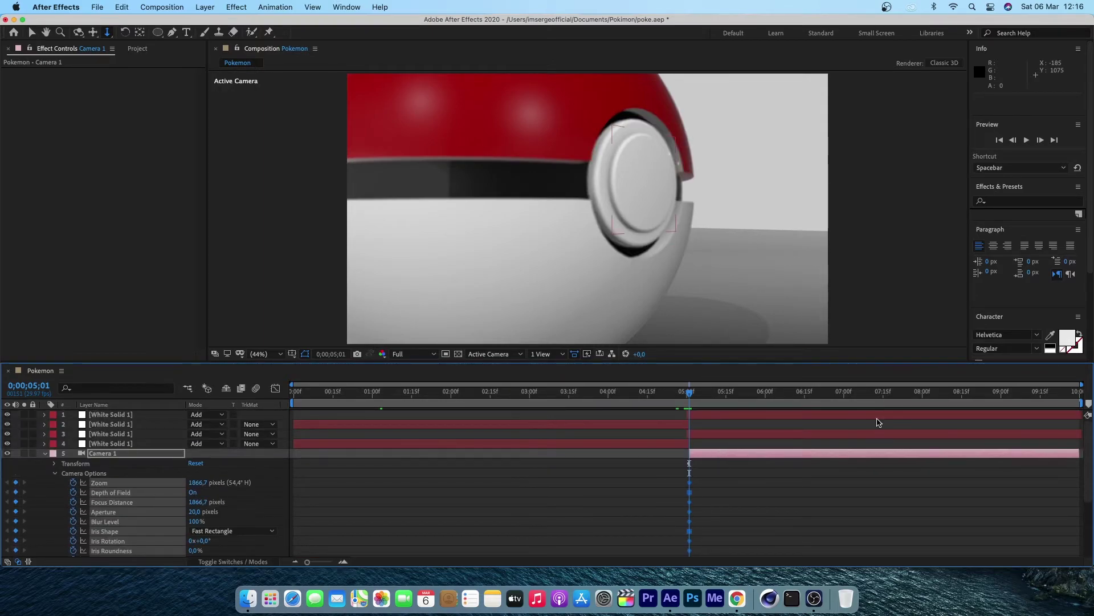
# - At 0;00;08;01, dolly and pan Camera 1 for a tighter framing of the Poké Ball's button
pyautogui.click(886, 392)
pyautogui.click(960, 391)
pyautogui.click(925, 391)
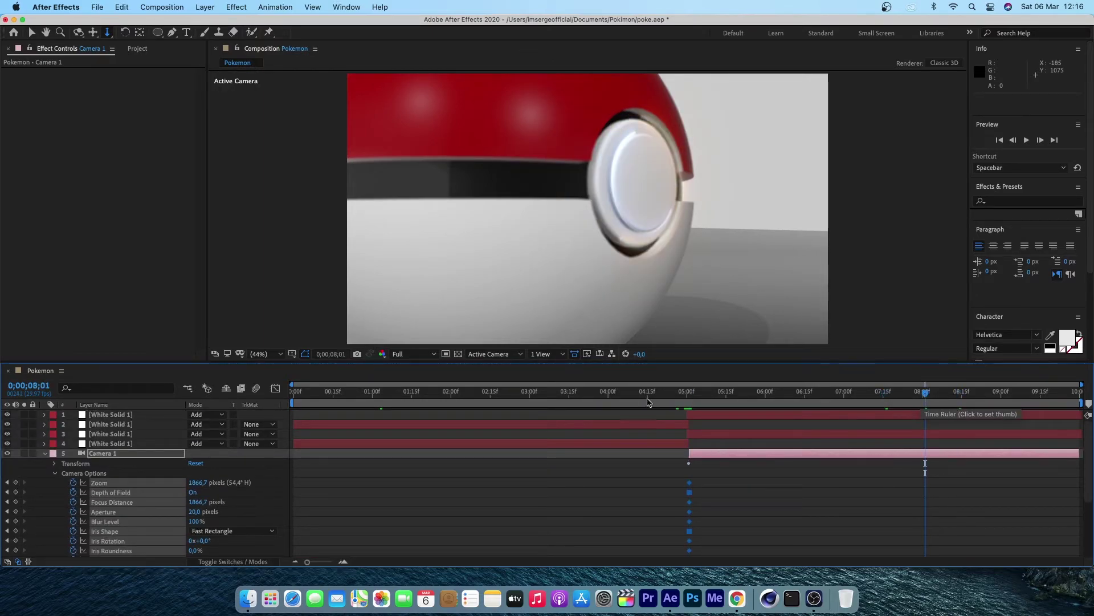
pyautogui.click(362, 92)
pyautogui.moveTo(677, 178)
pyautogui.mouseDown()
pyautogui.moveTo(670, 194)
pyautogui.moveTo(709, 114)
pyautogui.moveTo(665, 207)
pyautogui.moveTo(672, 198)
pyautogui.mouseUp()
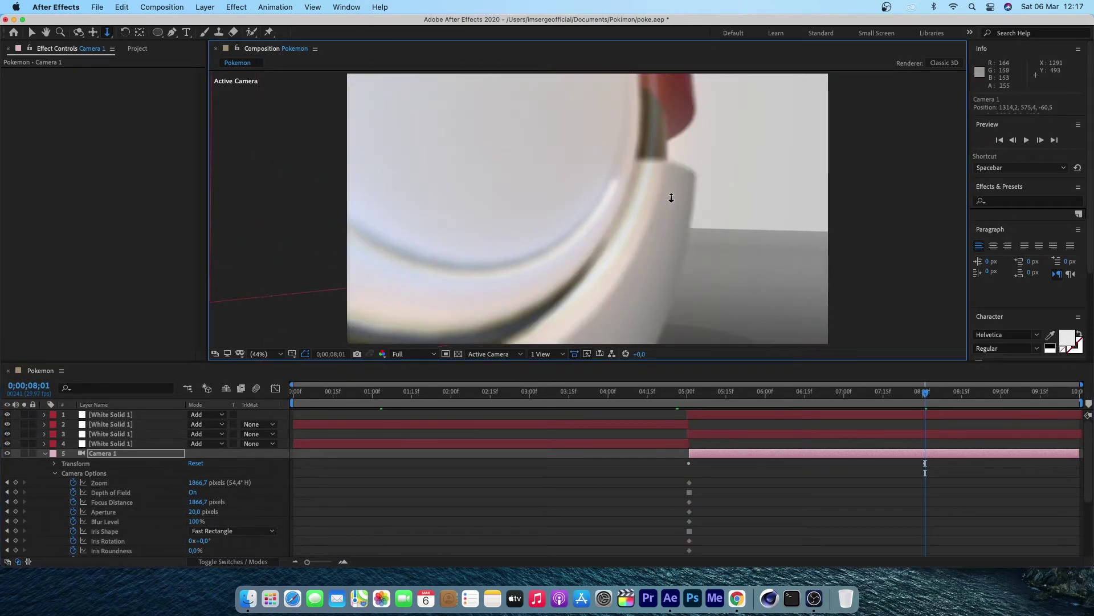
pyautogui.moveTo(576, 302); pyautogui.dragTo(594, 246)
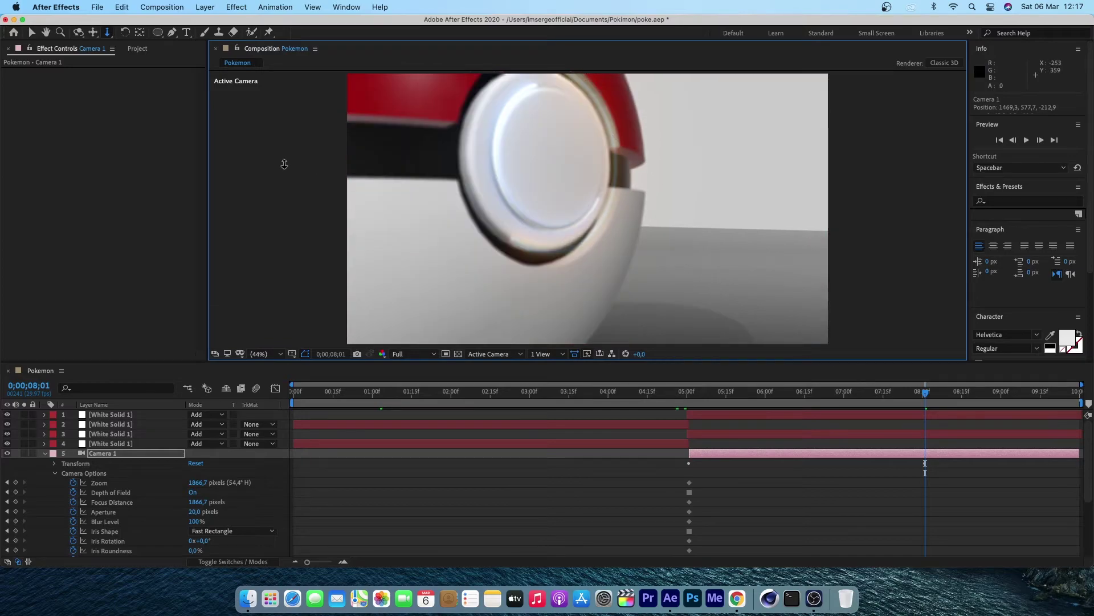
pyautogui.click(92, 33)
pyautogui.moveTo(551, 193); pyautogui.dragTo(555, 227)
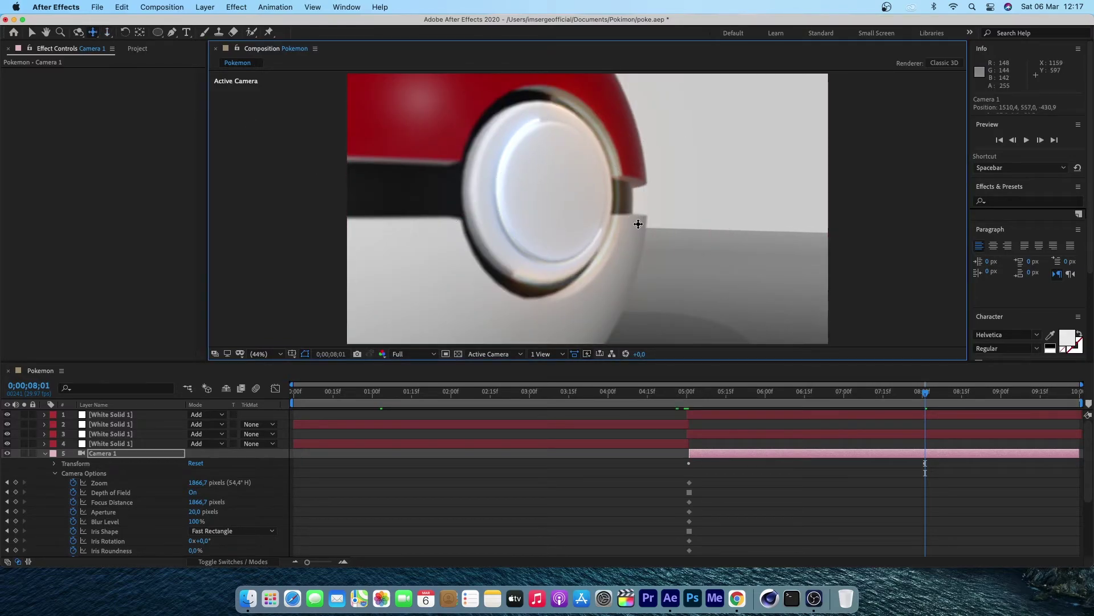
pyautogui.moveTo(639, 224); pyautogui.dragTo(669, 210)
# - Orbit, pan and dolly Camera 1 at 0;00;08;01 into a low side close-up of the button, about position 1430,0, 596,1, -224,4
pyautogui.click(78, 33)
pyautogui.moveTo(519, 224); pyautogui.dragTo(461, 303)
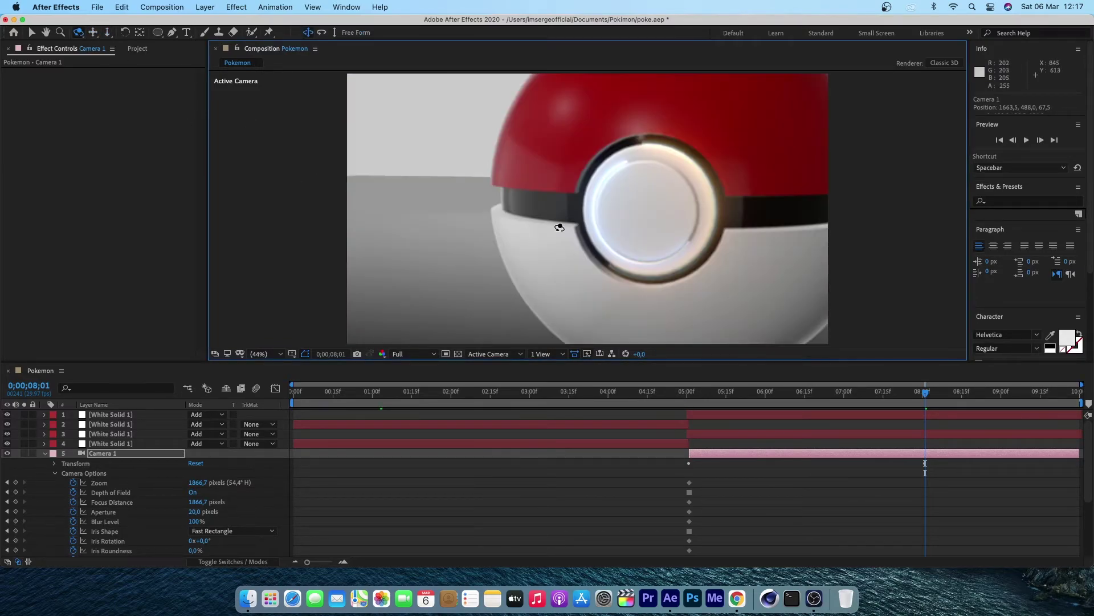
pyautogui.moveTo(606, 308); pyautogui.dragTo(625, 222)
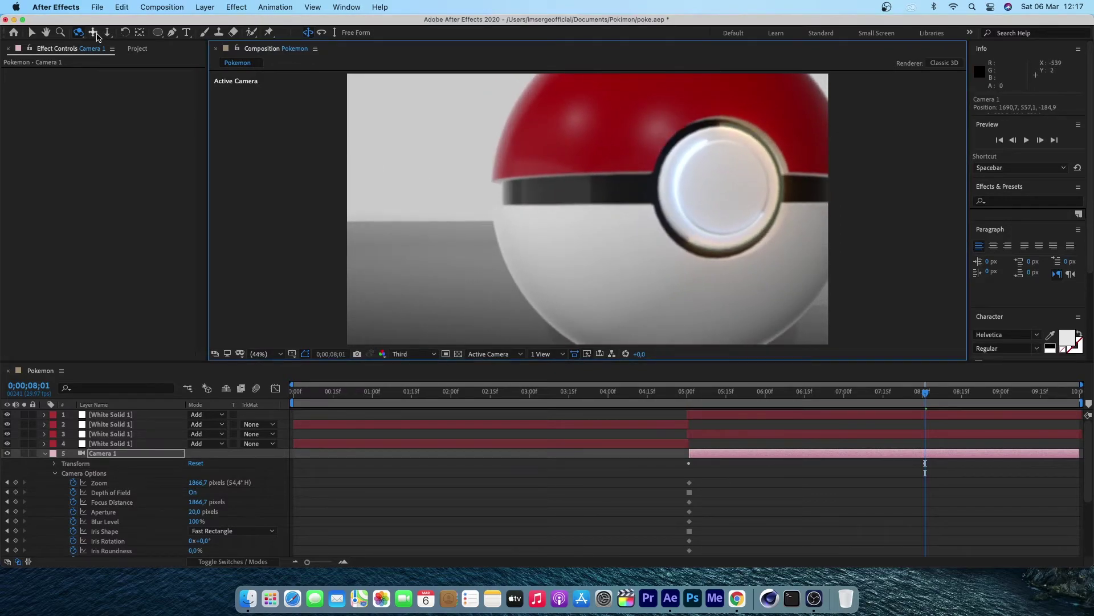
pyautogui.click(92, 32)
pyautogui.moveTo(693, 181); pyautogui.dragTo(557, 162)
pyautogui.click(79, 32)
pyautogui.click(107, 33)
pyautogui.click(78, 33)
pyautogui.moveTo(460, 142); pyautogui.dragTo(477, 142)
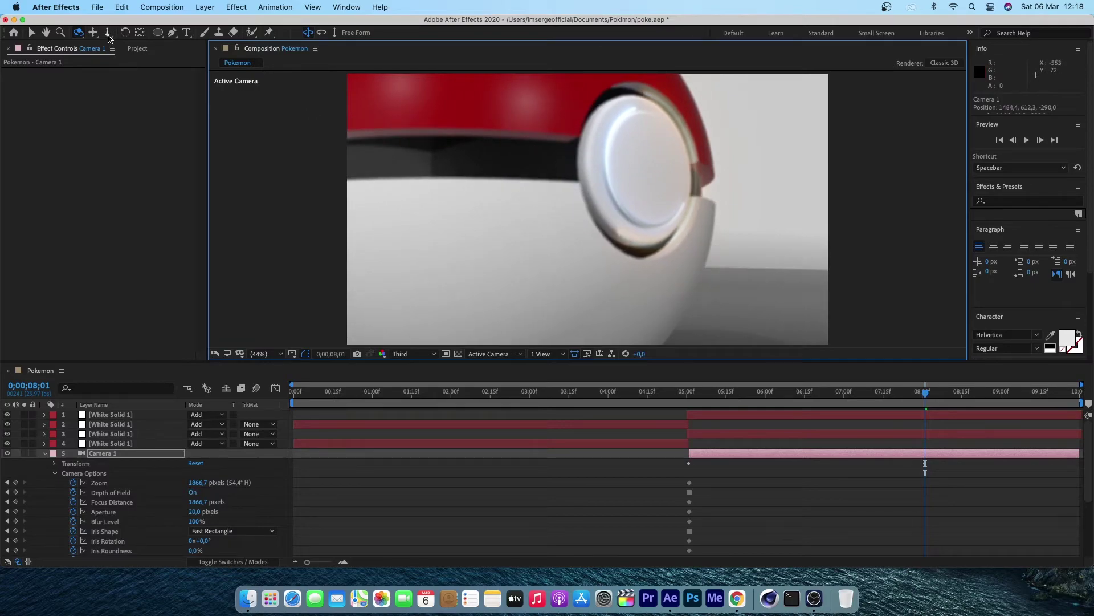
pyautogui.click(107, 33)
pyautogui.moveTo(663, 155); pyautogui.dragTo(701, 163)
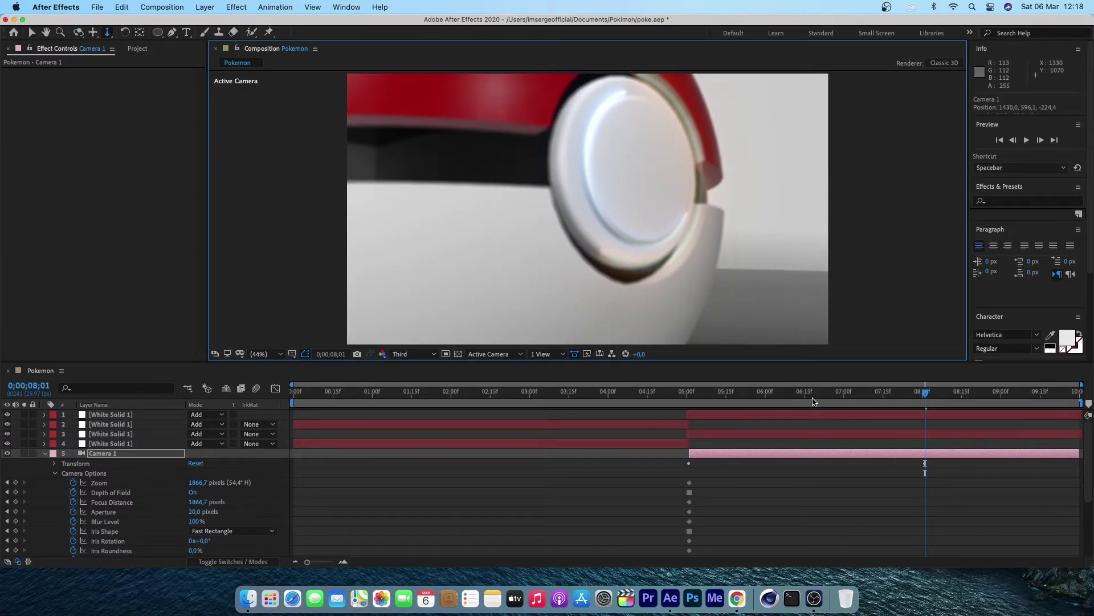
# - Keyframe Camera 1's Focus Distance at 0;00;05;19 with a value of 300 pixels
pyautogui.moveTo(813, 401); pyautogui.dragTo(736, 421)
pyautogui.moveTo(213, 501); pyautogui.dragTo(144, 504)
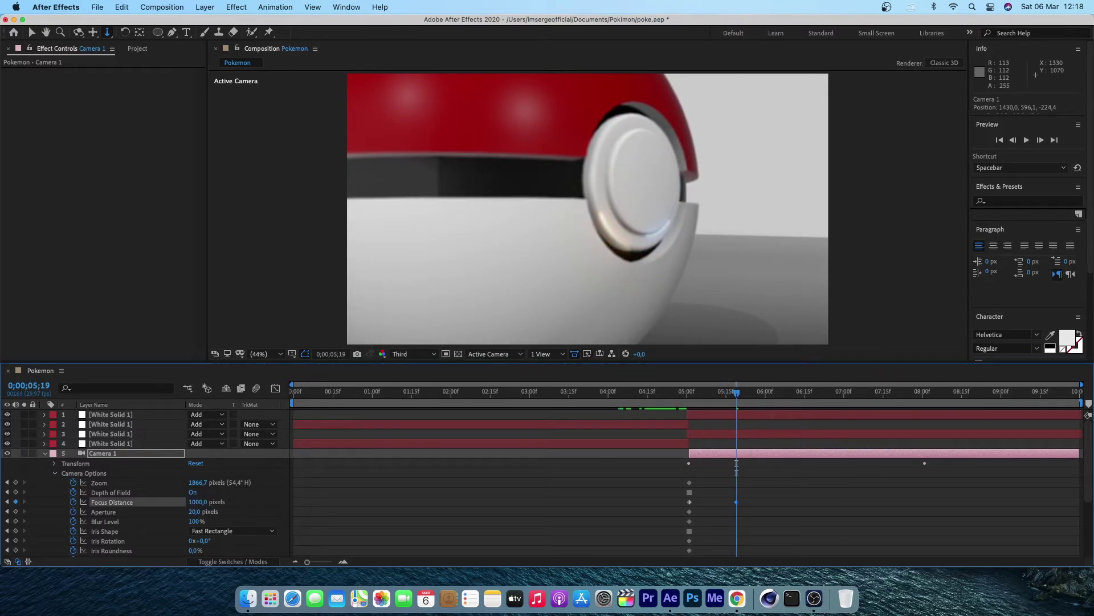
pyautogui.moveTo(192, 502); pyautogui.dragTo(194, 505)
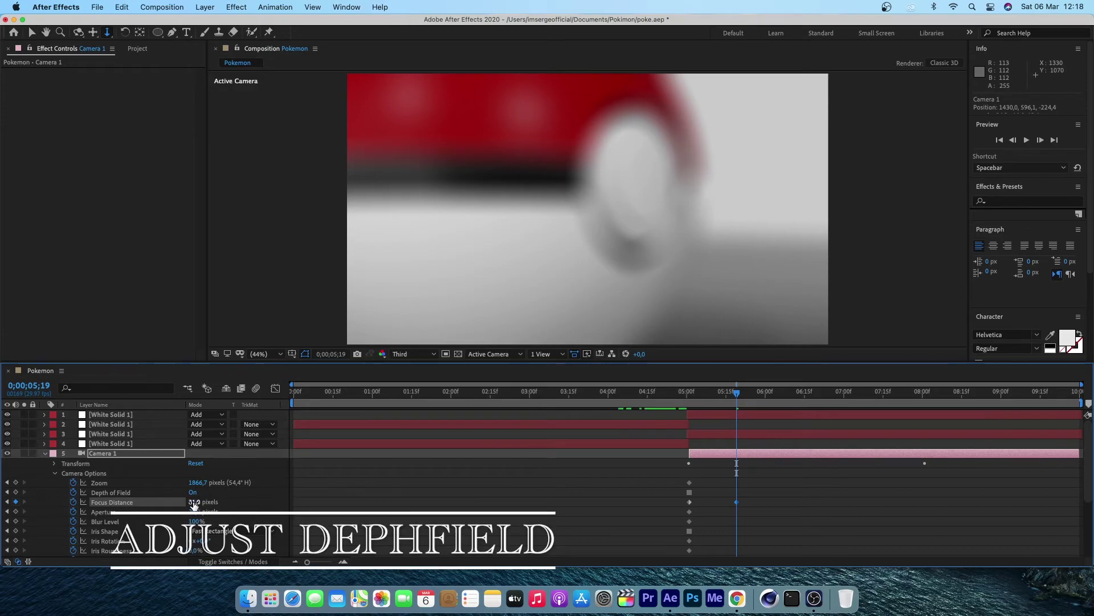
pyautogui.press('Return')
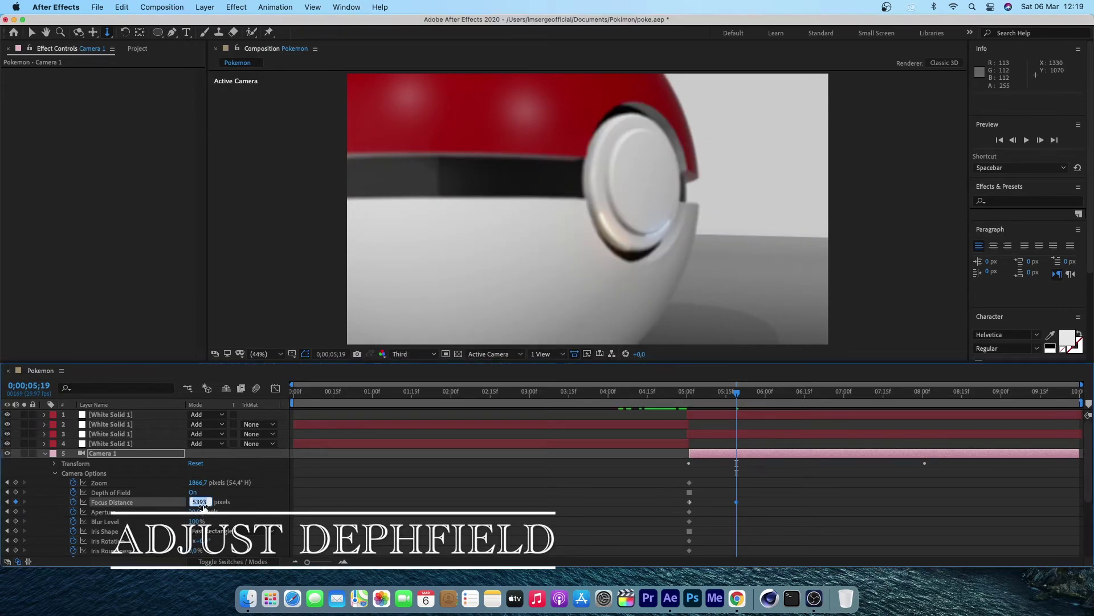
pyautogui.write('0')
pyautogui.press('Return')
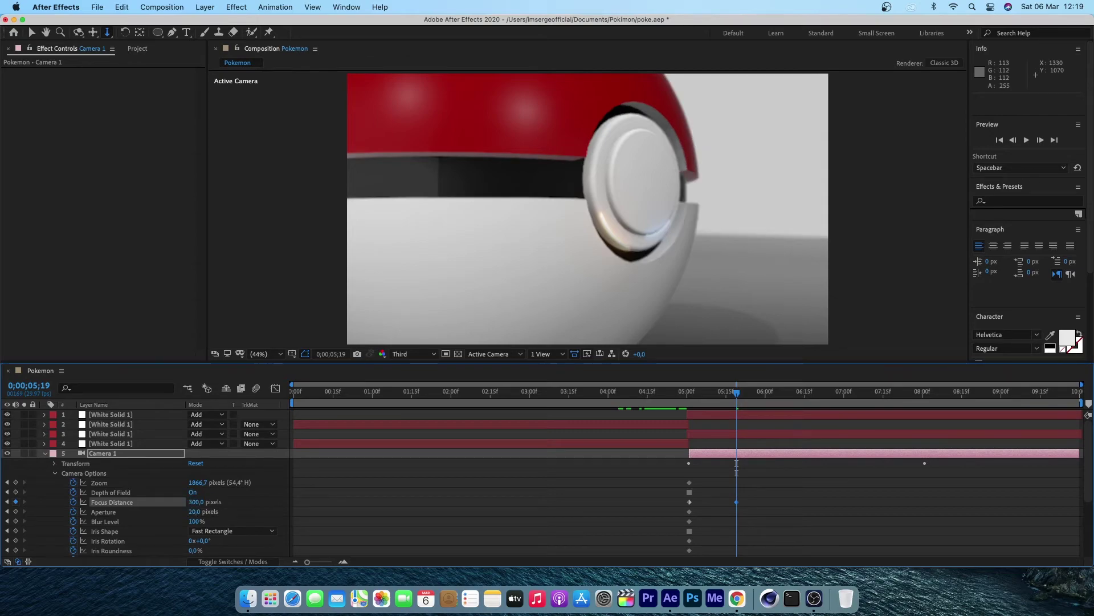
# - Set Camera 1's aperture to 12 pixels and its Blur Level to 70% at 0;00;05;19
pyautogui.write('12')
pyautogui.press('Return')
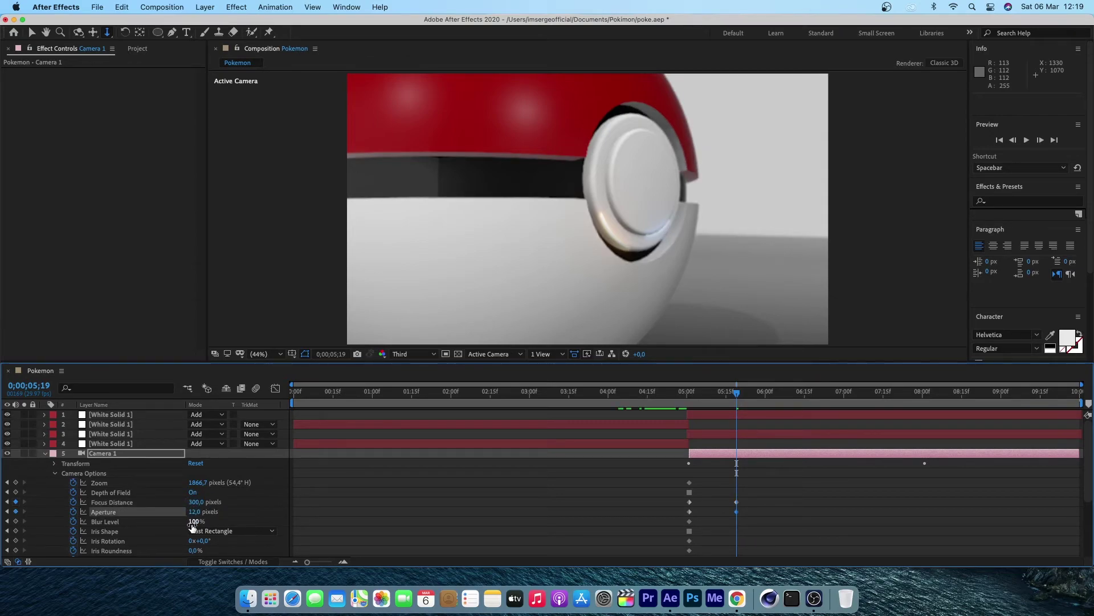
pyautogui.moveTo(193, 522); pyautogui.dragTo(136, 530)
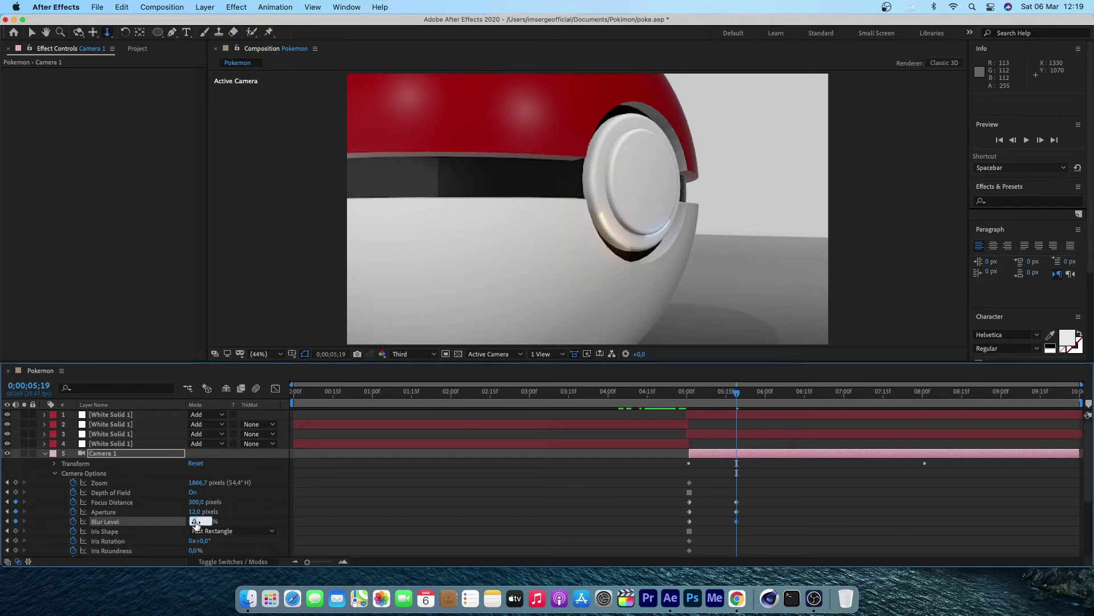
pyautogui.click(918, 426)
pyautogui.moveTo(888, 391); pyautogui.dragTo(925, 415)
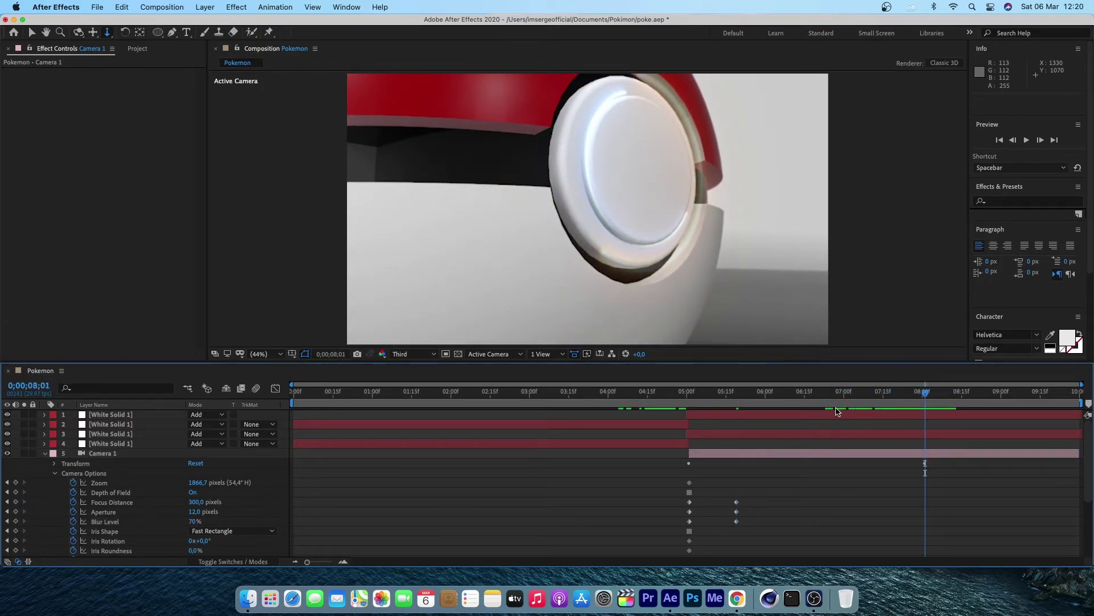
# - Set Camera 1's aperture keyframe at 0;00;05;01 to 30 pixels
pyautogui.moveTo(836, 411); pyautogui.dragTo(689, 397)
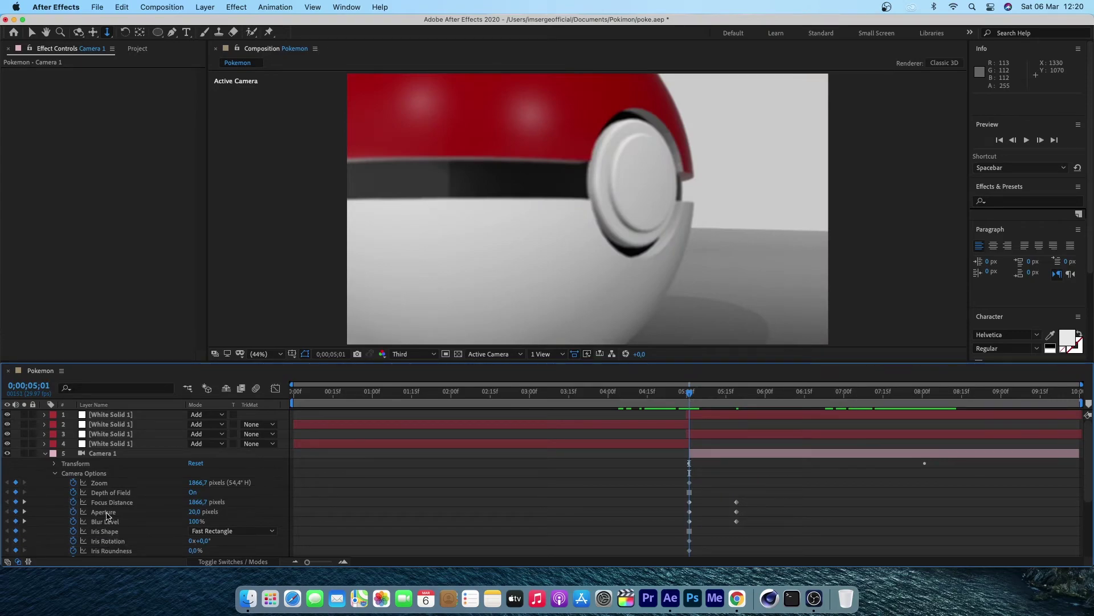
pyautogui.click(195, 511)
pyautogui.write('0')
pyautogui.press('Return')
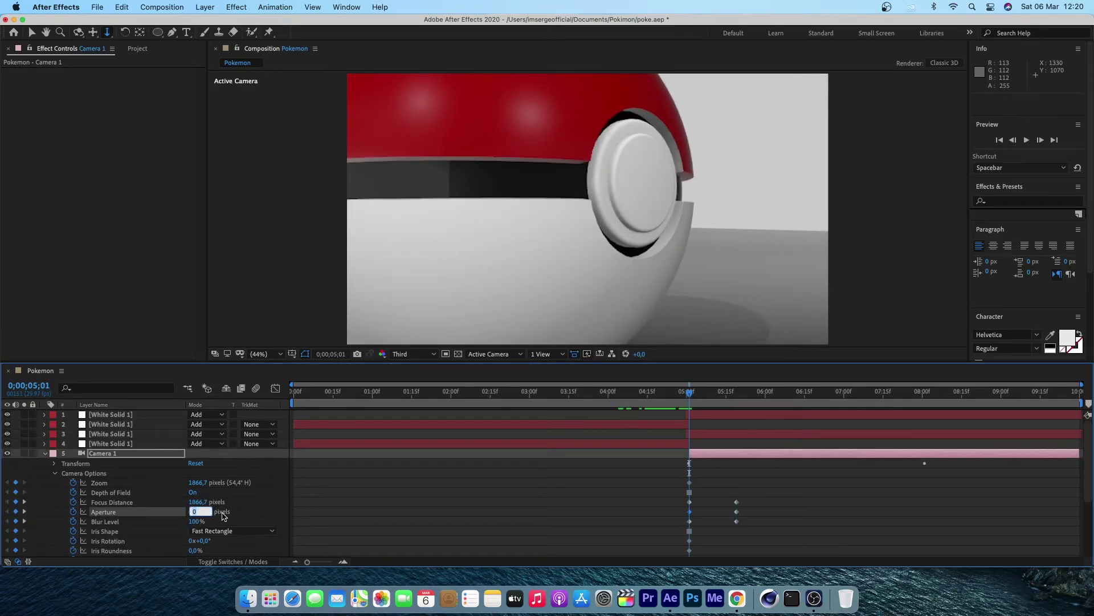
pyautogui.write('30')
pyautogui.press('Return')
# - Collapse Camera 1's properties and trim the end of its layer to 0;00;07;27
pyautogui.moveTo(679, 397); pyautogui.dragTo(914, 399)
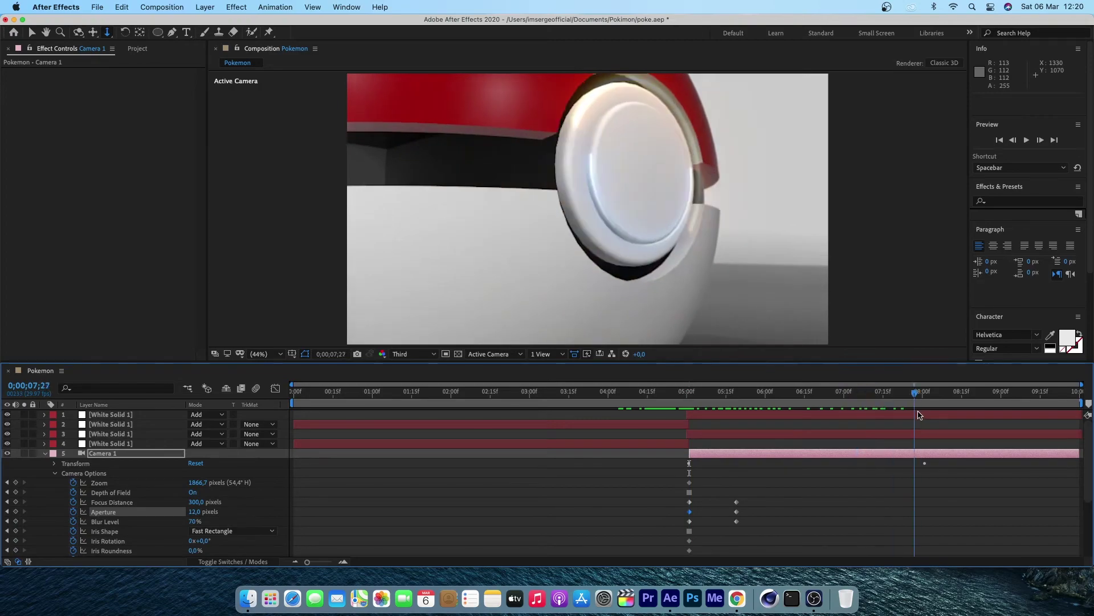
pyautogui.press(';')
pyautogui.press(';')
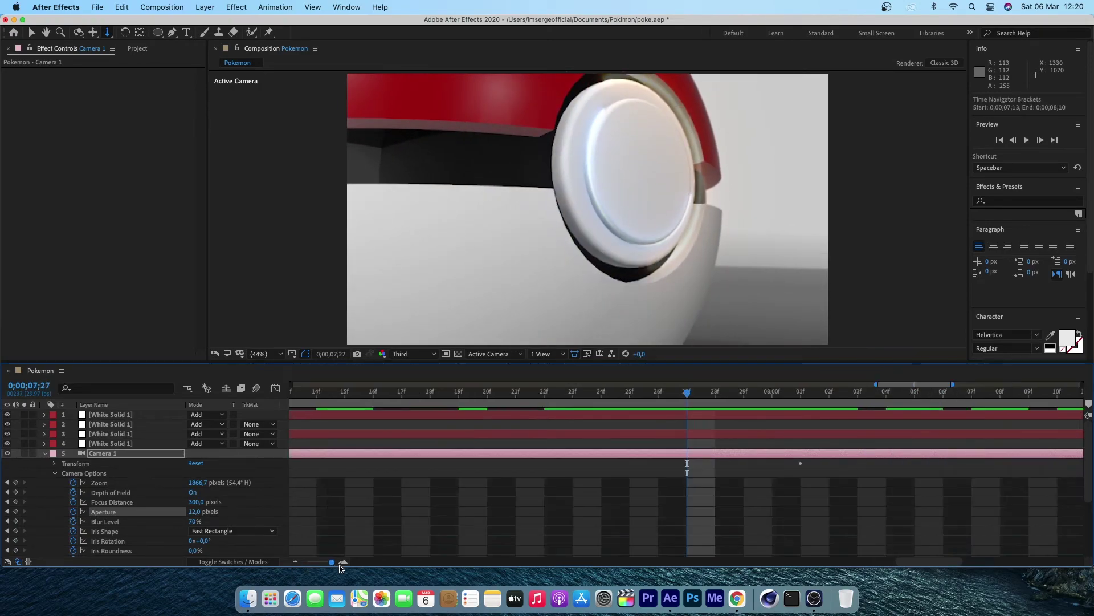
pyautogui.click(45, 453)
pyautogui.moveTo(1078, 453); pyautogui.dragTo(916, 453)
# - Add a third camera starting at 0;00;07;27, where Camera 1 ends, and orbit it to look down on the Poké Ball
pyautogui.rightClick(851, 516)
pyautogui.moveTo(872, 442)
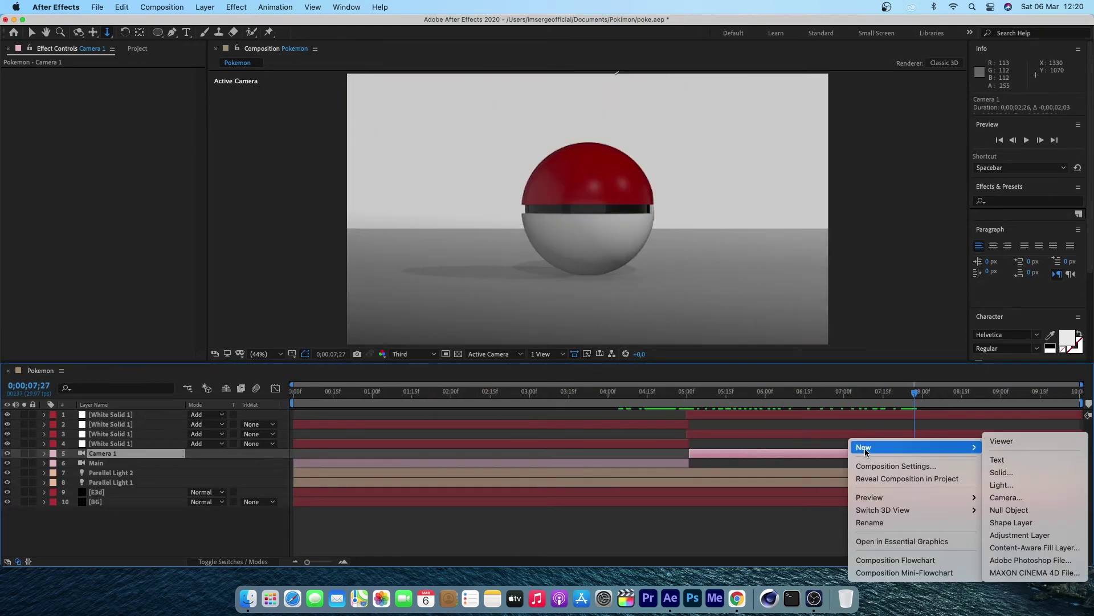
pyautogui.click(1015, 499)
pyautogui.click(719, 419)
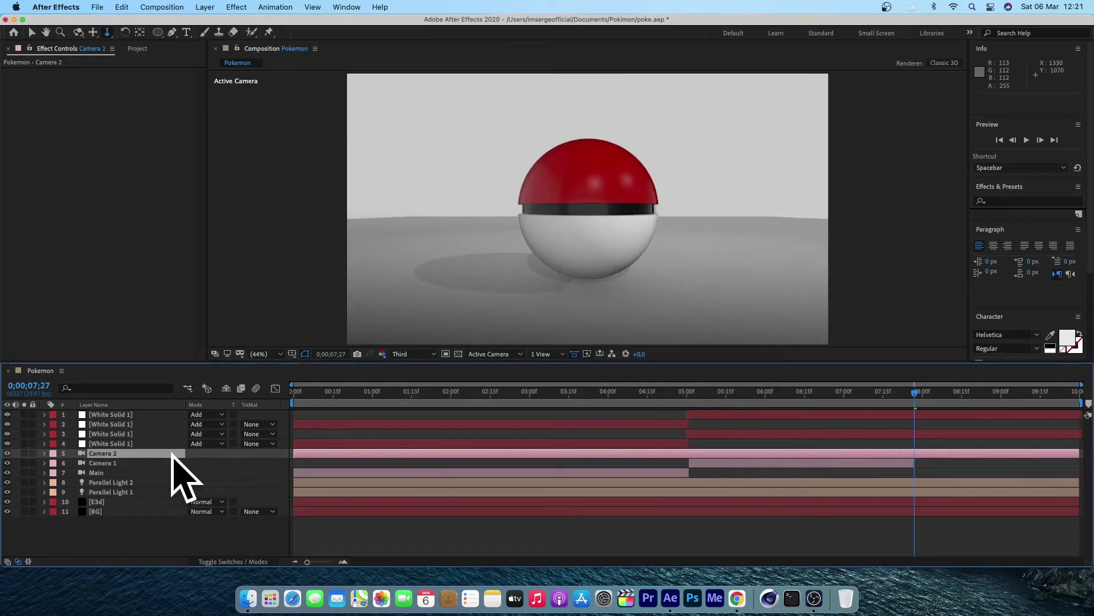
pyautogui.moveTo(294, 453); pyautogui.dragTo(915, 453)
pyautogui.click(78, 32)
pyautogui.moveTo(592, 183); pyautogui.dragTo(688, 337)
# - Duplicate the two Saber solids covering Camera 1's shot and trim the first copy's start to about 0;00;07;27
pyautogui.click(812, 417)
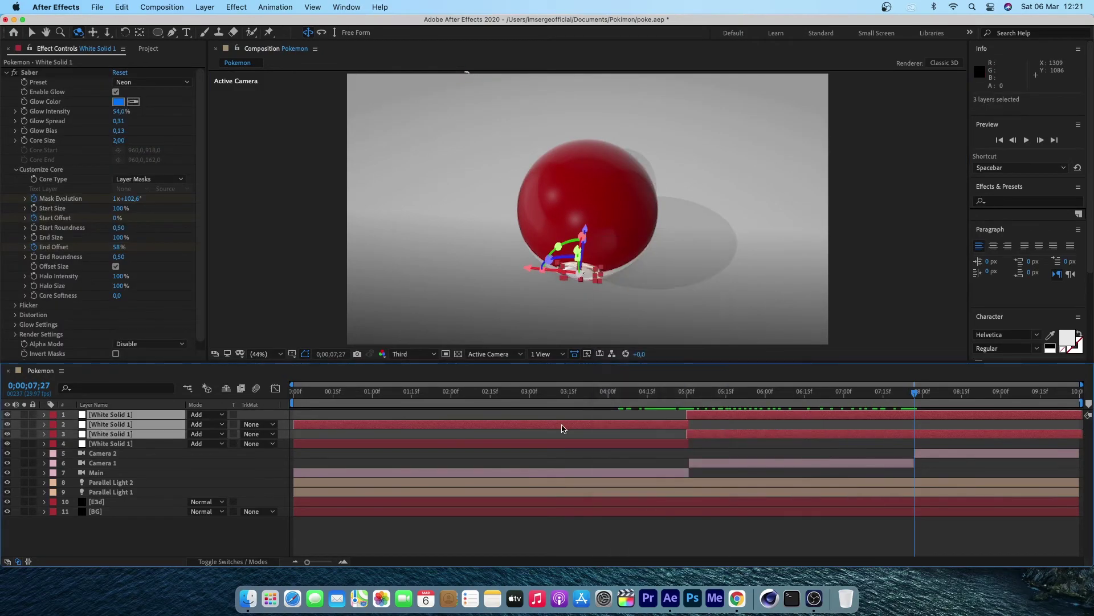
pyautogui.keyDown('shift'); pyautogui.click(697, 437); pyautogui.keyUp('shift')
pyautogui.click(122, 7)
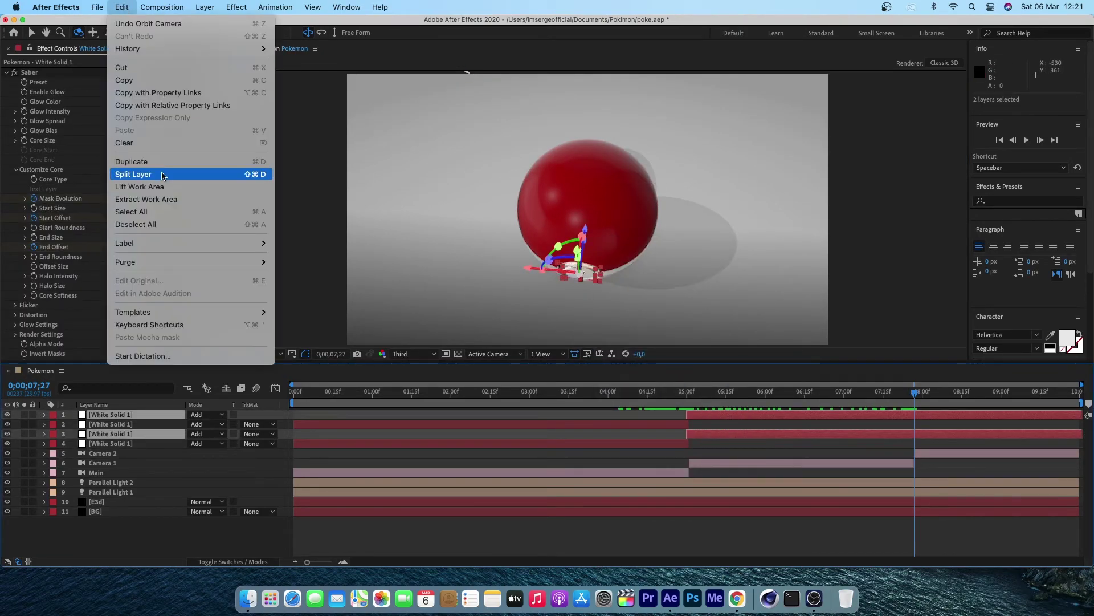
pyautogui.click(142, 167)
pyautogui.moveTo(701, 425); pyautogui.dragTo(924, 426)
pyautogui.click(976, 426)
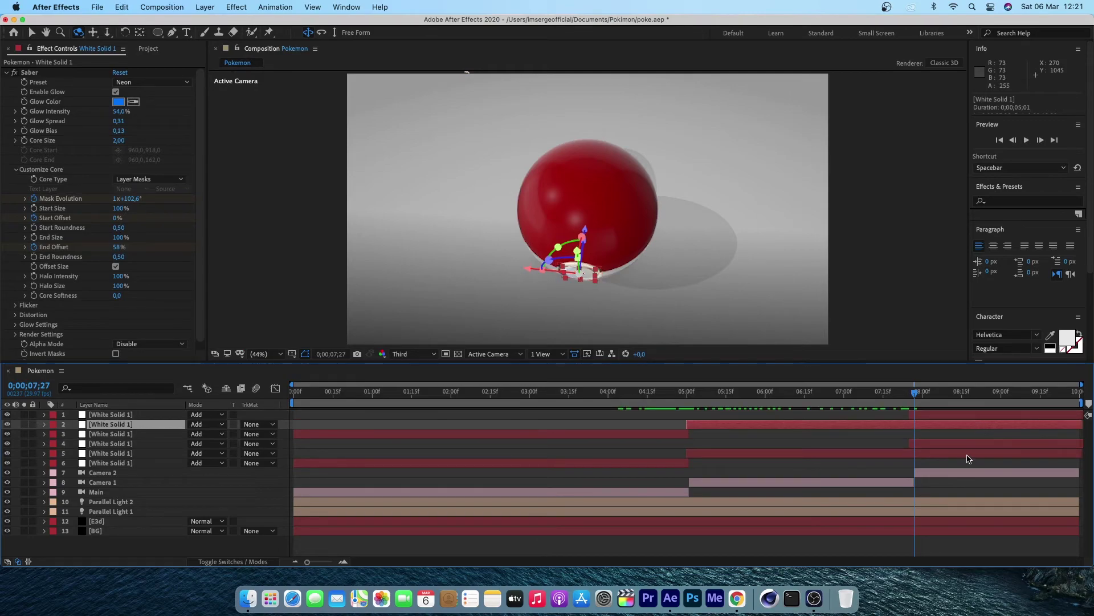
# - Trim the ends of the two original Saber solids to about 0;00;07;27, where Camera 1's shot ends
pyautogui.click(966, 456)
pyautogui.moveTo(1082, 425); pyautogui.dragTo(1033, 427)
pyautogui.moveTo(915, 425); pyautogui.dragTo(910, 425)
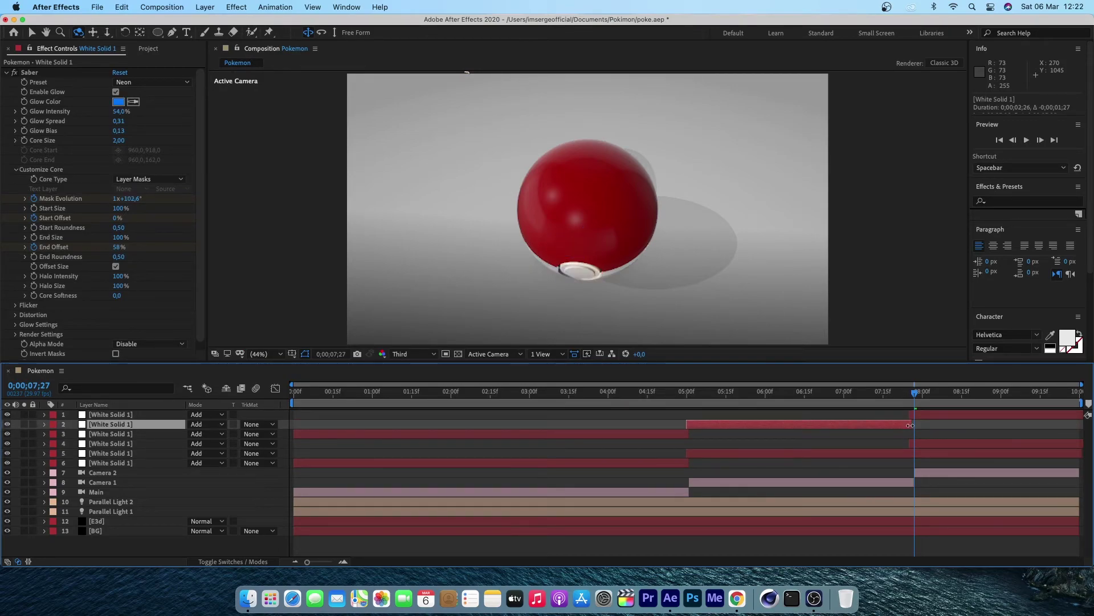
pyautogui.click(1035, 455)
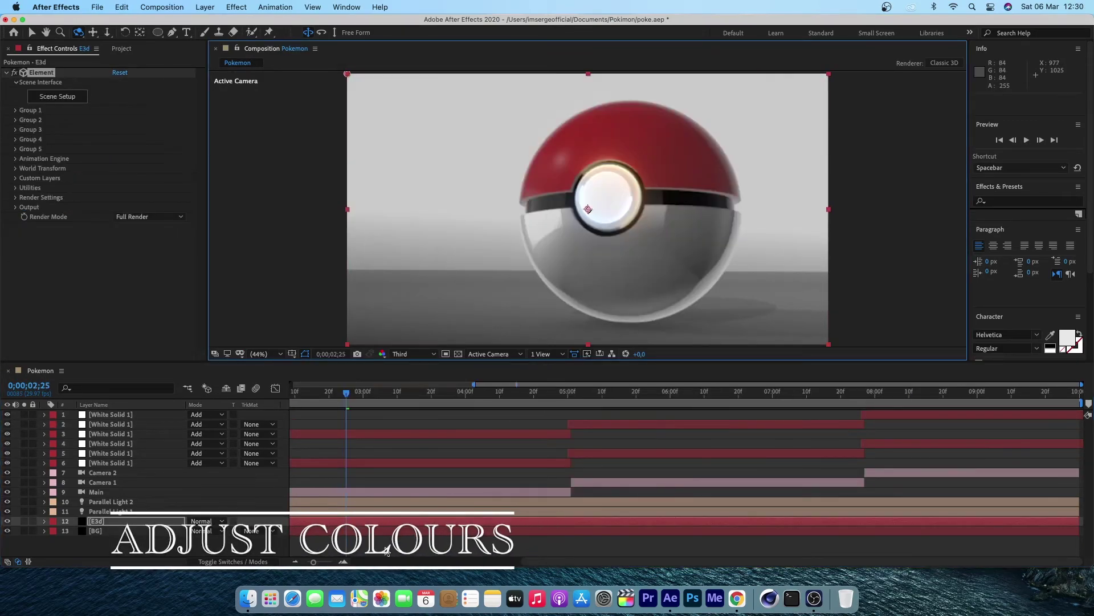
# - Add an adjustment layer on top of the composition and apply the Curves effect to it
pyautogui.rightClick(422, 480)
pyautogui.moveTo(402, 447)
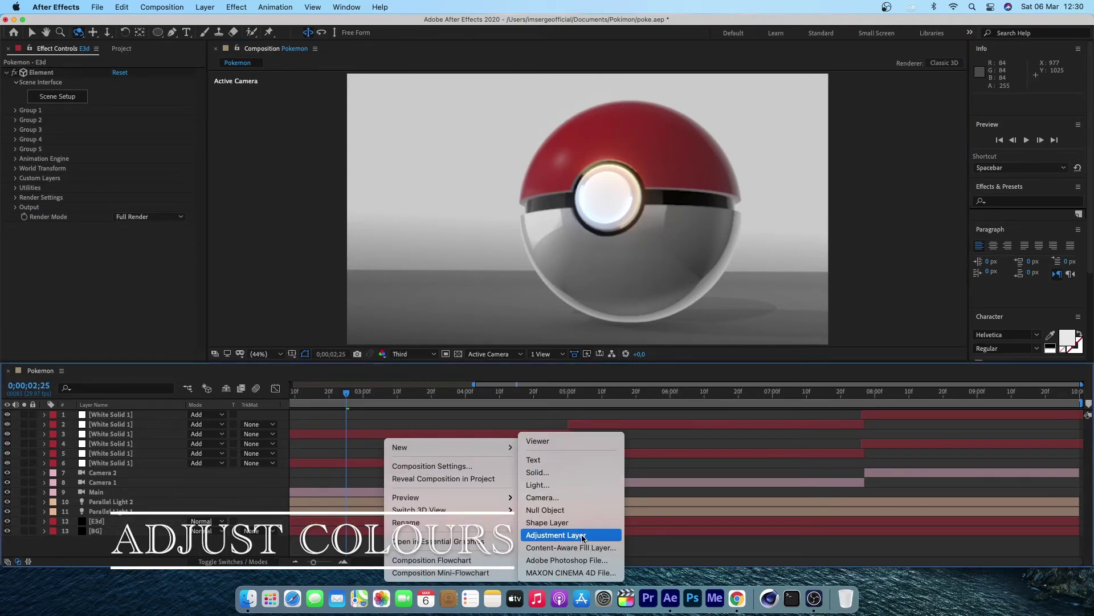
pyautogui.click(564, 533)
pyautogui.rightClick(61, 142)
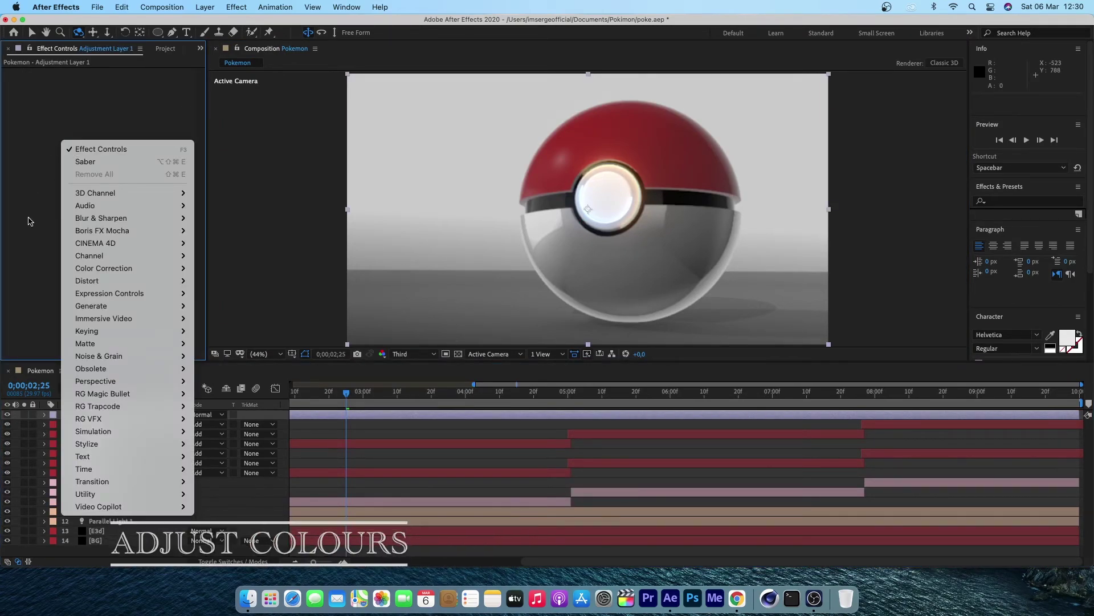
pyautogui.moveTo(108, 268)
pyautogui.click(242, 372)
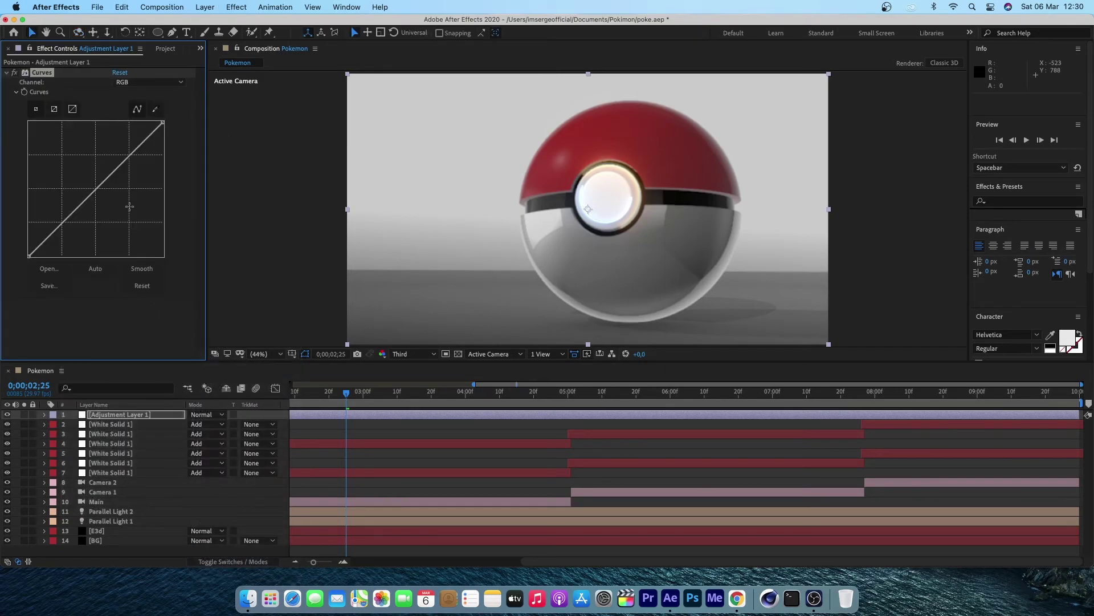
# - Lower the RGB curve's midpoint slightly and raise the Red channel's midtones in the adjustment layer's Curves effect
pyautogui.moveTo(96, 190); pyautogui.dragTo(97, 195)
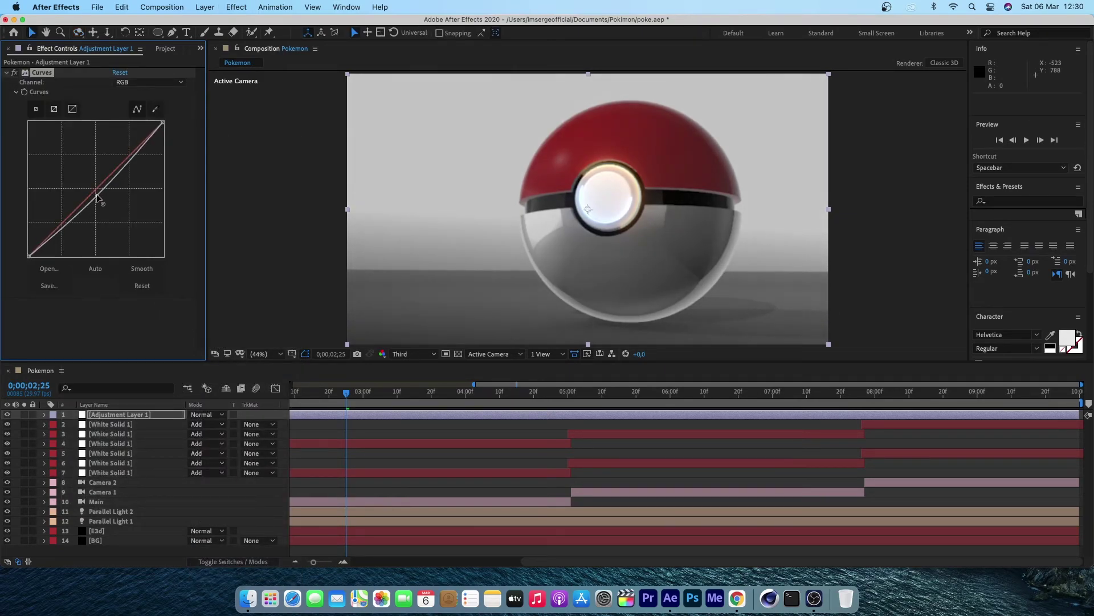
pyautogui.click(148, 82)
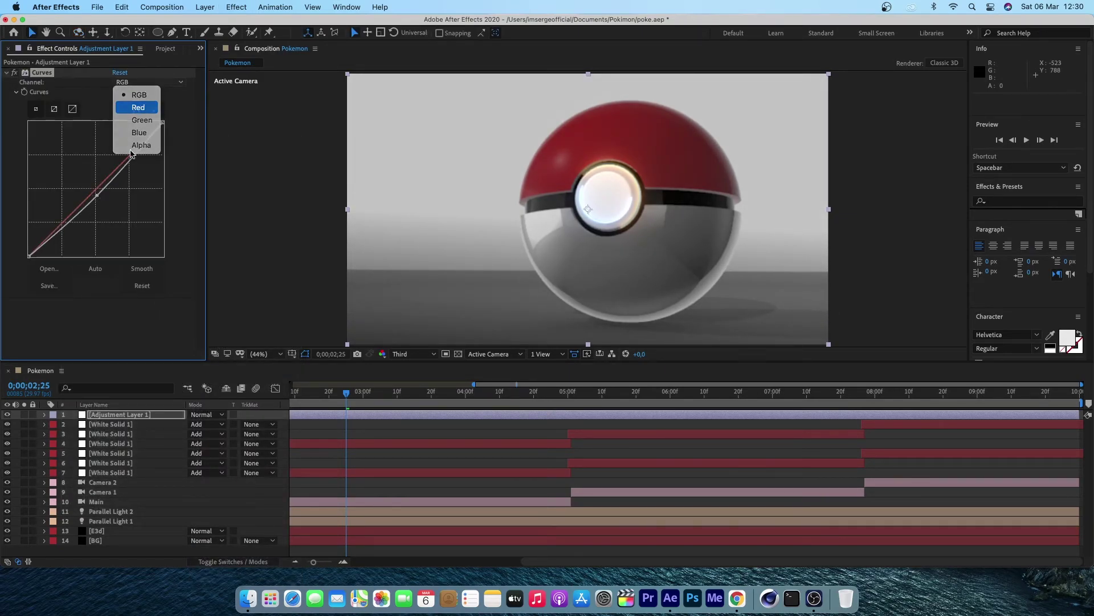
pyautogui.click(140, 104)
pyautogui.moveTo(97, 189); pyautogui.dragTo(92, 188)
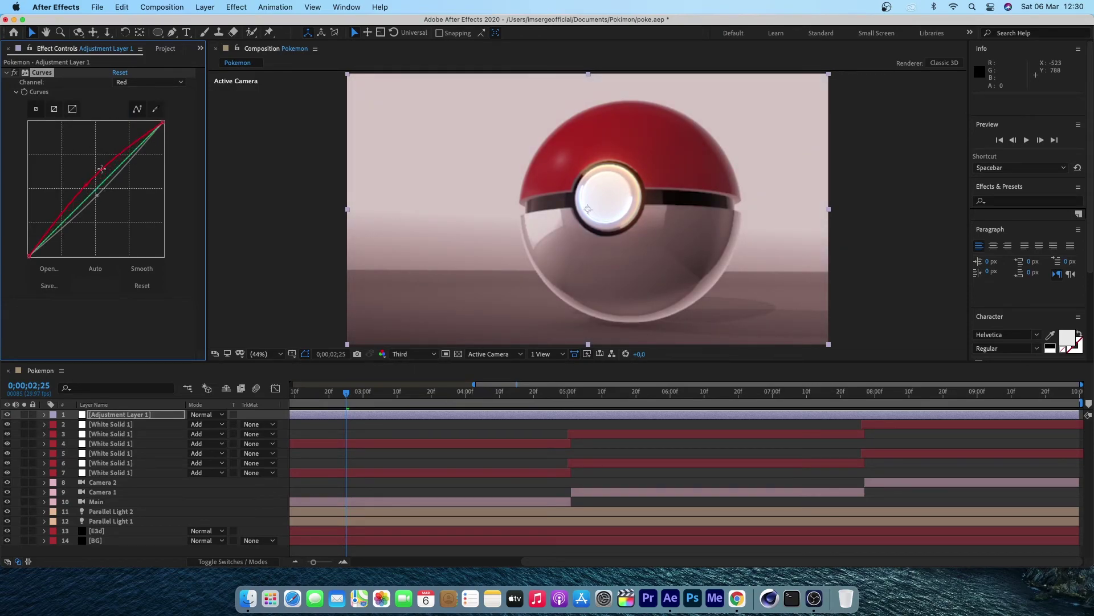
# - Set the preview resolution to Full, pull the RGB curve's shadows below the diagonal and add a control point in its highlights
pyautogui.click(148, 82)
pyautogui.click(140, 94)
pyautogui.moveTo(57, 234); pyautogui.dragTo(49, 230)
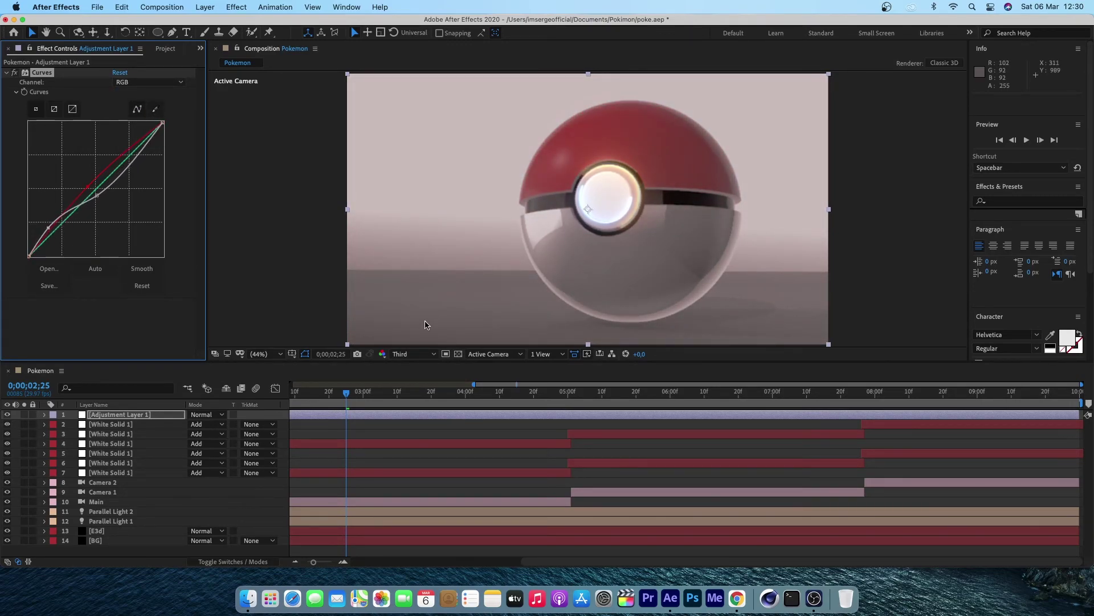
pyautogui.click(413, 354)
pyautogui.click(415, 382)
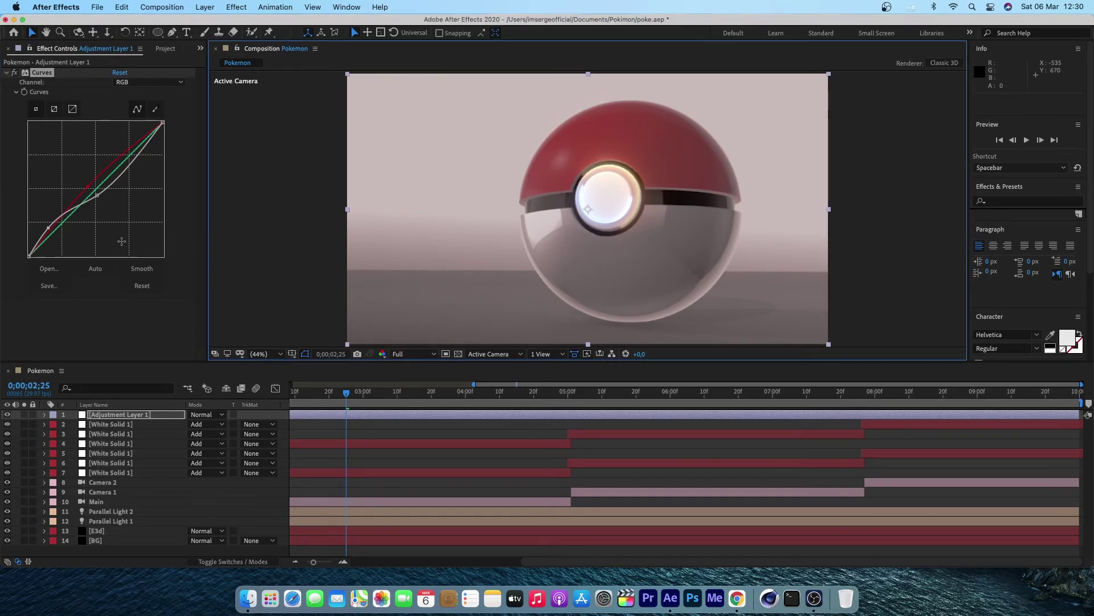
pyautogui.moveTo(50, 228); pyautogui.dragTo(57, 238)
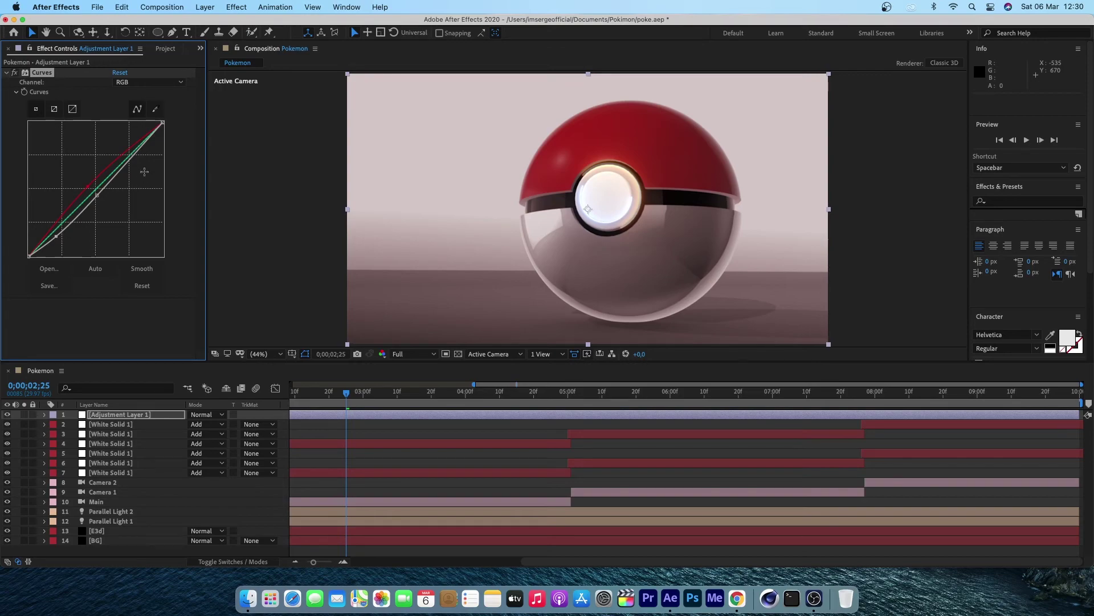
pyautogui.moveTo(140, 150); pyautogui.dragTo(143, 155)
# - At 0;00;06;27, nudge the orange Saber ring of Camera 1's shot to position 1211.4, 547.5, -4.1 around the button
pyautogui.click(660, 403)
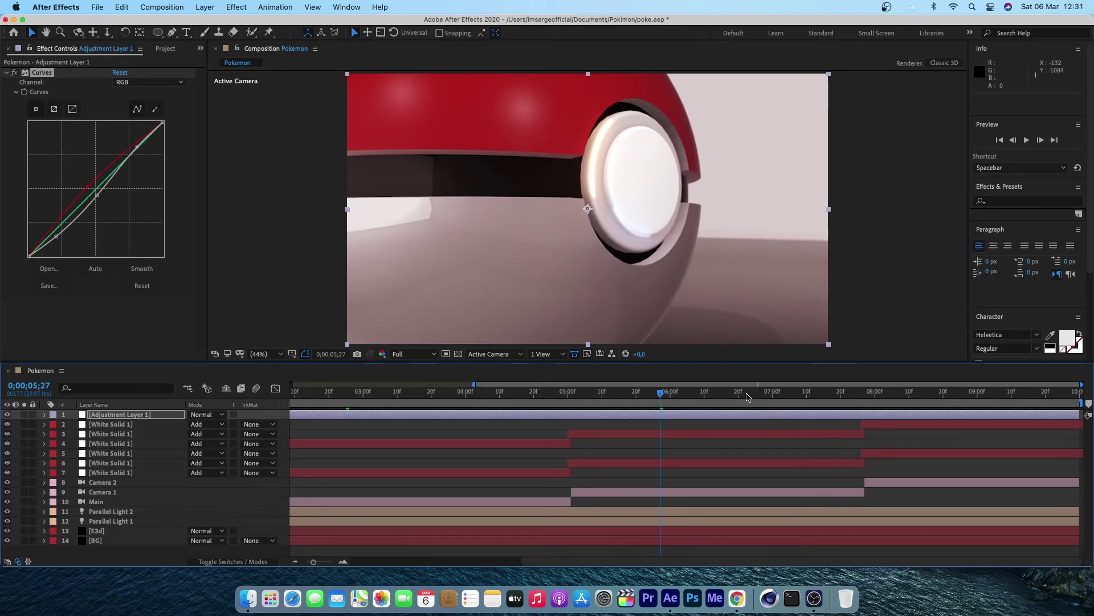
pyautogui.moveTo(741, 398); pyautogui.dragTo(764, 398)
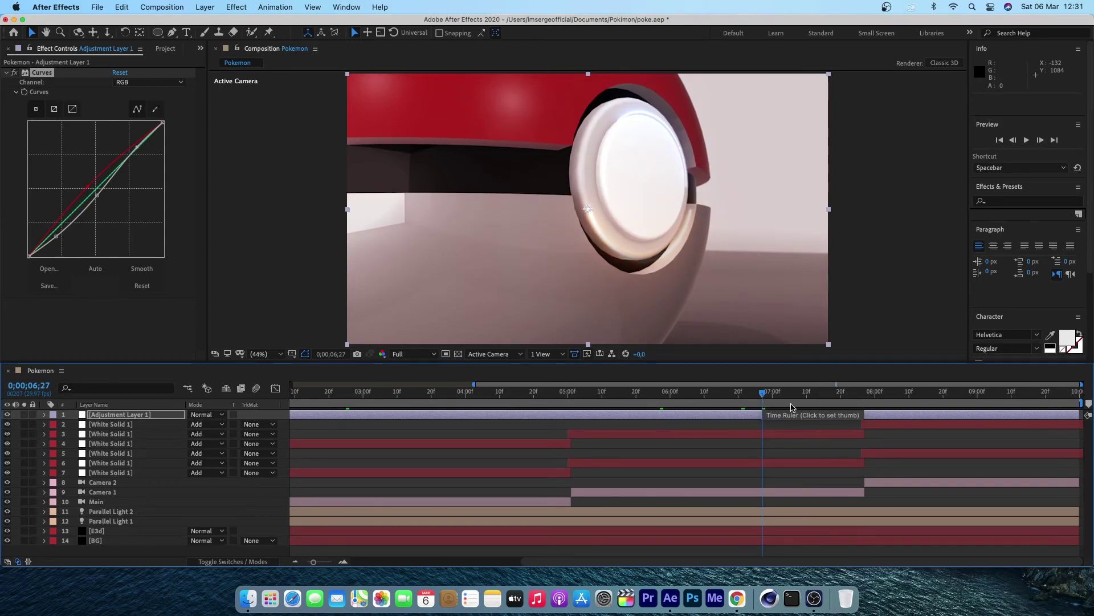
pyautogui.click(643, 439)
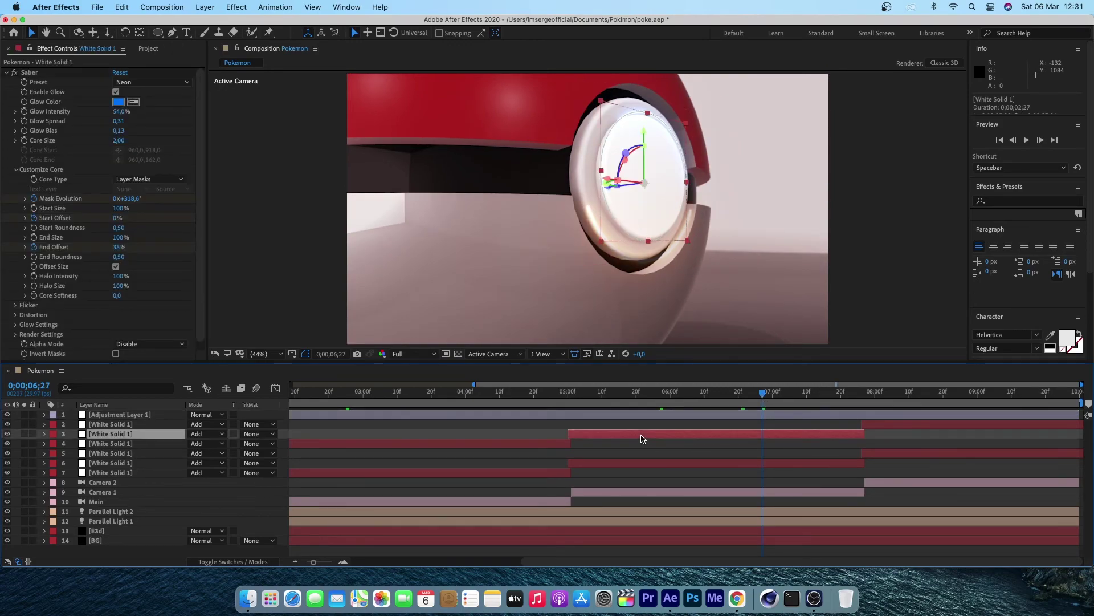
pyautogui.click(644, 463)
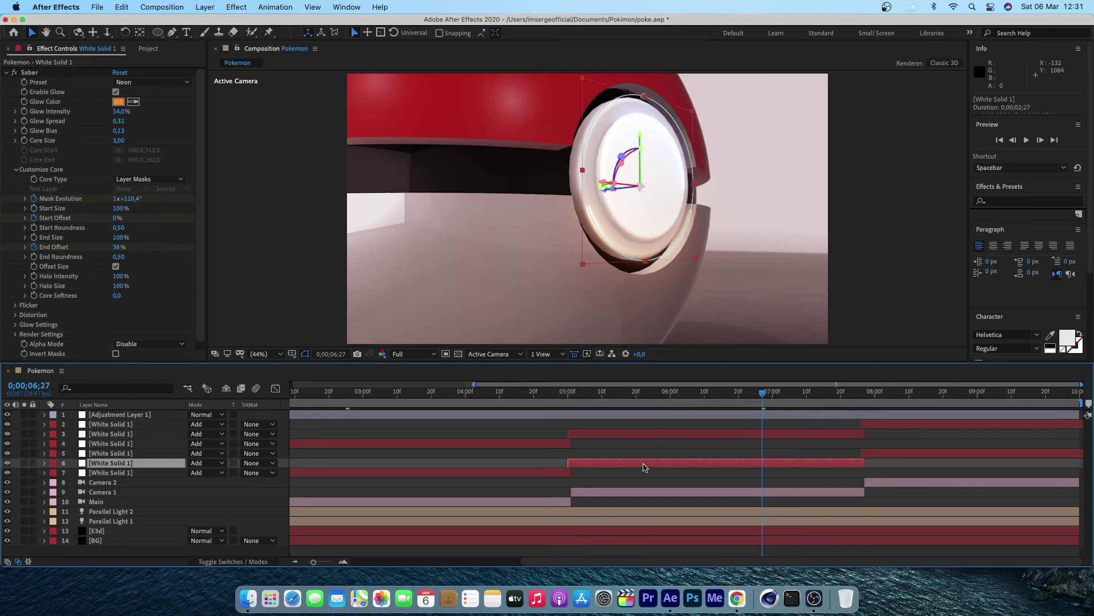
pyautogui.press('Down')
pyautogui.press('Down')
pyautogui.press('Down')
pyautogui.press('Down')
pyautogui.press('Down')
pyautogui.press('Down')
pyautogui.press('Left')
pyautogui.press('Left')
pyautogui.press('Left')
pyautogui.press('Left')
pyautogui.press('Left')
pyautogui.press('Left')
pyautogui.press('Left')
pyautogui.press('Up')
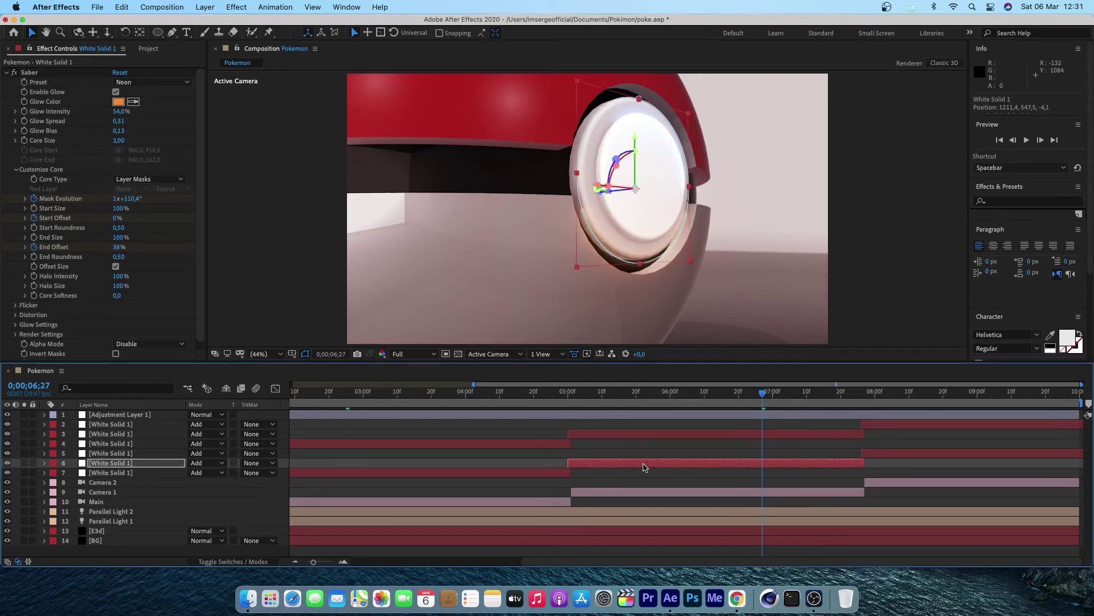
pyautogui.press('Right')
pyautogui.press('Right')
pyautogui.press('Left')
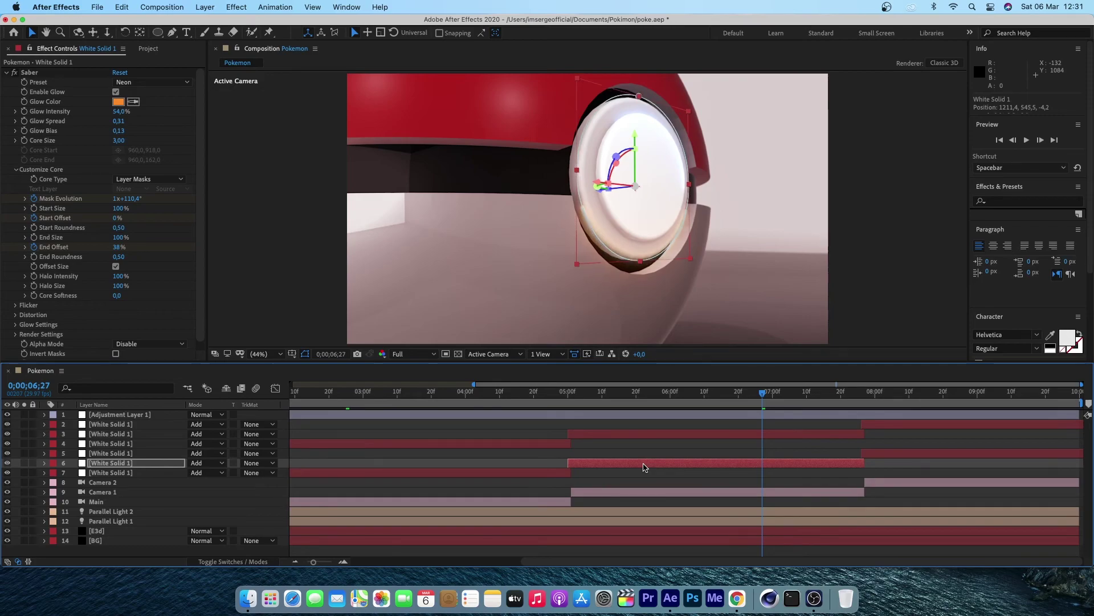
# - Set the Core Size of the blue Saber ring in Camera 1's shot to 4
pyautogui.click(910, 396)
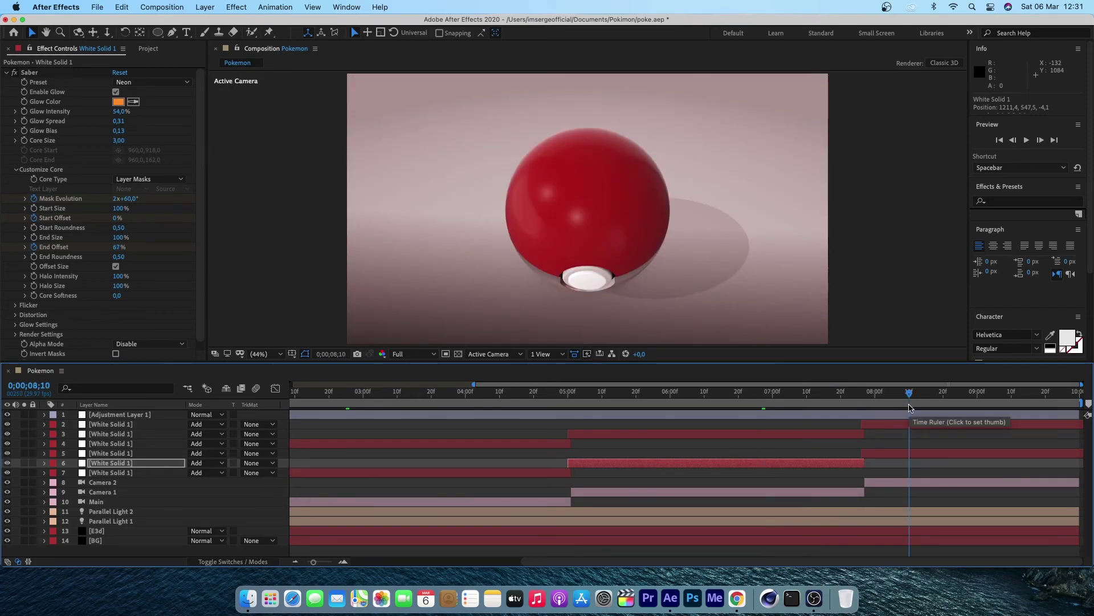
pyautogui.click(717, 436)
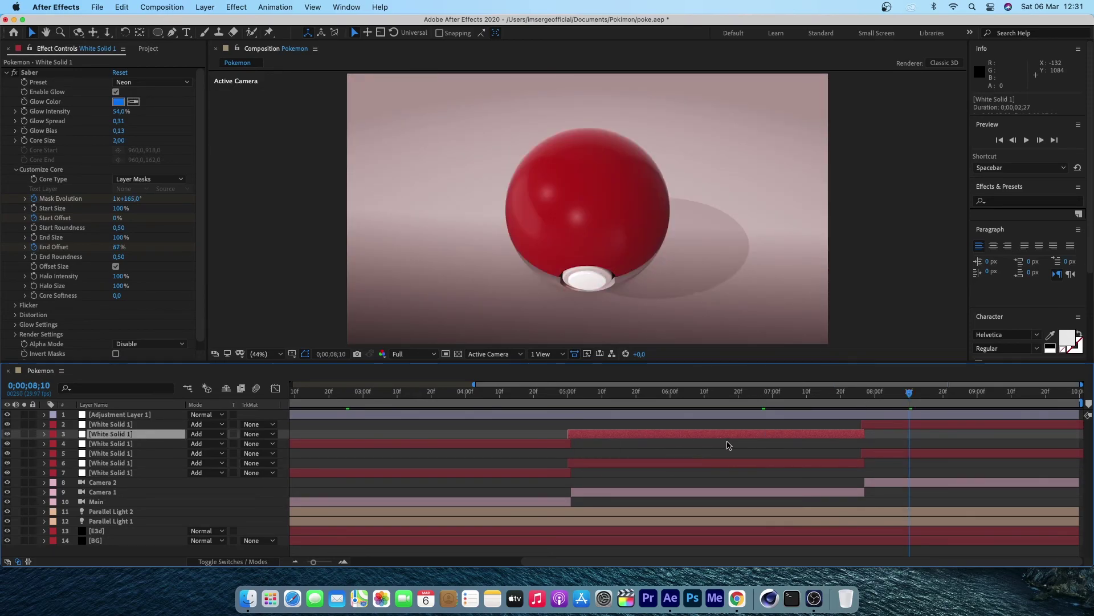
pyautogui.click(729, 392)
pyautogui.hscroll(-5, 713, 434)
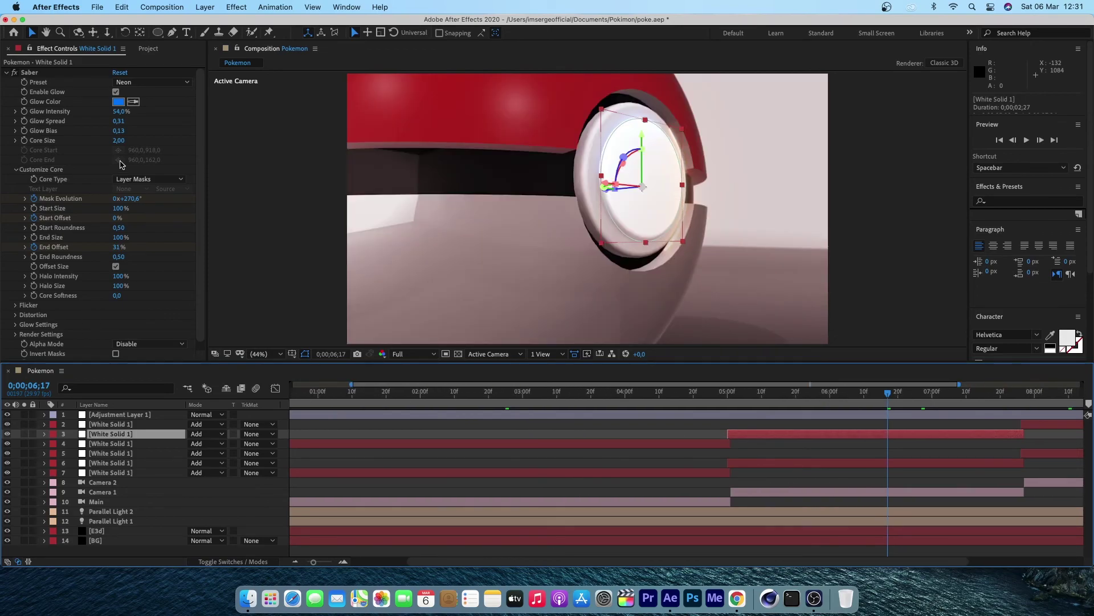
pyautogui.click(119, 140)
pyautogui.press('Return')
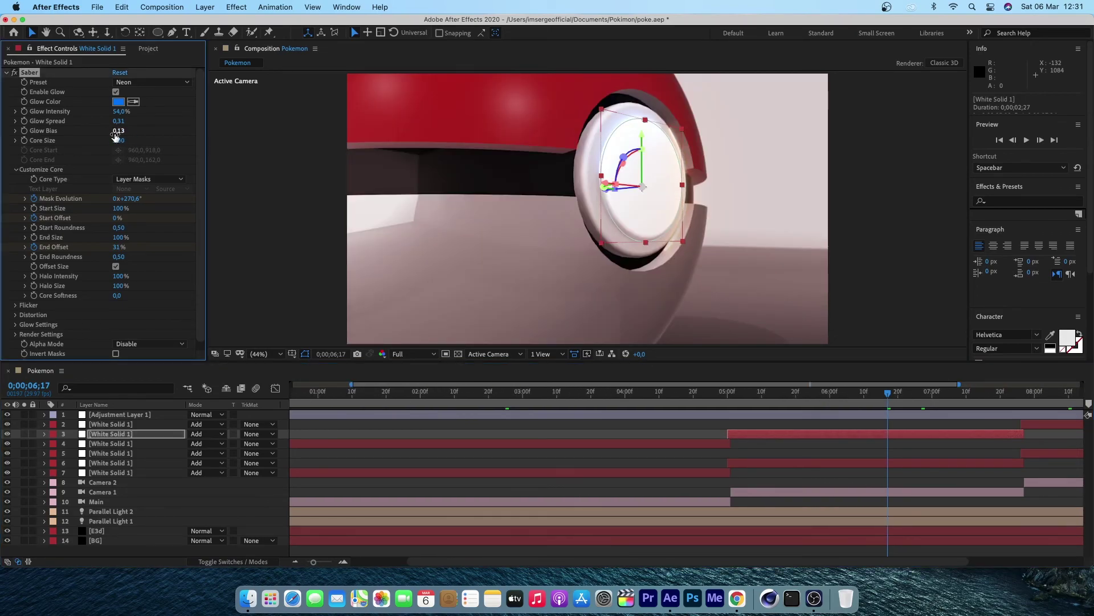
pyautogui.write('4')
pyautogui.press('Return')
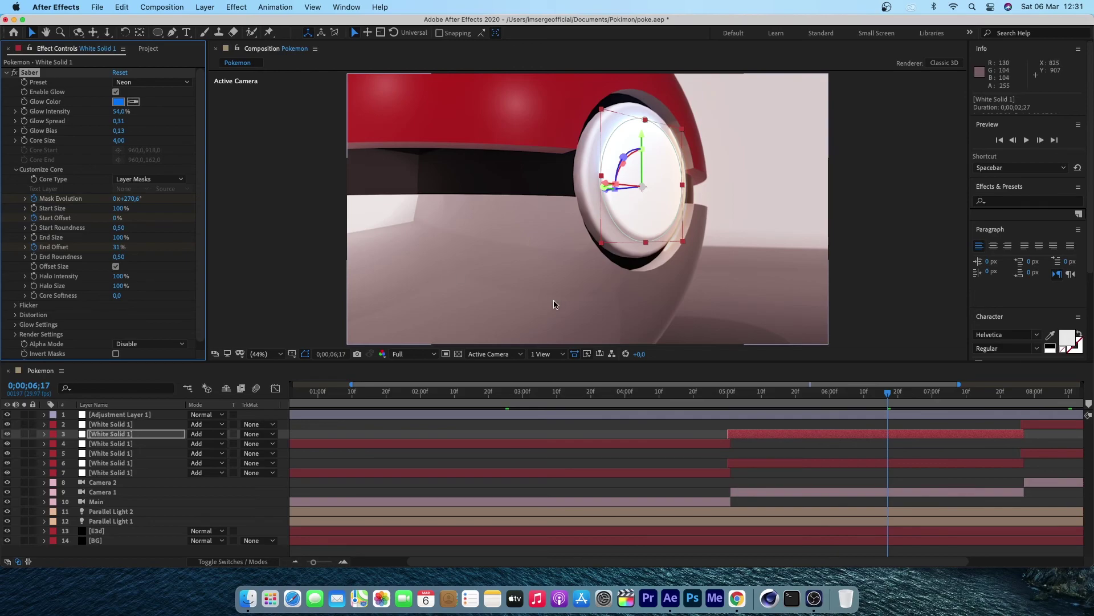
# - Set the Core Size of the orange Saber ring in Camera 1's shot to 4
pyautogui.click(806, 394)
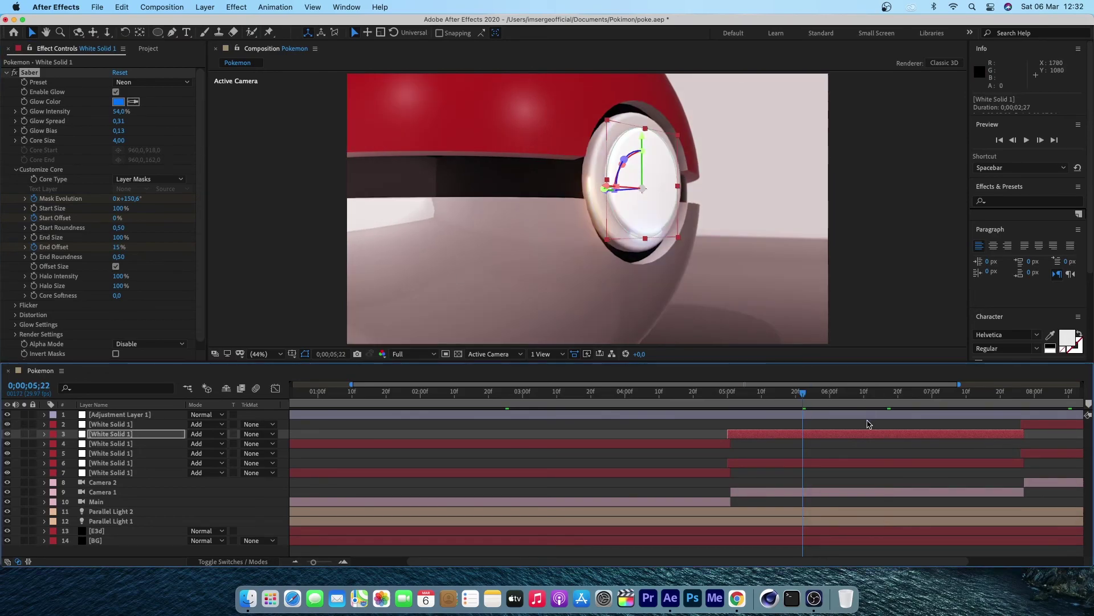
pyautogui.click(831, 465)
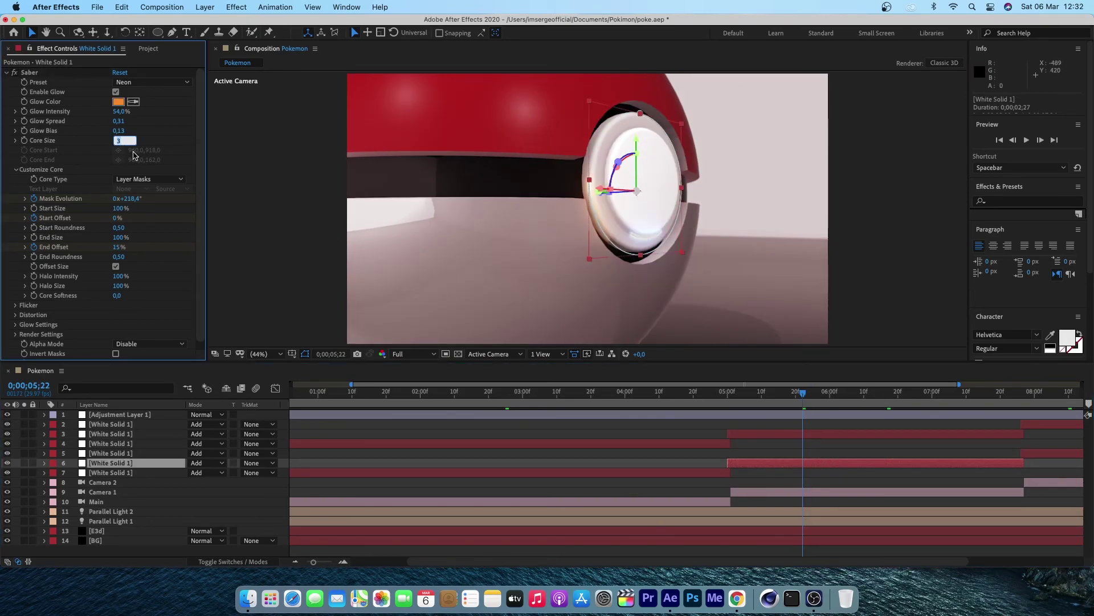
pyautogui.write('4')
pyautogui.press('Return')
# - Try the Burning and Neon presets on the orange Saber ring and undo the preset changes
pyautogui.click(151, 83)
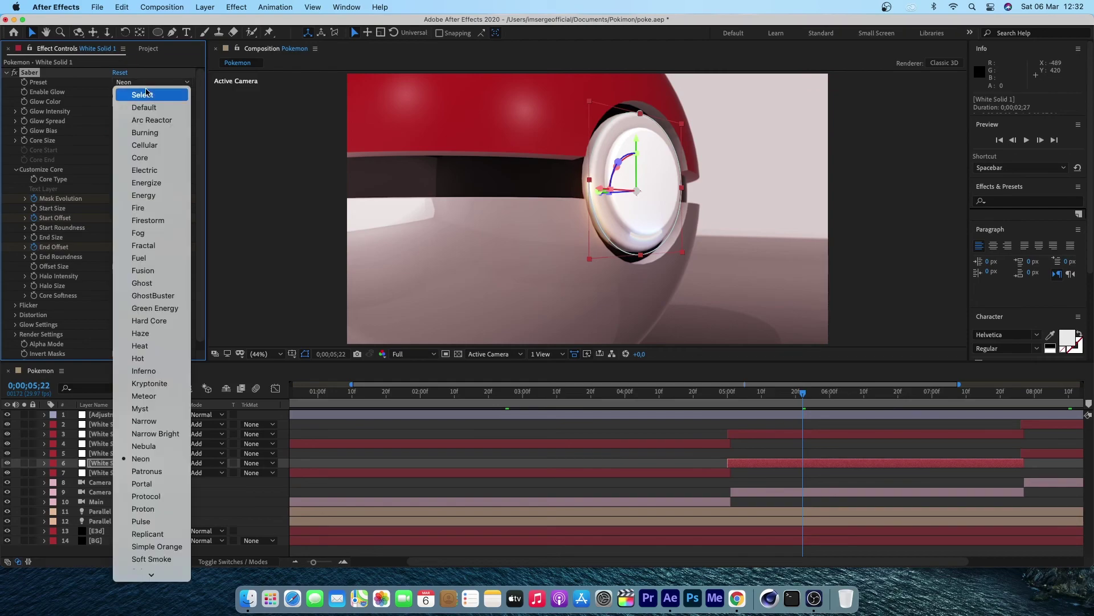
pyautogui.click(153, 137)
pyautogui.click(151, 82)
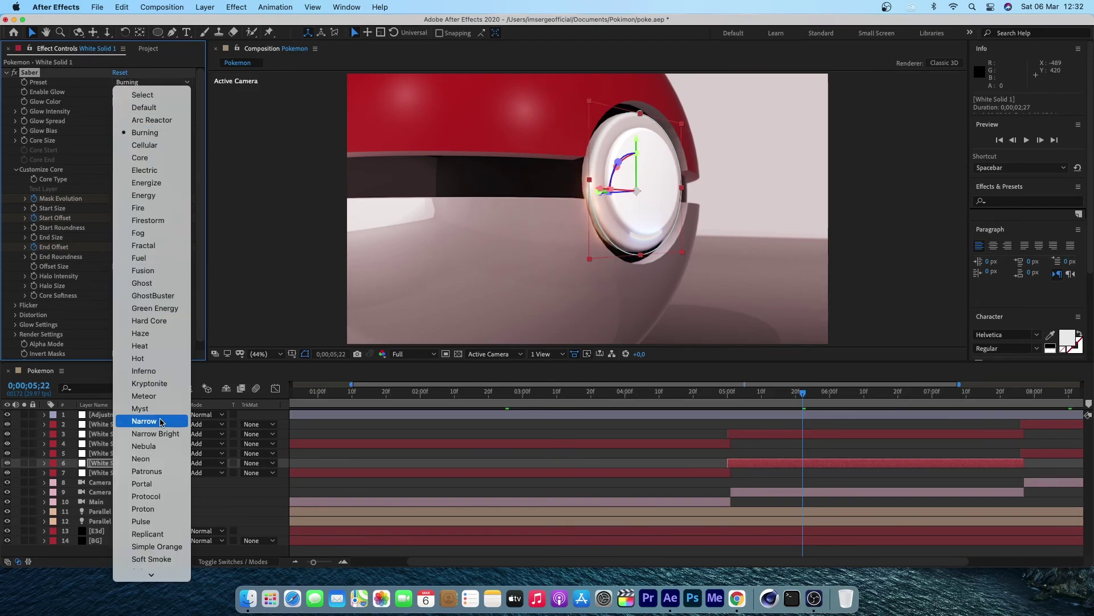
pyautogui.click(151, 460)
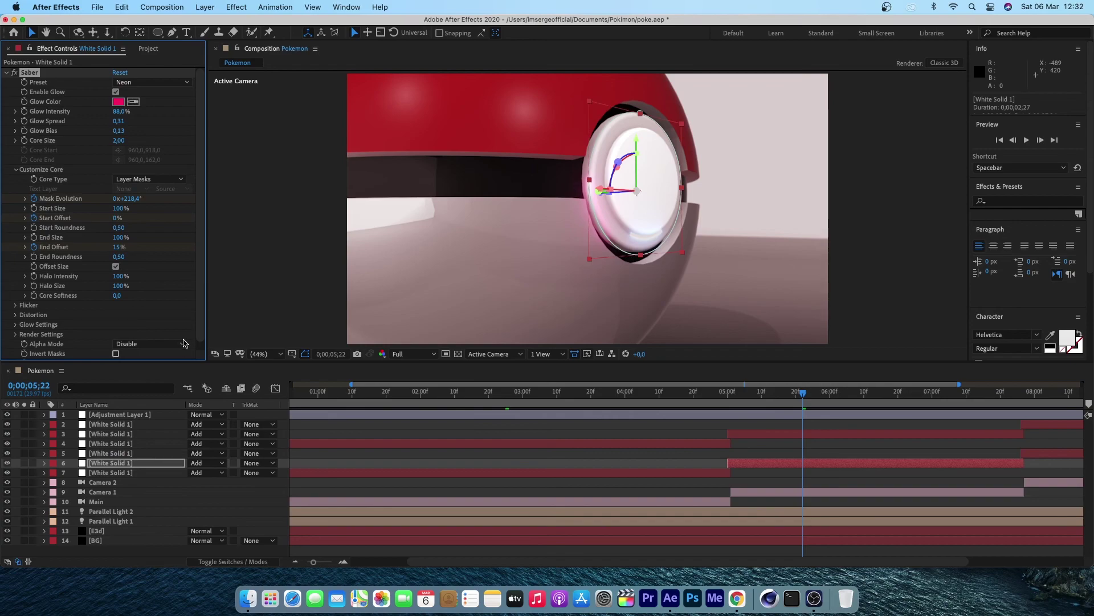
pyautogui.click(781, 435)
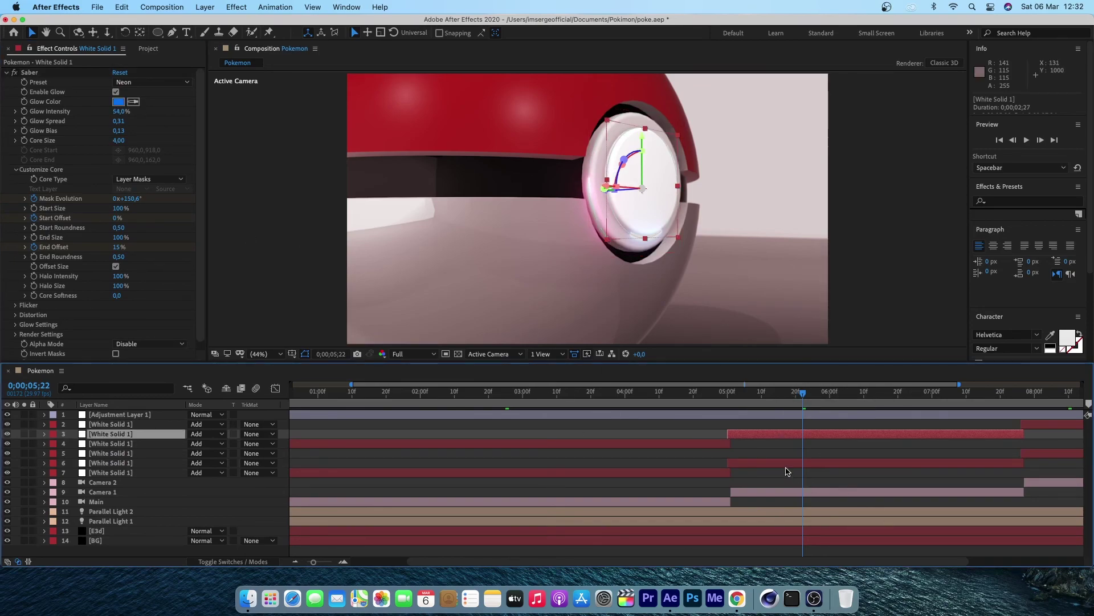
pyautogui.click(787, 471)
pyautogui.click(782, 463)
pyautogui.press('super+z')
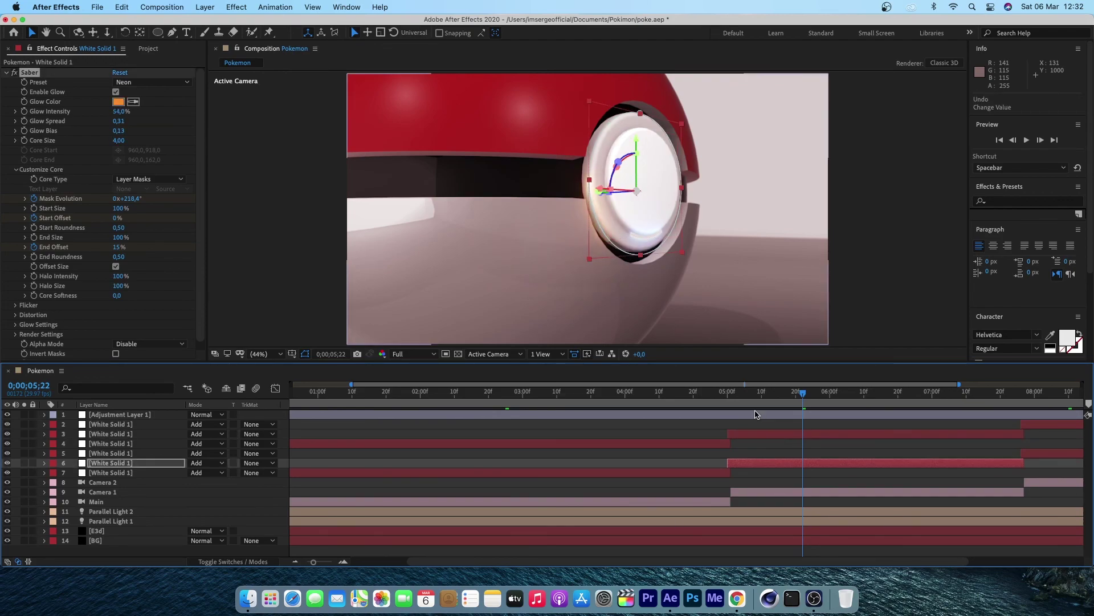
# - Examine the Saber rings' alignment and glow across Camera 1's shot up to 0;00;07;15
pyautogui.moveTo(757, 396); pyautogui.dragTo(843, 396)
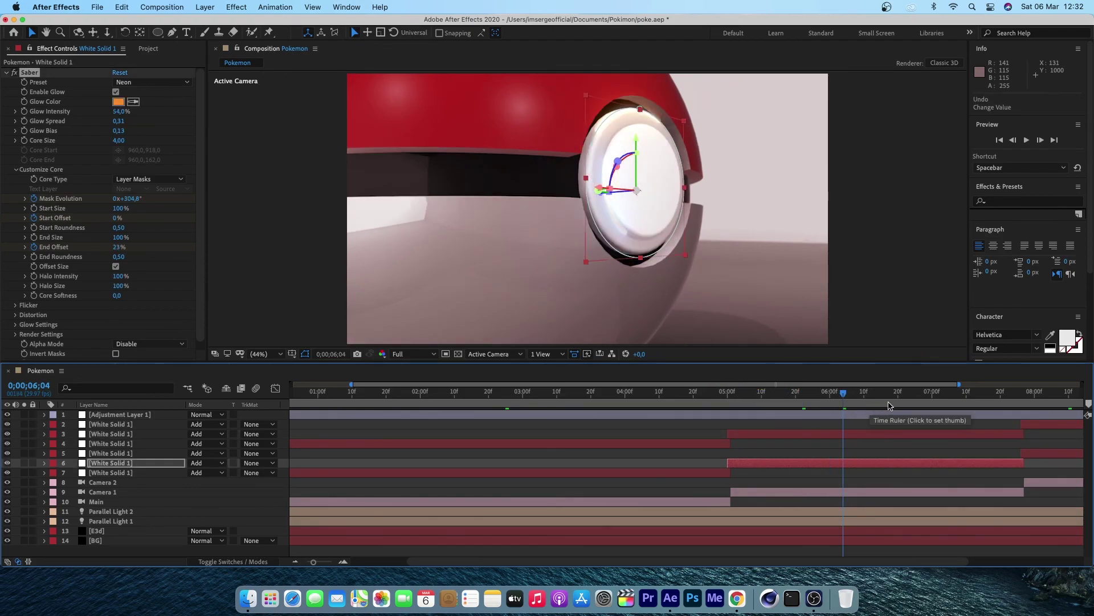
pyautogui.click(929, 403)
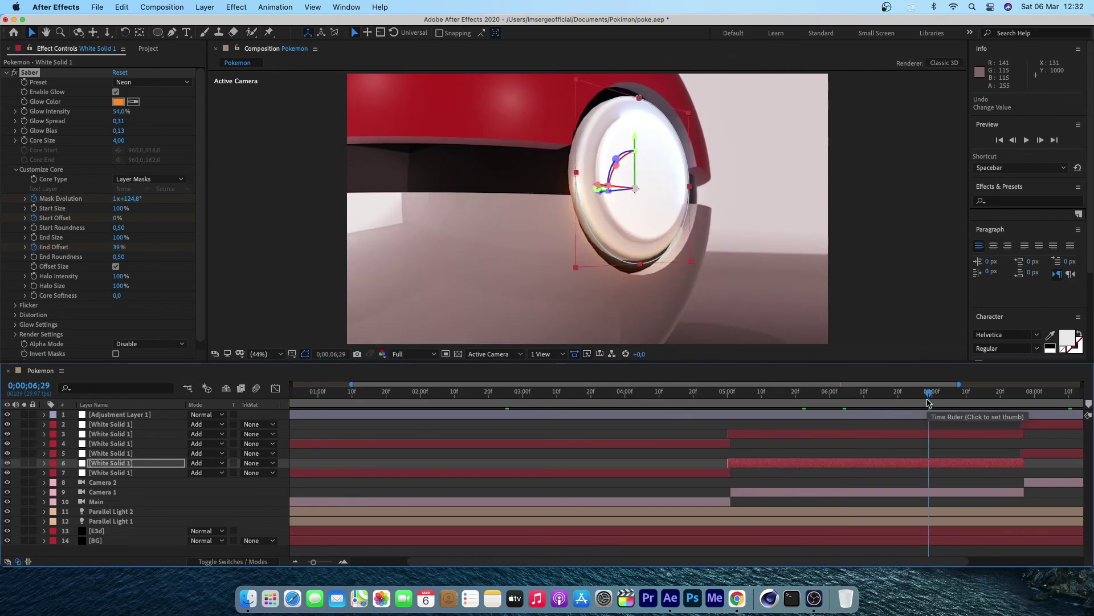
pyautogui.click(983, 398)
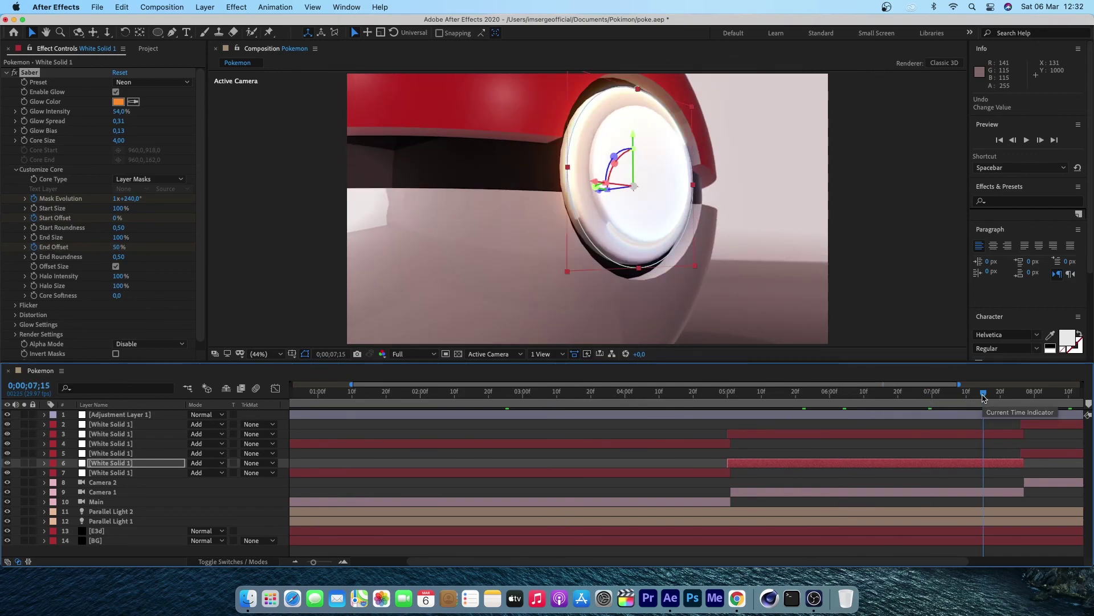